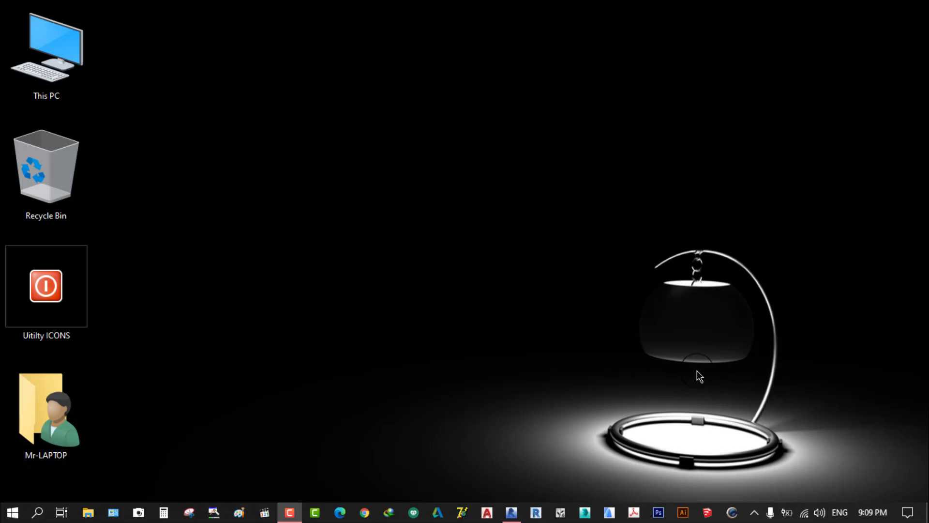
Browse from This PC to D:\0- YouTube studio\Advaced Videos-0032 and minimize File Explorer
{"action": "double_click", "coordinate": [63, 40]}
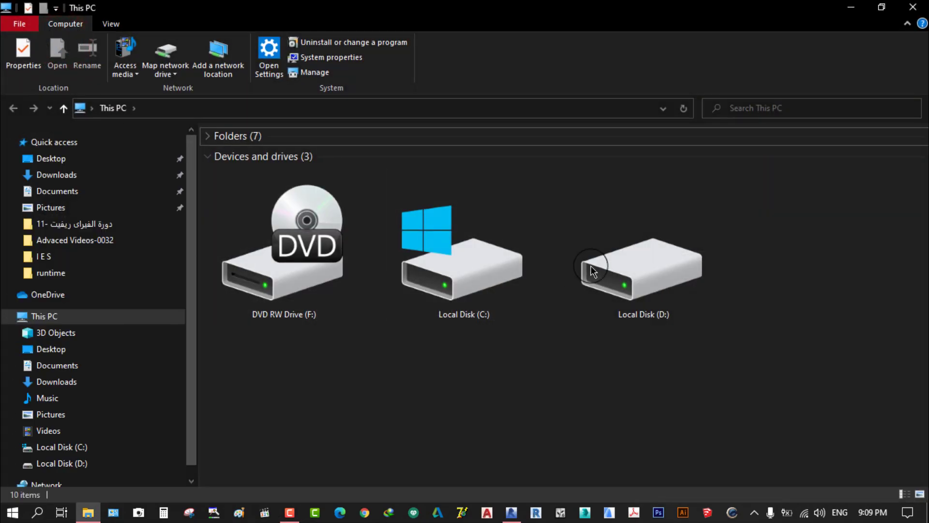
{"action": "double_click", "coordinate": [614, 256]}
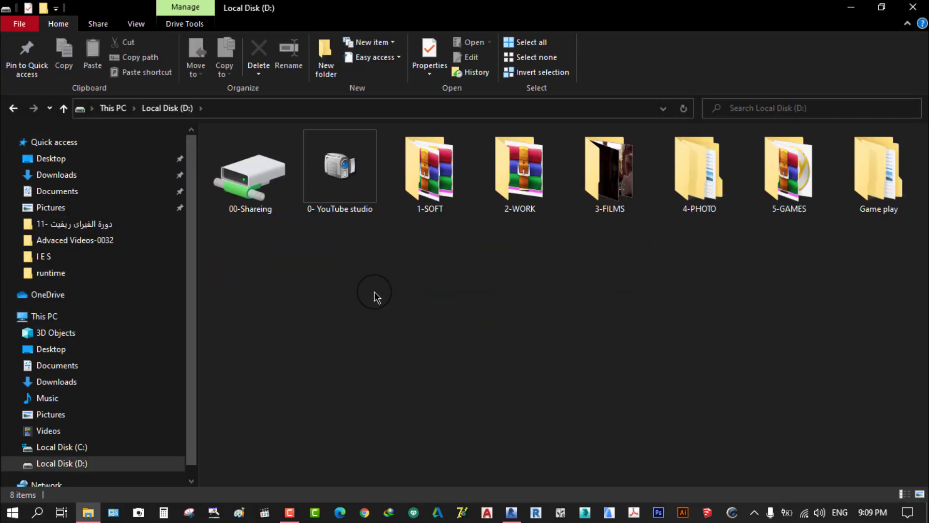
{"action": "double_click", "coordinate": [340, 162]}
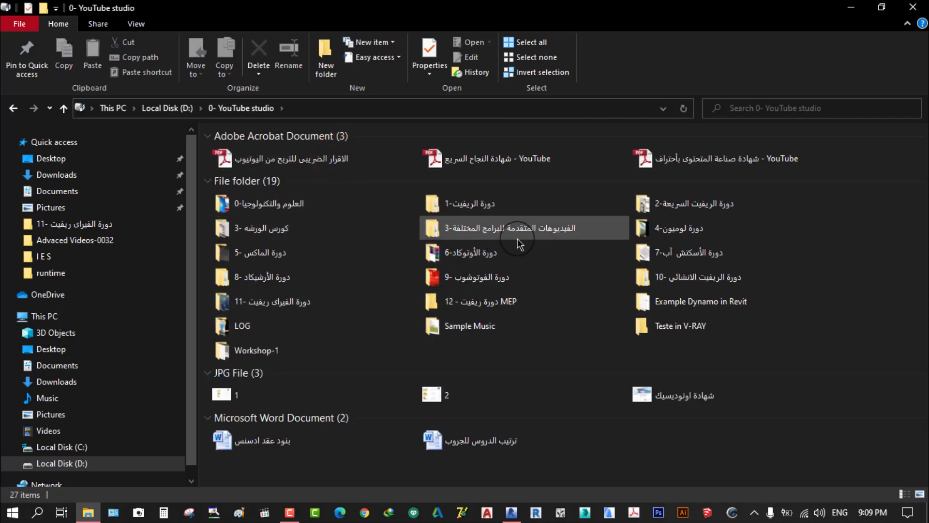
{"action": "double_click", "coordinate": [492, 229]}
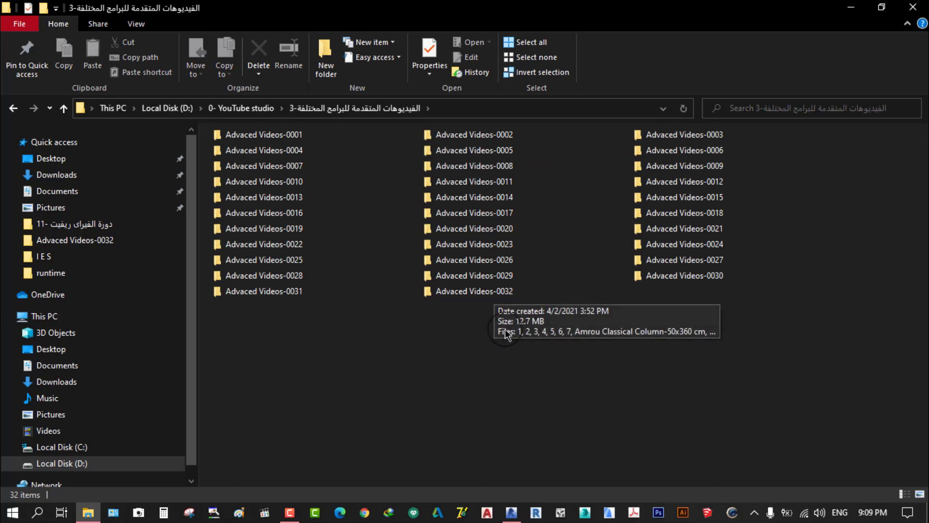
{"action": "double_click", "coordinate": [488, 294]}
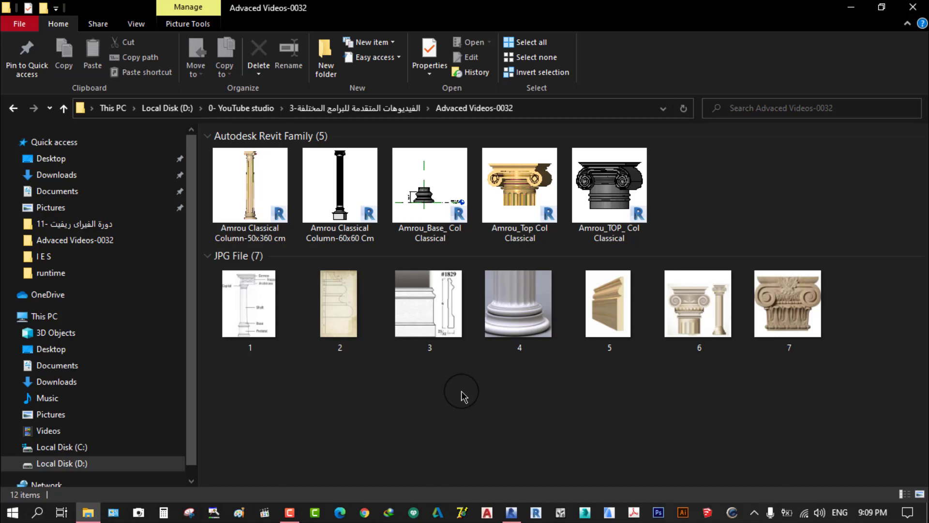
{"action": "left_click", "coordinate": [852, 8]}
Restore Revit and create a new family, Family3, from the Column template
{"action": "left_click", "coordinate": [512, 512]}
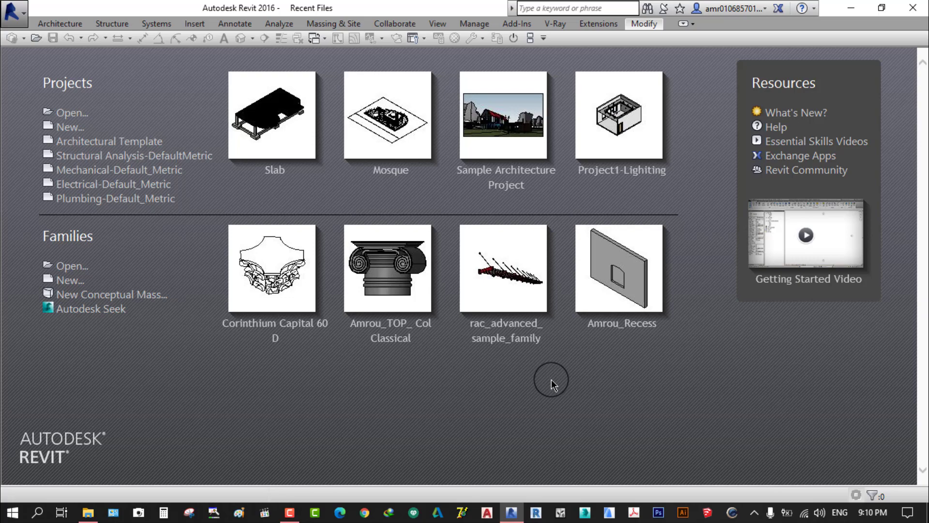
{"action": "left_click", "coordinate": [70, 280]}
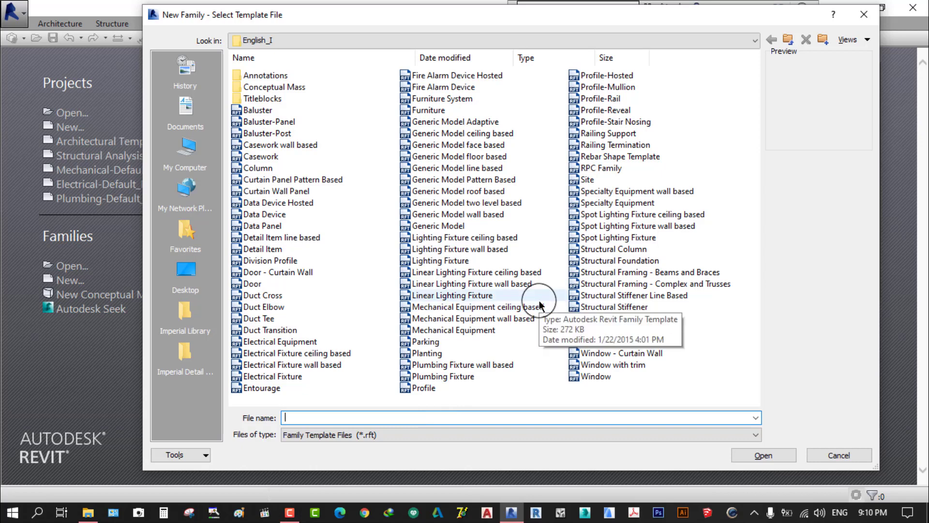
{"action": "left_click", "coordinate": [262, 170]}
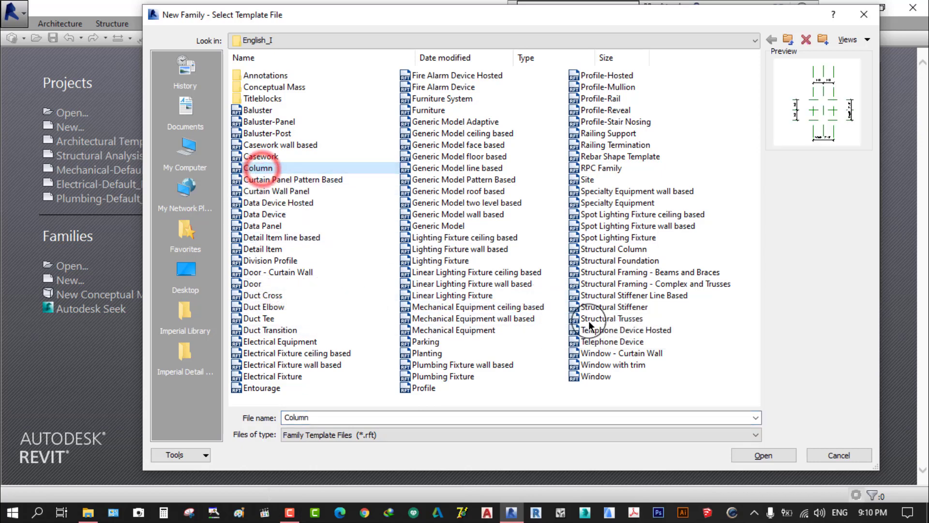
{"action": "left_click", "coordinate": [769, 454]}
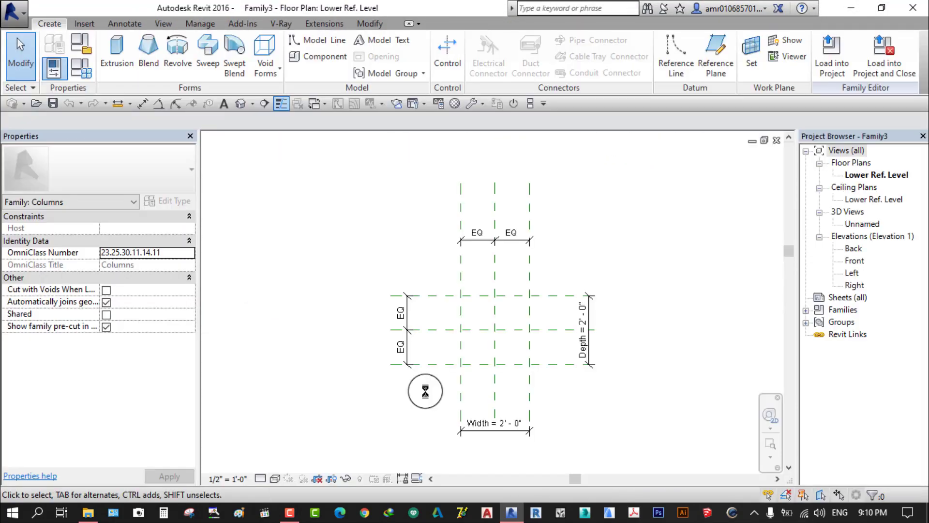
{"action": "middle_click_drag", "start_coordinate": [602, 395], "coordinate": [582, 366]}
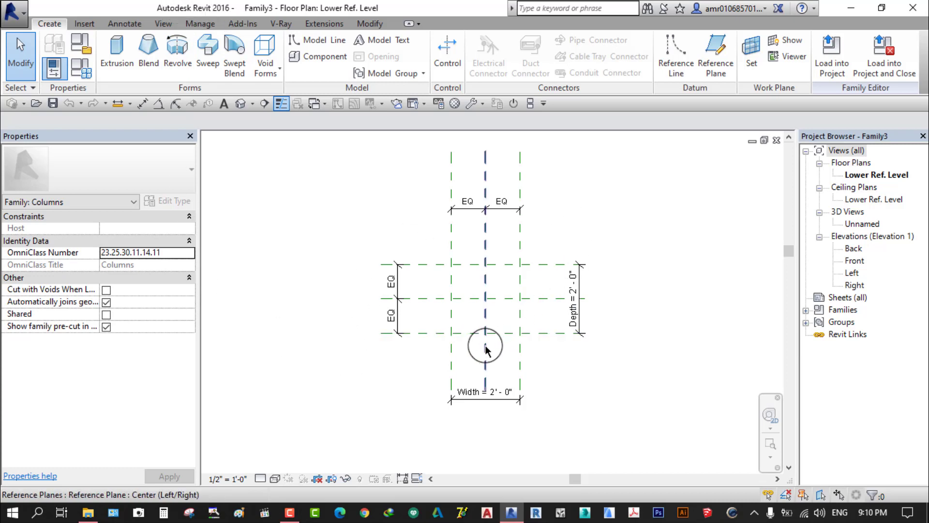
{"action": "scroll", "coordinate": [494, 339], "scroll_direction": "up", "scroll_amount": 1}
{"action": "mouse_move", "coordinate": [504, 282]}
{"action": "middle_mouse_down"}
{"action": "mouse_move", "coordinate": [514, 291]}
{"action": "mouse_move", "coordinate": [507, 299]}
{"action": "middle_mouse_up"}
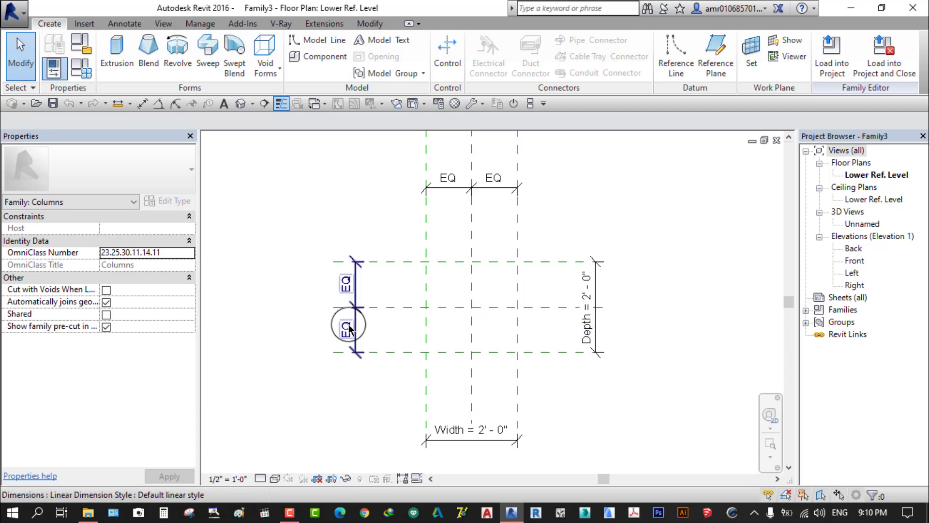
{"action": "left_click", "coordinate": [315, 415]}
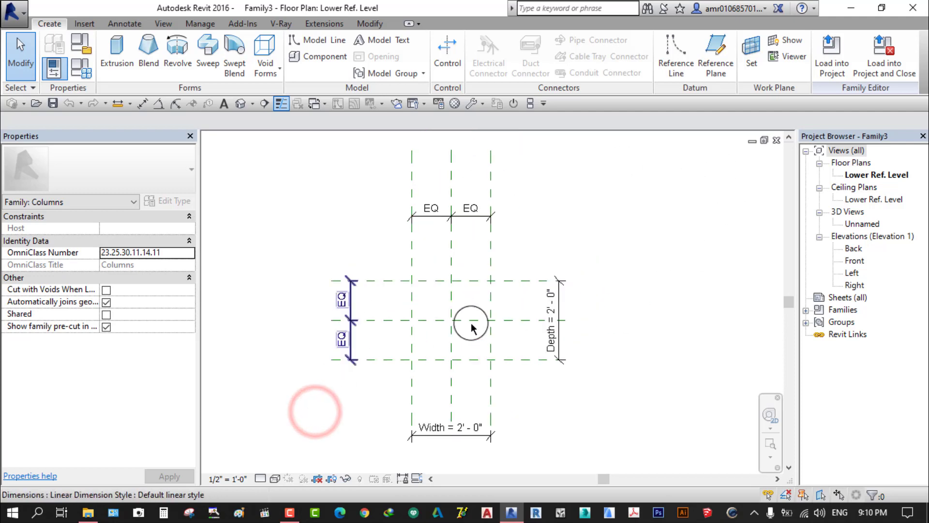
{"action": "scroll", "coordinate": [508, 291], "scroll_direction": "down", "scroll_amount": 1}
{"action": "middle_click_drag", "start_coordinate": [543, 253], "coordinate": [570, 245]}
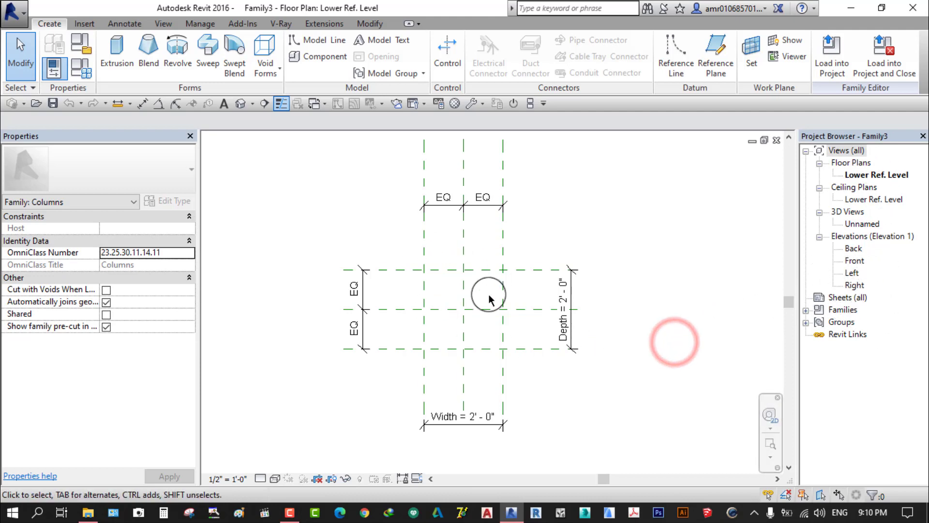
{"action": "scroll", "coordinate": [475, 324], "scroll_direction": "up", "scroll_amount": 1}
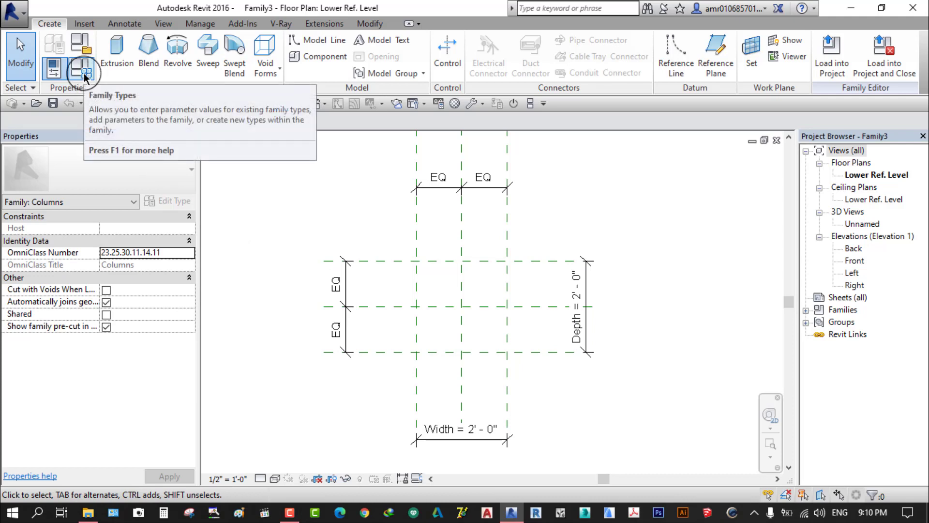
{"action": "left_click", "coordinate": [581, 195]}
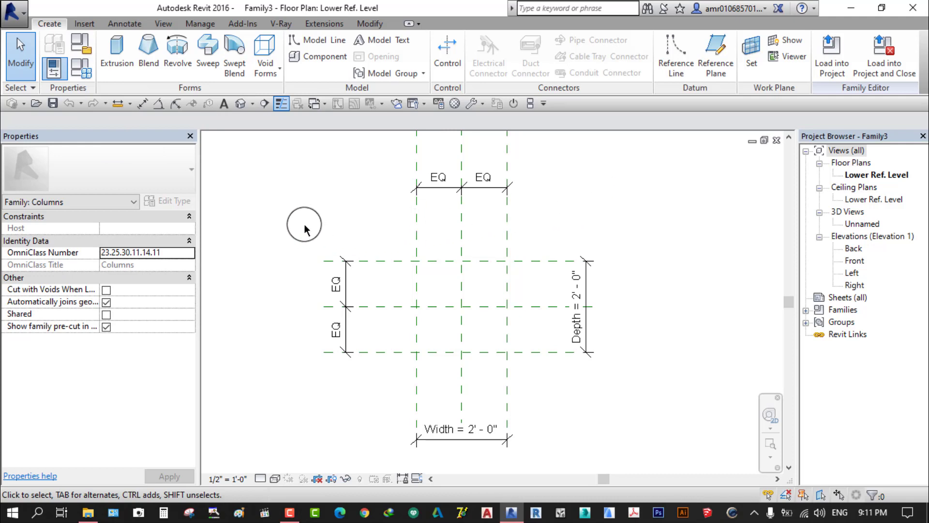
Set length units to Centimeters with 0 decimal places and the cm symbol
{"action": "left_click", "coordinate": [440, 103]}
{"action": "left_click", "coordinate": [507, 184]}
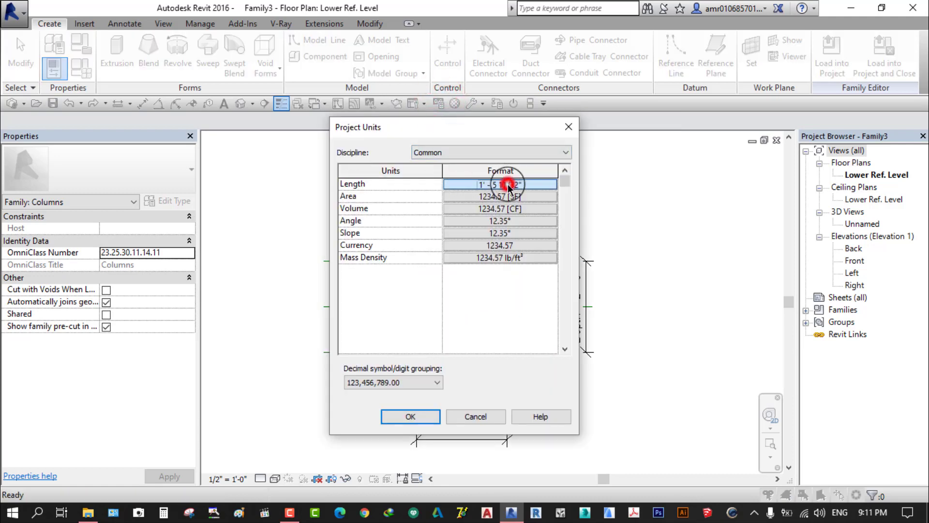
{"action": "left_click", "coordinate": [467, 212]}
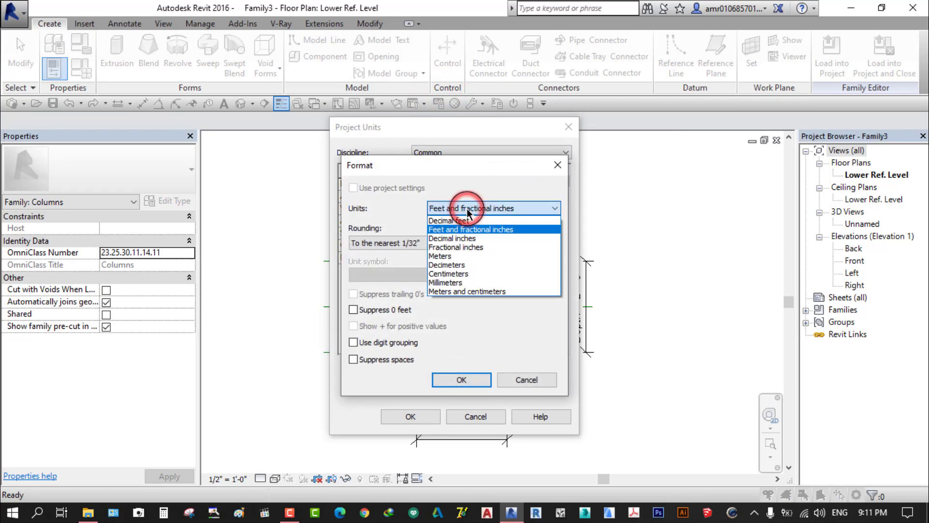
{"action": "left_click", "coordinate": [449, 274]}
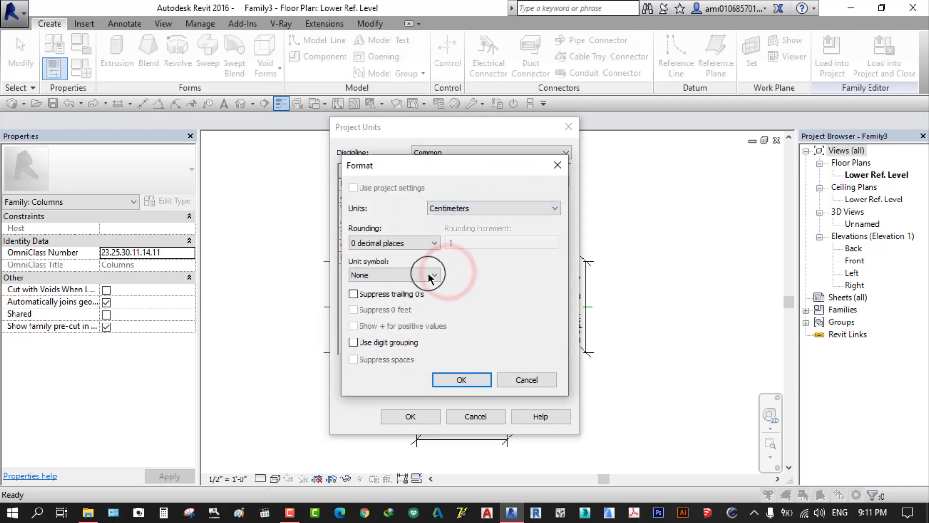
{"action": "left_click", "coordinate": [421, 294]}
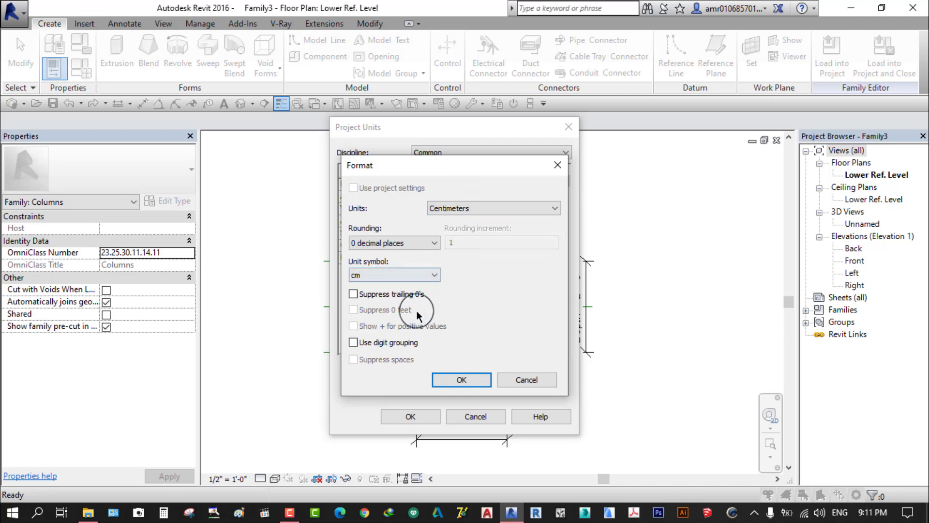
{"action": "left_click", "coordinate": [460, 380]}
{"action": "left_click", "coordinate": [420, 415]}
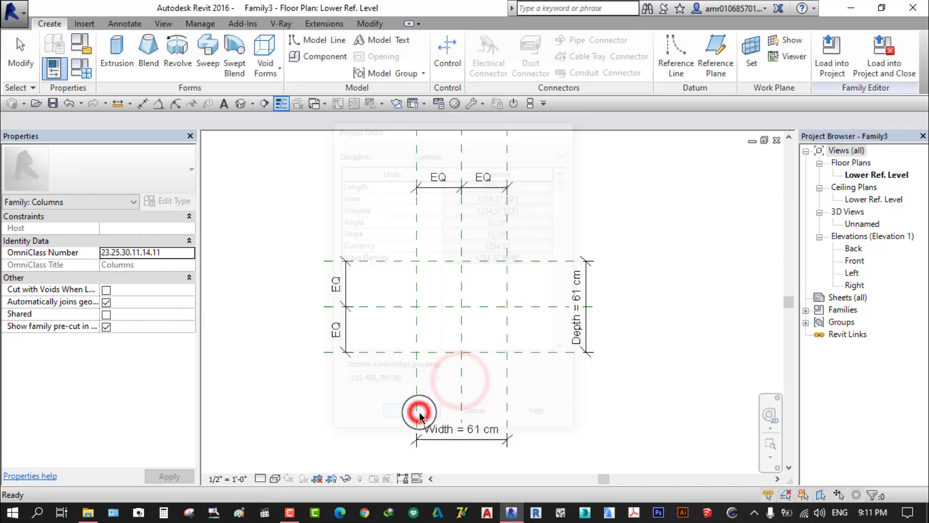
Zoom and recentre the plan to check that Width and Depth read 61 cm
{"action": "left_click", "coordinate": [624, 260]}
{"action": "scroll", "coordinate": [562, 294], "scroll_direction": "up", "scroll_amount": 2}
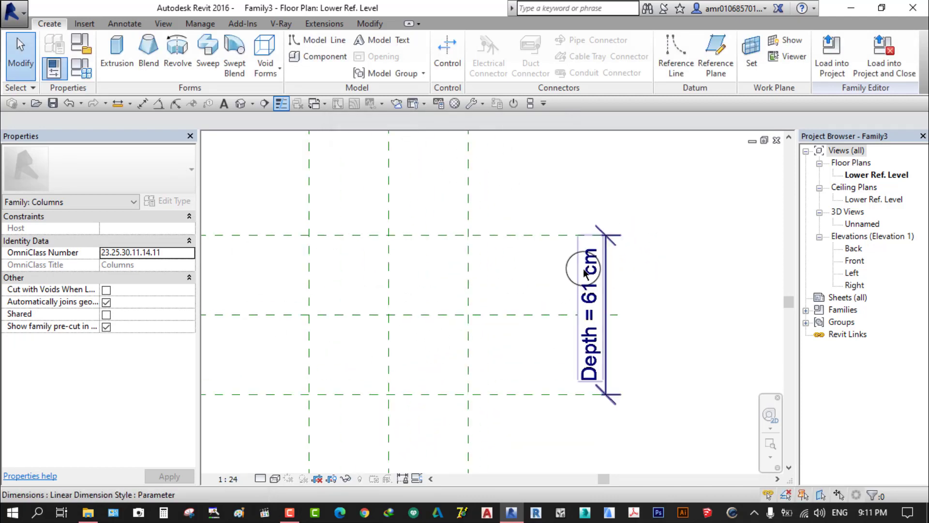
{"action": "scroll", "coordinate": [593, 266], "scroll_direction": "down", "scroll_amount": 2}
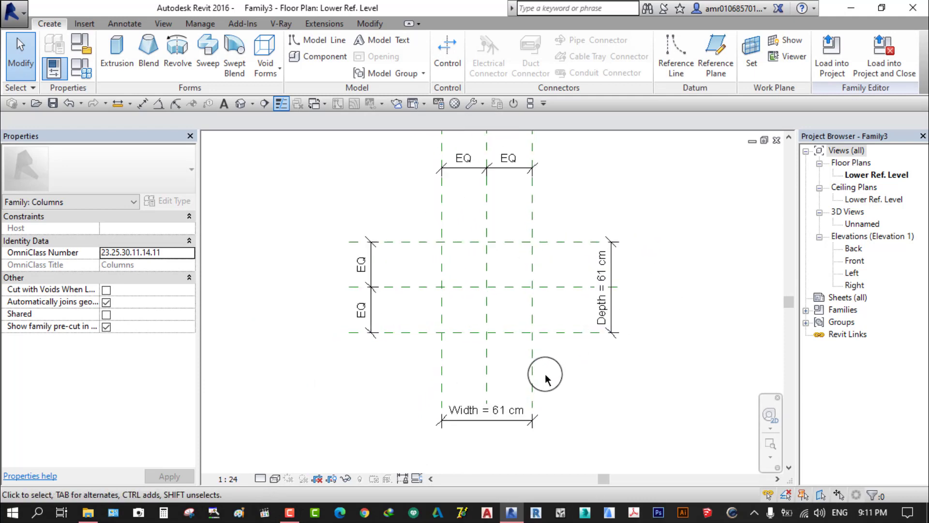
{"action": "scroll", "coordinate": [547, 374], "scroll_direction": "up", "scroll_amount": 1}
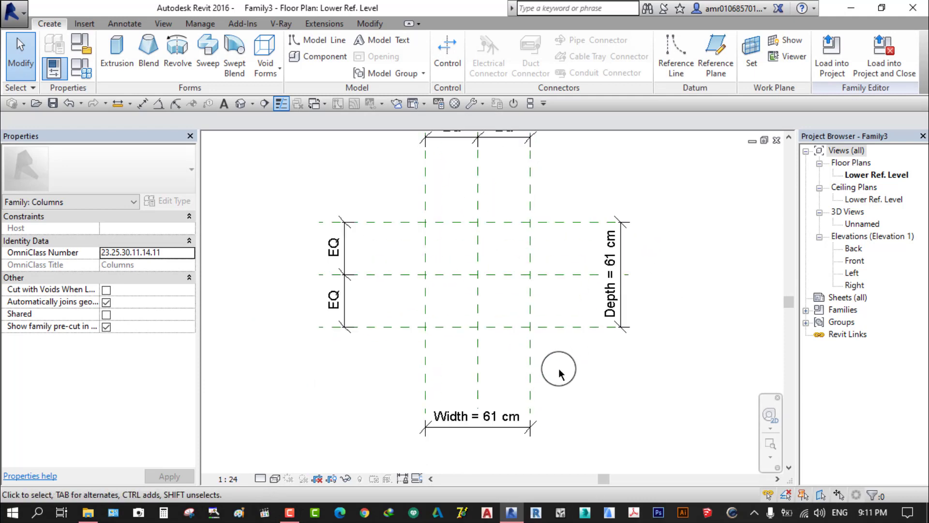
{"action": "scroll", "coordinate": [561, 373], "scroll_direction": "down", "scroll_amount": 1}
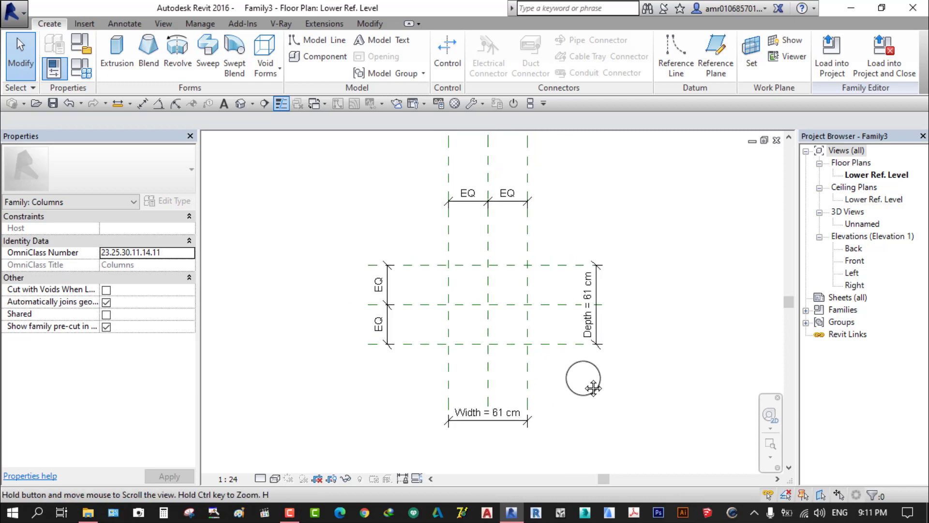
{"action": "middle_click_drag", "start_coordinate": [577, 377], "coordinate": [601, 373]}
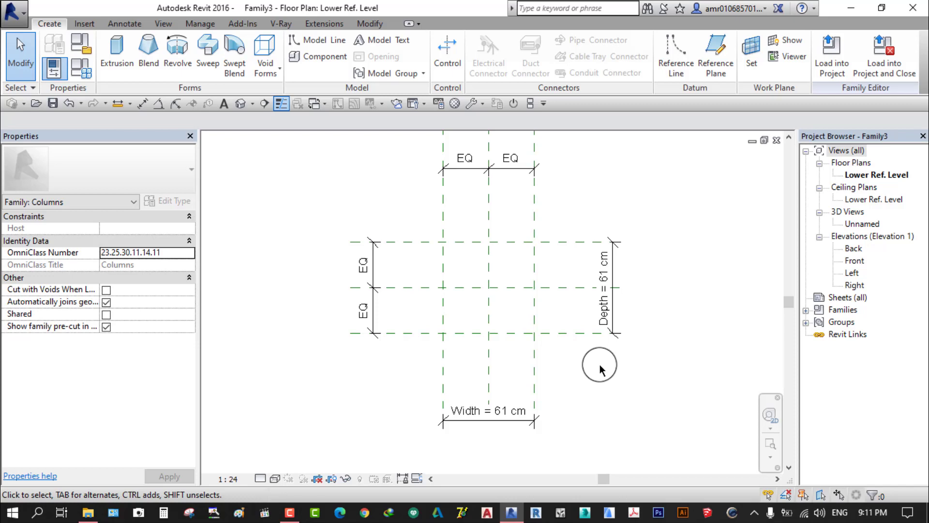
Set the family's Width and Depth to 60 cm in Family Types
{"action": "left_click", "coordinate": [85, 72]}
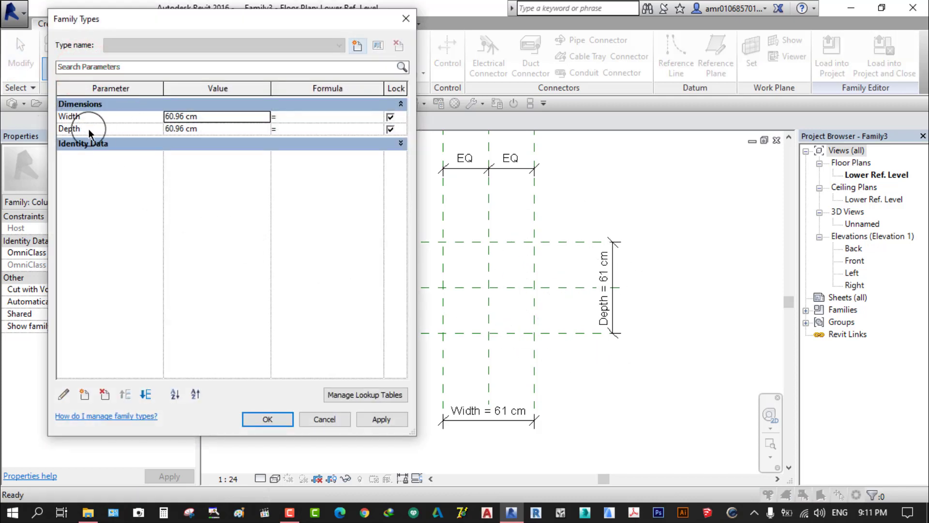
{"action": "left_click_drag", "start_coordinate": [83, 129], "coordinate": [105, 139]}
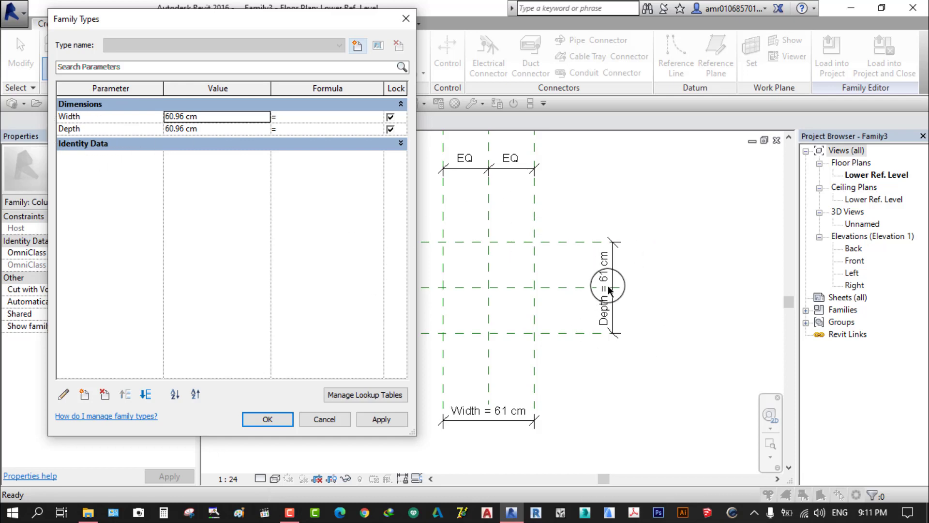
{"action": "left_click", "coordinate": [221, 116]}
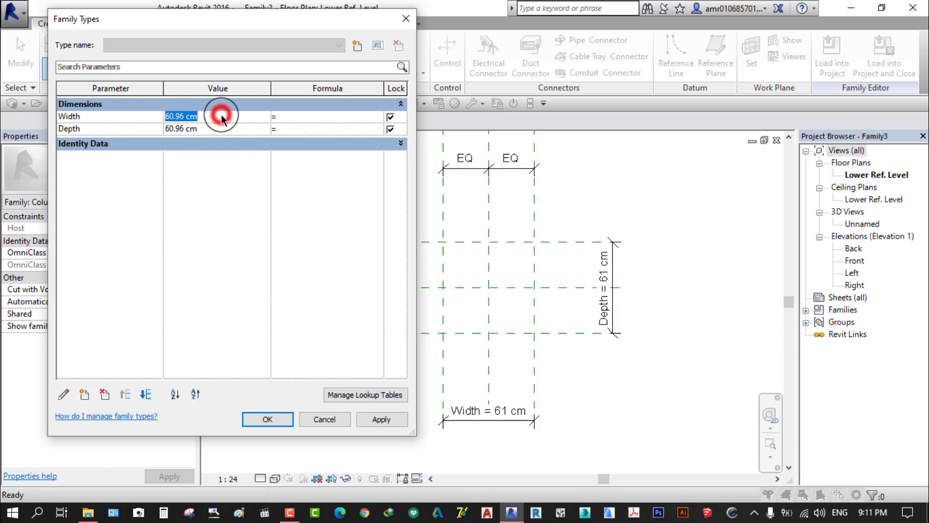
{"action": "type", "text": "60"}
{"action": "left_click", "coordinate": [216, 129]}
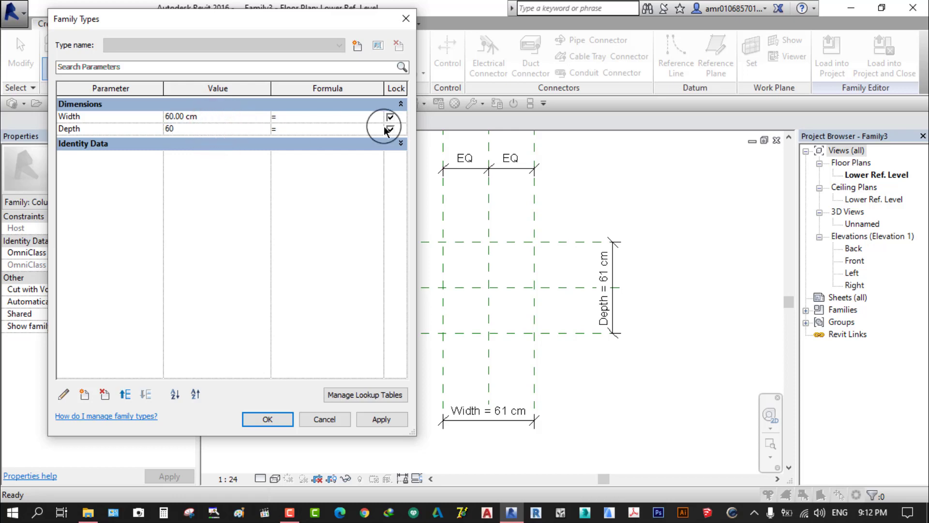
{"action": "left_click", "coordinate": [376, 419]}
{"action": "left_click", "coordinate": [292, 419]}
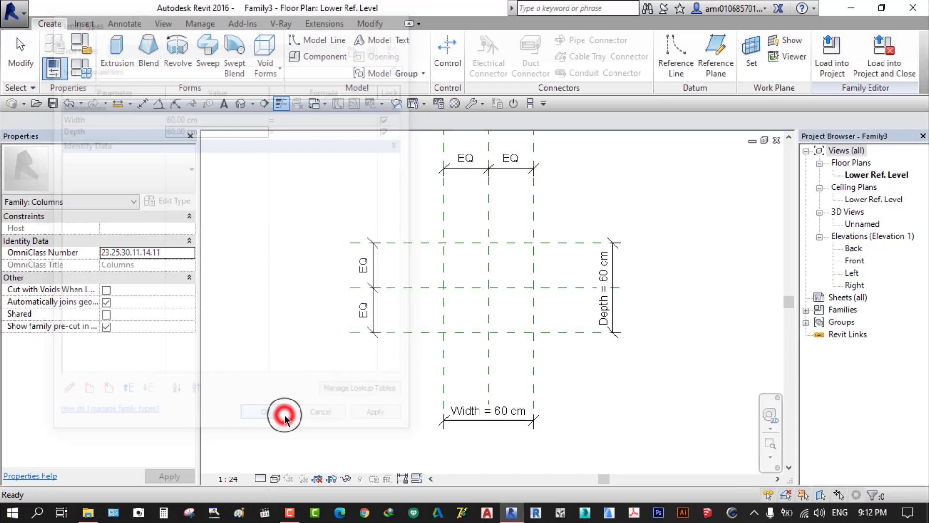
Recentre the plan view, then minimize Revit to reveal the desktop
{"action": "scroll", "coordinate": [595, 379], "scroll_direction": "up", "scroll_amount": 2}
{"action": "mouse_move", "coordinate": [596, 380]}
{"action": "middle_mouse_down"}
{"action": "mouse_move", "coordinate": [582, 396]}
{"action": "mouse_move", "coordinate": [574, 393]}
{"action": "middle_mouse_up"}
{"action": "scroll", "coordinate": [576, 385], "scroll_direction": "down", "scroll_amount": 1}
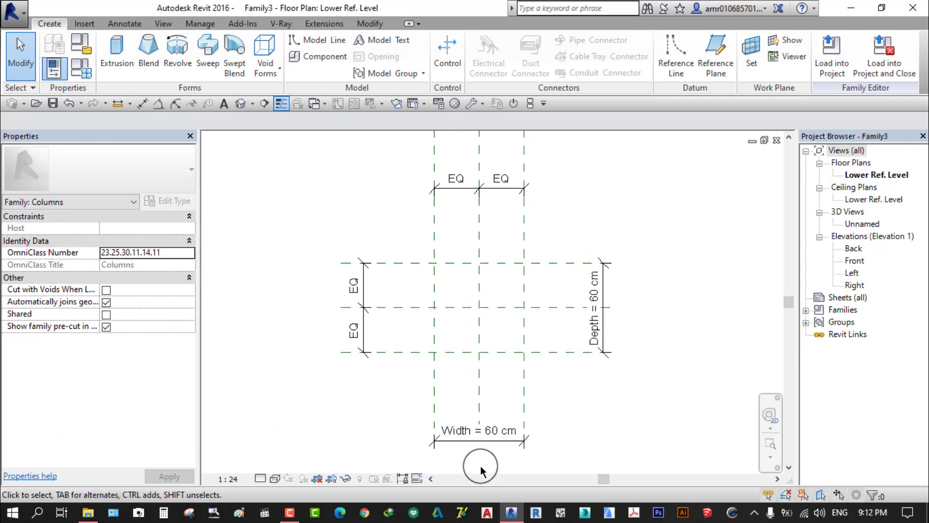
{"action": "left_click", "coordinate": [511, 512]}
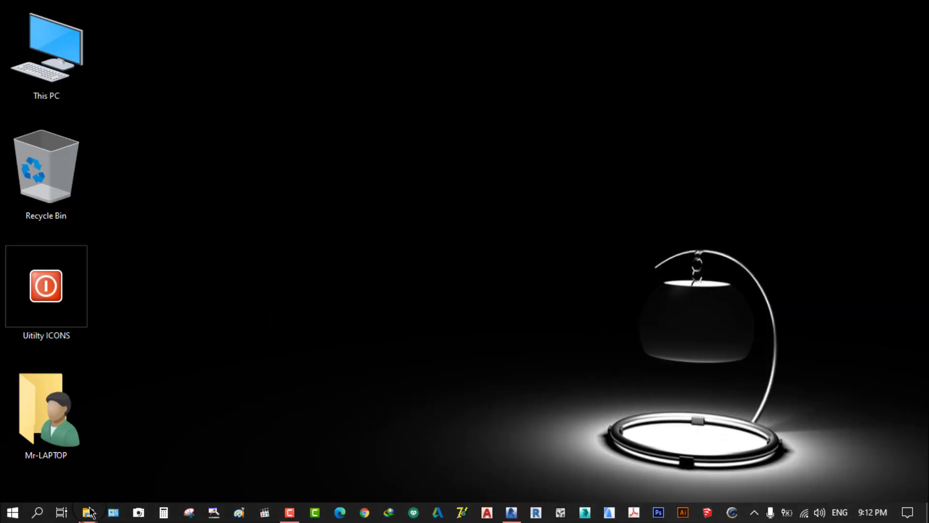
Review the column-parts diagram 1.jpg in Photos, then close it and return to Revit
{"action": "left_click", "coordinate": [81, 516]}
{"action": "double_click", "coordinate": [247, 314]}
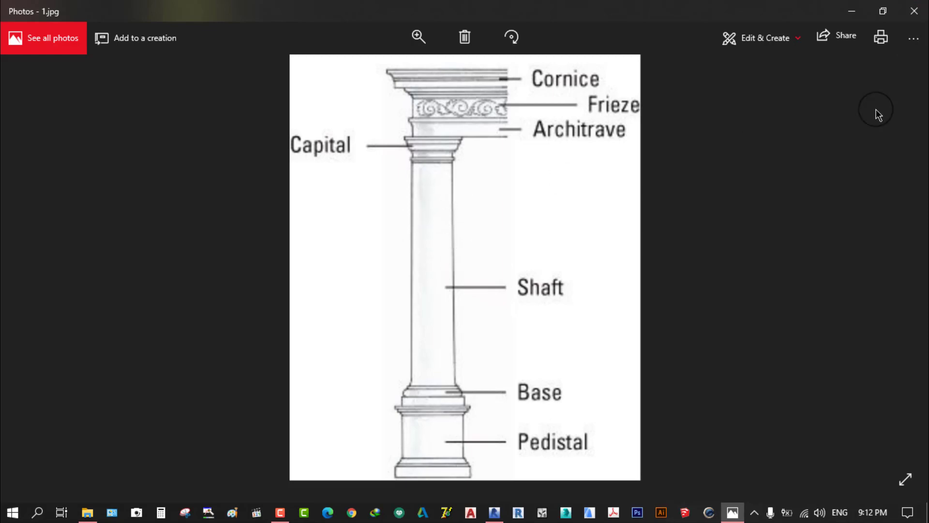
{"action": "left_click", "coordinate": [916, 13]}
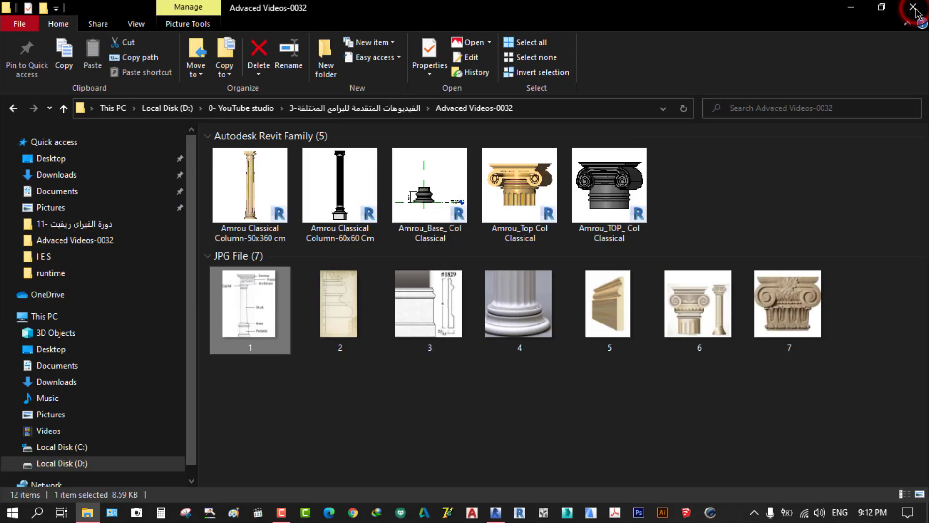
{"action": "left_click", "coordinate": [853, 13]}
{"action": "left_click", "coordinate": [511, 512]}
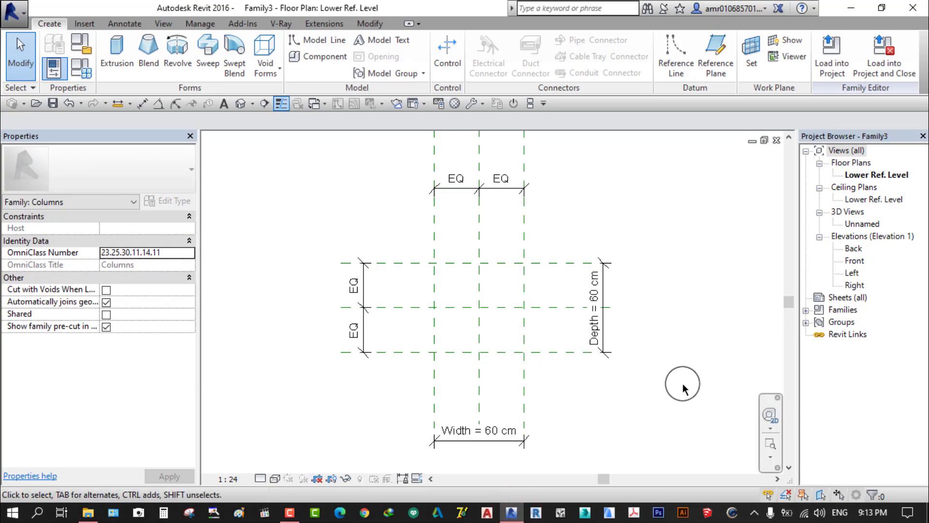
Open the Front elevation and frame both Lower and Upper Ref. Levels in view
{"action": "middle_click_drag", "start_coordinate": [684, 378], "coordinate": [655, 368]}
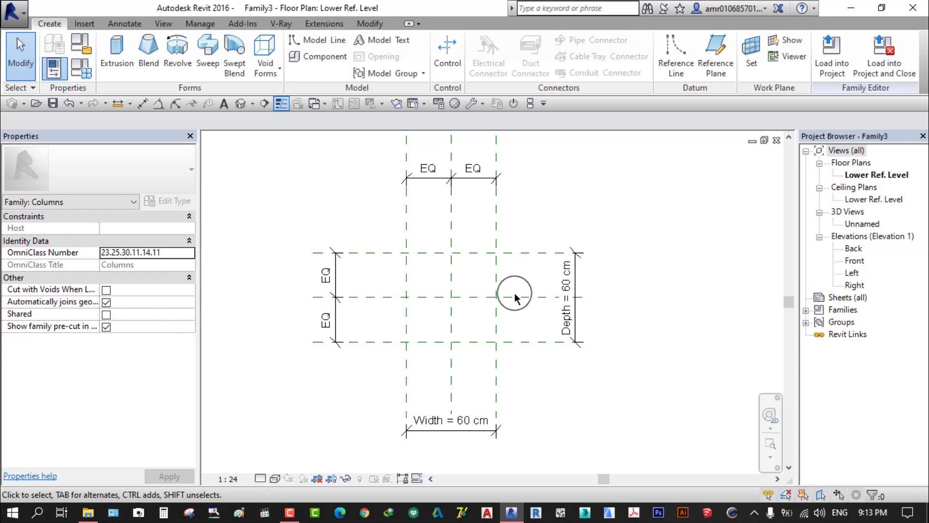
{"action": "left_click", "coordinate": [819, 188]}
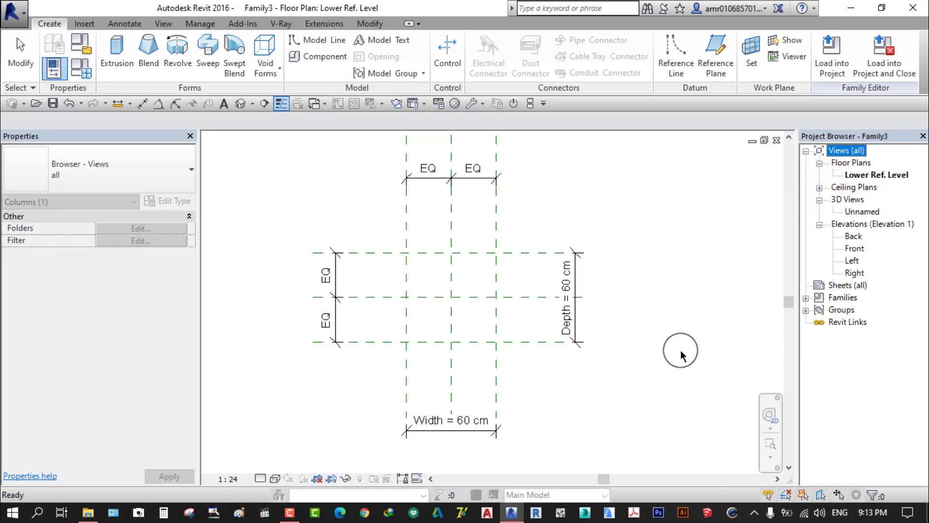
{"action": "left_click", "coordinate": [689, 312]}
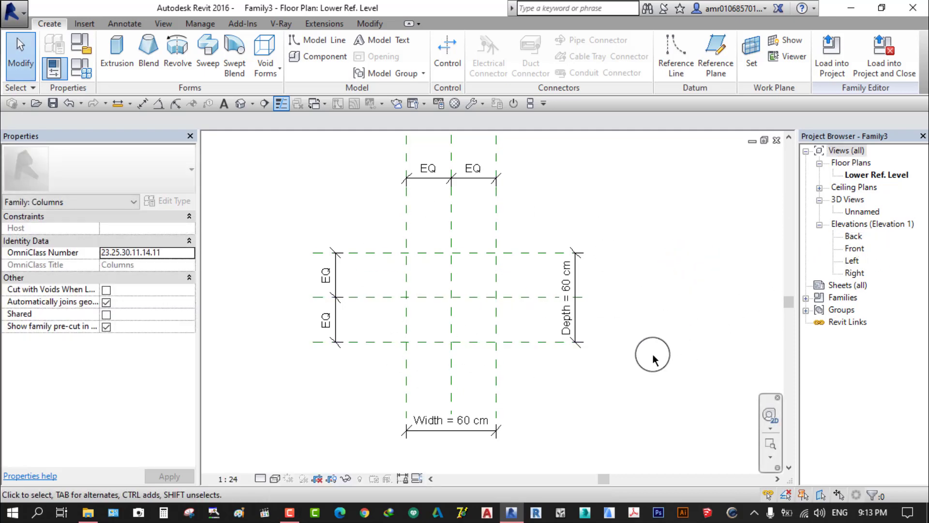
{"action": "double_click", "coordinate": [854, 248]}
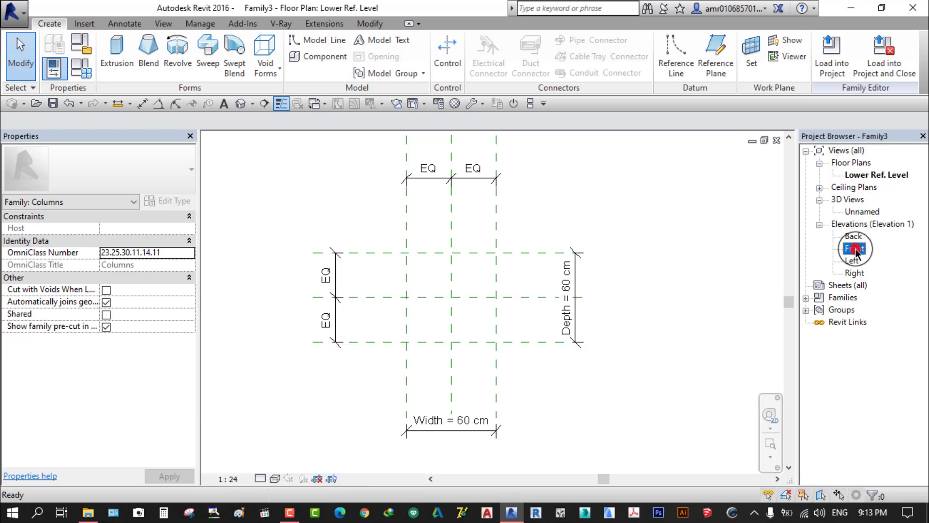
{"action": "scroll", "coordinate": [571, 399], "scroll_direction": "up", "scroll_amount": 2}
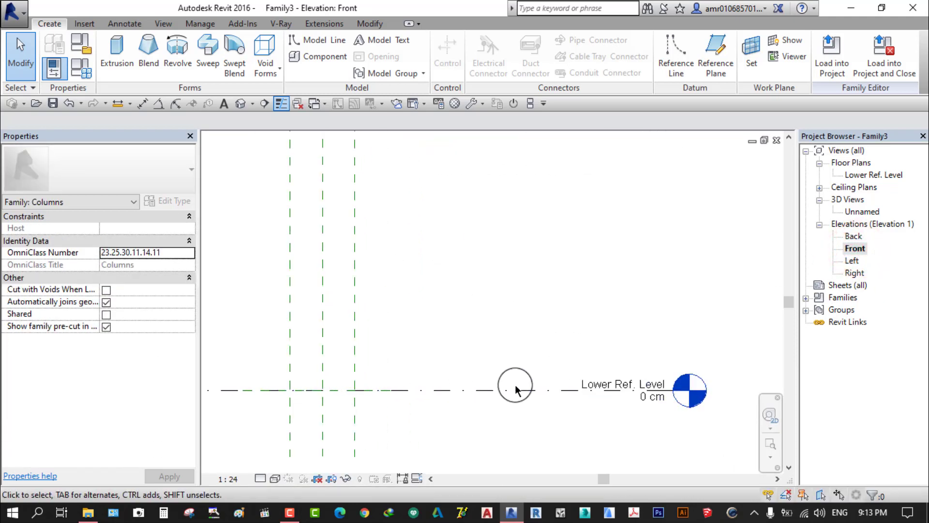
{"action": "scroll", "coordinate": [488, 390], "scroll_direction": "down", "scroll_amount": 1}
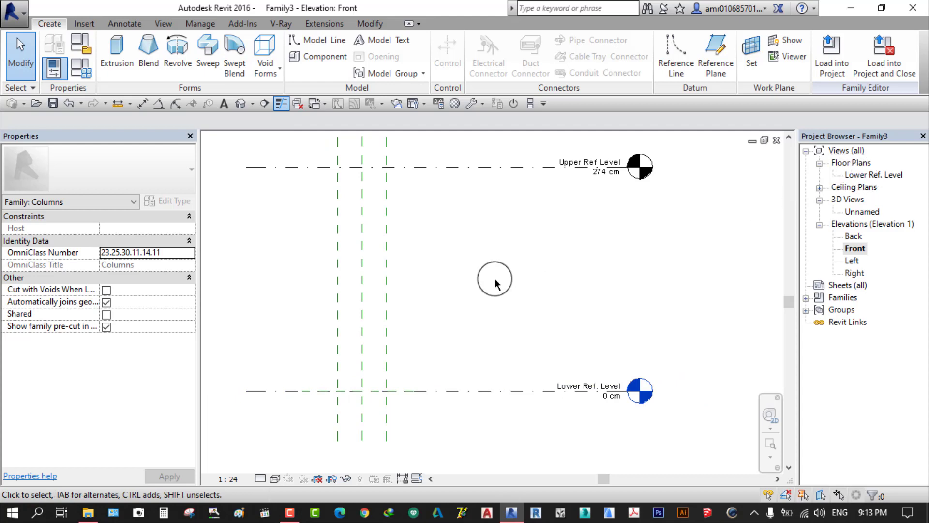
{"action": "middle_click_drag", "start_coordinate": [494, 283], "coordinate": [501, 307]}
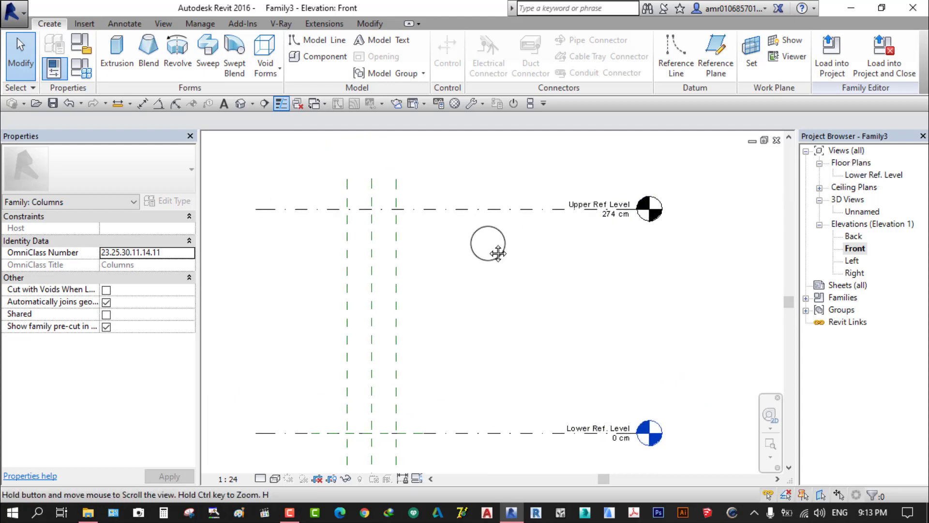
{"action": "middle_click_drag", "start_coordinate": [498, 253], "coordinate": [501, 252]}
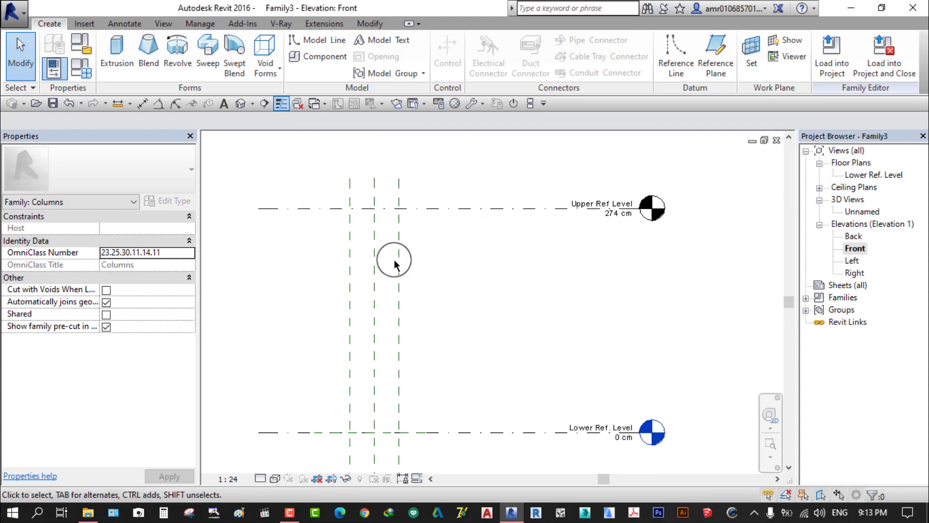
{"action": "middle_click_drag", "start_coordinate": [485, 304], "coordinate": [519, 303]}
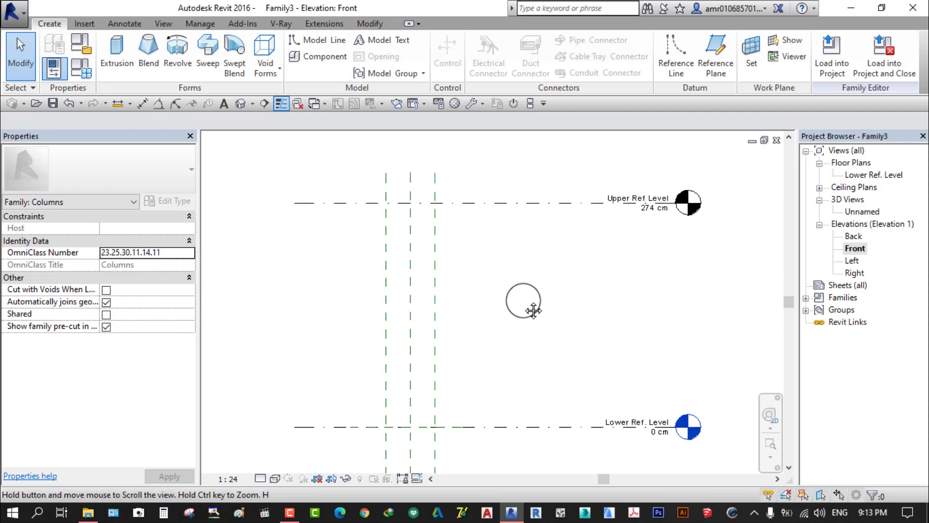
{"action": "mouse_move", "coordinate": [535, 307]}
{"action": "middle_mouse_down"}
{"action": "mouse_move", "coordinate": [539, 297]}
{"action": "mouse_move", "coordinate": [493, 295]}
{"action": "middle_mouse_up"}
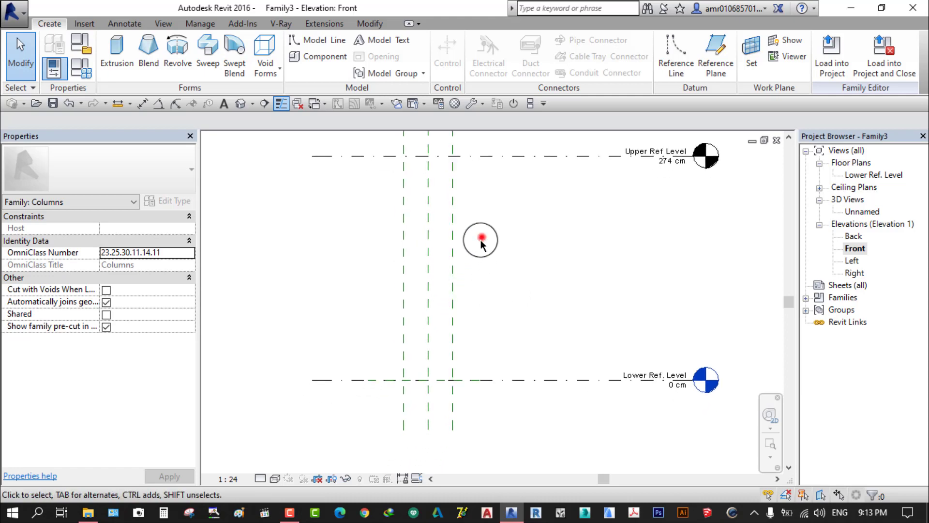
Select and inspect the Right reference plane, then clear the selection
{"action": "left_click", "coordinate": [451, 284]}
{"action": "left_click", "coordinate": [485, 300]}
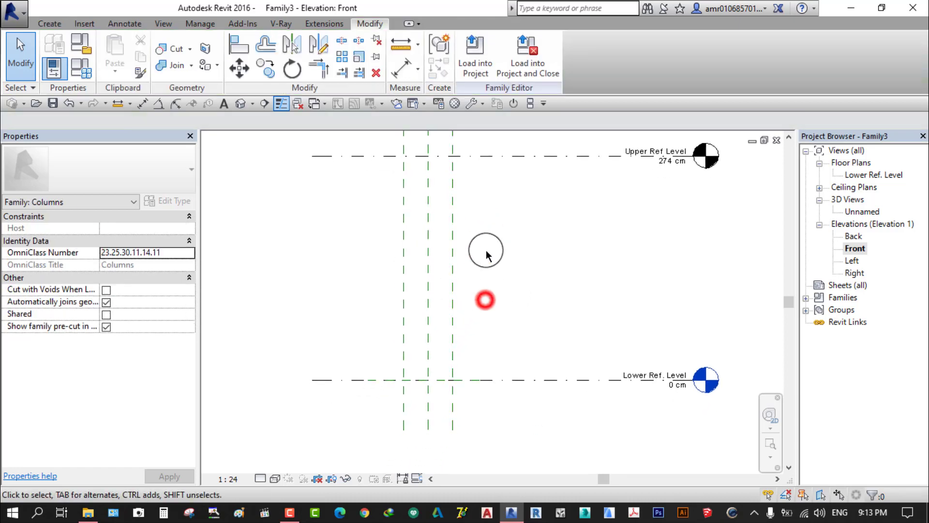
{"action": "left_click", "coordinate": [445, 289]}
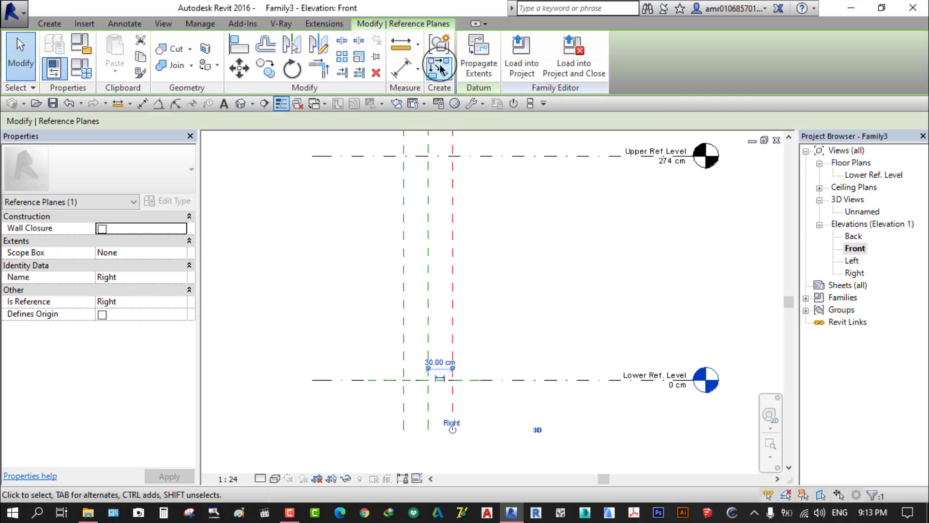
{"action": "left_click", "coordinate": [532, 248]}
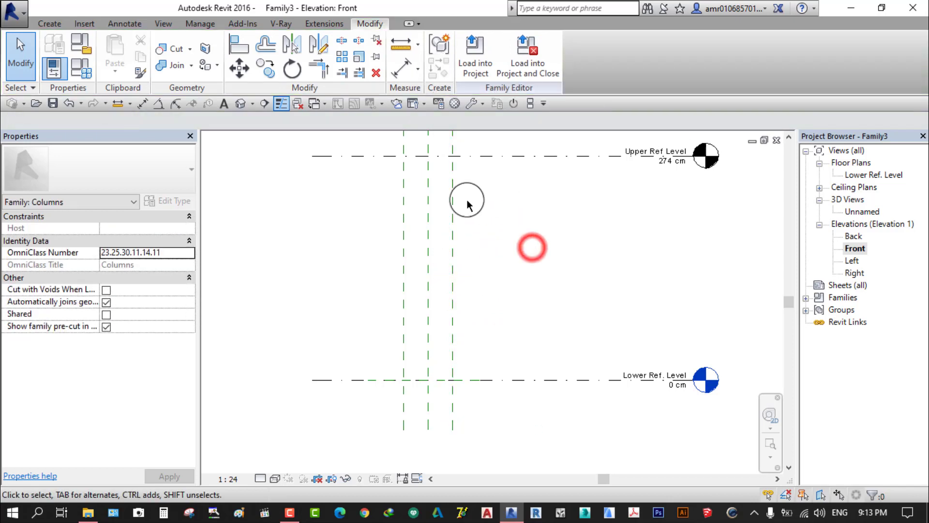
{"action": "left_click", "coordinate": [54, 23]}
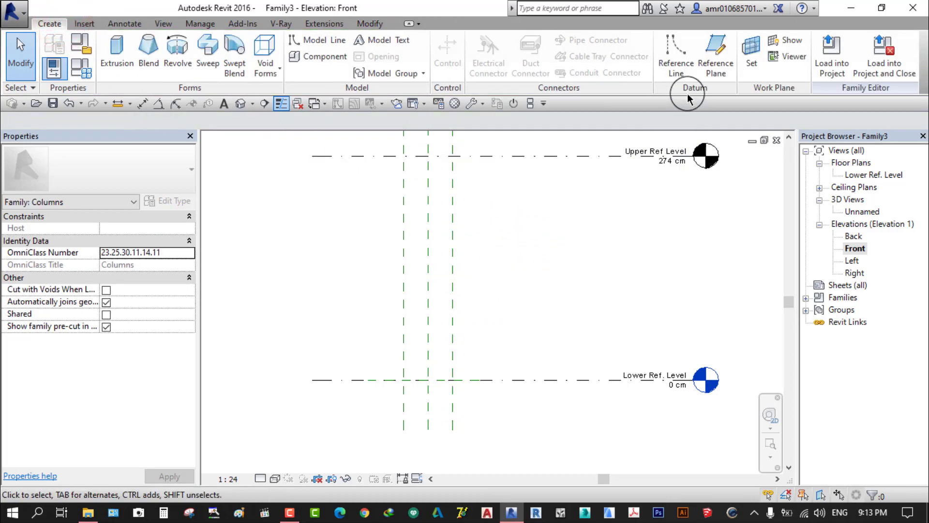
Draw a horizontal reference plane and set it 80 cm above Lower Ref. Level
{"action": "left_click", "coordinate": [716, 53]}
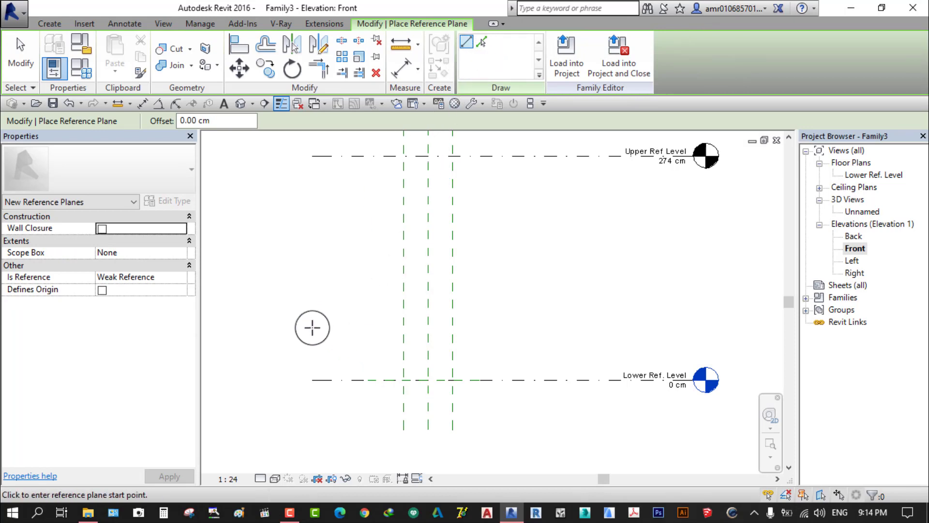
{"action": "left_click", "coordinate": [323, 327]}
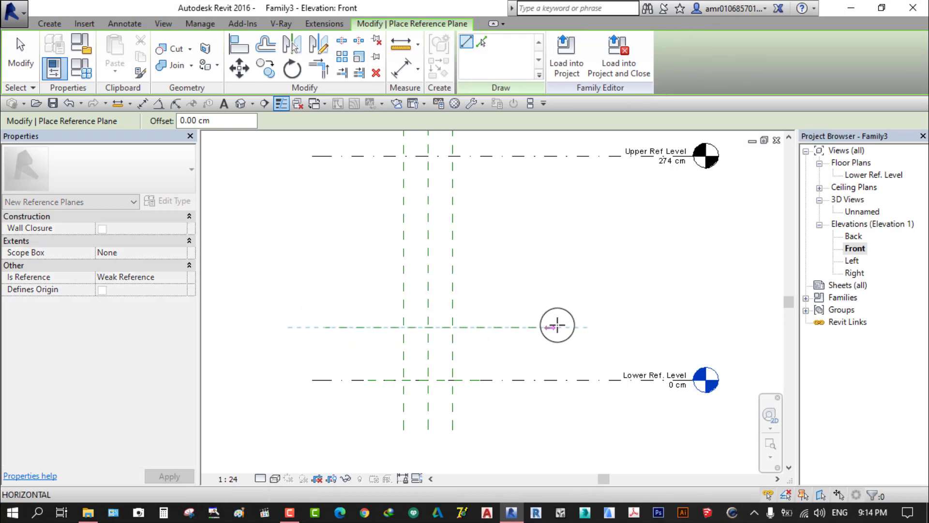
{"action": "left_click", "coordinate": [598, 327]}
{"action": "scroll", "coordinate": [358, 358], "scroll_direction": "up", "scroll_amount": 3}
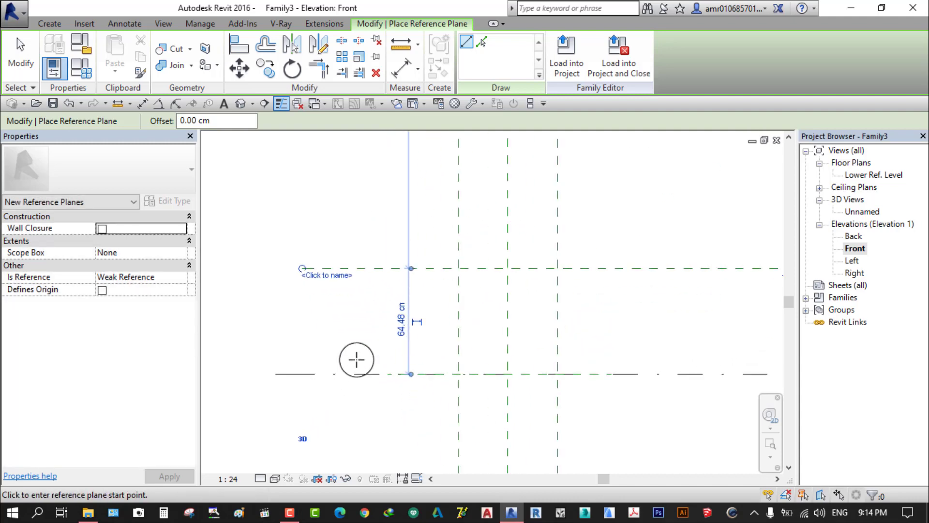
{"action": "left_click", "coordinate": [401, 322]}
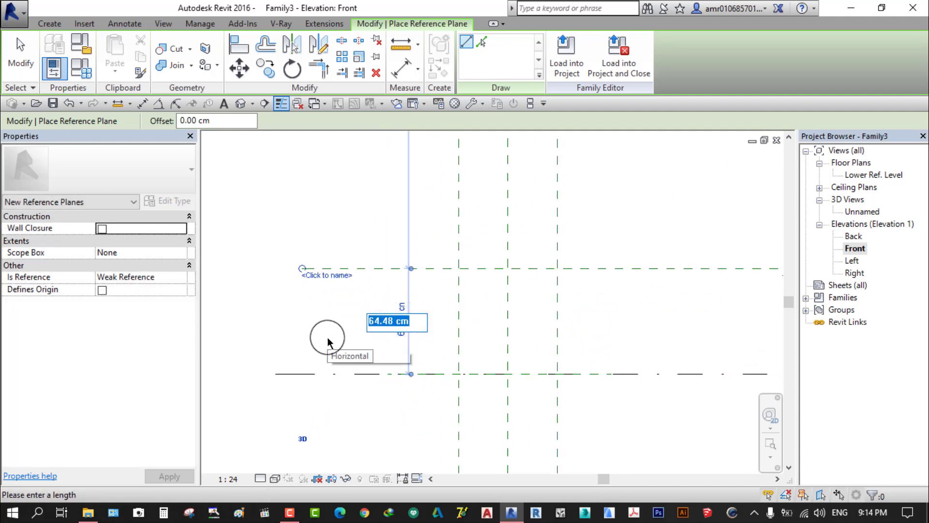
{"action": "type", "text": "80"}
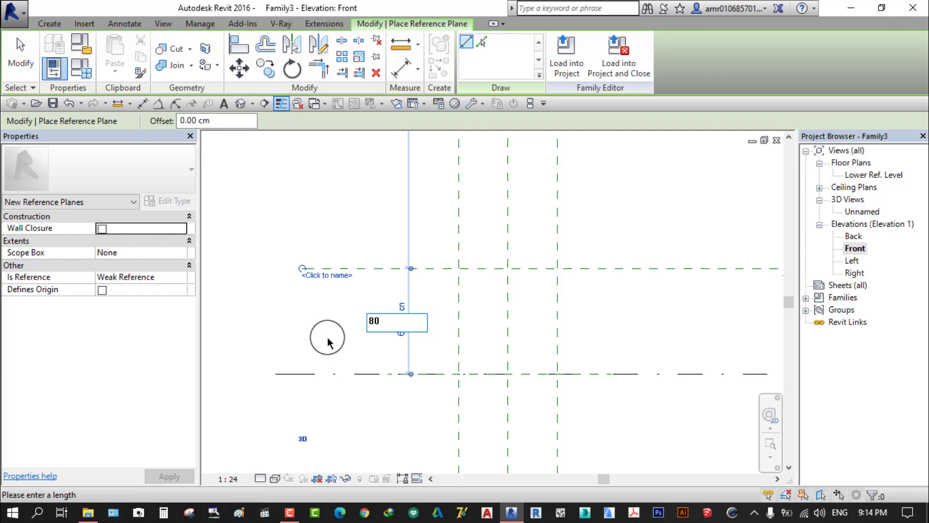
{"action": "key", "text": "Return"}
{"action": "scroll", "coordinate": [322, 361], "scroll_direction": "down", "scroll_amount": 2}
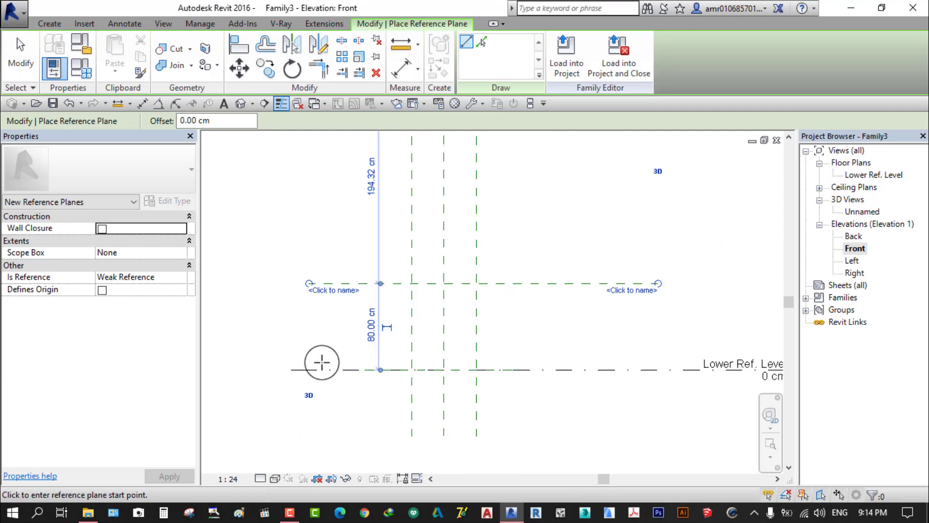
{"action": "left_click", "coordinate": [18, 54]}
{"action": "scroll", "coordinate": [433, 342], "scroll_direction": "up", "scroll_amount": 2}
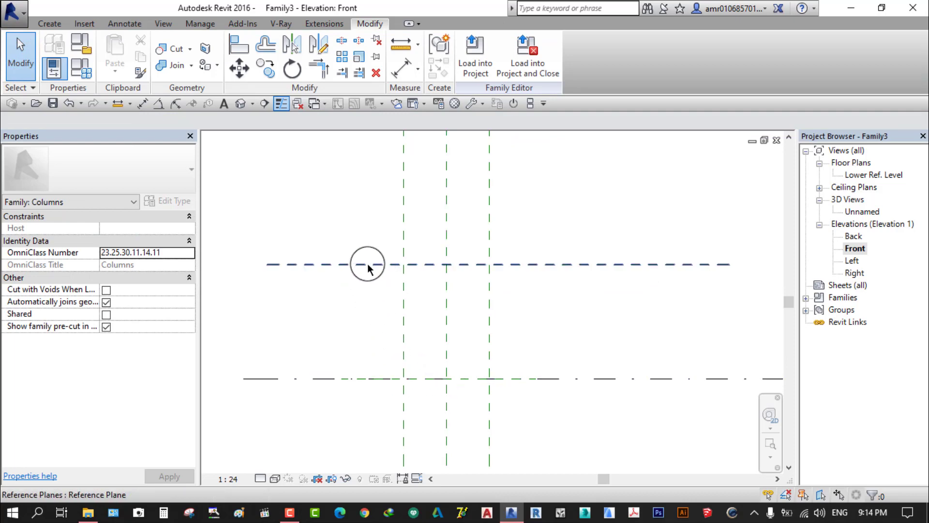
Place an 80 cm aligned dimension from Lower Ref. Level to the new plane
{"action": "left_click", "coordinate": [142, 103]}
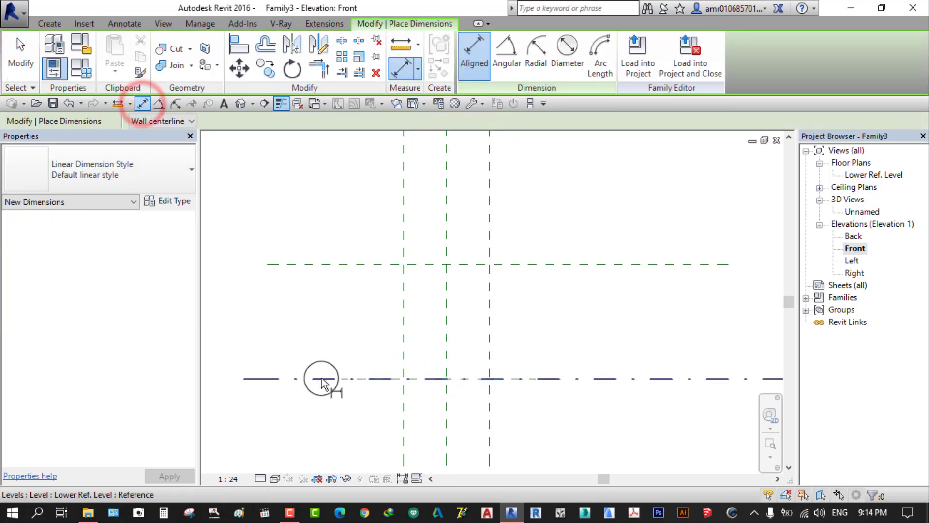
{"action": "left_click", "coordinate": [322, 378]}
{"action": "left_click", "coordinate": [332, 264]}
{"action": "scroll", "coordinate": [345, 309], "scroll_direction": "up", "scroll_amount": 2}
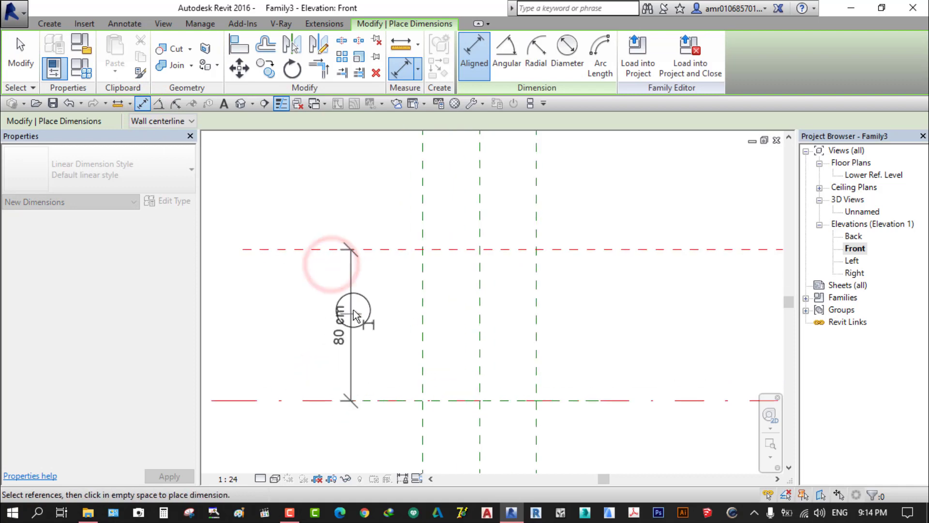
{"action": "left_click", "coordinate": [359, 293]}
{"action": "scroll", "coordinate": [305, 327], "scroll_direction": "down", "scroll_amount": 1}
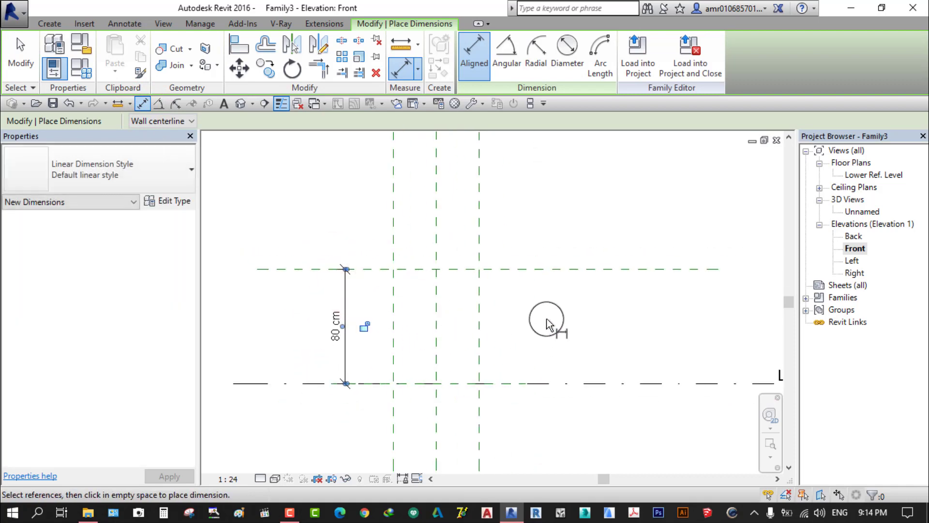
{"action": "scroll", "coordinate": [512, 346], "scroll_direction": "down", "scroll_amount": 1}
{"action": "middle_click_drag", "start_coordinate": [512, 346], "coordinate": [470, 380]}
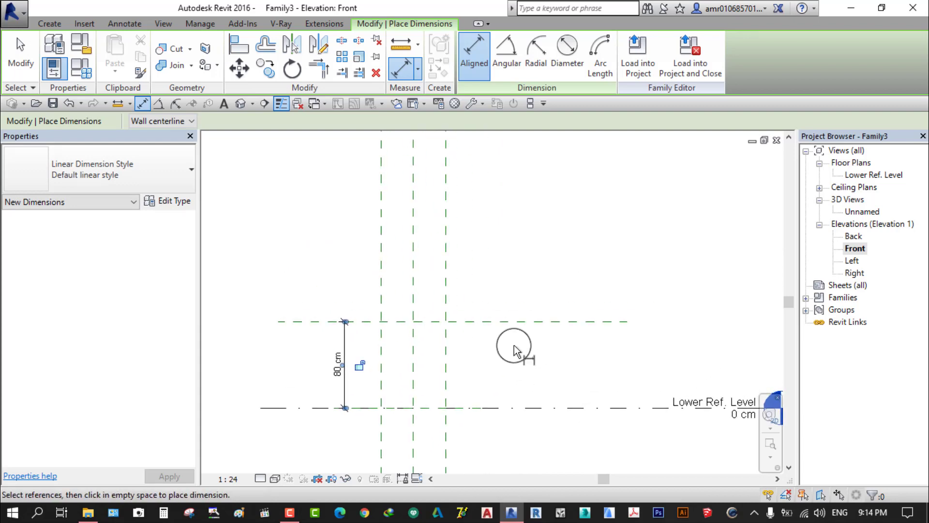
{"action": "left_click", "coordinate": [22, 50]}
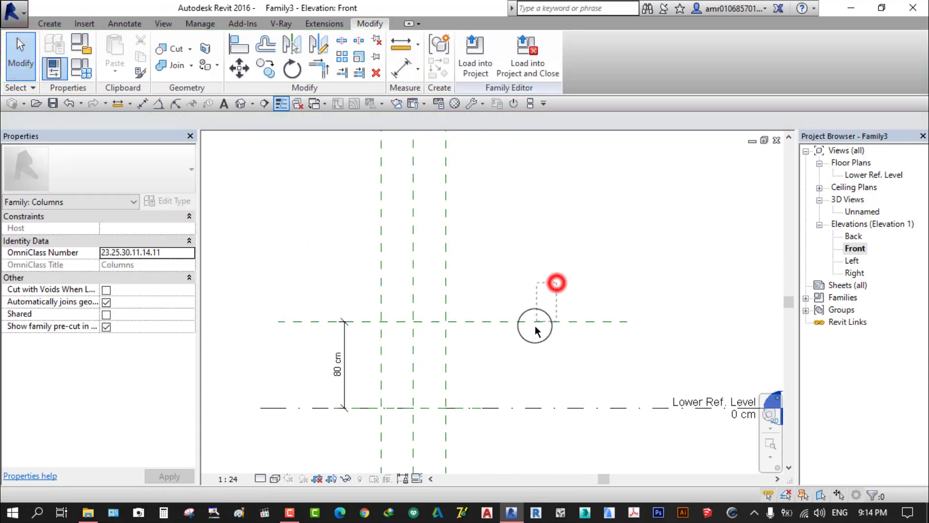
Draw another horizontal reference plane 40 cm above the 80 cm plane
{"action": "left_click", "coordinate": [531, 321]}
{"action": "left_click", "coordinate": [440, 49]}
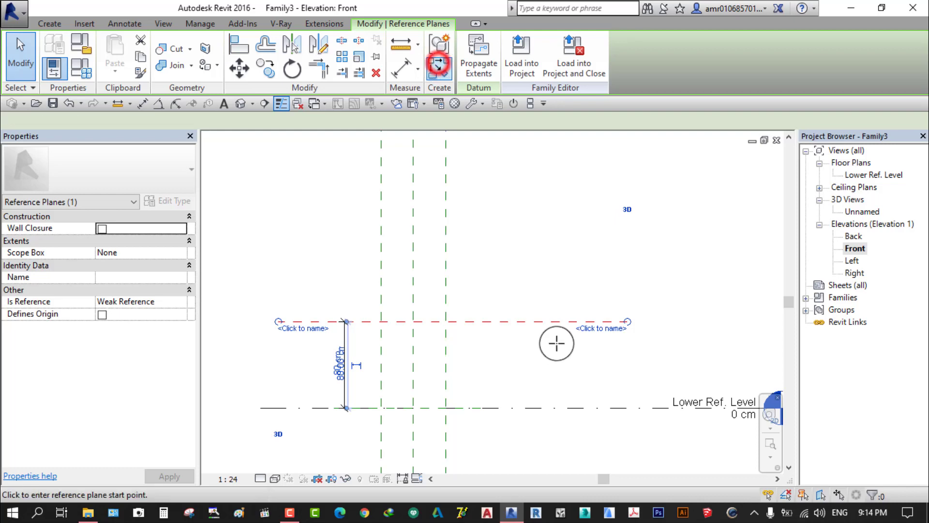
{"action": "left_click", "coordinate": [240, 267]}
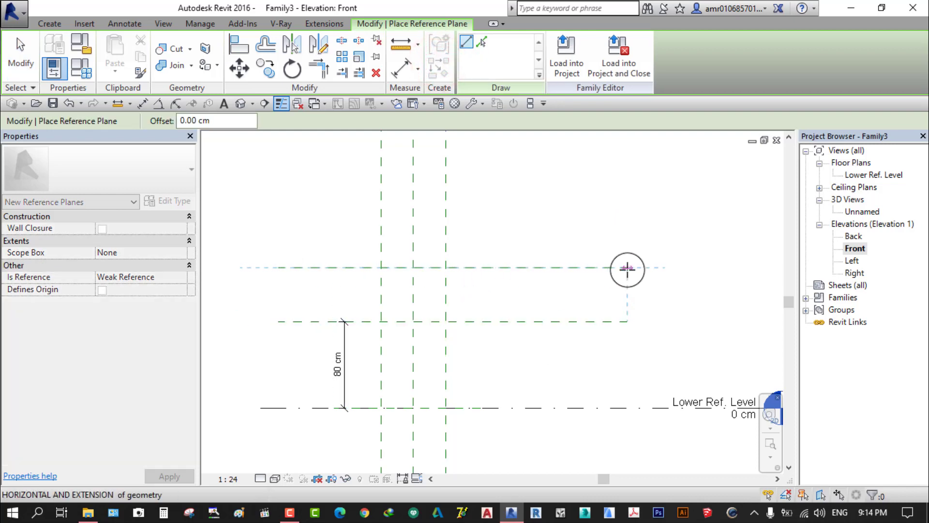
{"action": "left_click", "coordinate": [627, 268]}
{"action": "left_click", "coordinate": [340, 296]}
{"action": "type", "text": "40"}
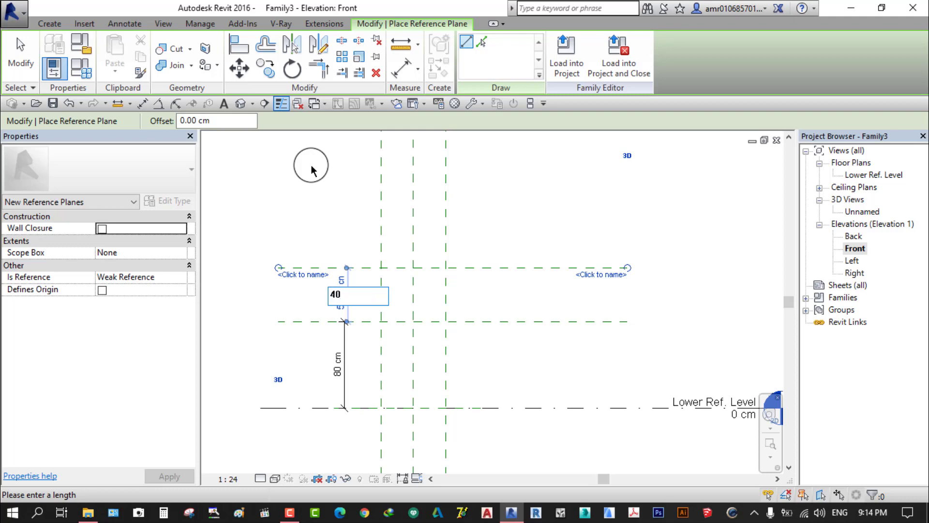
{"action": "key", "text": "Return"}
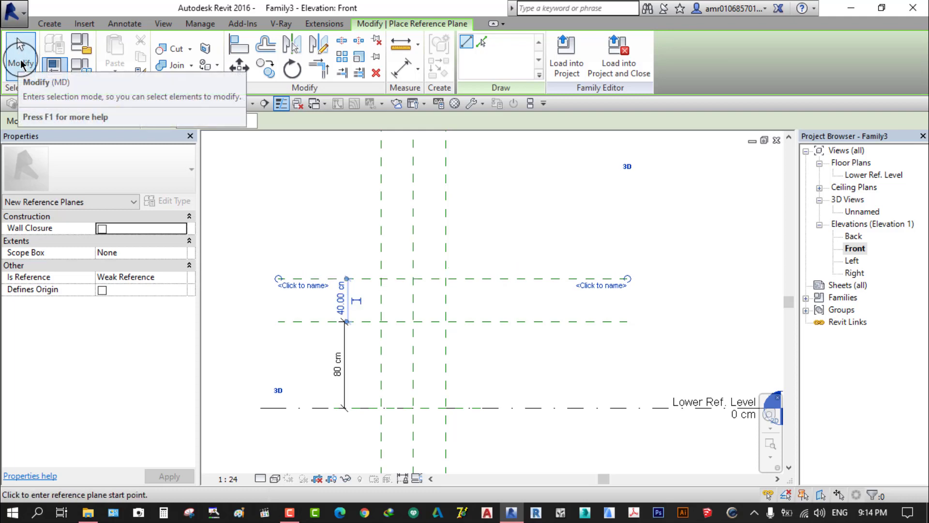
{"action": "left_click", "coordinate": [21, 63]}
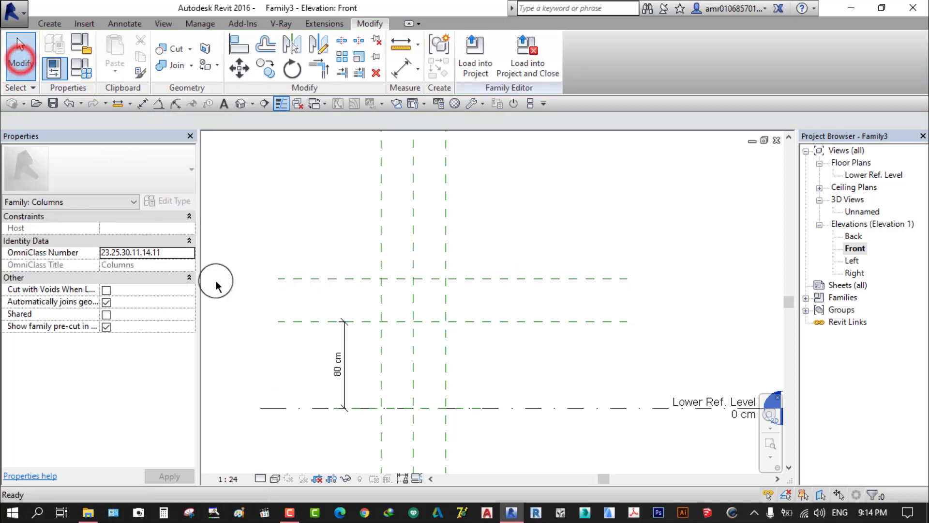
{"action": "scroll", "coordinate": [356, 398], "scroll_direction": "up", "scroll_amount": 2}
{"action": "scroll", "coordinate": [356, 397], "scroll_direction": "up", "scroll_amount": 1}
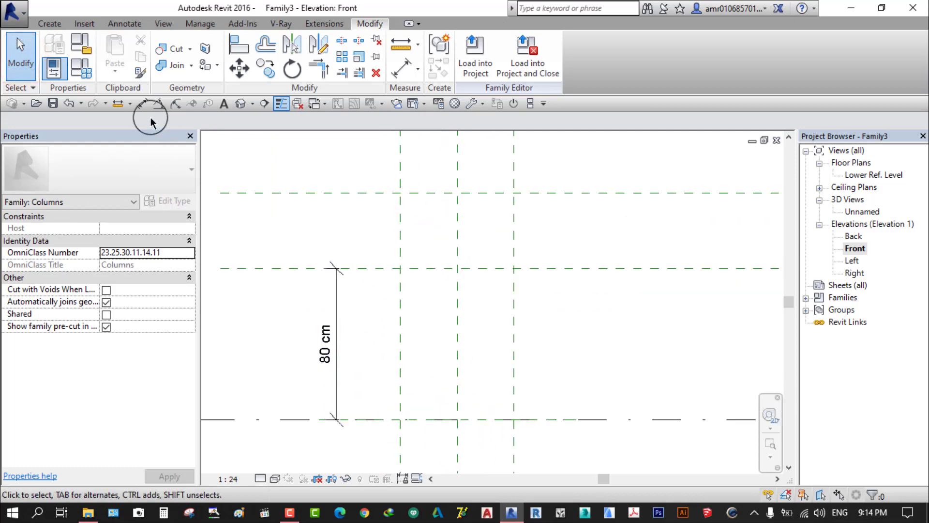
Start a separate aligned dimension between the two planes, then cancel it
{"action": "left_click", "coordinate": [143, 103]}
{"action": "left_click", "coordinate": [274, 268]}
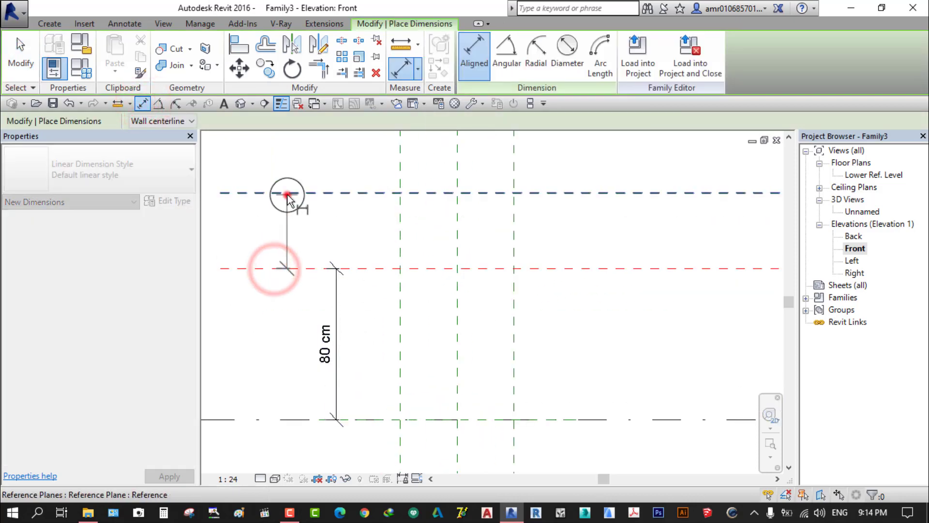
{"action": "left_click", "coordinate": [287, 194]}
{"action": "left_click", "coordinate": [338, 268]}
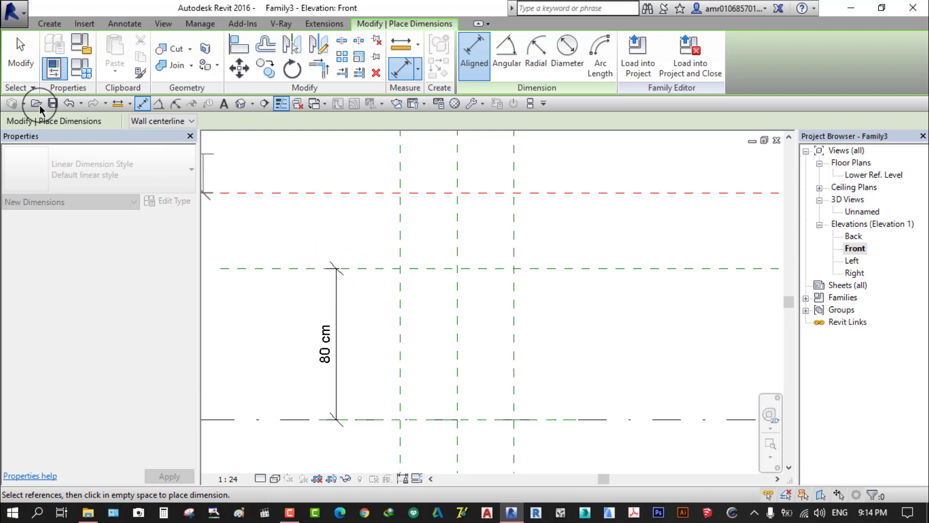
{"action": "left_click", "coordinate": [21, 55]}
Add the top plane to the 80 cm dimension's witness lines, creating a chained 40 cm segment
{"action": "left_click", "coordinate": [335, 299]}
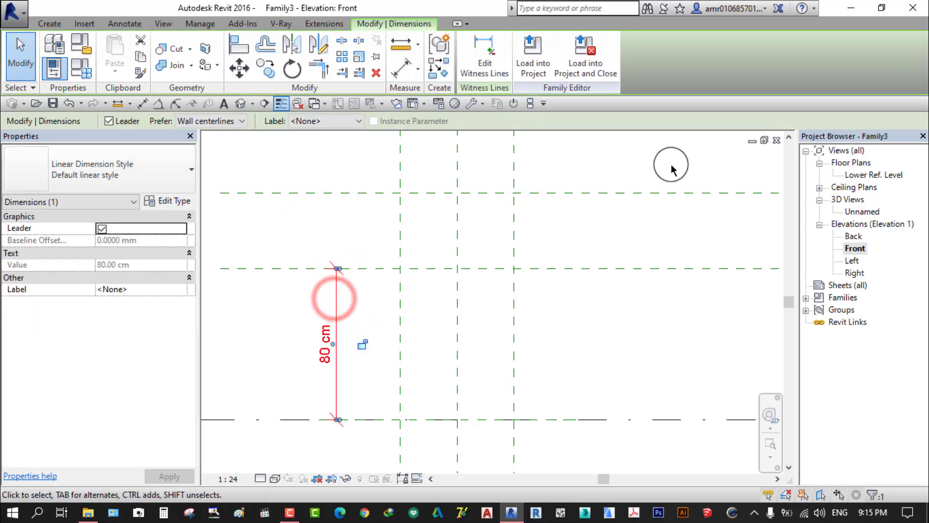
{"action": "left_click", "coordinate": [484, 63]}
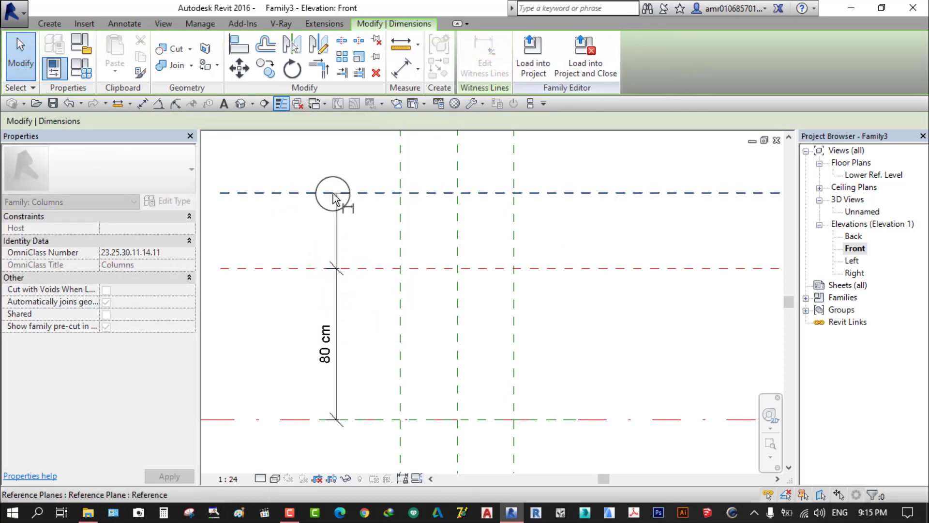
{"action": "left_click", "coordinate": [332, 193]}
{"action": "left_click", "coordinate": [347, 170]}
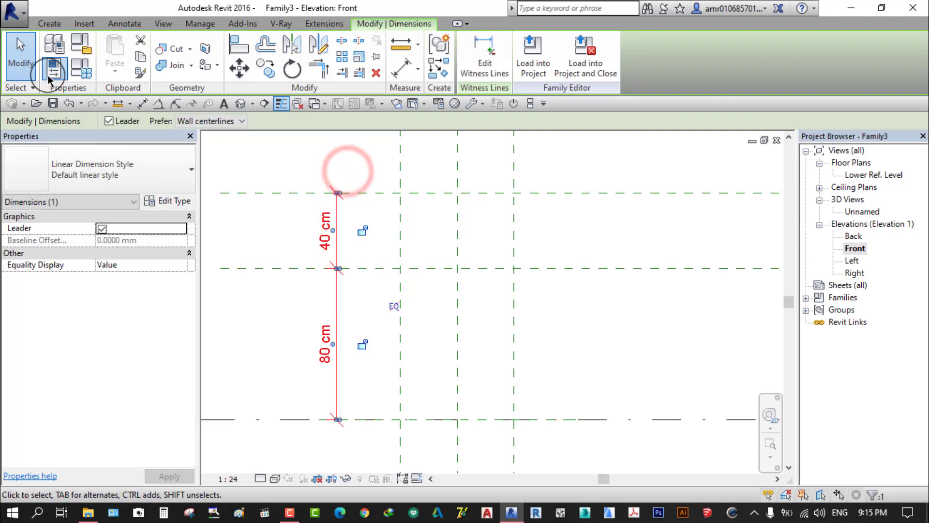
{"action": "left_click", "coordinate": [21, 57]}
{"action": "scroll", "coordinate": [339, 329], "scroll_direction": "down", "scroll_amount": 2}
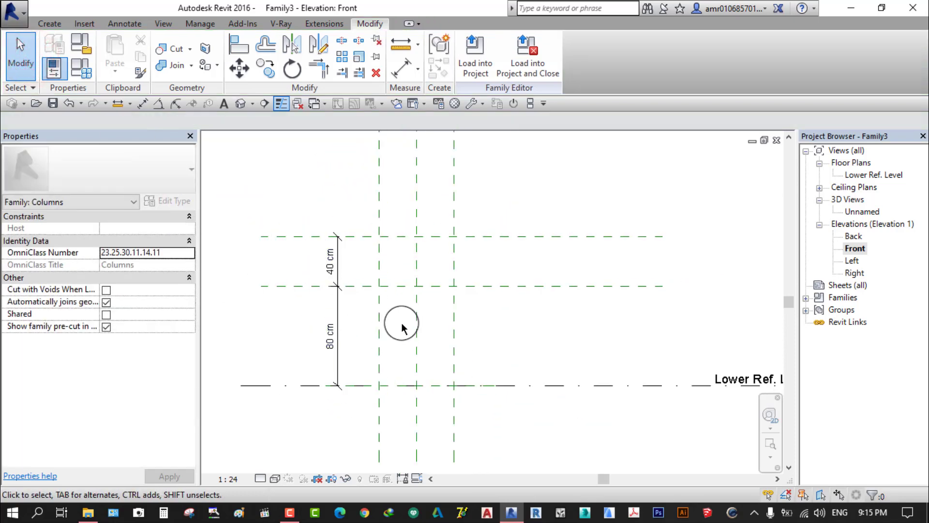
{"action": "scroll", "coordinate": [498, 328], "scroll_direction": "up", "scroll_amount": 1}
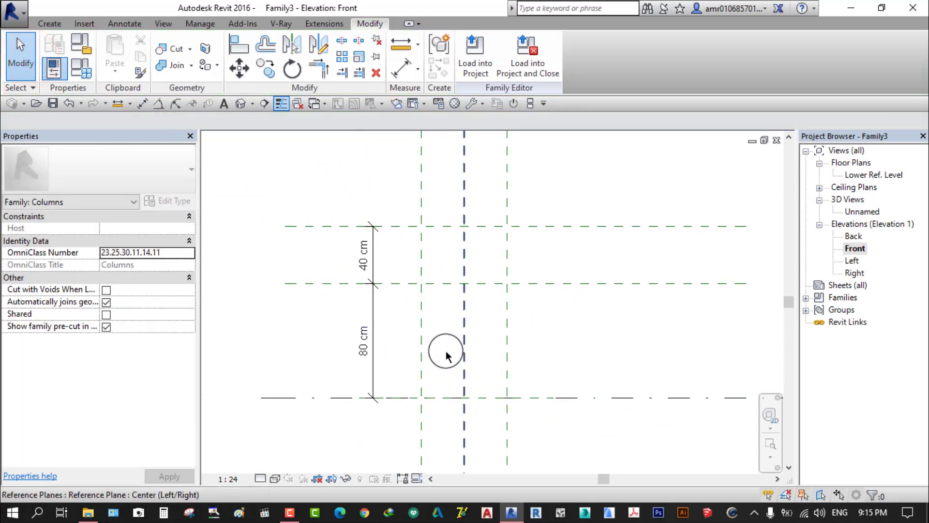
{"action": "scroll", "coordinate": [472, 326], "scroll_direction": "up", "scroll_amount": 2}
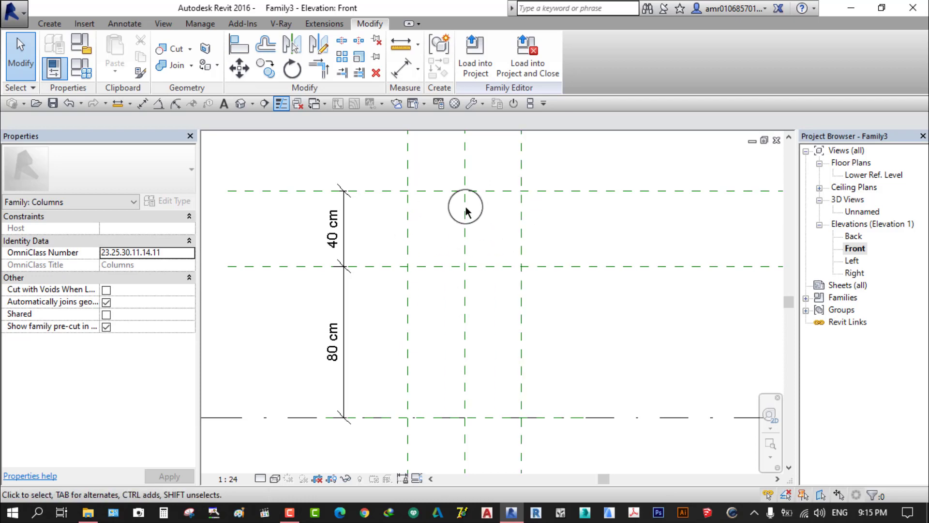
{"action": "scroll", "coordinate": [530, 272], "scroll_direction": "down", "scroll_amount": 2}
{"action": "scroll", "coordinate": [504, 334], "scroll_direction": "down", "scroll_amount": 1}
{"action": "scroll", "coordinate": [459, 372], "scroll_direction": "down", "scroll_amount": 1}
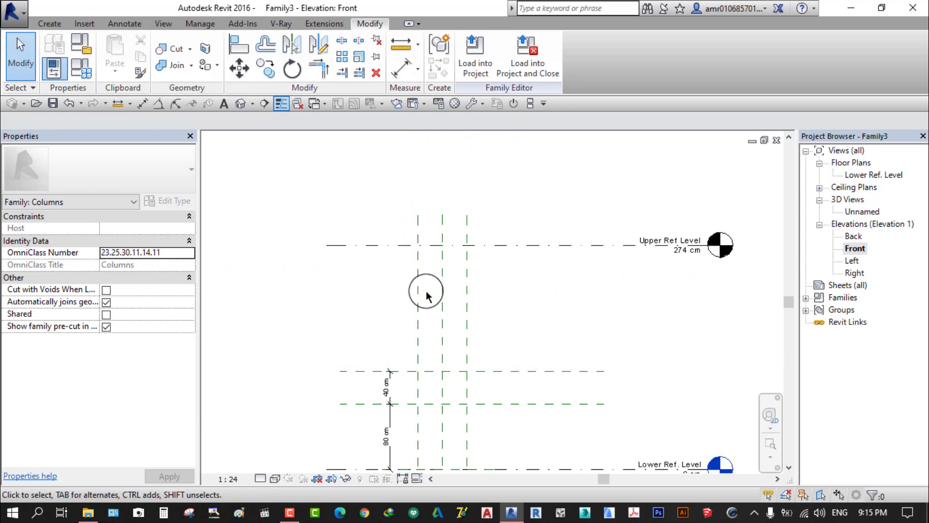
Change the Upper Ref Level elevation from 274 cm to 600 cm in the Front elevation
{"action": "left_click", "coordinate": [548, 244]}
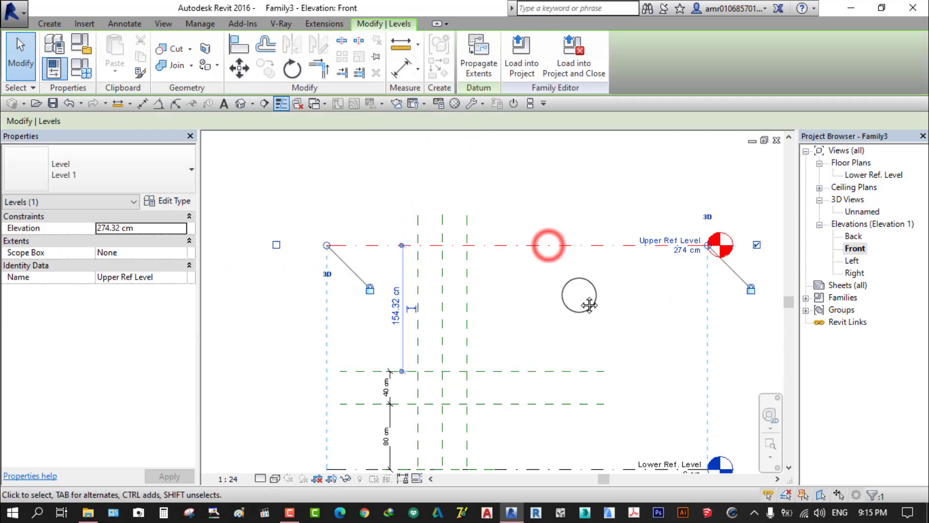
{"action": "middle_click_drag", "start_coordinate": [587, 303], "coordinate": [561, 343]}
{"action": "scroll", "coordinate": [672, 309], "scroll_direction": "up", "scroll_amount": 1}
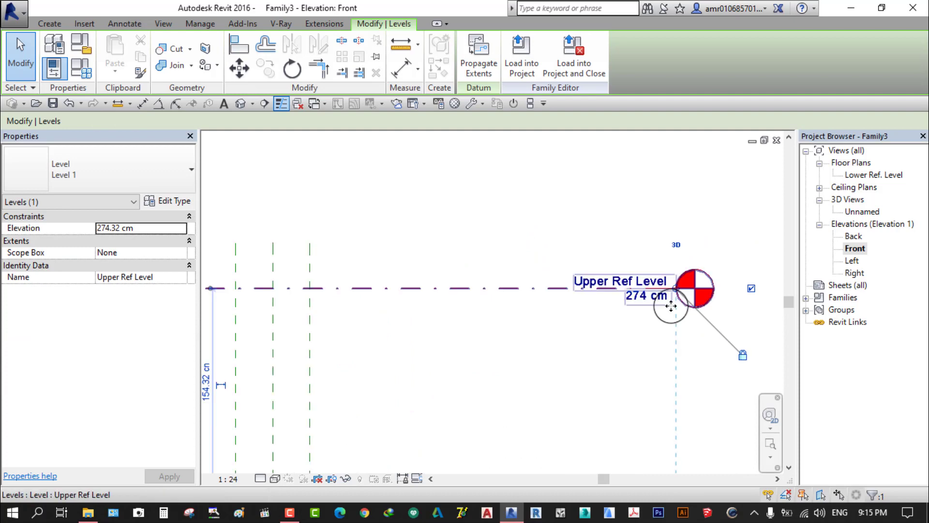
{"action": "left_click", "coordinate": [640, 299]}
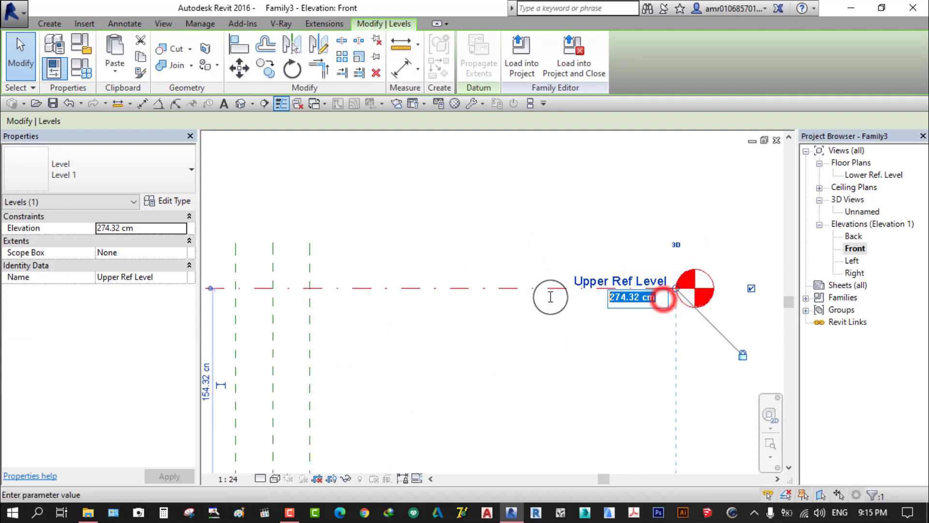
{"action": "type", "text": "600"}
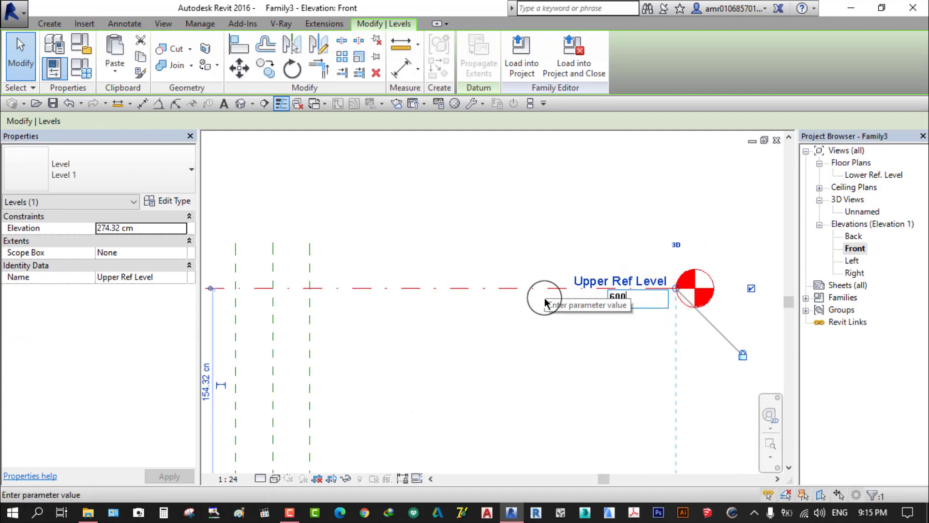
{"action": "key", "text": "Return"}
{"action": "scroll", "coordinate": [518, 358], "scroll_direction": "down", "scroll_amount": 3}
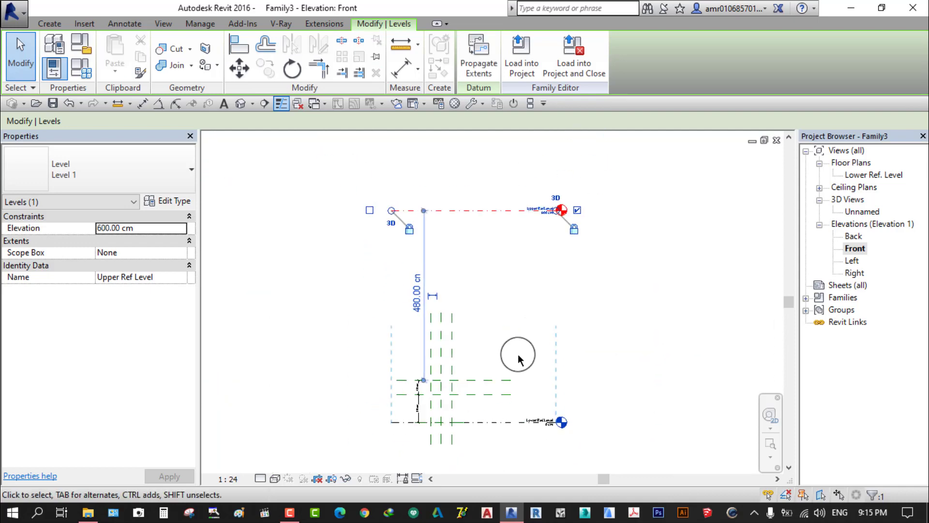
{"action": "left_click", "coordinate": [549, 328]}
{"action": "scroll", "coordinate": [500, 351], "scroll_direction": "up", "scroll_amount": 2}
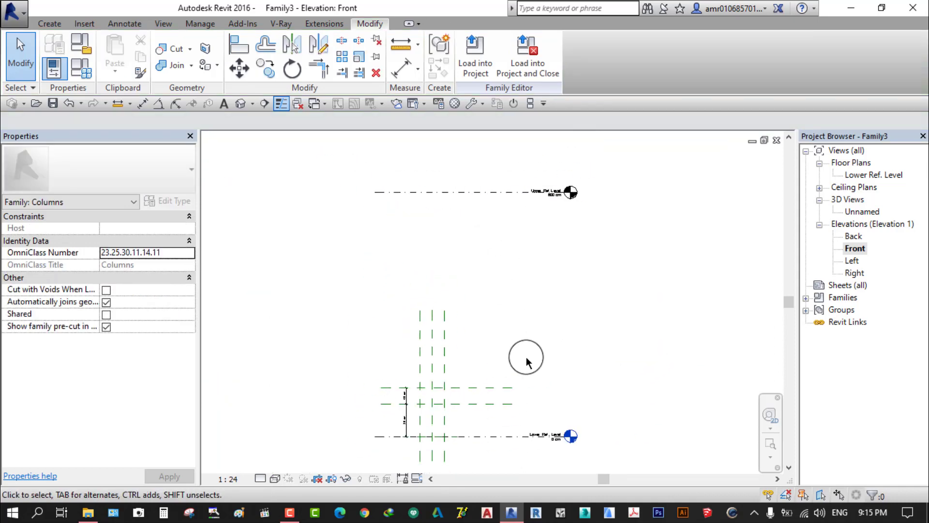
Zoom back to the reference planes, then switch to the Advaced Videos-0032 folder in File Explorer
{"action": "scroll", "coordinate": [457, 322], "scroll_direction": "up", "scroll_amount": 3}
{"action": "scroll", "coordinate": [508, 272], "scroll_direction": "up", "scroll_amount": 2}
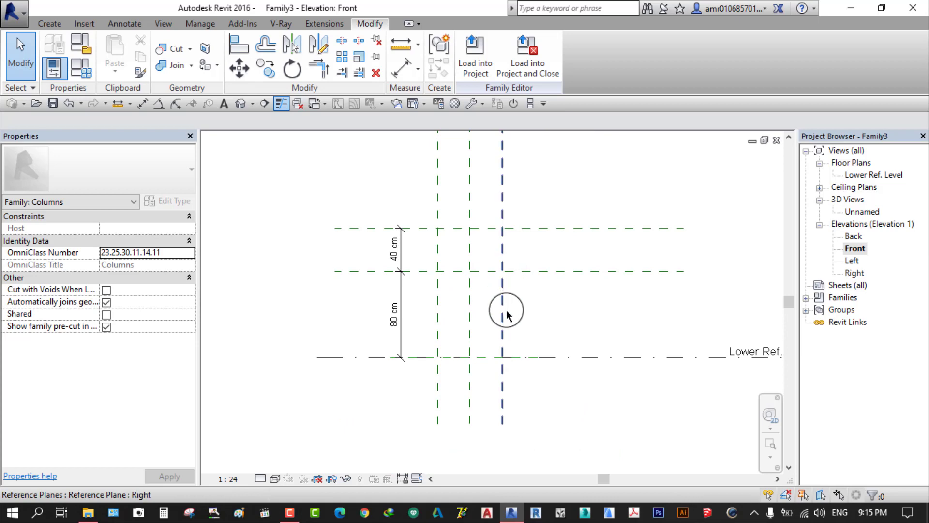
{"action": "scroll", "coordinate": [564, 317], "scroll_direction": "down", "scroll_amount": 1}
{"action": "scroll", "coordinate": [564, 322], "scroll_direction": "down", "scroll_amount": 1}
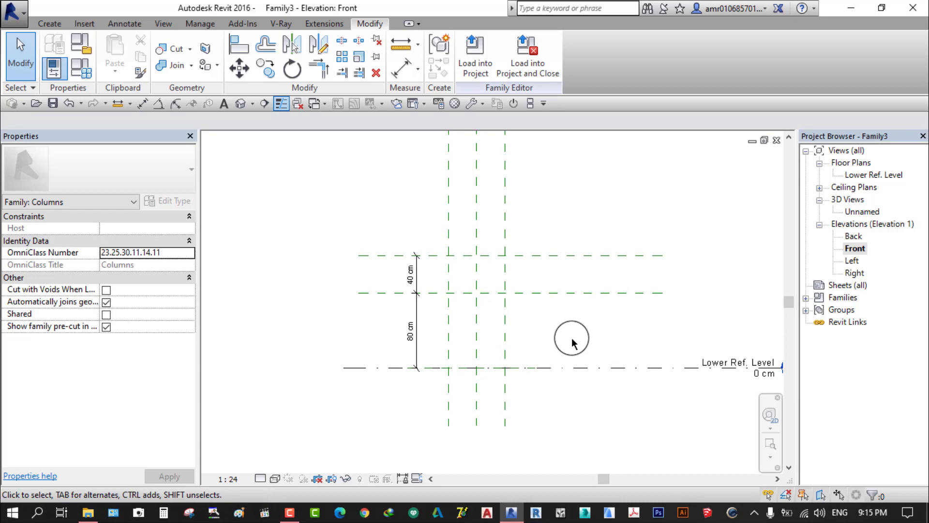
{"action": "scroll", "coordinate": [496, 312], "scroll_direction": "up", "scroll_amount": 2}
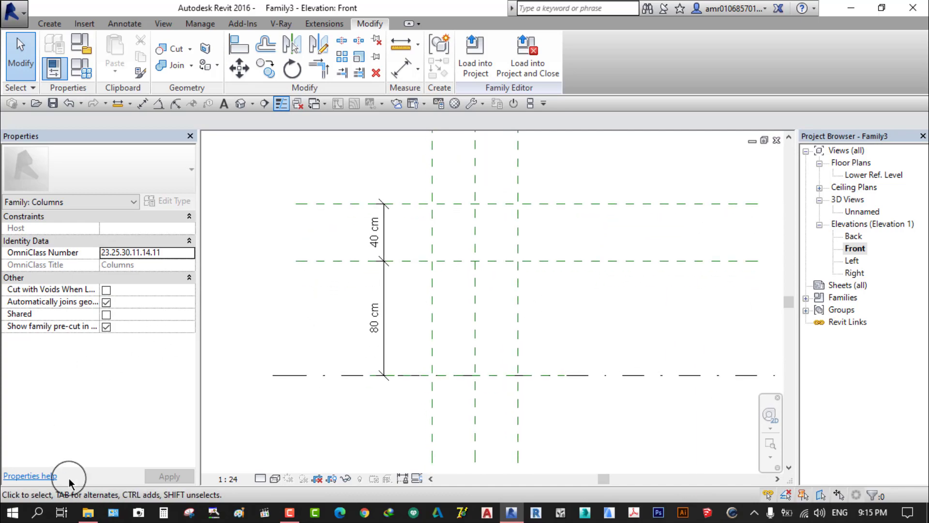
{"action": "left_click", "coordinate": [88, 513]}
Select reference picture 2 of the base moulding in the Advaced Videos-0032 folder
{"action": "left_click", "coordinate": [412, 438]}
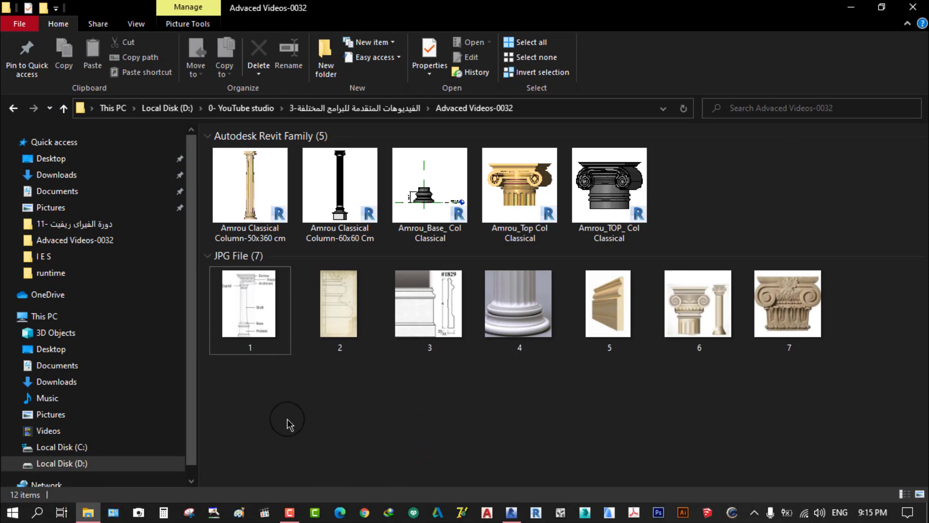
{"action": "left_click", "coordinate": [328, 306]}
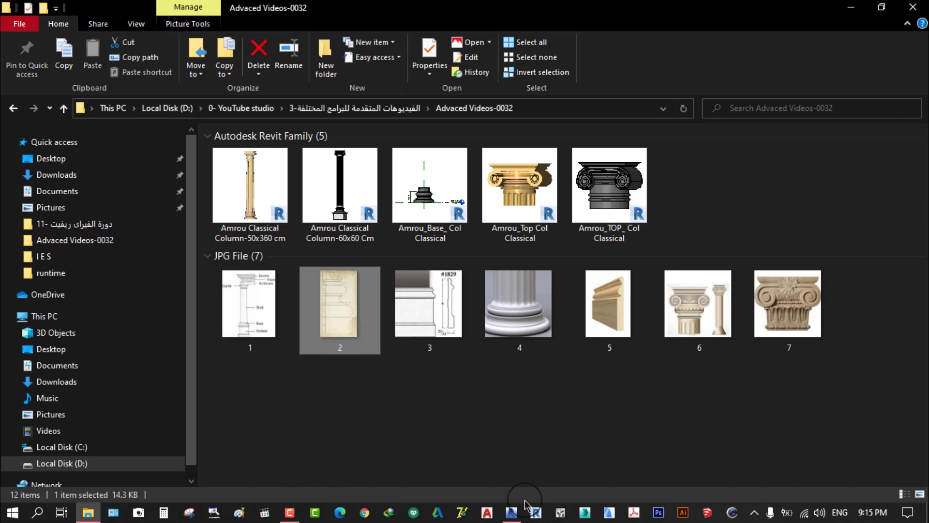
Bring 2.jpg into Revit's Front elevation and place it right of the reference planes
{"action": "left_click", "coordinate": [510, 516]}
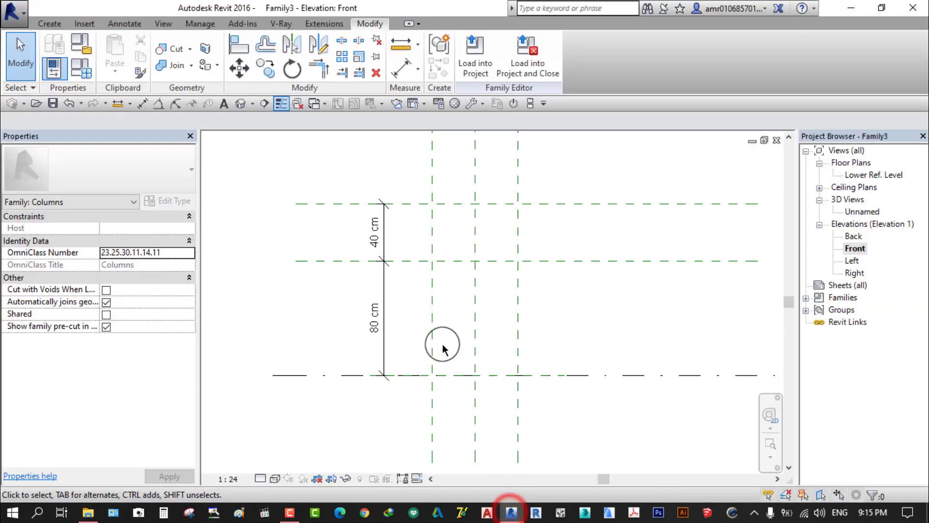
{"action": "left_click", "coordinate": [511, 512]}
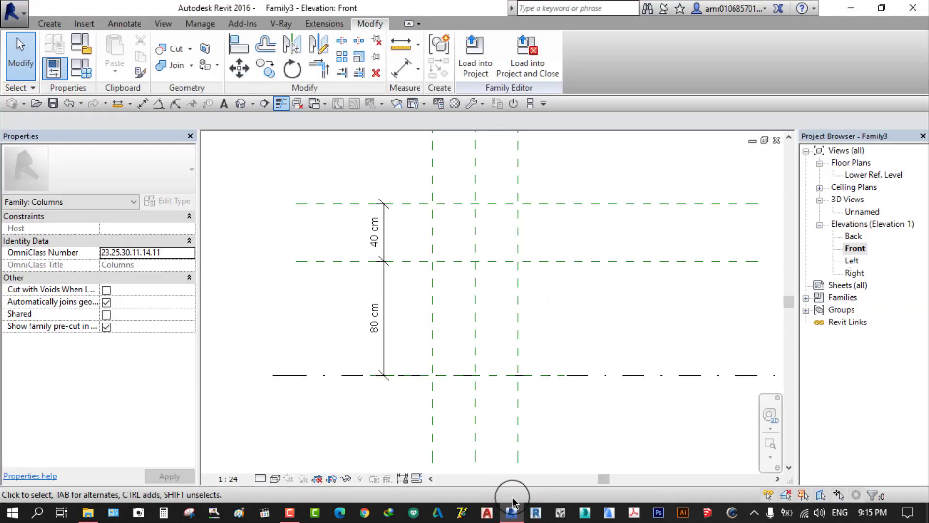
{"action": "mouse_move", "coordinate": [338, 311]}
{"action": "left_mouse_down"}
{"action": "mouse_move", "coordinate": [489, 434]}
{"action": "mouse_move", "coordinate": [513, 516]}
{"action": "mouse_move", "coordinate": [600, 312]}
{"action": "left_mouse_up"}
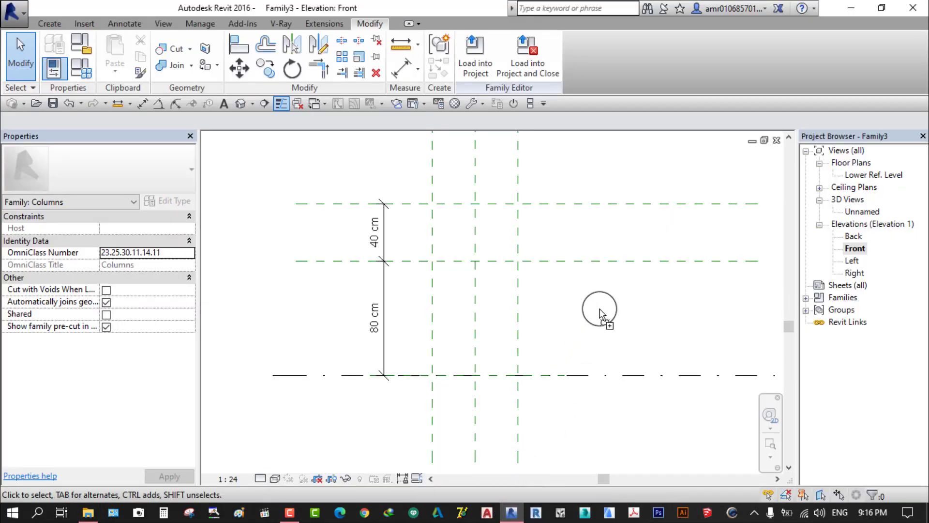
{"action": "scroll", "coordinate": [612, 293], "scroll_direction": "down", "scroll_amount": 3}
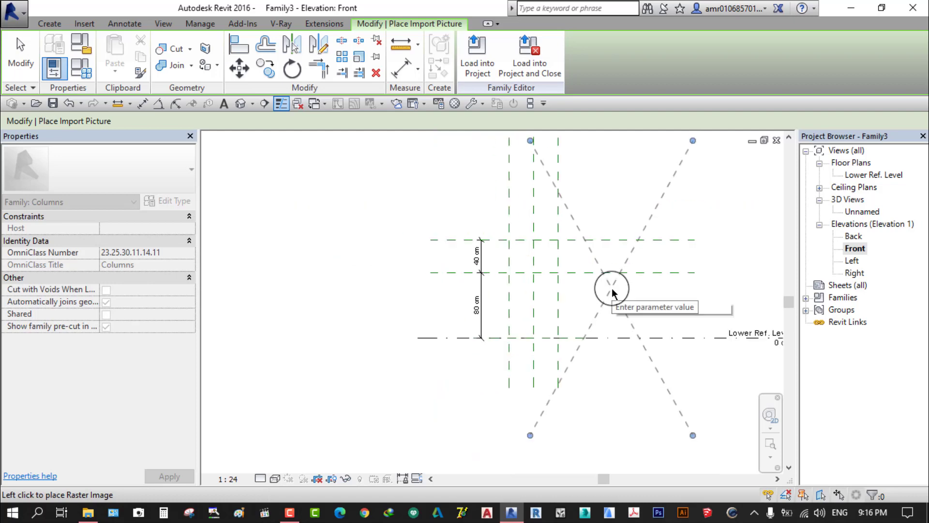
{"action": "middle_click_drag", "start_coordinate": [557, 339], "coordinate": [596, 228]}
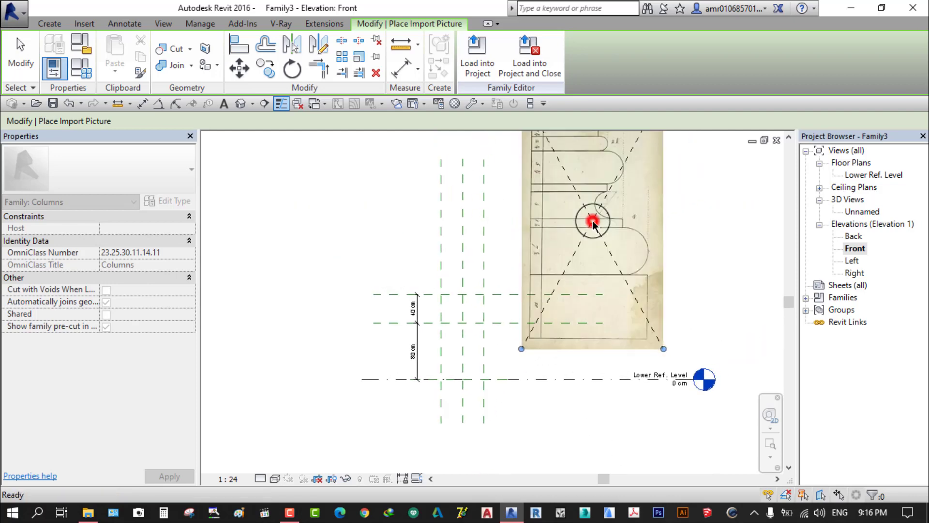
{"action": "left_click", "coordinate": [596, 227]}
Move the placed 2.jpg image up and to the right of the planes
{"action": "scroll", "coordinate": [560, 338], "scroll_direction": "down", "scroll_amount": 2}
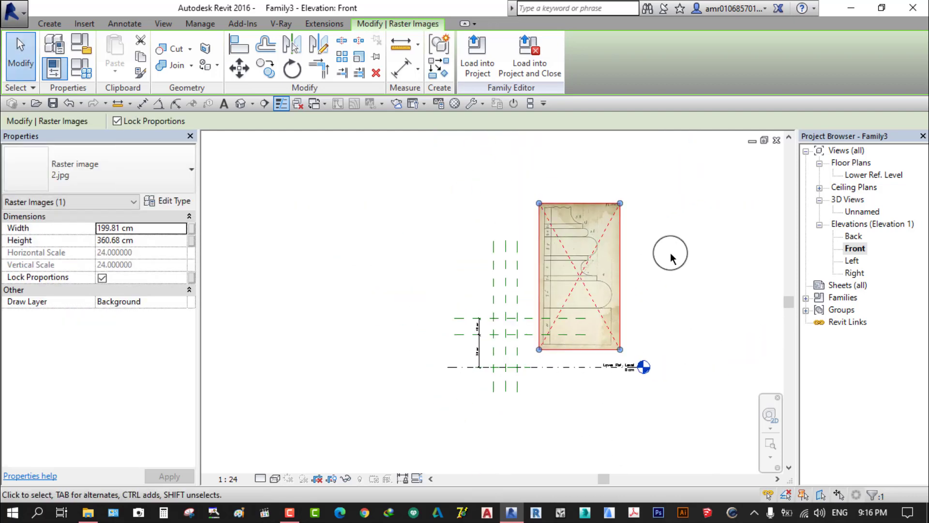
{"action": "scroll", "coordinate": [663, 281], "scroll_direction": "up", "scroll_amount": 1}
{"action": "left_click", "coordinate": [663, 280]}
{"action": "left_click", "coordinate": [578, 255]}
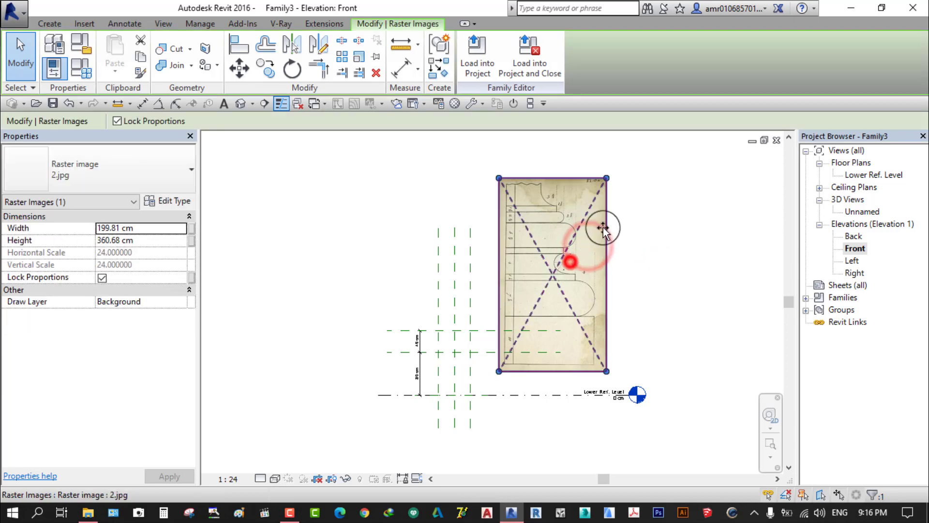
{"action": "left_click_drag", "start_coordinate": [579, 255], "coordinate": [638, 195]}
{"action": "middle_click_drag", "start_coordinate": [690, 255], "coordinate": [598, 314]}
{"action": "left_click", "coordinate": [593, 299]}
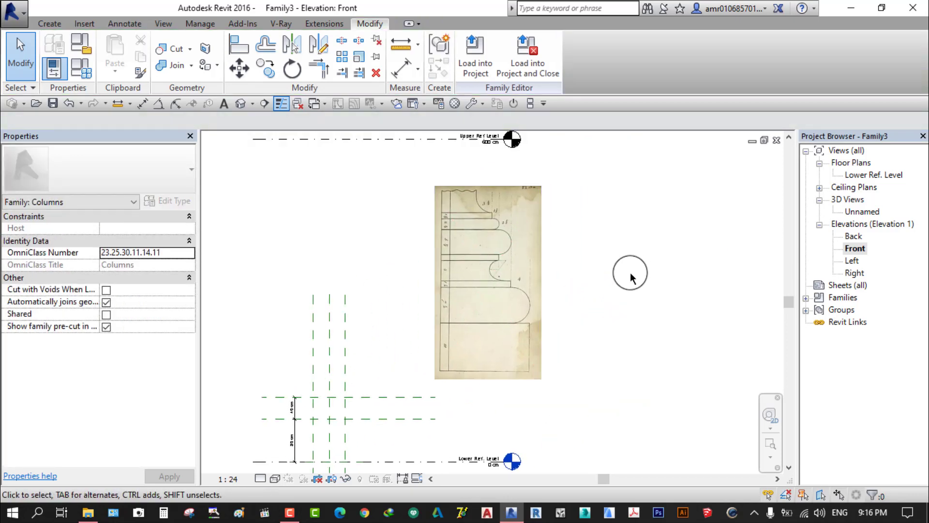
Pan and zoom over the moulding picture to inspect the drawing
{"action": "scroll", "coordinate": [581, 326], "scroll_direction": "up", "scroll_amount": 2}
{"action": "middle_click_drag", "start_coordinate": [597, 317], "coordinate": [602, 384]}
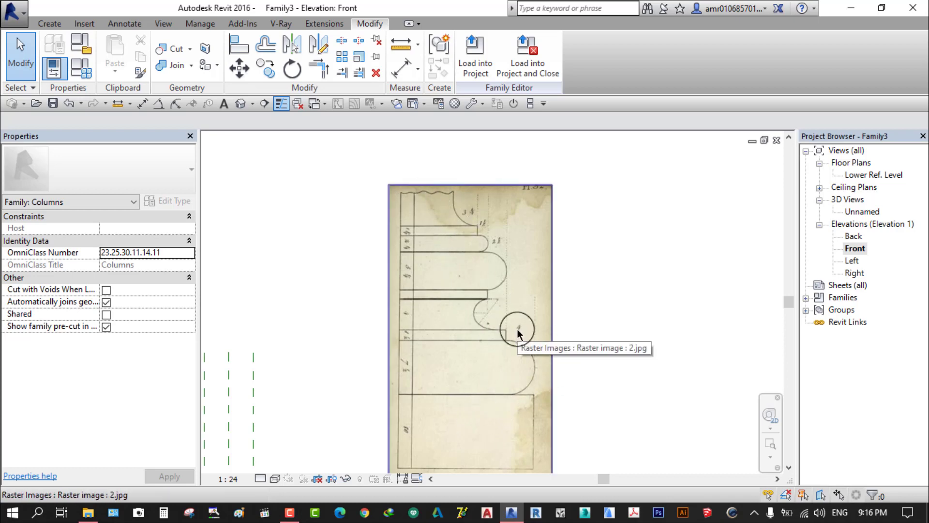
{"action": "scroll", "coordinate": [517, 329], "scroll_direction": "down", "scroll_amount": 2}
{"action": "middle_click_drag", "start_coordinate": [490, 342], "coordinate": [490, 290]}
{"action": "scroll", "coordinate": [490, 293], "scroll_direction": "up", "scroll_amount": 2}
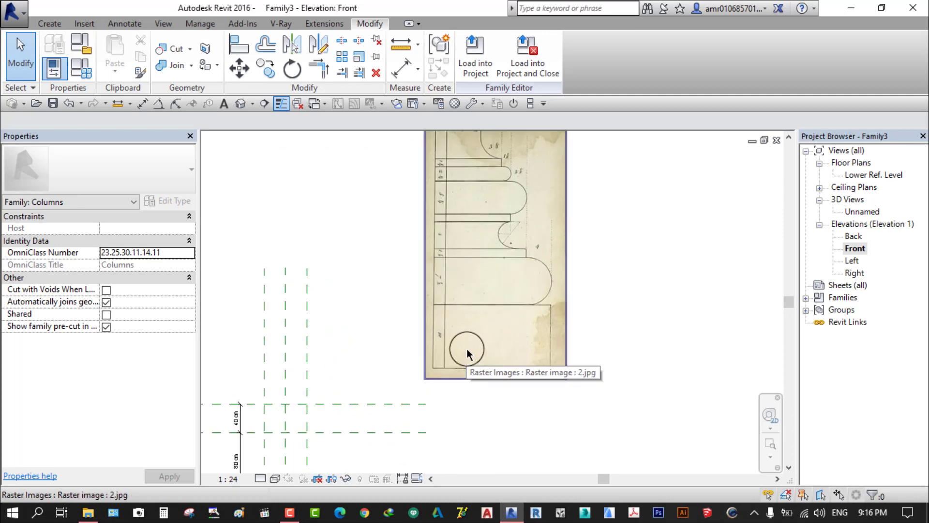
{"action": "middle_click_drag", "start_coordinate": [492, 365], "coordinate": [446, 252]}
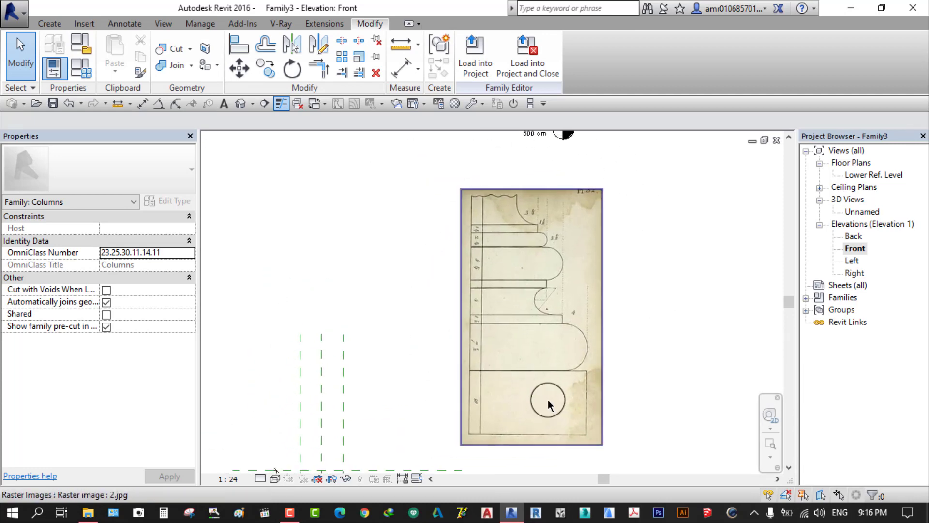
Zoom and pan to centre the view on the reference planes and level
{"action": "scroll", "coordinate": [547, 399], "scroll_direction": "down", "scroll_amount": 2}
{"action": "middle_click_drag", "start_coordinate": [592, 312], "coordinate": [611, 184]}
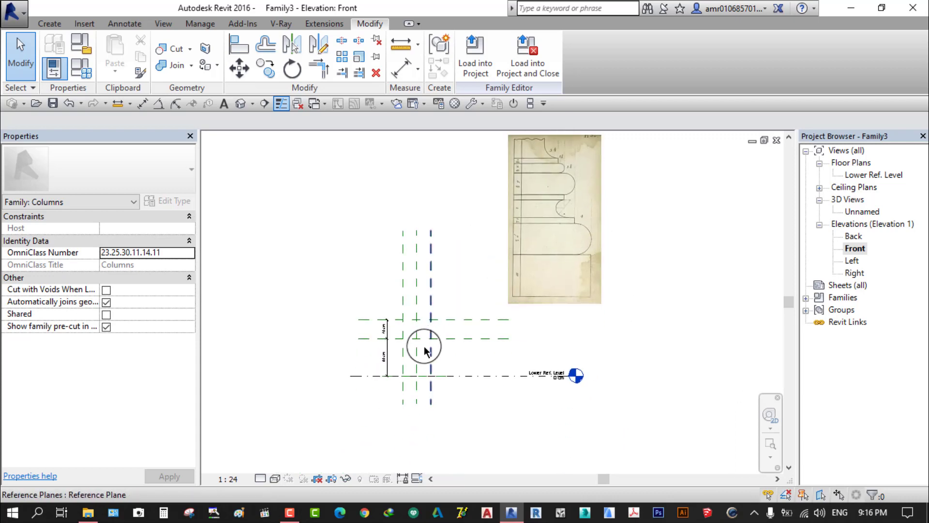
{"action": "scroll", "coordinate": [425, 349], "scroll_direction": "up", "scroll_amount": 3}
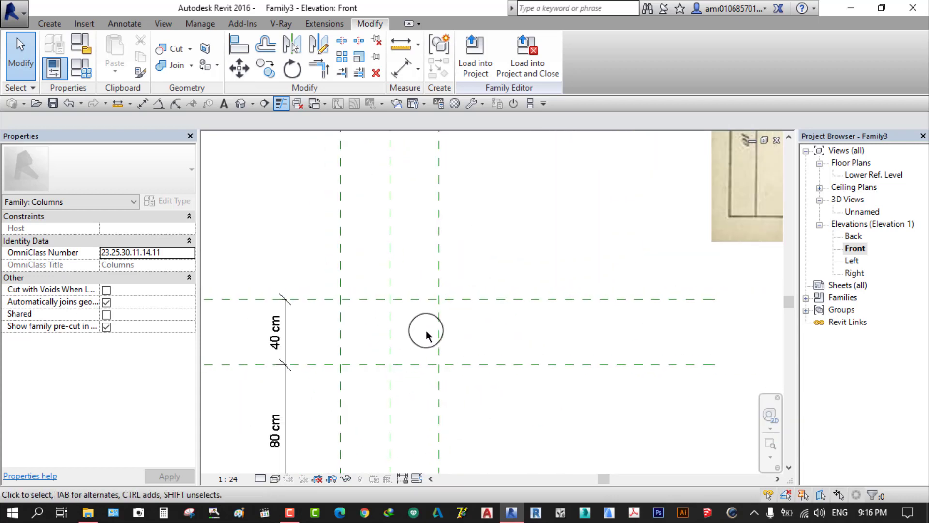
{"action": "scroll", "coordinate": [426, 334], "scroll_direction": "down", "scroll_amount": 2}
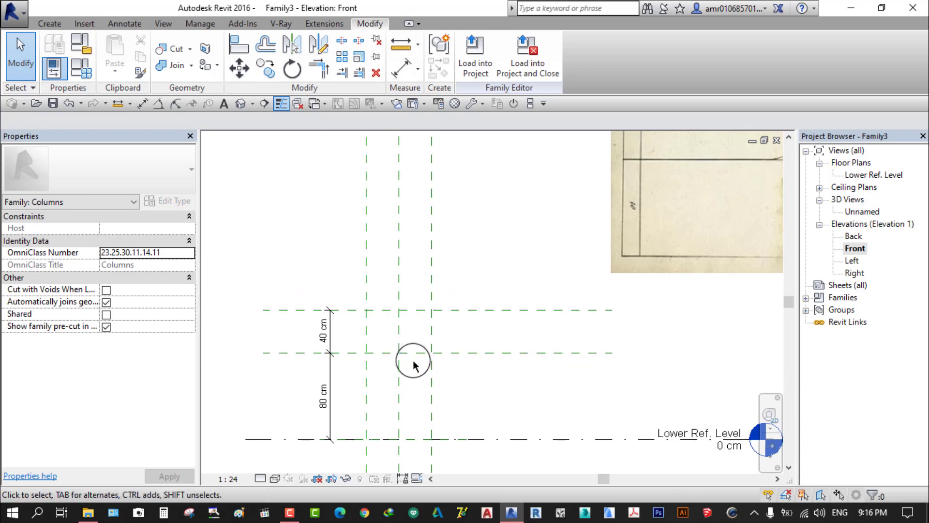
{"action": "scroll", "coordinate": [413, 360], "scroll_direction": "up", "scroll_amount": 1}
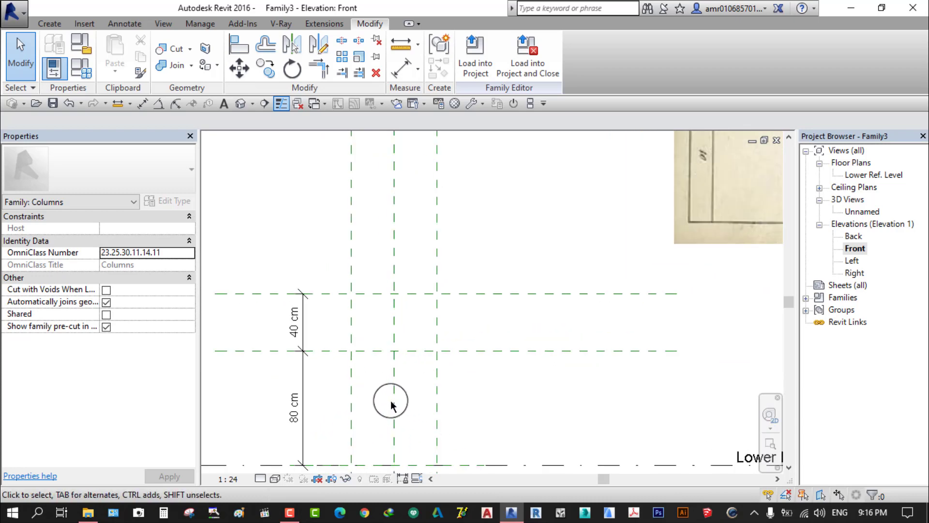
{"action": "scroll", "coordinate": [489, 356], "scroll_direction": "down", "scroll_amount": 1}
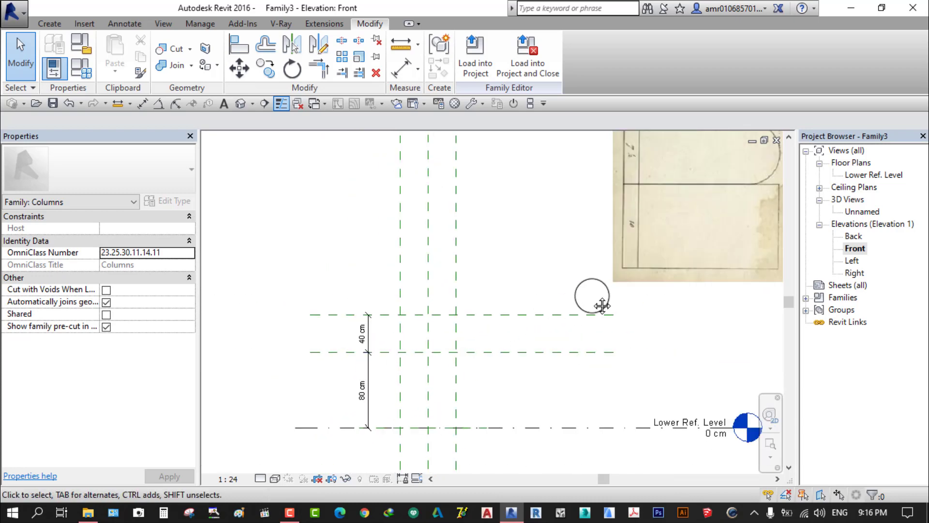
{"action": "middle_click_drag", "start_coordinate": [602, 305], "coordinate": [519, 362]}
{"action": "scroll", "coordinate": [508, 358], "scroll_direction": "down", "scroll_amount": 1}
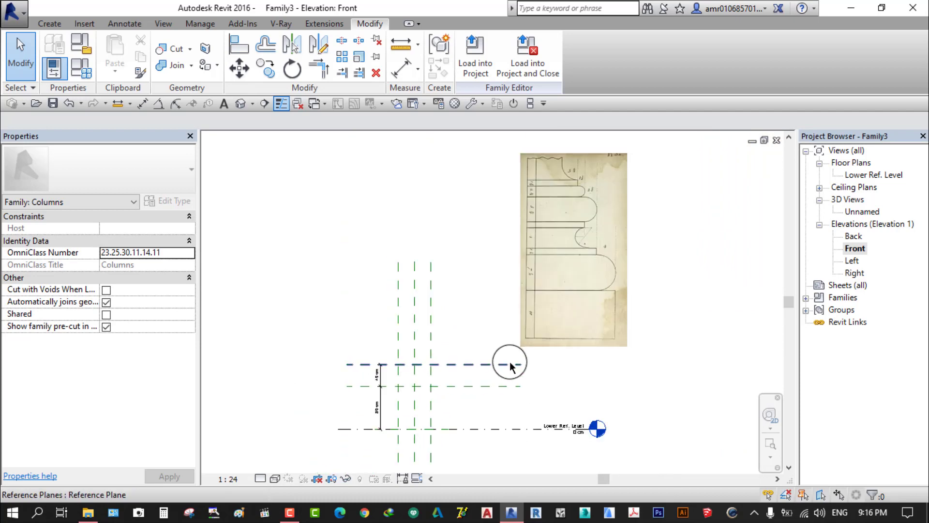
Scale the 2.jpg image down to about 43.97 × 79.36 cm and move it toward the planes
{"action": "left_click", "coordinate": [575, 228]}
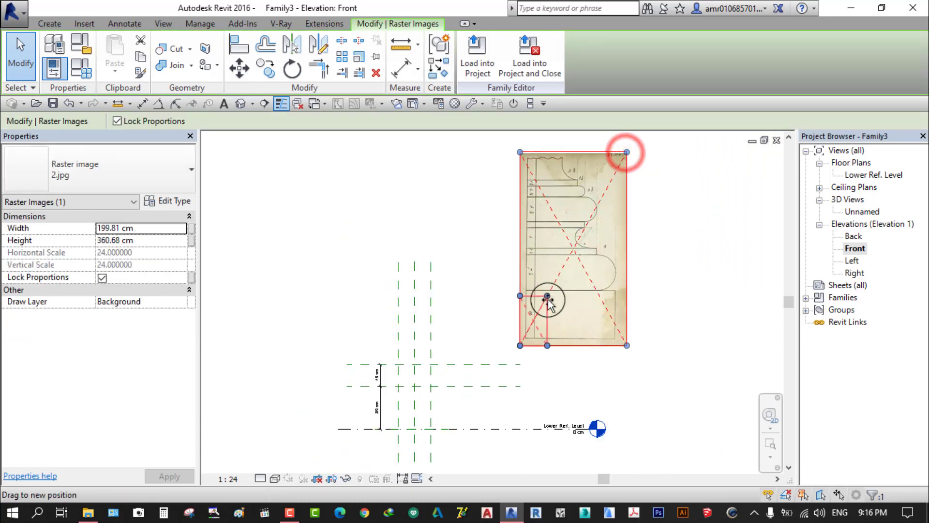
{"action": "left_click_drag", "start_coordinate": [626, 154], "coordinate": [543, 304]}
{"action": "scroll", "coordinate": [553, 385], "scroll_direction": "up", "scroll_amount": 3}
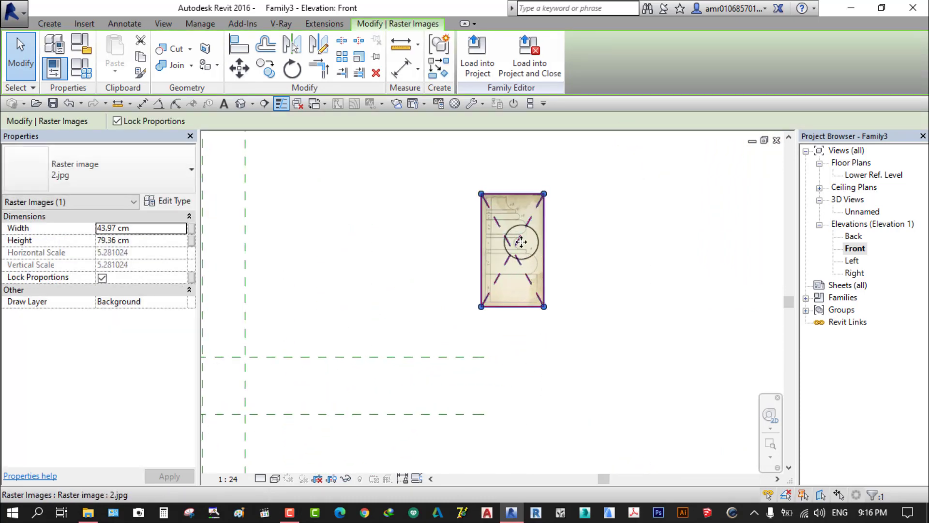
{"action": "left_click_drag", "start_coordinate": [521, 241], "coordinate": [348, 393]}
{"action": "middle_click_drag", "start_coordinate": [394, 378], "coordinate": [557, 301]}
{"action": "scroll", "coordinate": [557, 301], "scroll_direction": "up", "scroll_amount": 1}
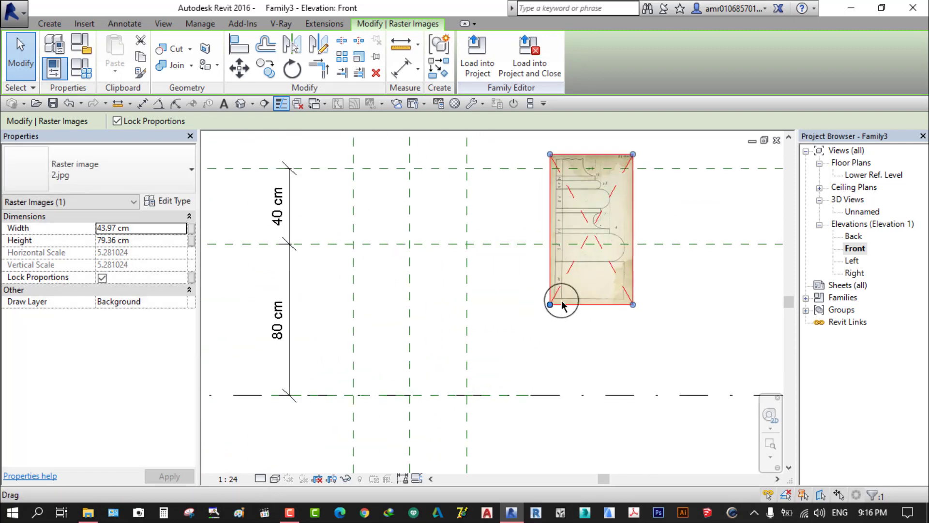
{"action": "scroll", "coordinate": [618, 334], "scroll_direction": "up", "scroll_amount": 1}
{"action": "scroll", "coordinate": [628, 315], "scroll_direction": "up", "scroll_amount": 1}
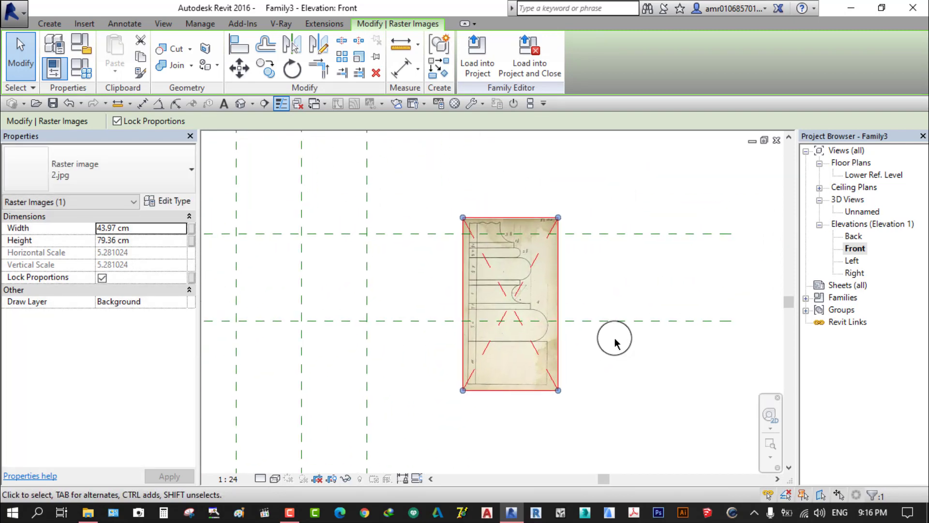
Reselect the image and drag it left onto the column's reference planes
{"action": "left_click", "coordinate": [610, 360]}
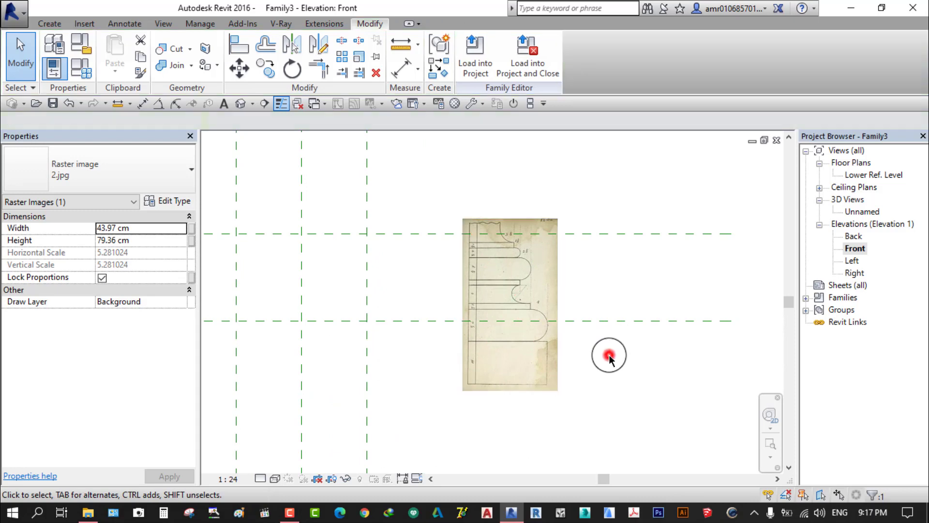
{"action": "scroll", "coordinate": [457, 361], "scroll_direction": "up", "scroll_amount": 2}
{"action": "scroll", "coordinate": [498, 326], "scroll_direction": "up", "scroll_amount": 3}
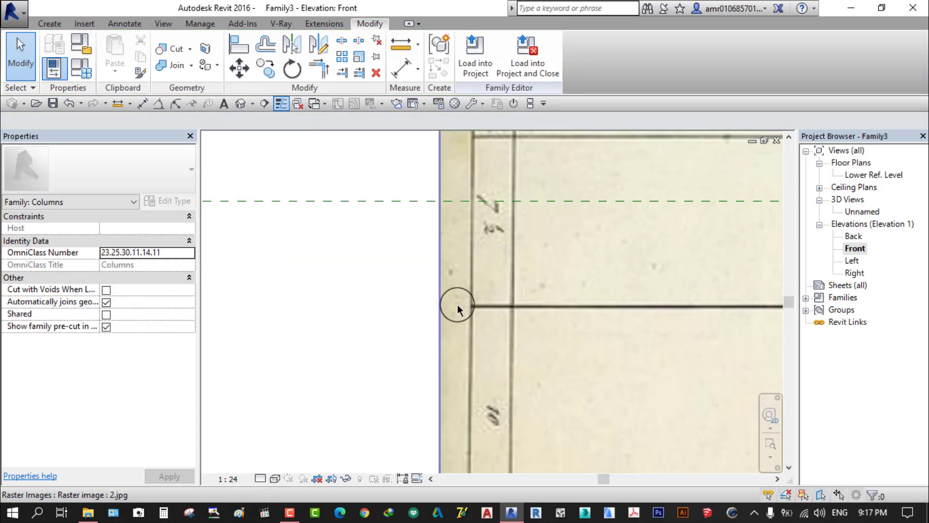
{"action": "scroll", "coordinate": [465, 304], "scroll_direction": "down", "scroll_amount": 2}
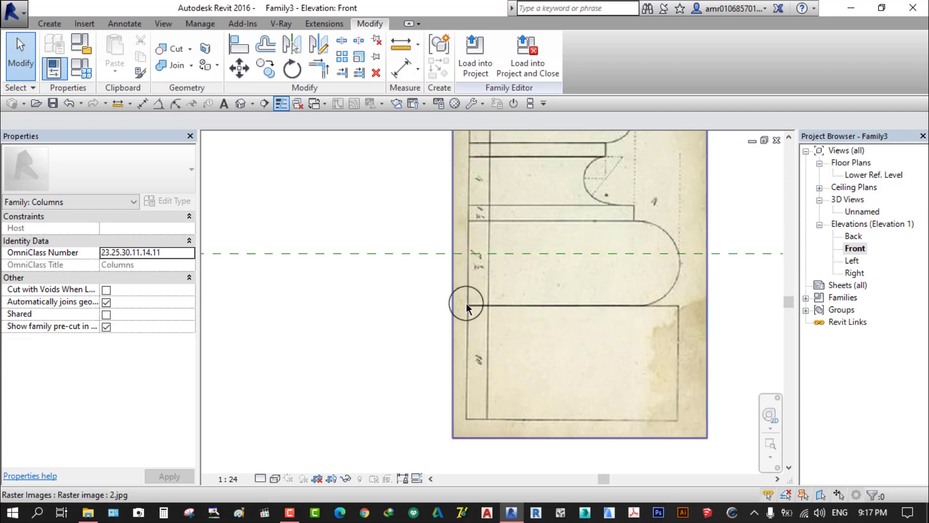
{"action": "scroll", "coordinate": [465, 306], "scroll_direction": "up", "scroll_amount": 1}
{"action": "scroll", "coordinate": [462, 329], "scroll_direction": "down", "scroll_amount": 3}
{"action": "middle_click_drag", "start_coordinate": [461, 332], "coordinate": [484, 347]}
{"action": "scroll", "coordinate": [476, 337], "scroll_direction": "down", "scroll_amount": 2}
{"action": "left_click", "coordinate": [528, 323]}
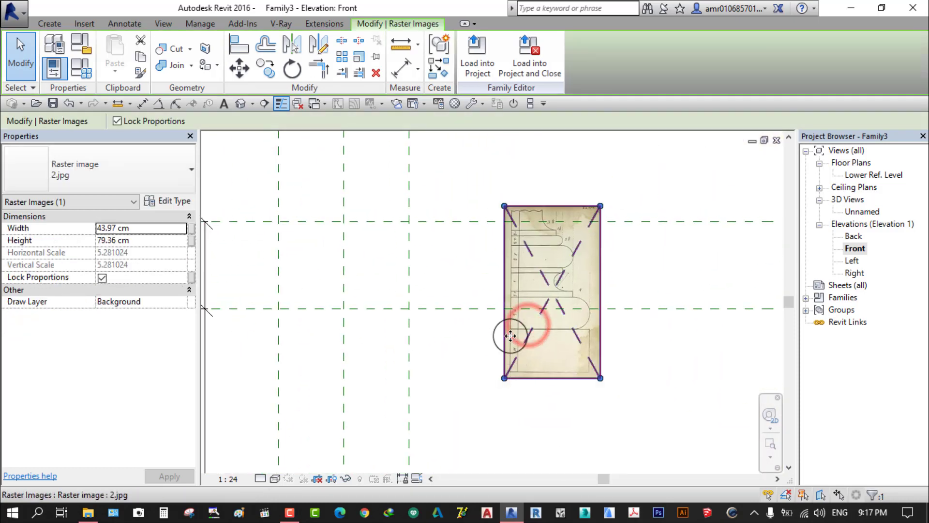
{"action": "mouse_move", "coordinate": [512, 329]}
{"action": "left_mouse_down"}
{"action": "mouse_move", "coordinate": [354, 315]}
{"action": "mouse_move", "coordinate": [343, 377]}
{"action": "left_mouse_up"}
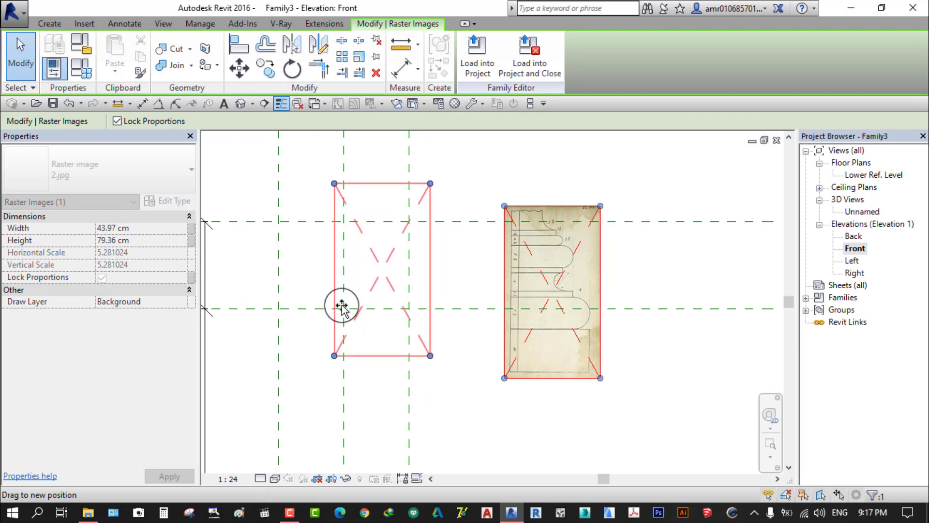
Drop the image over the planes, enlarge it with proportions locked, and nudge it right and up
{"action": "left_click_drag", "start_coordinate": [343, 377], "coordinate": [371, 315]}
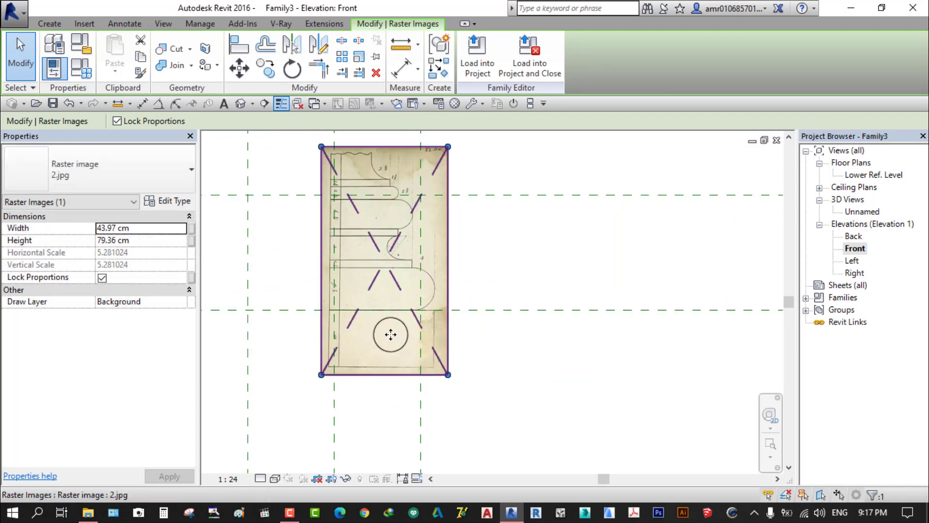
{"action": "scroll", "coordinate": [435, 411], "scroll_direction": "up", "scroll_amount": 2}
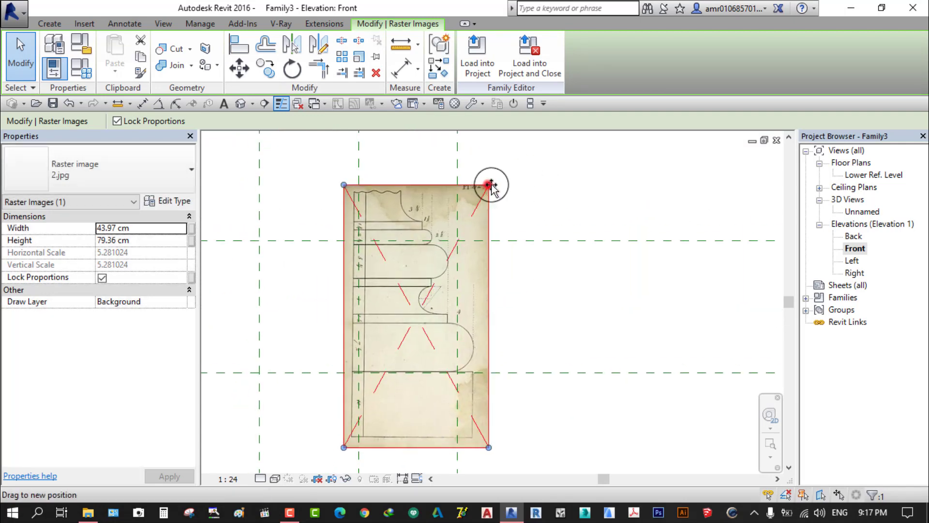
{"action": "left_click_drag", "start_coordinate": [489, 184], "coordinate": [509, 183]}
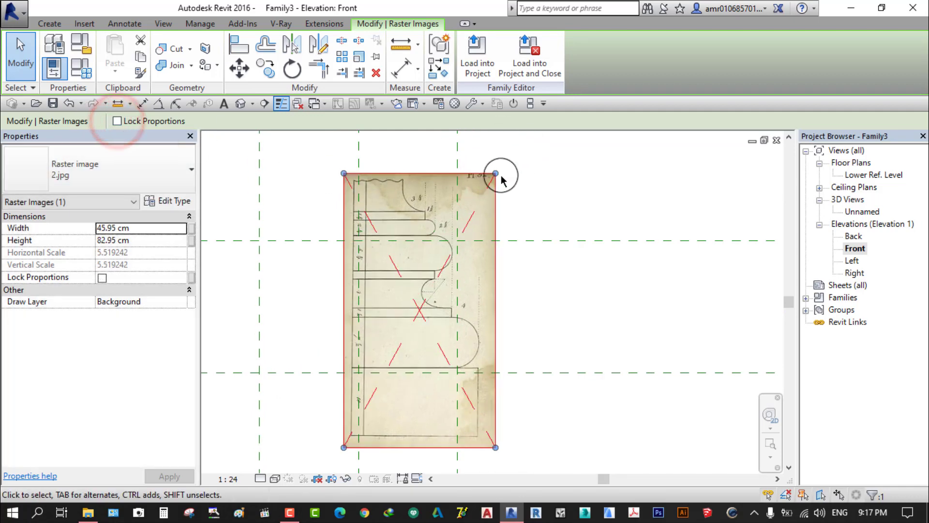
{"action": "mouse_move", "coordinate": [495, 173]}
{"action": "left_mouse_down"}
{"action": "mouse_move", "coordinate": [650, 190]}
{"action": "mouse_move", "coordinate": [518, 222]}
{"action": "mouse_move", "coordinate": [576, 193]}
{"action": "mouse_move", "coordinate": [526, 231]}
{"action": "mouse_move", "coordinate": [605, 170]}
{"action": "mouse_move", "coordinate": [544, 231]}
{"action": "mouse_move", "coordinate": [589, 197]}
{"action": "mouse_move", "coordinate": [550, 236]}
{"action": "mouse_move", "coordinate": [598, 193]}
{"action": "mouse_move", "coordinate": [535, 202]}
{"action": "left_mouse_up"}
{"action": "left_click", "coordinate": [117, 122]}
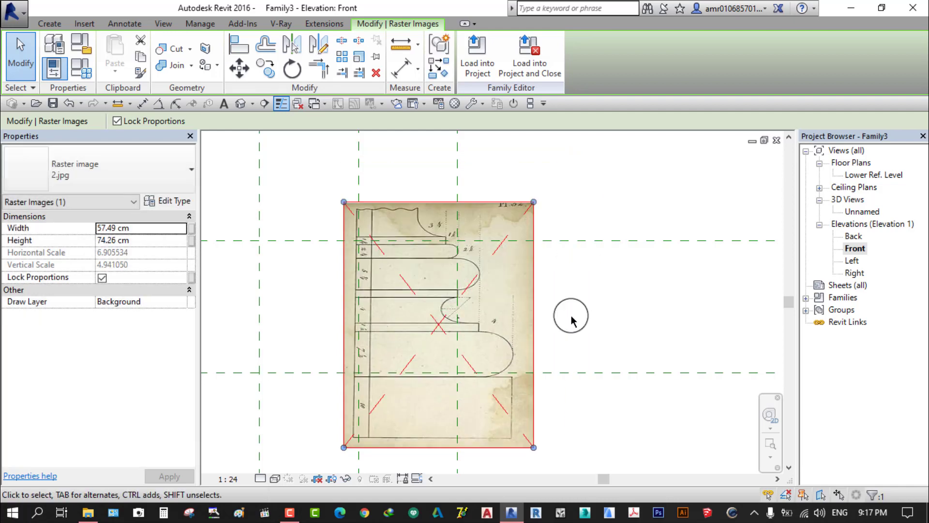
{"action": "key", "text": "Right"}
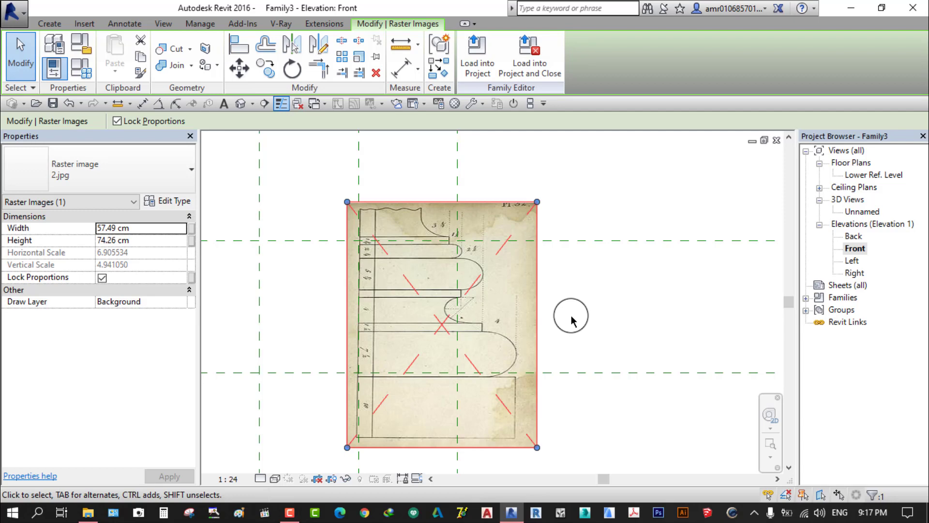
{"action": "key", "text": "Up"}
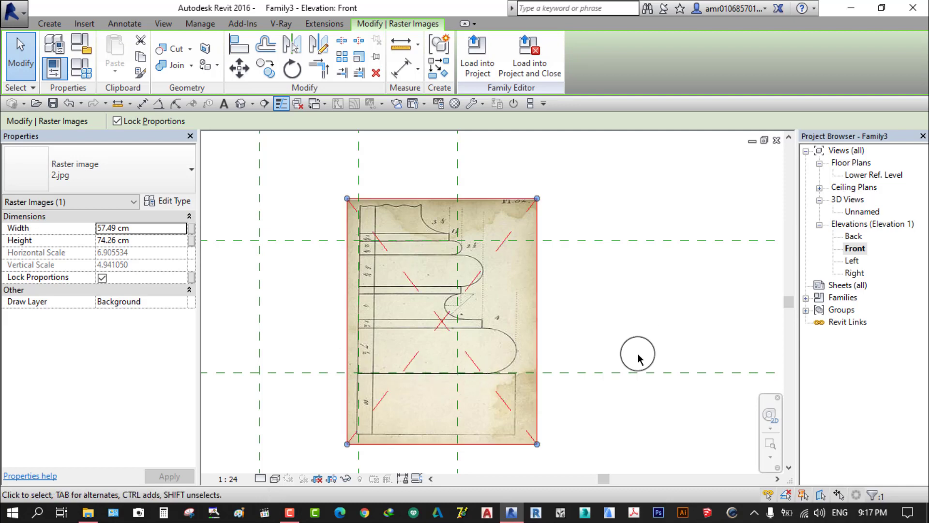
Uncheck Lock Proportions and stretch the image to 45.66 × 73.55 cm to fit the planes
{"action": "scroll", "coordinate": [634, 356], "scroll_direction": "down", "scroll_amount": 2}
{"action": "scroll", "coordinate": [610, 346], "scroll_direction": "up", "scroll_amount": 1}
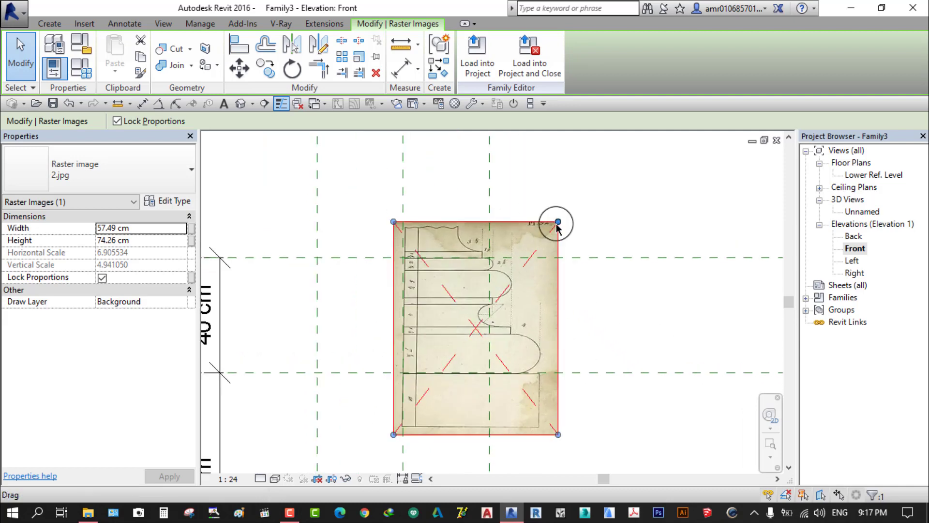
{"action": "left_click", "coordinate": [117, 121]}
{"action": "left_click_drag", "start_coordinate": [557, 222], "coordinate": [541, 223]}
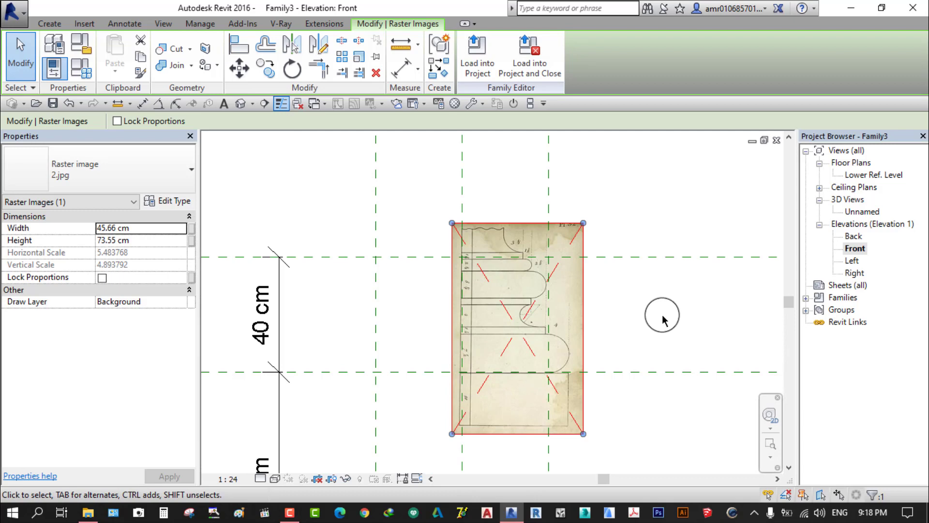
{"action": "scroll", "coordinate": [473, 371], "scroll_direction": "up", "scroll_amount": 5}
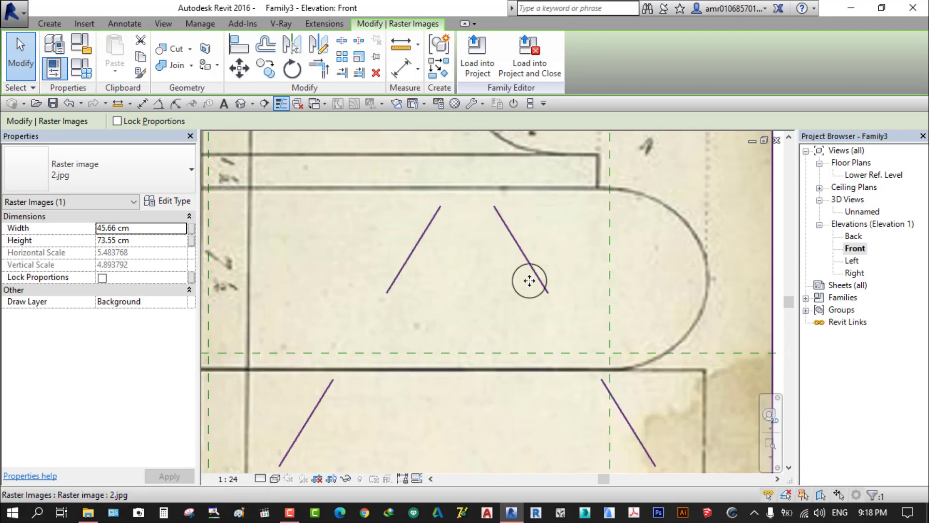
{"action": "scroll", "coordinate": [643, 273], "scroll_direction": "down", "scroll_amount": 1}
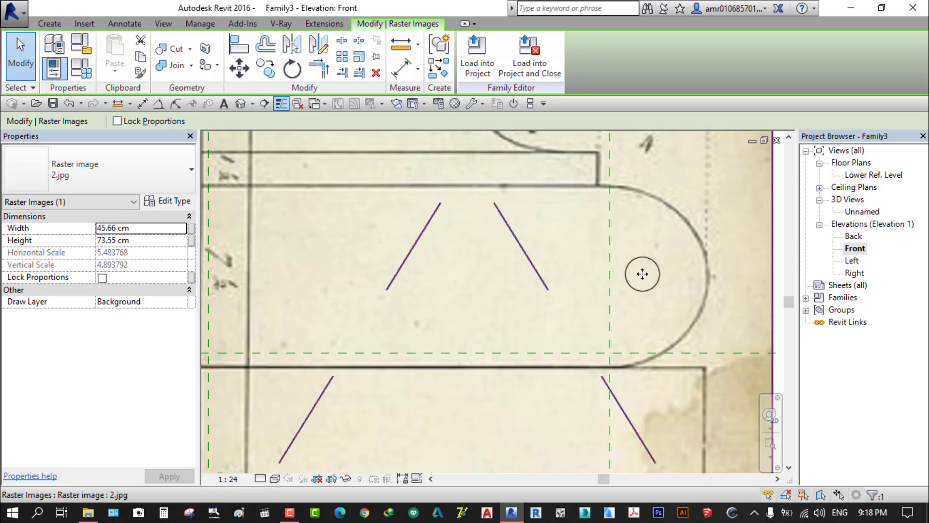
{"action": "scroll", "coordinate": [642, 273], "scroll_direction": "down", "scroll_amount": 1}
{"action": "scroll", "coordinate": [644, 276], "scroll_direction": "down", "scroll_amount": 4}
{"action": "left_click", "coordinate": [669, 290]}
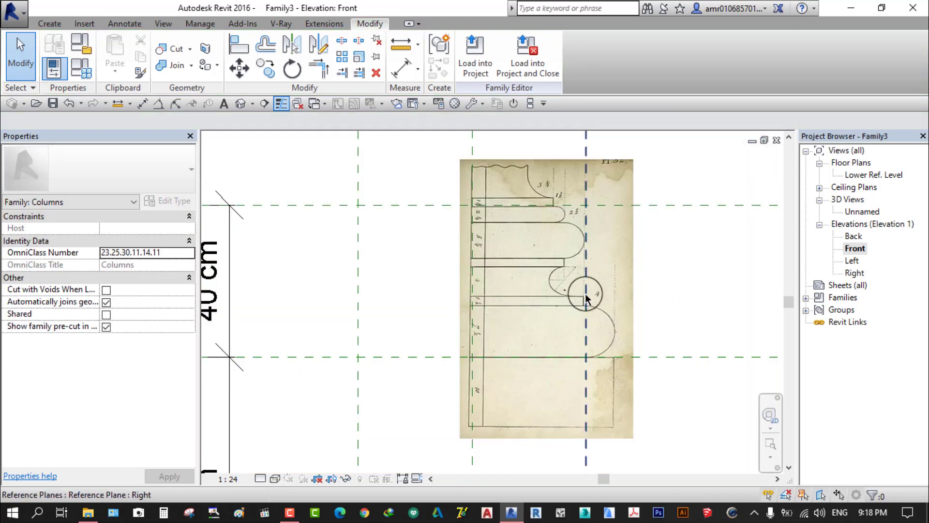
Start a Revolve form from the Create tab
{"action": "scroll", "coordinate": [682, 288], "scroll_direction": "down", "scroll_amount": 2}
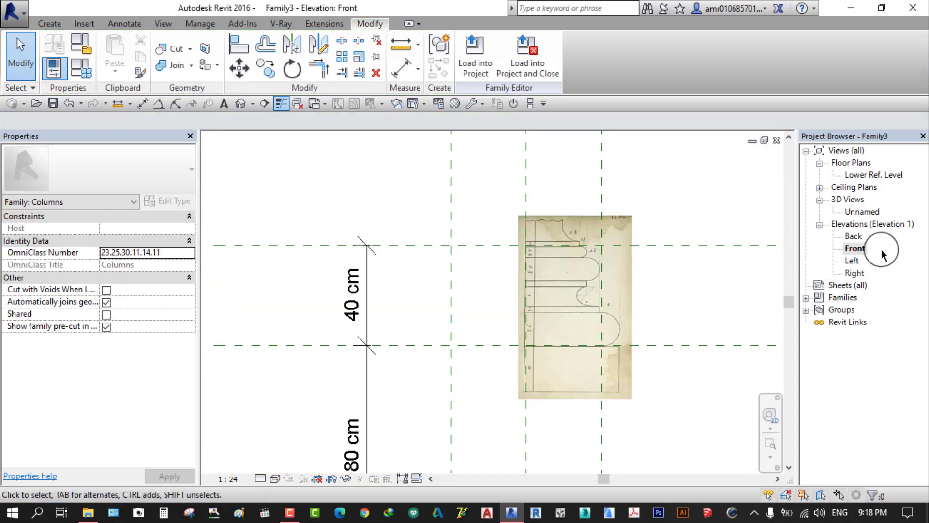
{"action": "left_click", "coordinate": [51, 24]}
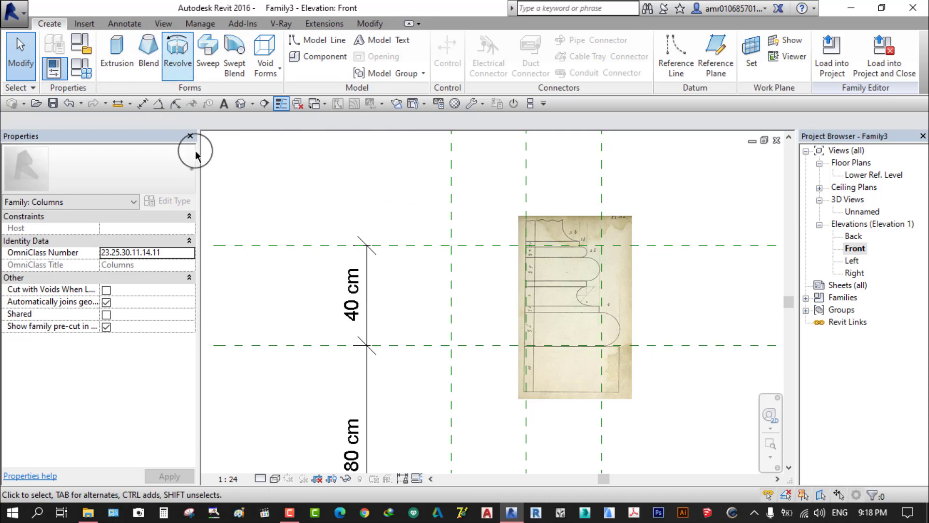
{"action": "left_click", "coordinate": [174, 53]}
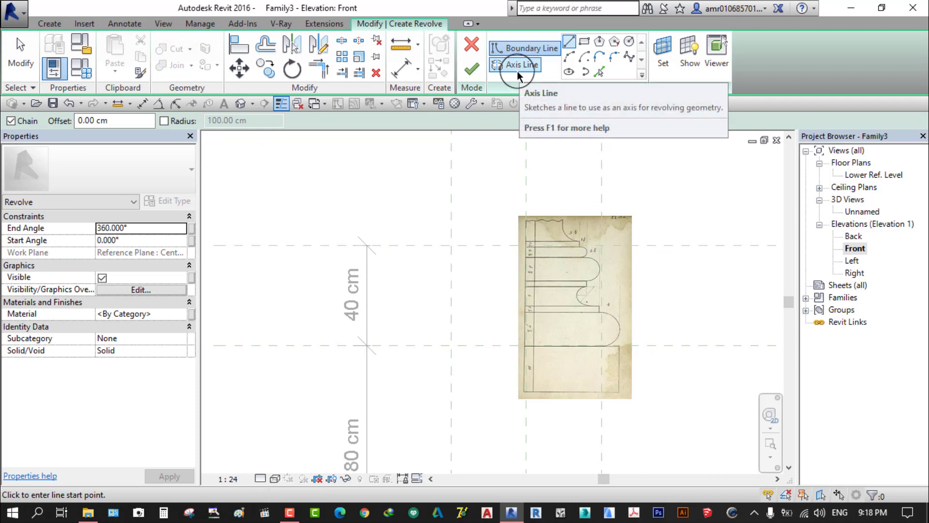
Draw a 132 cm vertical axis line along the Center (Left/Right) reference plane
{"action": "left_click", "coordinate": [529, 71]}
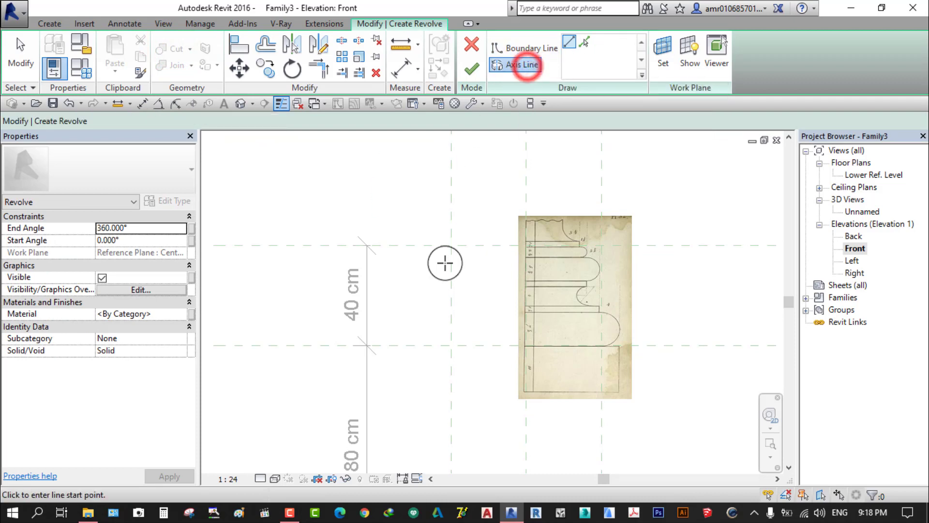
{"action": "middle_click_drag", "start_coordinate": [426, 332], "coordinate": [323, 346]}
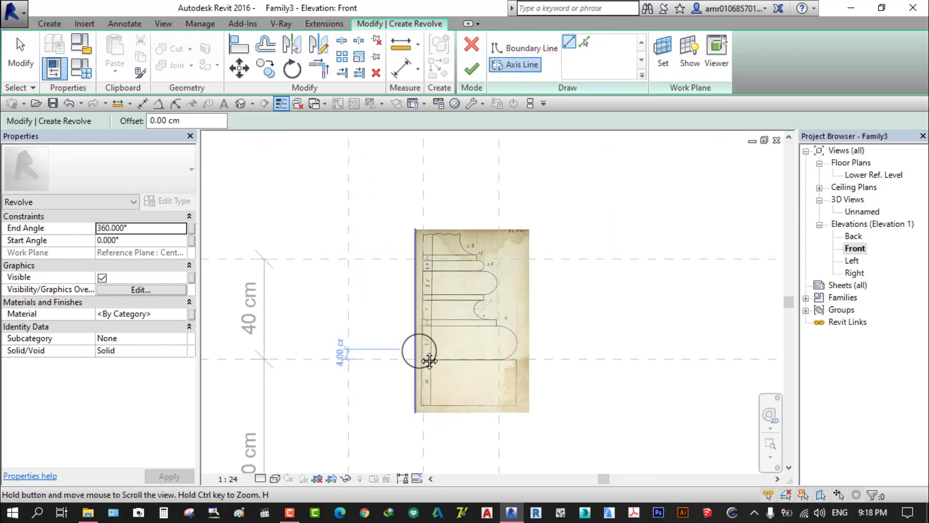
{"action": "left_click", "coordinate": [424, 162]}
{"action": "middle_click_drag", "start_coordinate": [394, 280], "coordinate": [400, 181]}
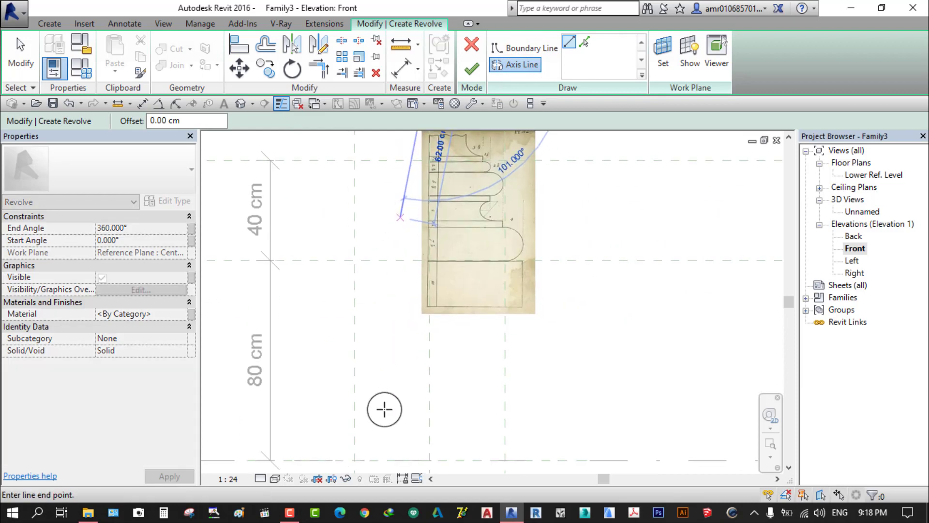
{"action": "left_click", "coordinate": [429, 394]}
{"action": "key", "text": "Escape"}
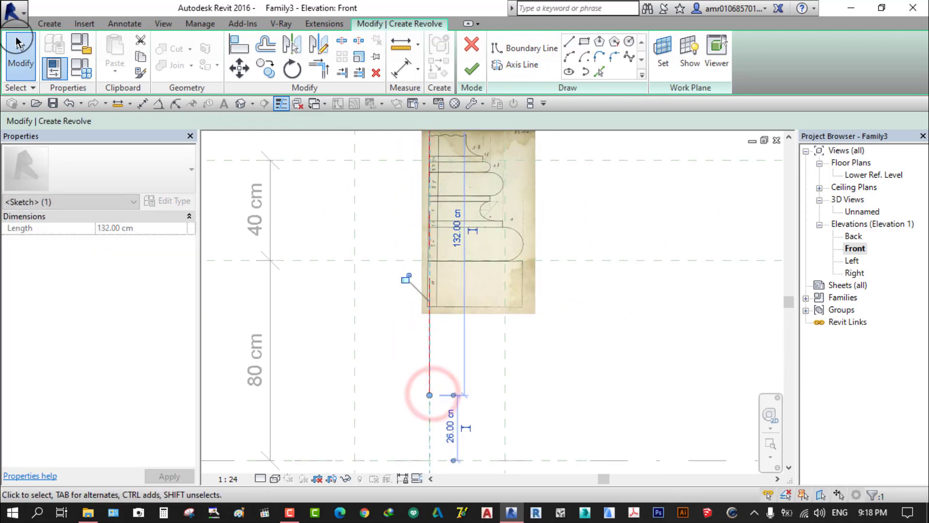
{"action": "middle_click_drag", "start_coordinate": [394, 315], "coordinate": [376, 284]}
{"action": "scroll", "coordinate": [376, 291], "scroll_direction": "up", "scroll_amount": 1}
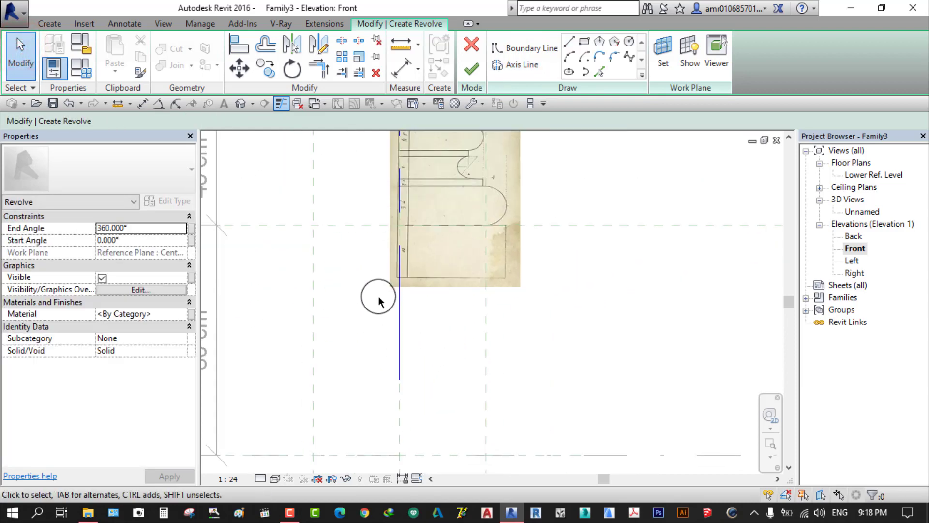
{"action": "scroll", "coordinate": [408, 374], "scroll_direction": "down", "scroll_amount": 3}
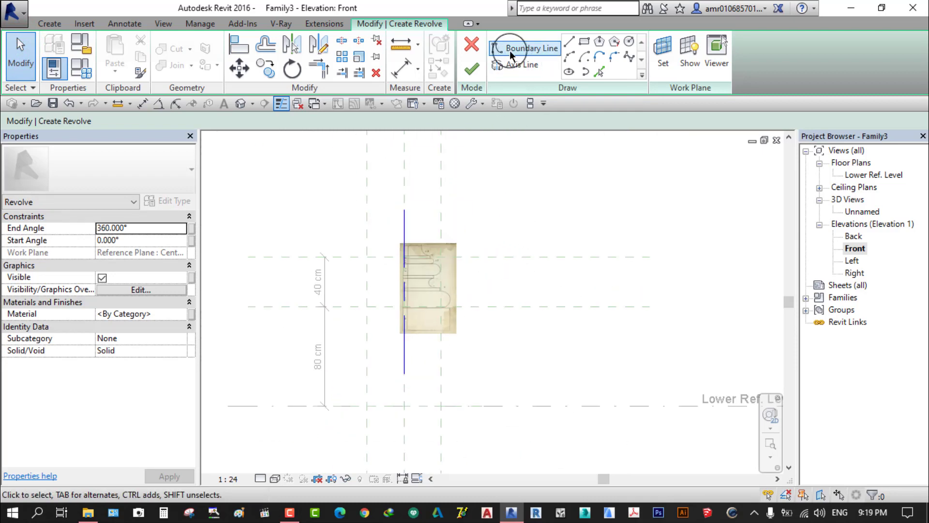
Trace the bottom profile edge and the large torus arc over the image
{"action": "left_click", "coordinate": [536, 54]}
{"action": "scroll", "coordinate": [414, 318], "scroll_direction": "up", "scroll_amount": 3}
{"action": "scroll", "coordinate": [450, 291], "scroll_direction": "up", "scroll_amount": 4}
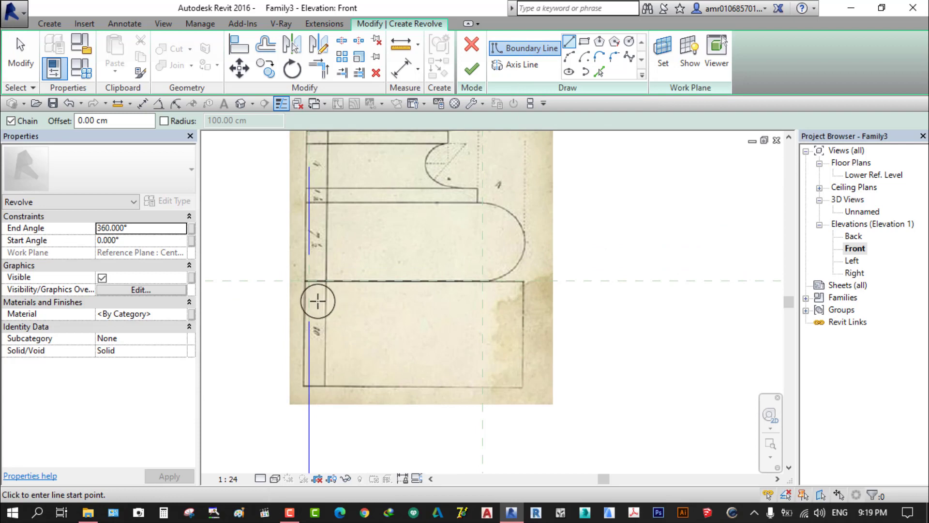
{"action": "left_click", "coordinate": [309, 280]}
{"action": "scroll", "coordinate": [481, 281], "scroll_direction": "up", "scroll_amount": 2}
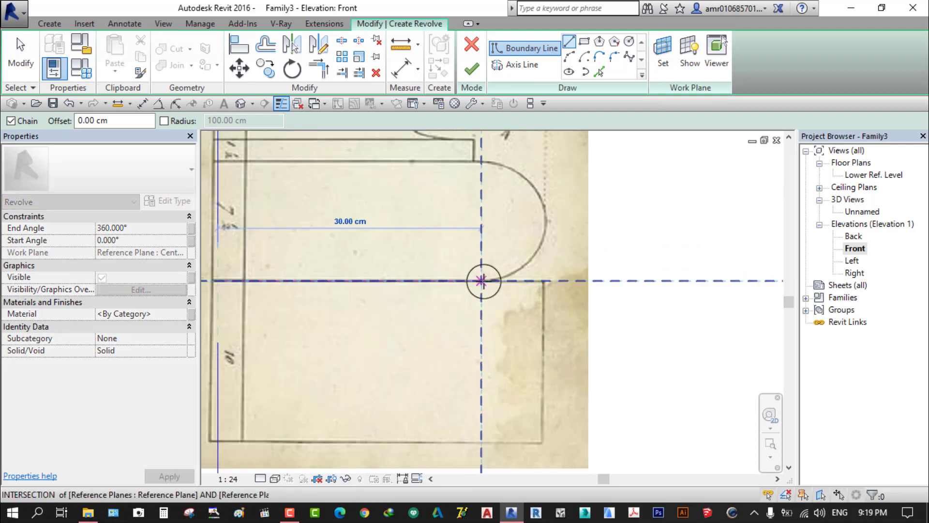
{"action": "scroll", "coordinate": [481, 280], "scroll_direction": "up", "scroll_amount": 2}
{"action": "left_click", "coordinate": [480, 280]}
{"action": "scroll", "coordinate": [480, 281], "scroll_direction": "down", "scroll_amount": 2}
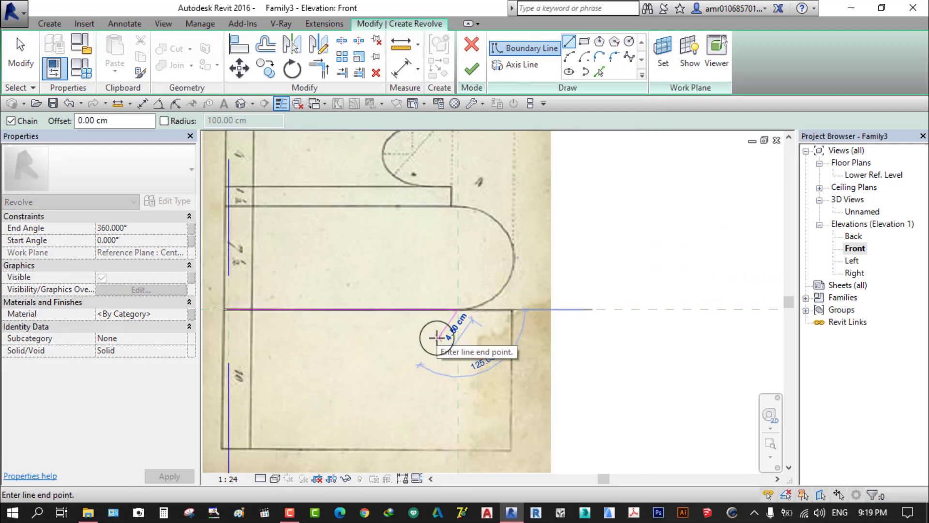
{"action": "left_click", "coordinate": [569, 60]}
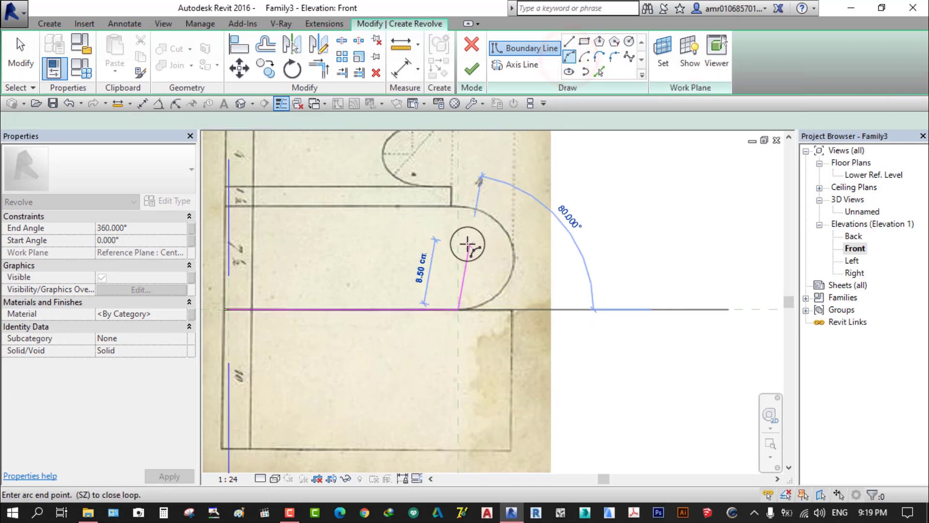
{"action": "left_click", "coordinate": [458, 206]}
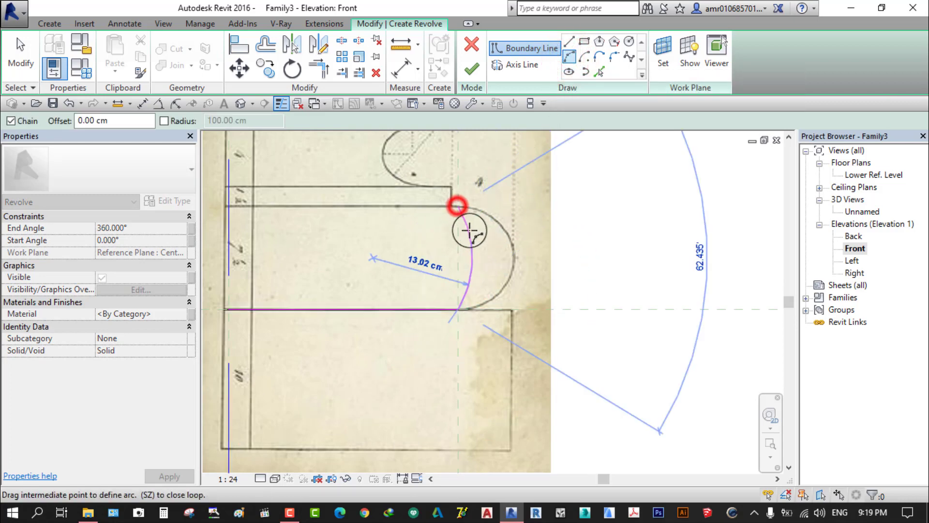
{"action": "left_click", "coordinate": [507, 247]}
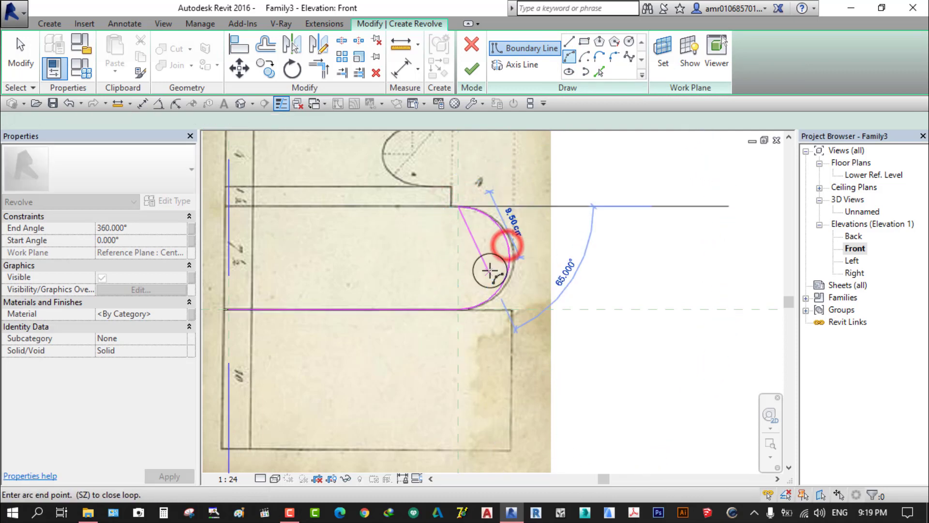
Add the short vertical and horizontal fillet lines above the torus
{"action": "left_click", "coordinate": [570, 47]}
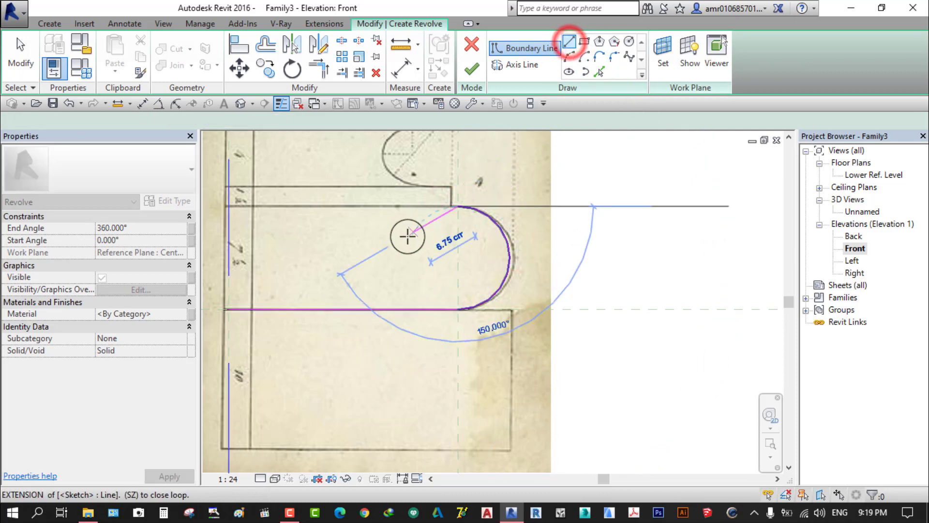
{"action": "scroll", "coordinate": [418, 208], "scroll_direction": "up", "scroll_amount": 2}
{"action": "scroll", "coordinate": [466, 209], "scroll_direction": "up", "scroll_amount": 3}
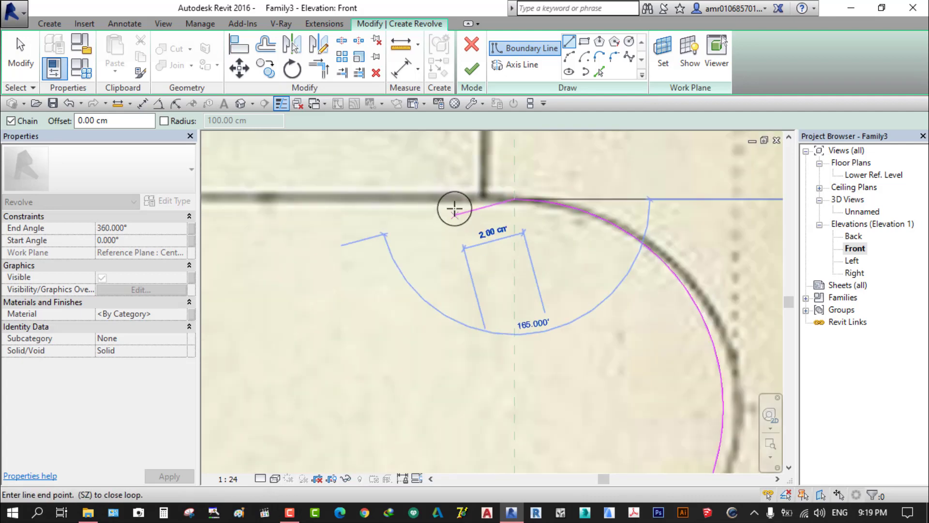
{"action": "left_click", "coordinate": [482, 197]}
{"action": "middle_click_drag", "start_coordinate": [482, 197], "coordinate": [486, 320]}
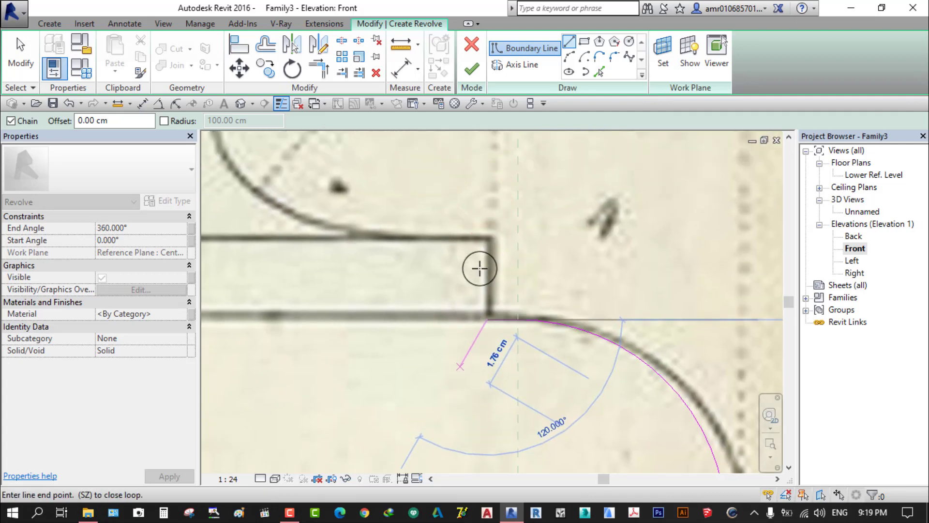
{"action": "left_click", "coordinate": [488, 240]}
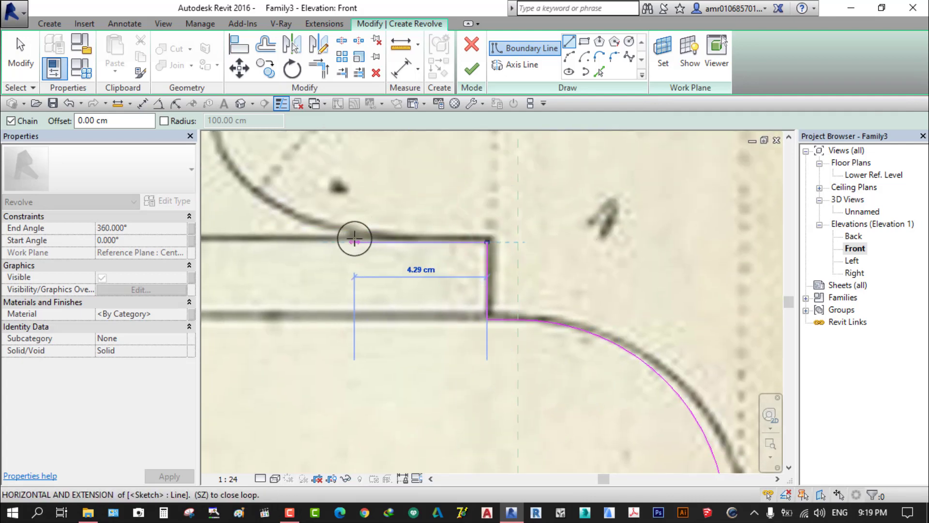
{"action": "left_click", "coordinate": [354, 238]}
{"action": "scroll", "coordinate": [380, 298], "scroll_direction": "down", "scroll_amount": 3}
{"action": "scroll", "coordinate": [386, 294], "scroll_direction": "down", "scroll_amount": 3}
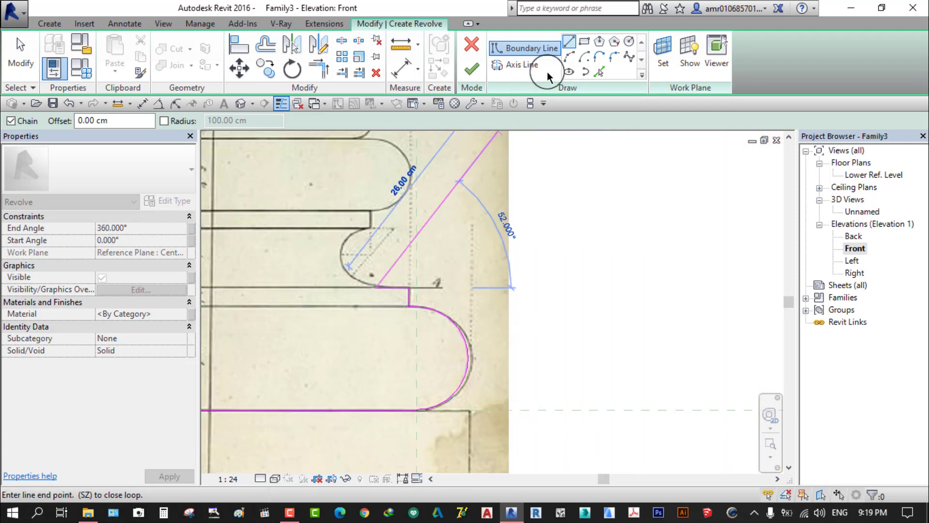
Trace the hollow curve, the vertical step line and the upper rounded moulding arc
{"action": "left_click", "coordinate": [569, 58]}
{"action": "scroll", "coordinate": [376, 276], "scroll_direction": "up", "scroll_amount": 3}
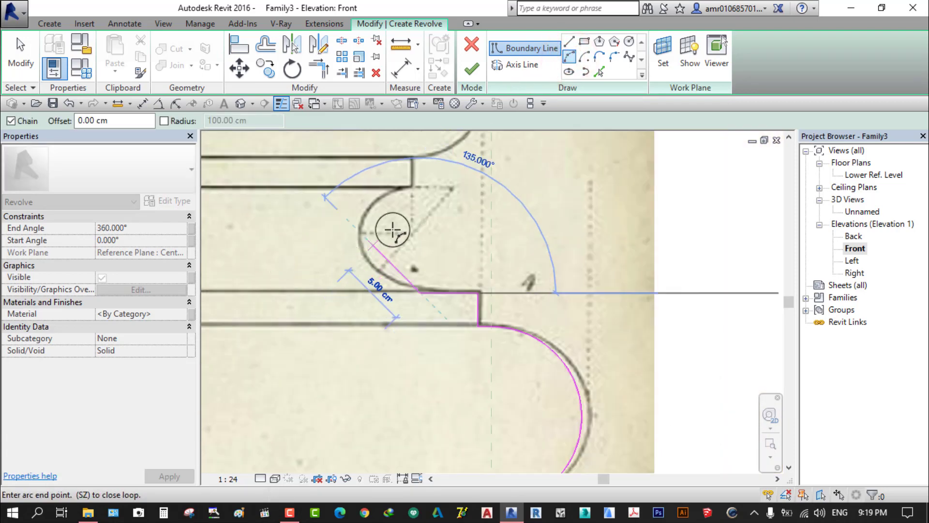
{"action": "left_click", "coordinate": [411, 188]}
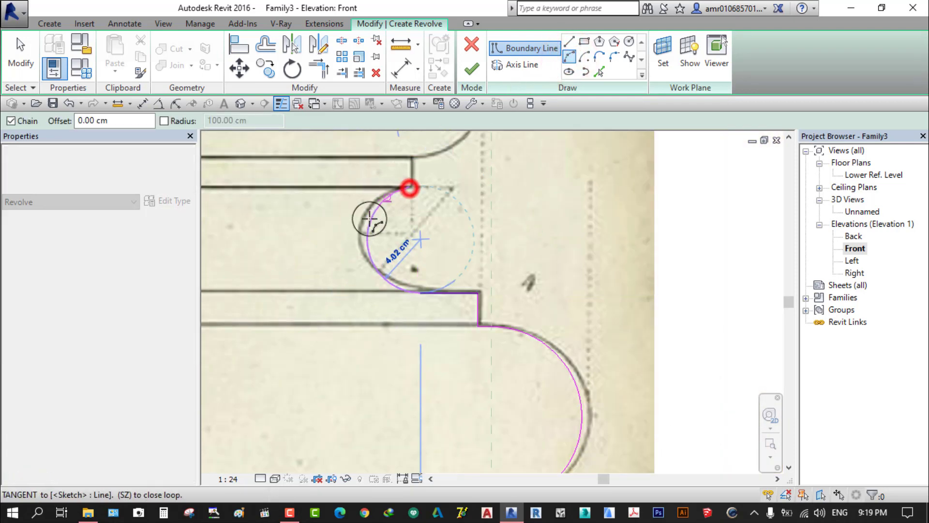
{"action": "left_click", "coordinate": [359, 233]}
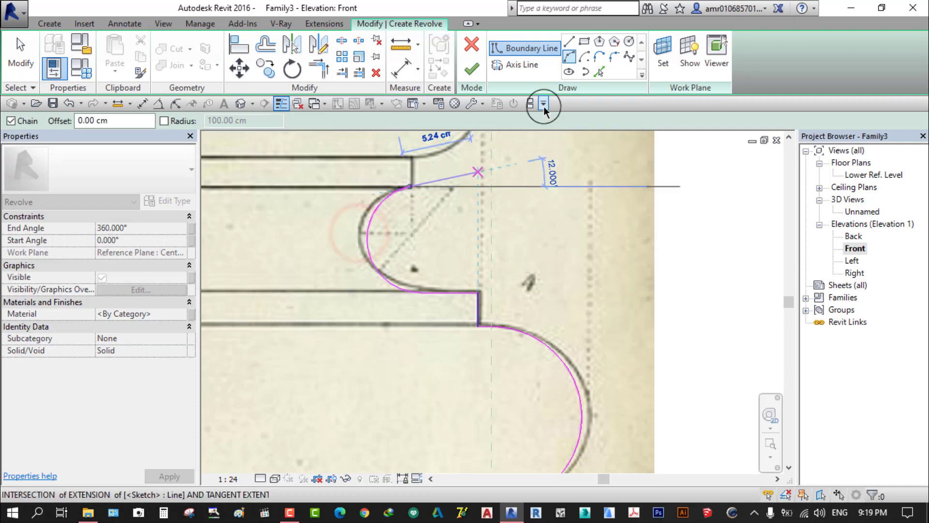
{"action": "left_click", "coordinate": [569, 42]}
{"action": "middle_click_drag", "start_coordinate": [419, 189], "coordinate": [426, 299]}
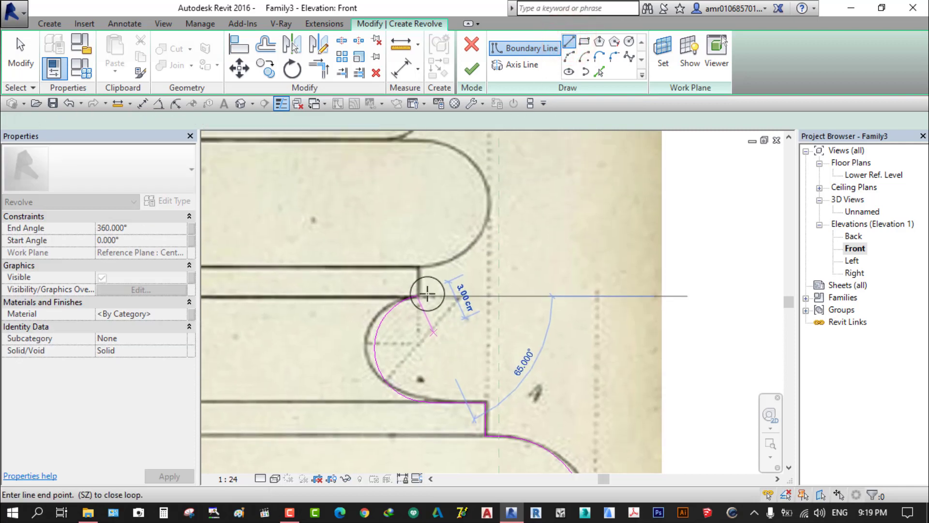
{"action": "left_click", "coordinate": [416, 265]}
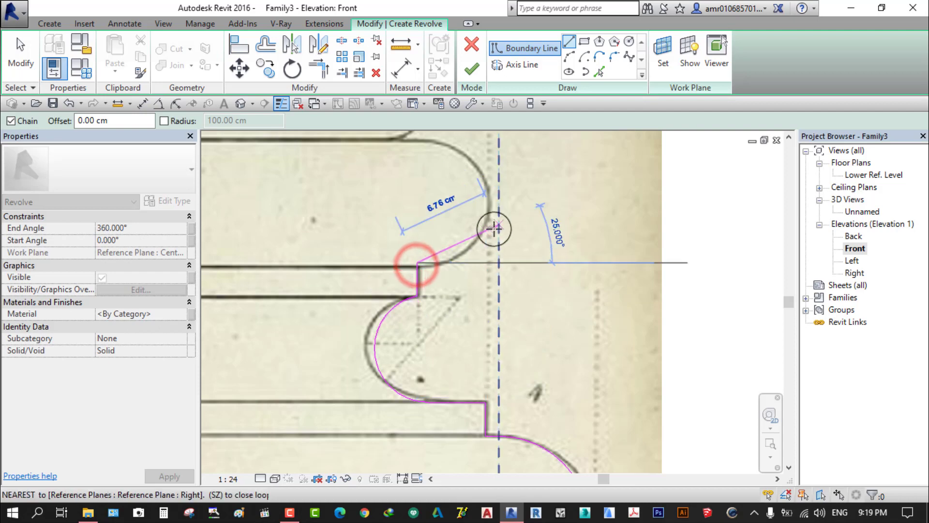
{"action": "left_click", "coordinate": [569, 57]}
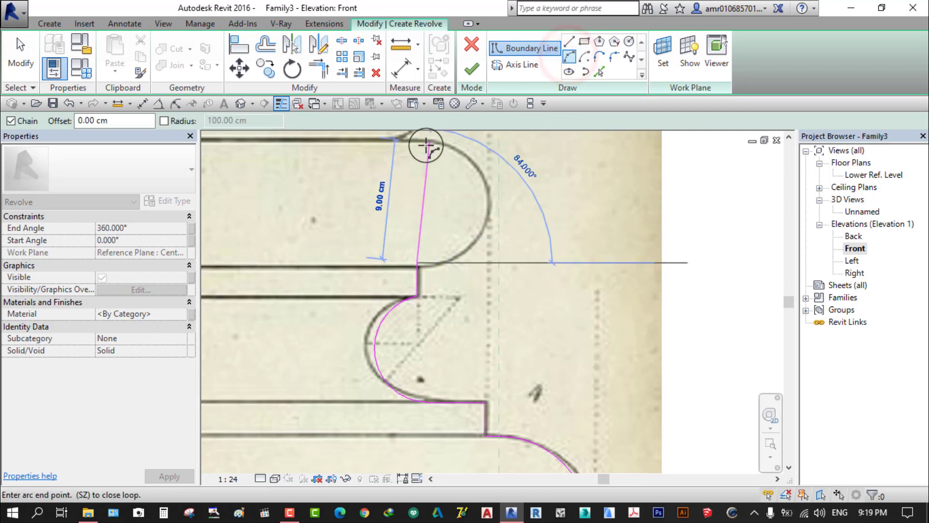
{"action": "left_click", "coordinate": [484, 191]}
{"action": "middle_click_drag", "start_coordinate": [430, 208], "coordinate": [490, 349]}
Trace the small moulding arc, then the 1 cm line and the 2 cm vertical step
{"action": "left_click", "coordinate": [569, 41]}
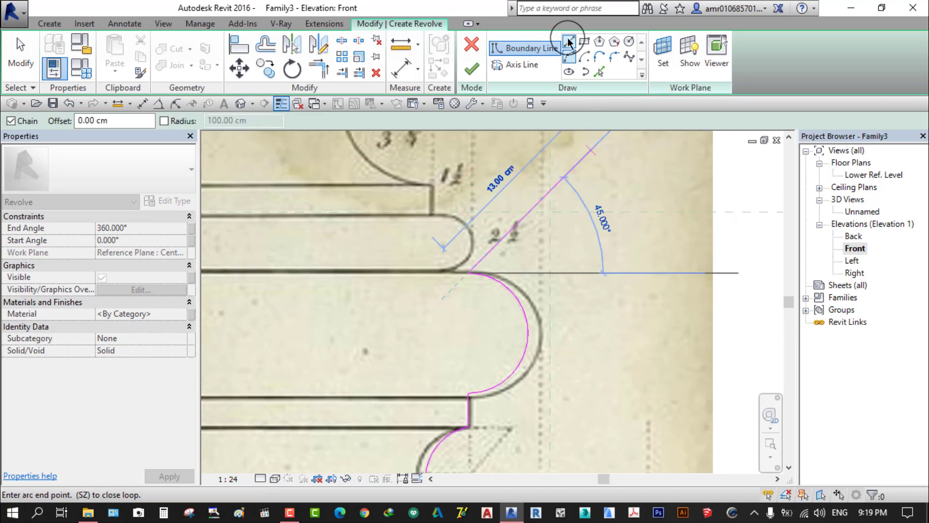
{"action": "left_click", "coordinate": [441, 274]}
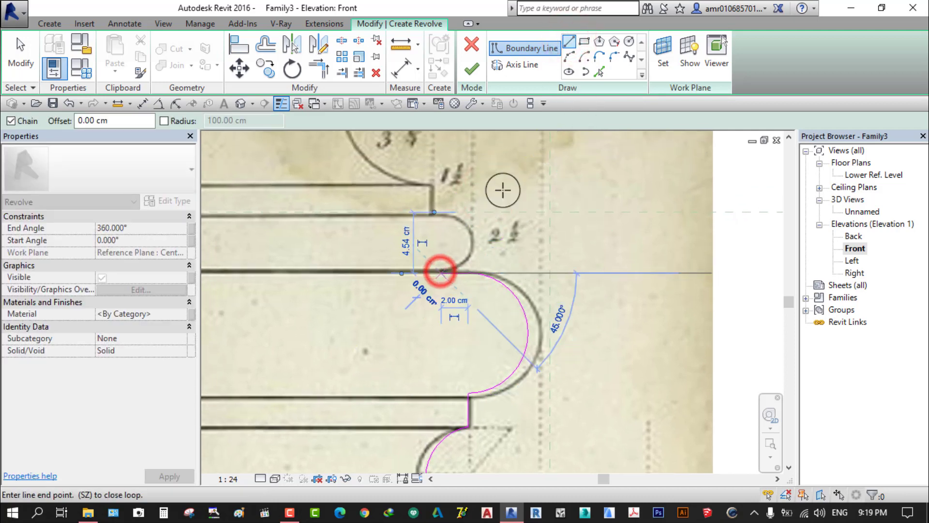
{"action": "left_click", "coordinate": [568, 57]}
{"action": "left_click", "coordinate": [441, 211]}
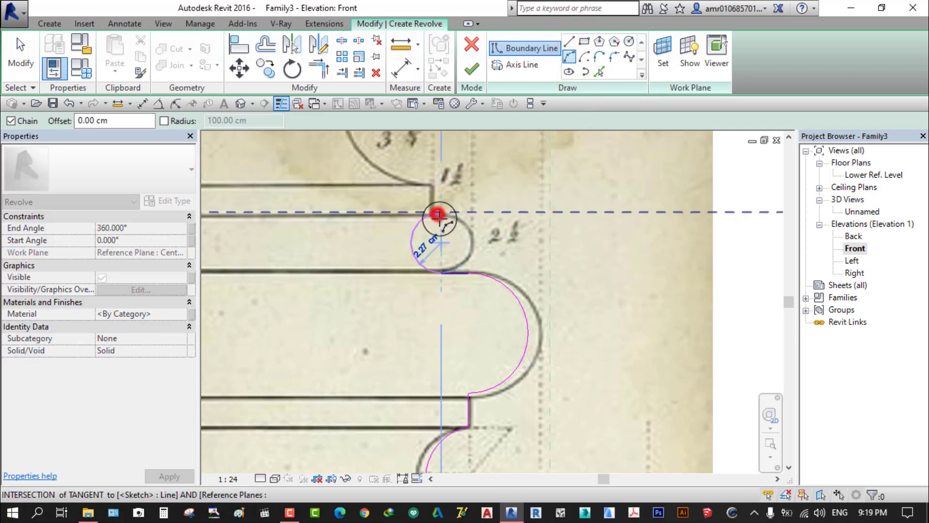
{"action": "left_click", "coordinate": [471, 240]}
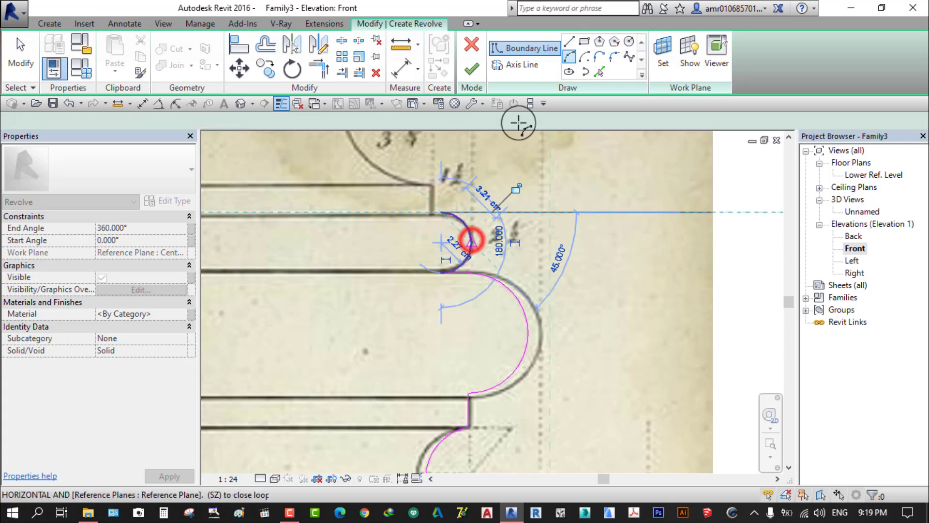
{"action": "left_click", "coordinate": [569, 41]}
{"action": "scroll", "coordinate": [427, 209], "scroll_direction": "up", "scroll_amount": 3}
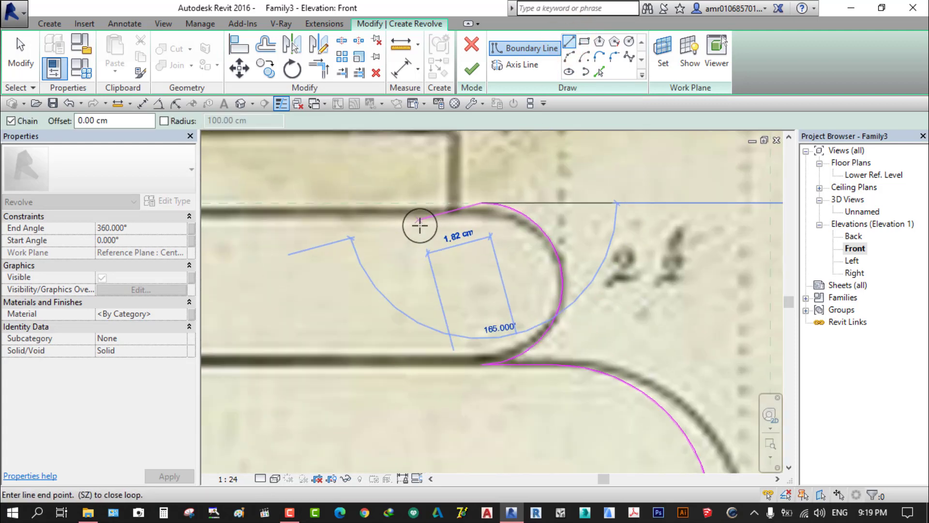
{"action": "left_click", "coordinate": [450, 204]}
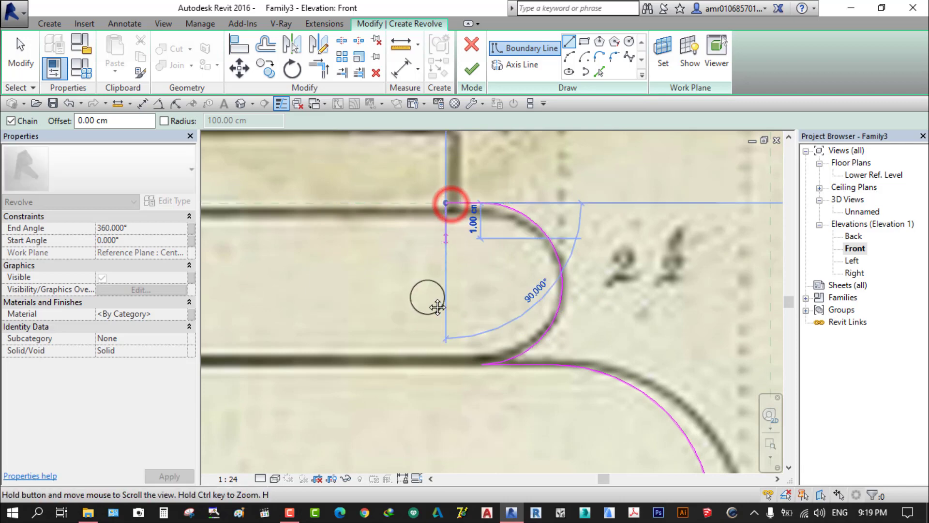
{"action": "middle_click_drag", "start_coordinate": [449, 153], "coordinate": [417, 281]}
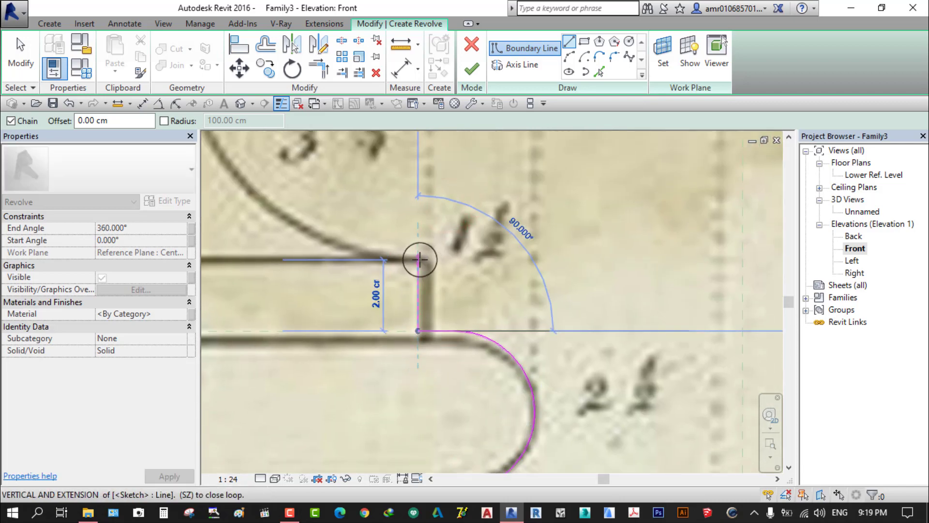
{"action": "left_click", "coordinate": [419, 260]}
{"action": "scroll", "coordinate": [415, 312], "scroll_direction": "down", "scroll_amount": 2}
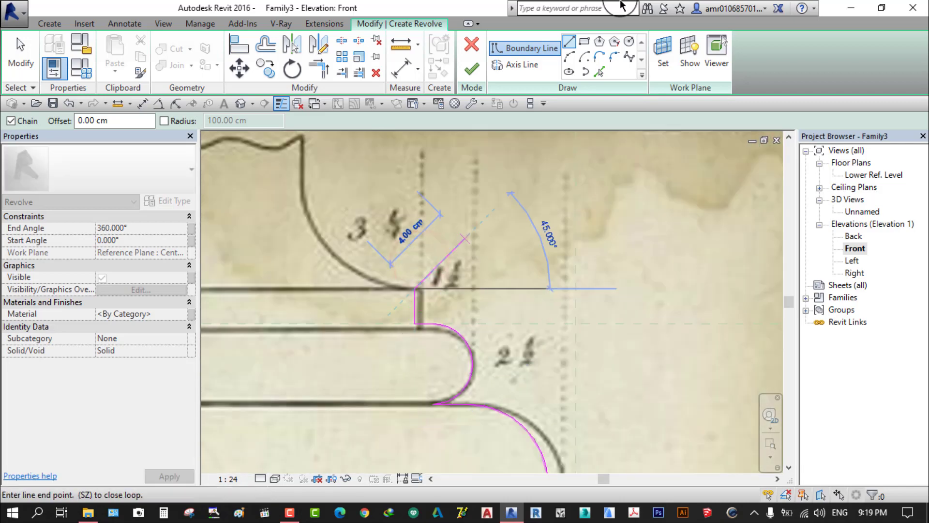
Draw the upper curved profile segment and the 14 cm top edge back to the axis
{"action": "left_click", "coordinate": [570, 58]}
{"action": "left_click", "coordinate": [300, 182]}
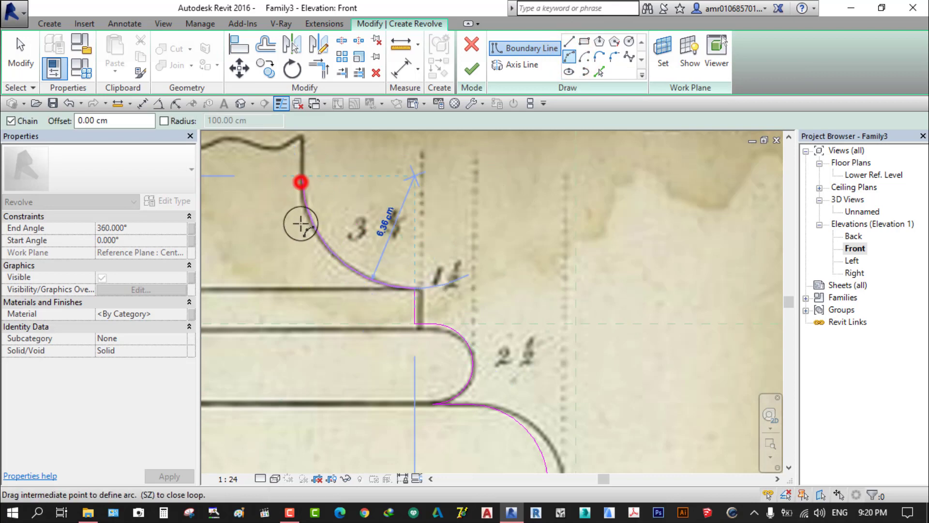
{"action": "left_click", "coordinate": [307, 236]}
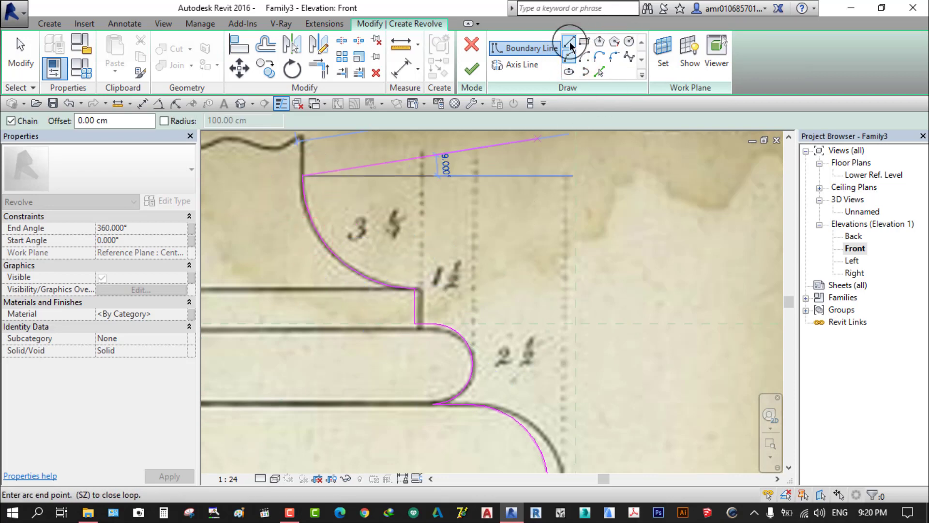
{"action": "left_click", "coordinate": [569, 44]}
{"action": "middle_click_drag", "start_coordinate": [319, 177], "coordinate": [477, 286]}
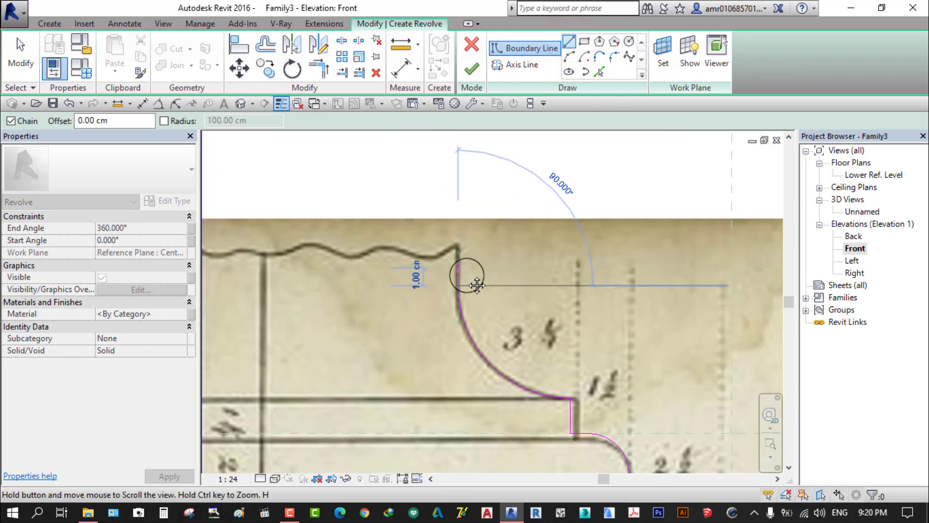
{"action": "scroll", "coordinate": [446, 269], "scroll_direction": "down", "scroll_amount": 1}
{"action": "scroll", "coordinate": [442, 260], "scroll_direction": "down", "scroll_amount": 1}
{"action": "left_click", "coordinate": [456, 260]}
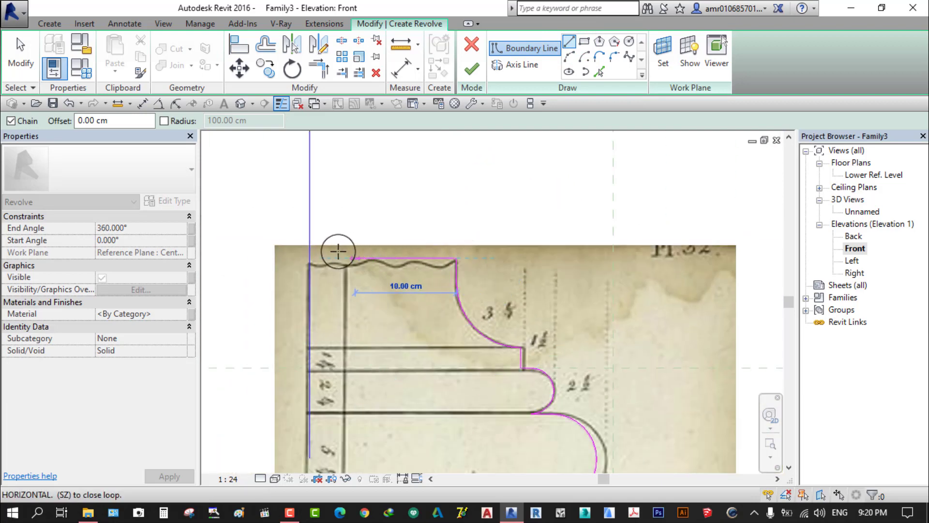
{"action": "left_click", "coordinate": [310, 258]}
Close the outline down the axis at its lower-left corner and stop drawing lines
{"action": "scroll", "coordinate": [310, 257], "scroll_direction": "down", "scroll_amount": 2}
{"action": "middle_click_drag", "start_coordinate": [339, 436], "coordinate": [366, 363]}
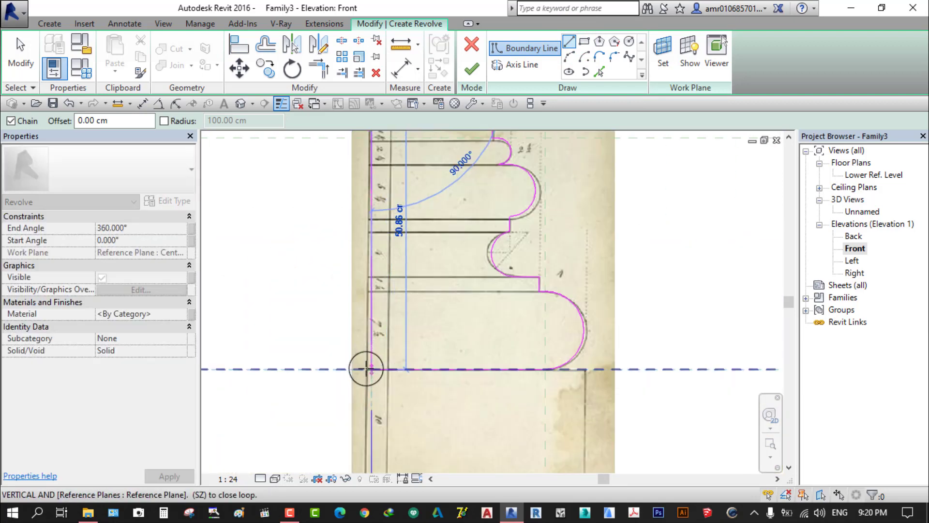
{"action": "scroll", "coordinate": [366, 369], "scroll_direction": "up", "scroll_amount": 3}
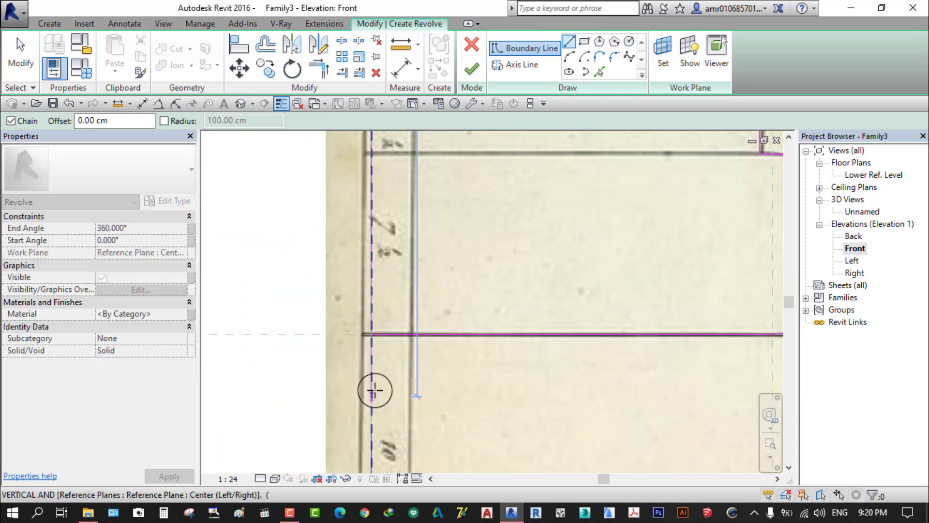
{"action": "left_click", "coordinate": [369, 333]}
{"action": "scroll", "coordinate": [370, 334], "scroll_direction": "down", "scroll_amount": 3}
{"action": "scroll", "coordinate": [383, 379], "scroll_direction": "down", "scroll_amount": 2}
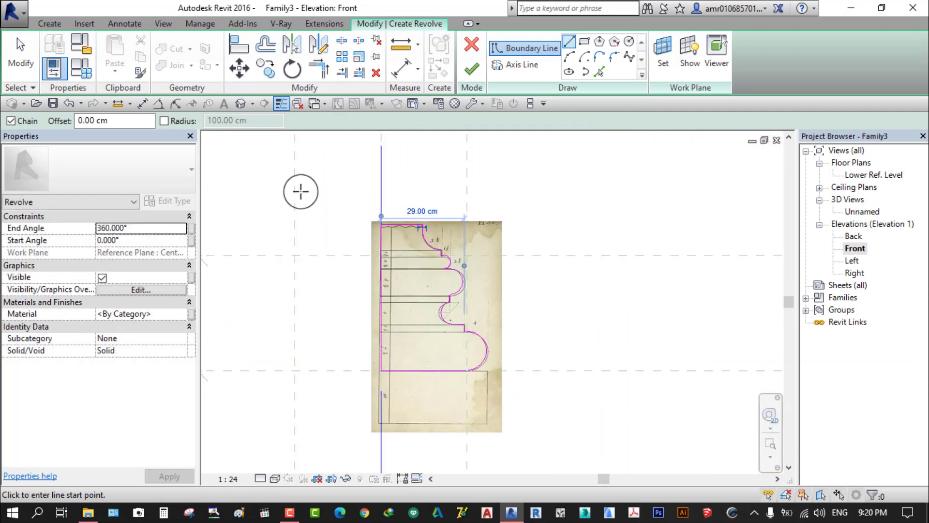
{"action": "left_click", "coordinate": [27, 57]}
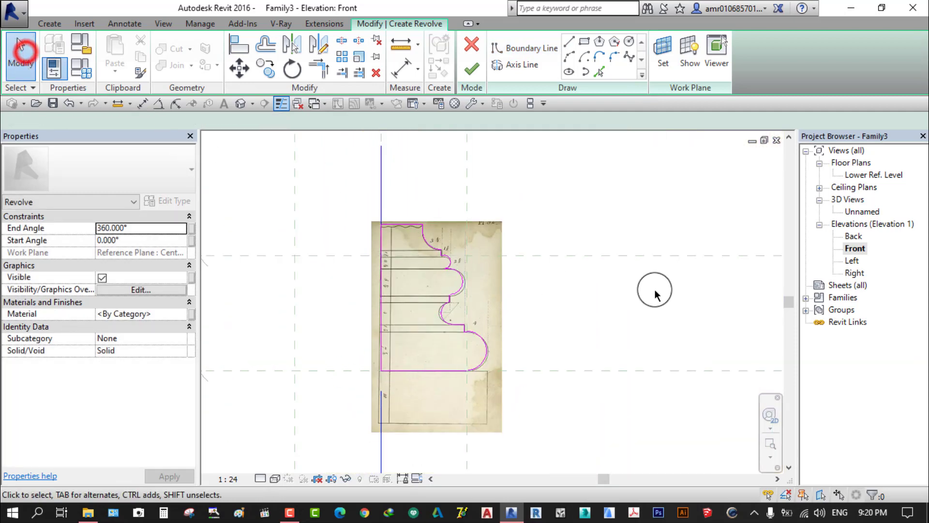
Finish the revolve into a solid base and delete the 2.jpg reference image
{"action": "left_click", "coordinate": [472, 72]}
{"action": "scroll", "coordinate": [569, 324], "scroll_direction": "down", "scroll_amount": 2}
{"action": "left_click", "coordinate": [578, 390]}
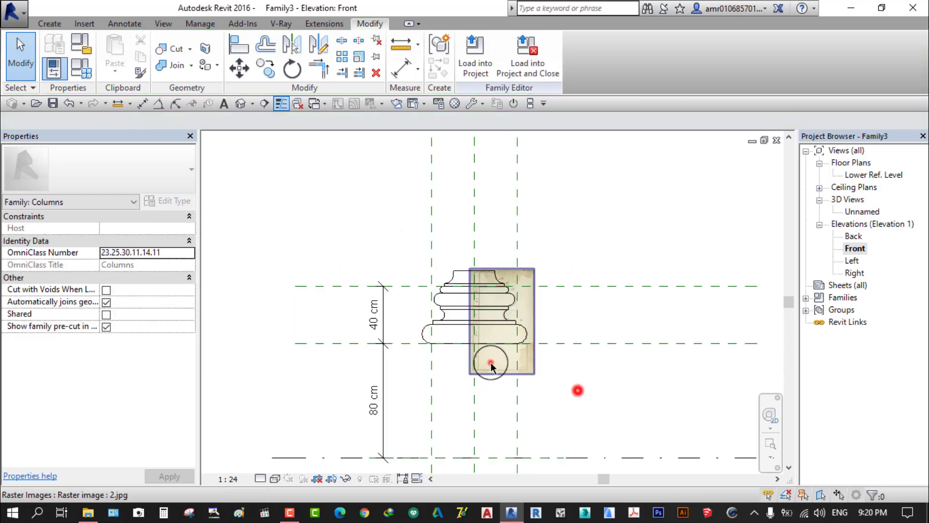
{"action": "left_click", "coordinate": [491, 363]}
{"action": "mouse_move", "coordinate": [532, 269]}
{"action": "left_mouse_down"}
{"action": "mouse_move", "coordinate": [673, 172]}
{"action": "mouse_move", "coordinate": [685, 150]}
{"action": "left_mouse_up"}
{"action": "middle_click_drag", "start_coordinate": [631, 270], "coordinate": [516, 299]}
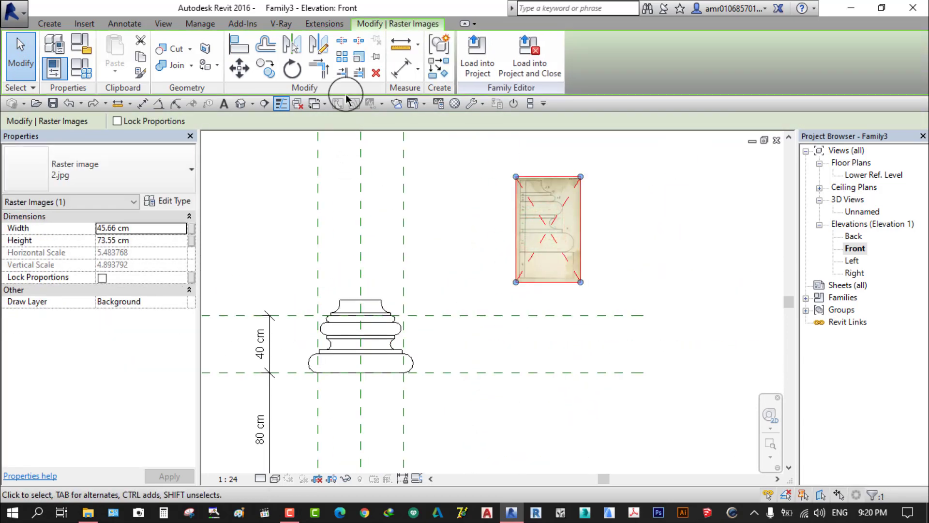
{"action": "left_click", "coordinate": [375, 74]}
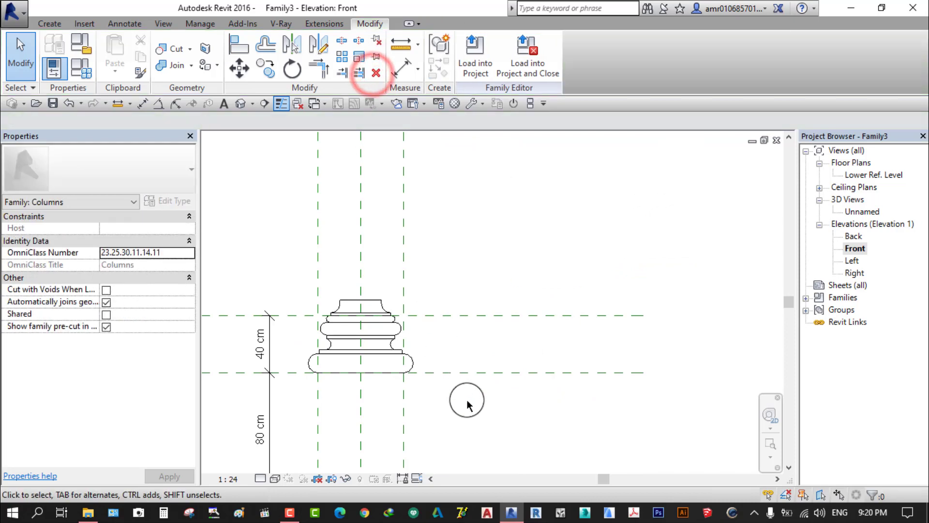
Pan and zoom the view onto the revolved column base
{"action": "middle_click_drag", "start_coordinate": [440, 403], "coordinate": [518, 385]}
{"action": "scroll", "coordinate": [415, 249], "scroll_direction": "up", "scroll_amount": 2}
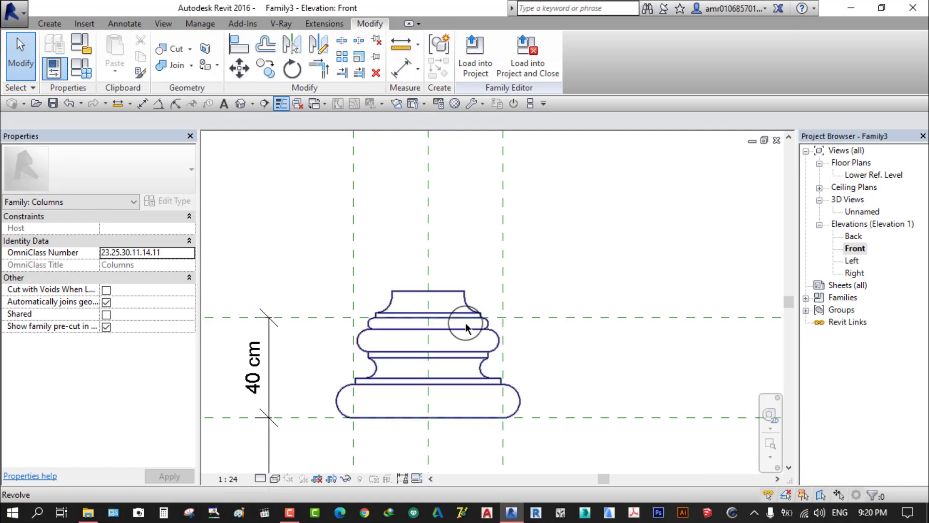
{"action": "middle_click_drag", "start_coordinate": [465, 291], "coordinate": [463, 373]}
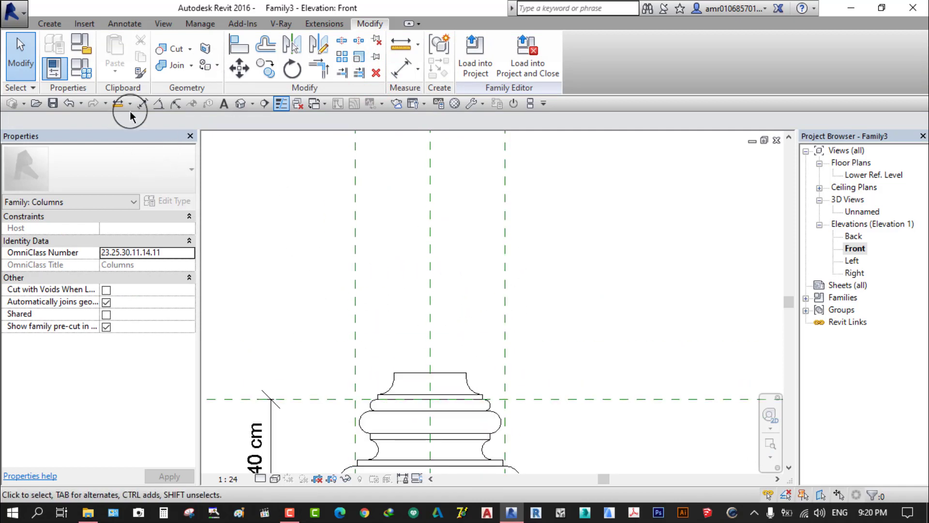
{"action": "left_click", "coordinate": [143, 105]}
{"action": "scroll", "coordinate": [300, 224], "scroll_direction": "down", "scroll_amount": 2}
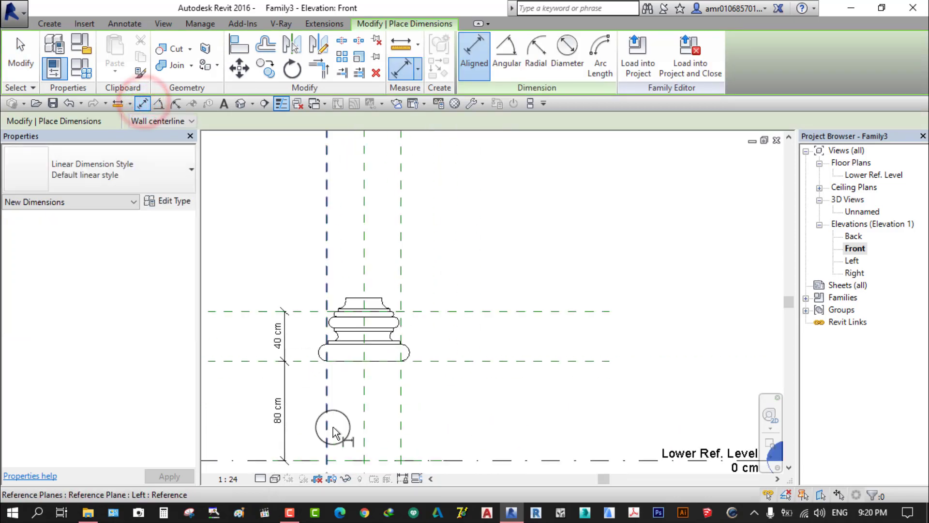
Add a 60 cm aligned dimension between the Left and Right reference planes
{"action": "left_click", "coordinate": [327, 396]}
{"action": "left_click", "coordinate": [400, 409]}
{"action": "scroll", "coordinate": [382, 406], "scroll_direction": "up", "scroll_amount": 2}
{"action": "left_click", "coordinate": [382, 353]}
{"action": "key", "text": "Escape"}
{"action": "key", "text": "Escape"}
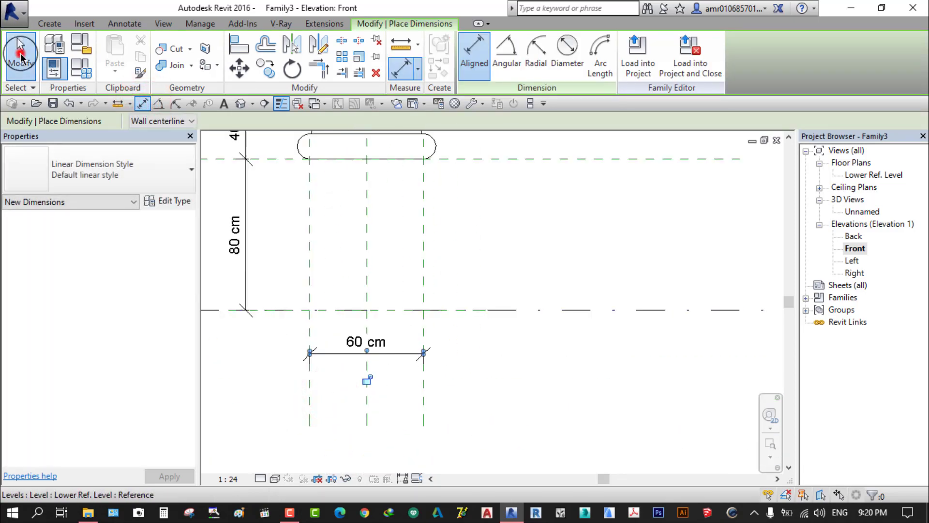
Pan back to the column base and select the revolve
{"action": "scroll", "coordinate": [369, 374], "scroll_direction": "down", "scroll_amount": 2}
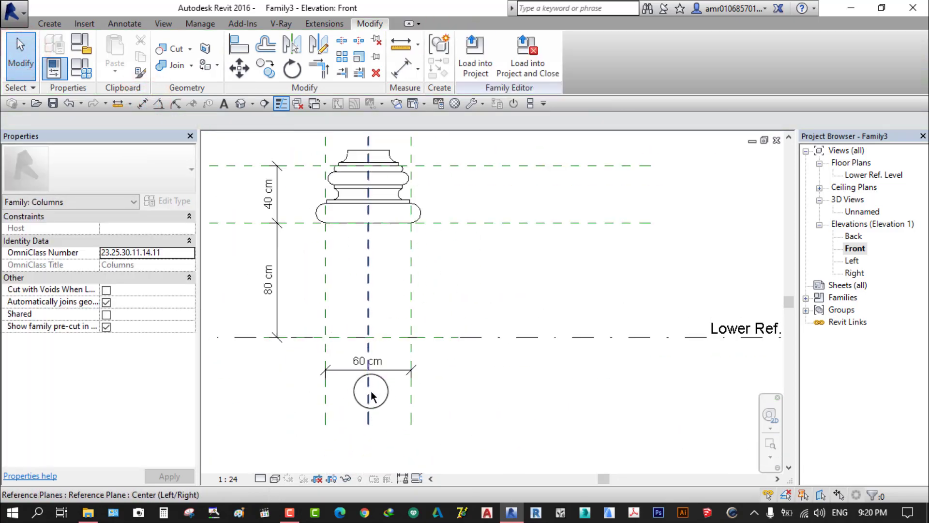
{"action": "scroll", "coordinate": [408, 277], "scroll_direction": "up", "scroll_amount": 2}
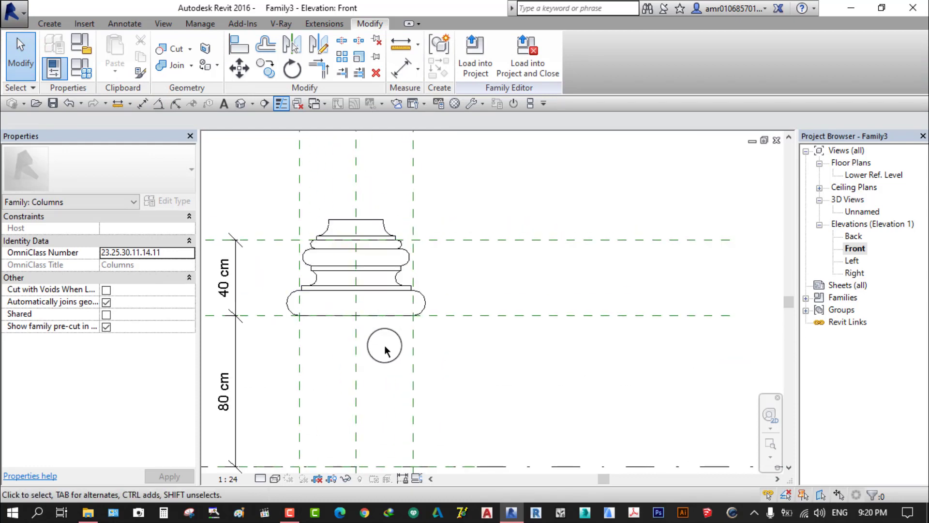
{"action": "middle_click_drag", "start_coordinate": [386, 344], "coordinate": [474, 360]}
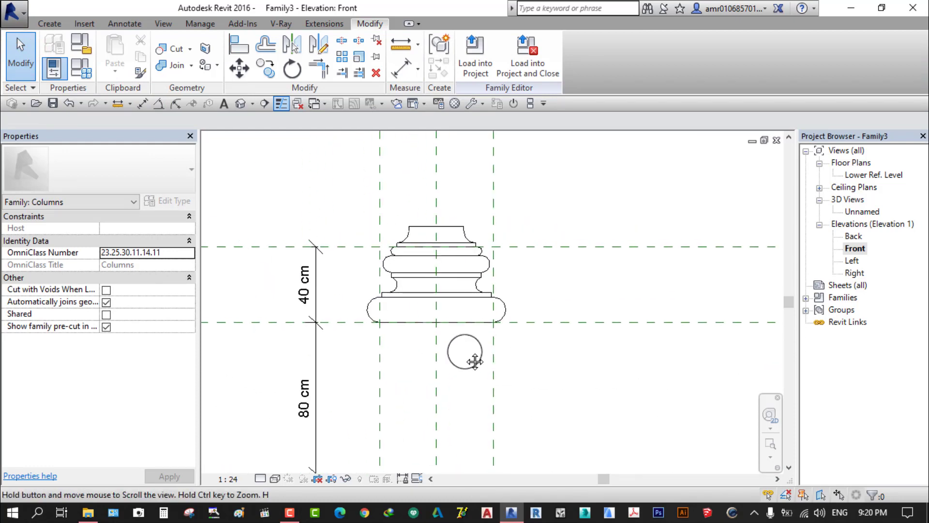
{"action": "left_click", "coordinate": [461, 265]}
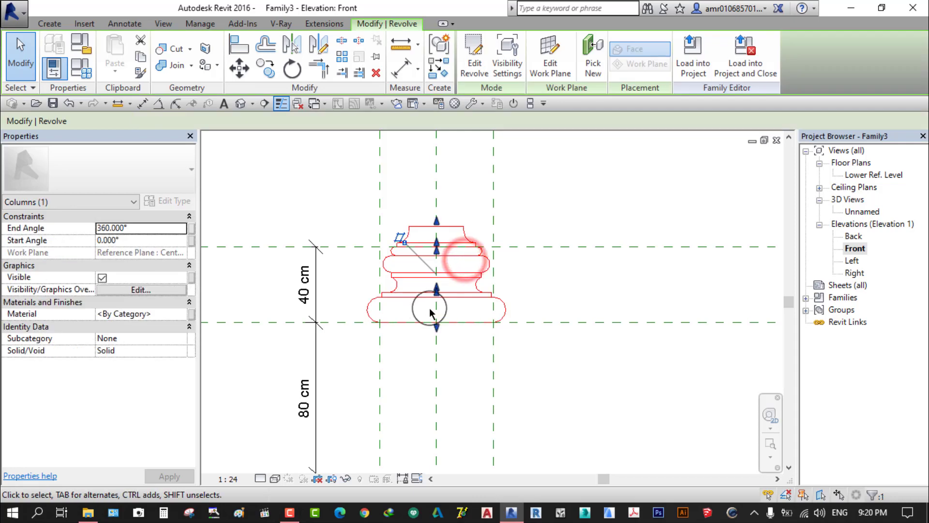
Edit the revolve sketch and move the curved edges' top endpoint onto the vertical reference plane
{"action": "left_click", "coordinate": [470, 61]}
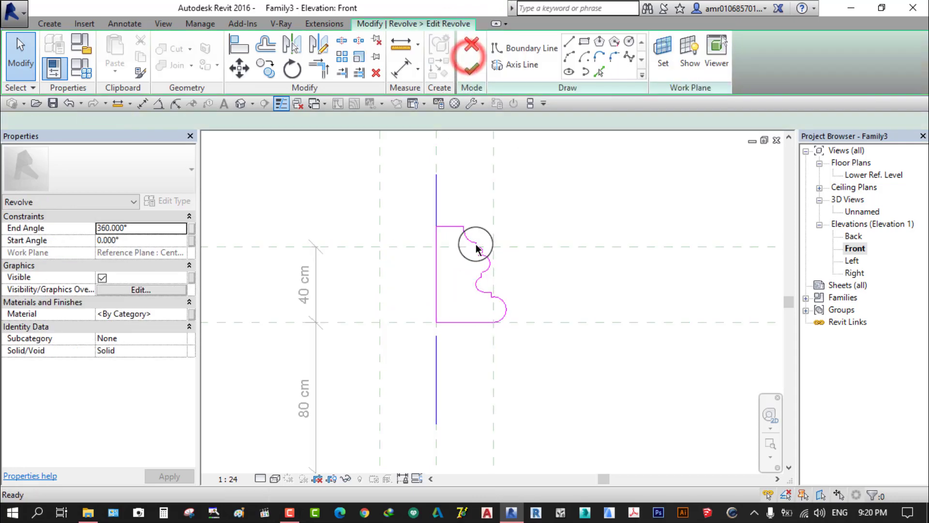
{"action": "middle_click_drag", "start_coordinate": [517, 357], "coordinate": [505, 374]}
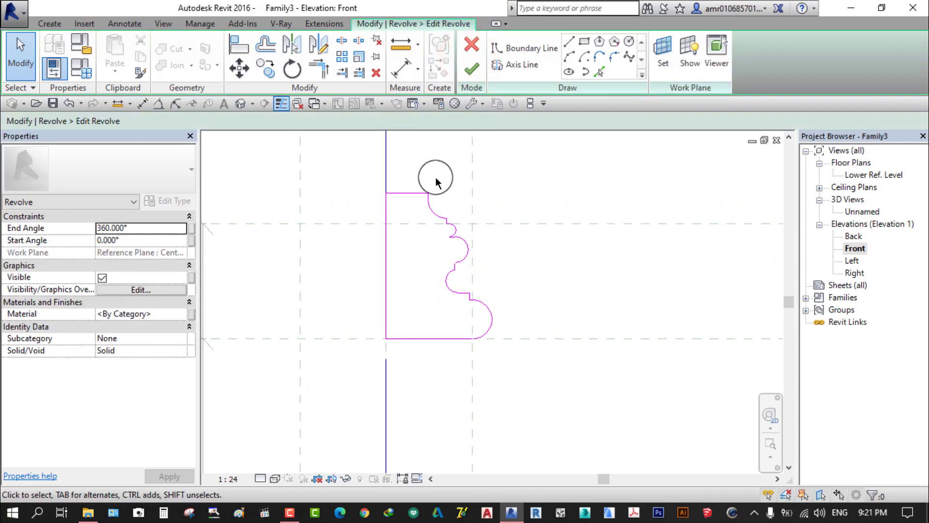
{"action": "left_click_drag", "start_coordinate": [405, 162], "coordinate": [543, 373]}
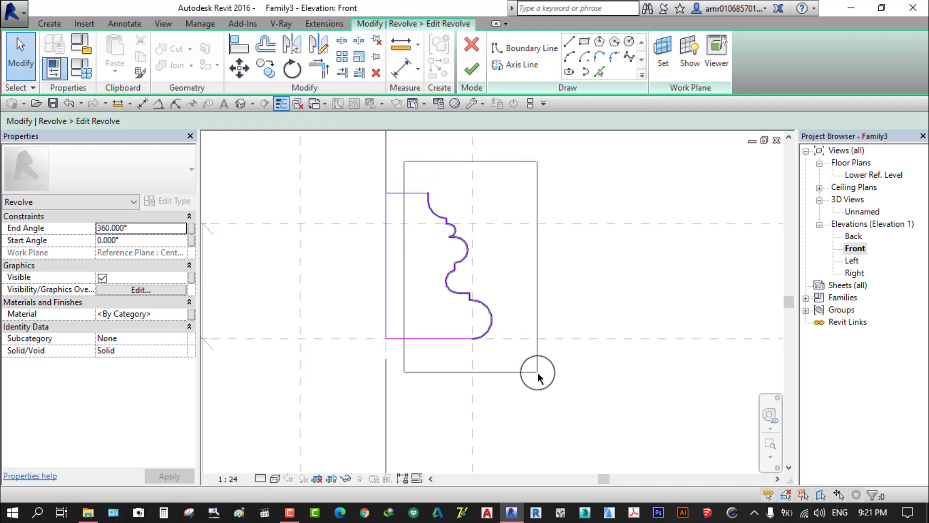
{"action": "left_click", "coordinate": [237, 69]}
{"action": "scroll", "coordinate": [463, 161], "scroll_direction": "up", "scroll_amount": 3}
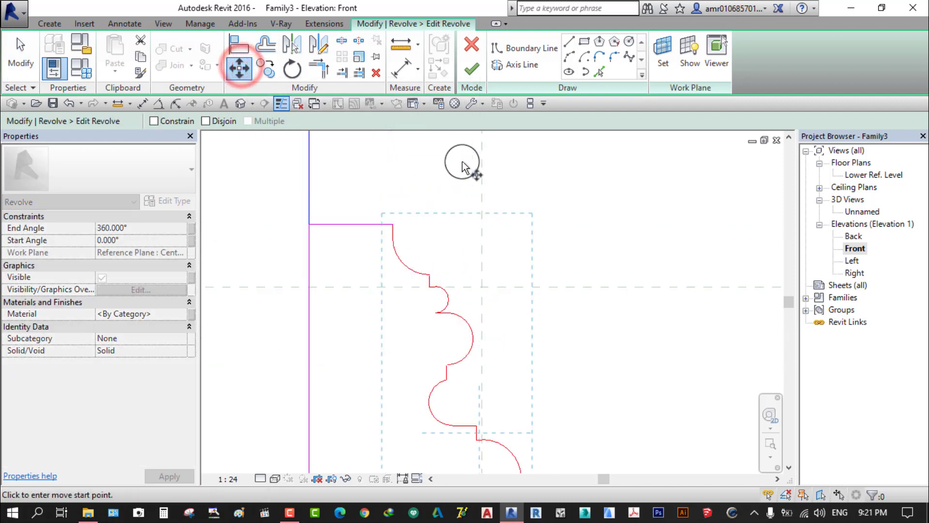
{"action": "left_click", "coordinate": [392, 225]}
{"action": "left_click", "coordinate": [482, 224]}
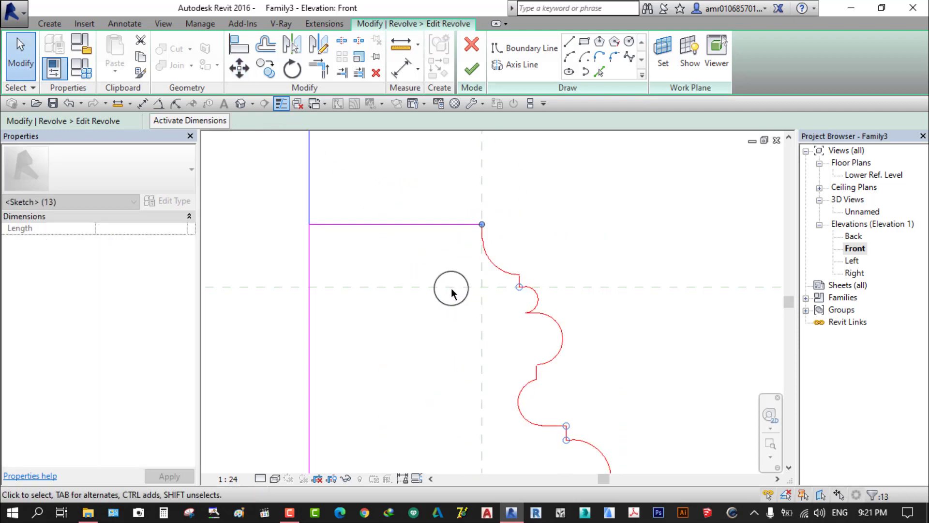
Reselect the curved profile edges and nudge them slightly left
{"action": "left_click", "coordinate": [555, 221]}
{"action": "scroll", "coordinate": [412, 227], "scroll_direction": "down", "scroll_amount": 2}
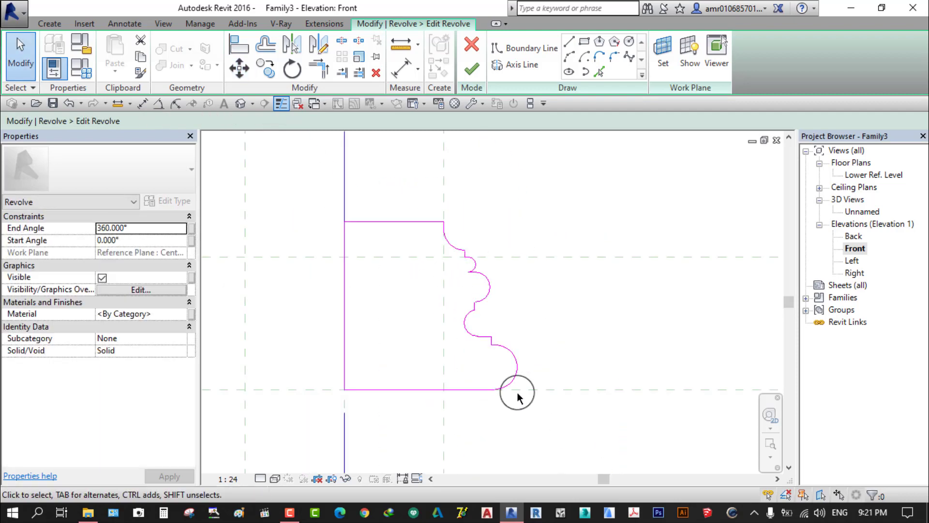
{"action": "left_click_drag", "start_coordinate": [415, 195], "coordinate": [570, 414]}
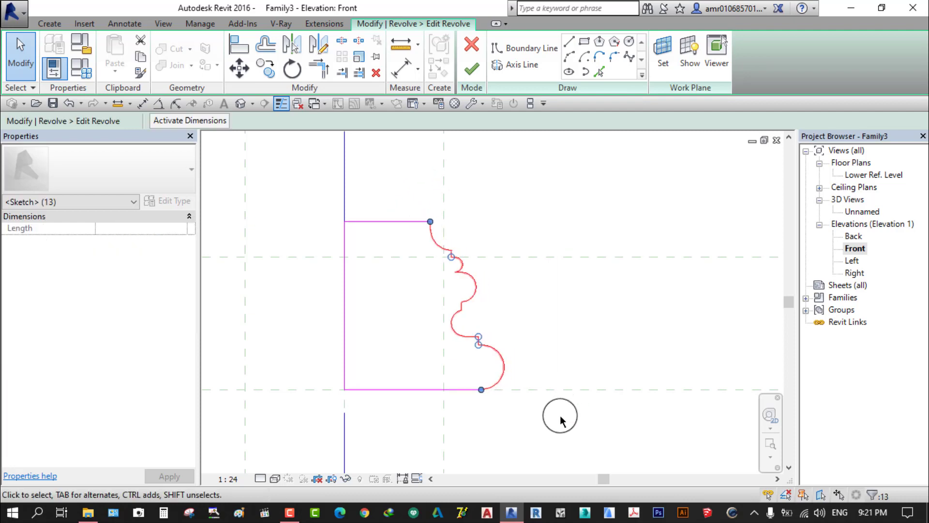
{"action": "key", "text": "Left"}
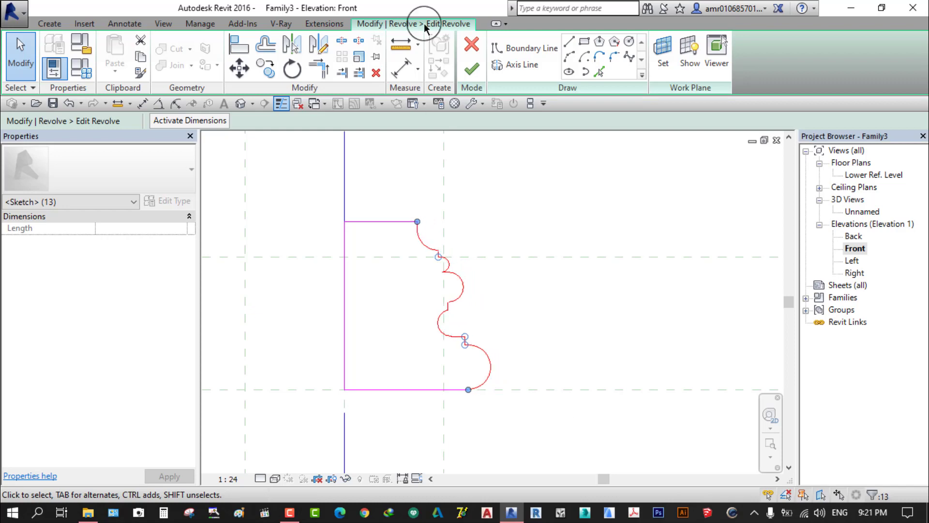
Scale the moulding curves from their top endpoint down to 40 cm tall
{"action": "left_click", "coordinate": [361, 59]}
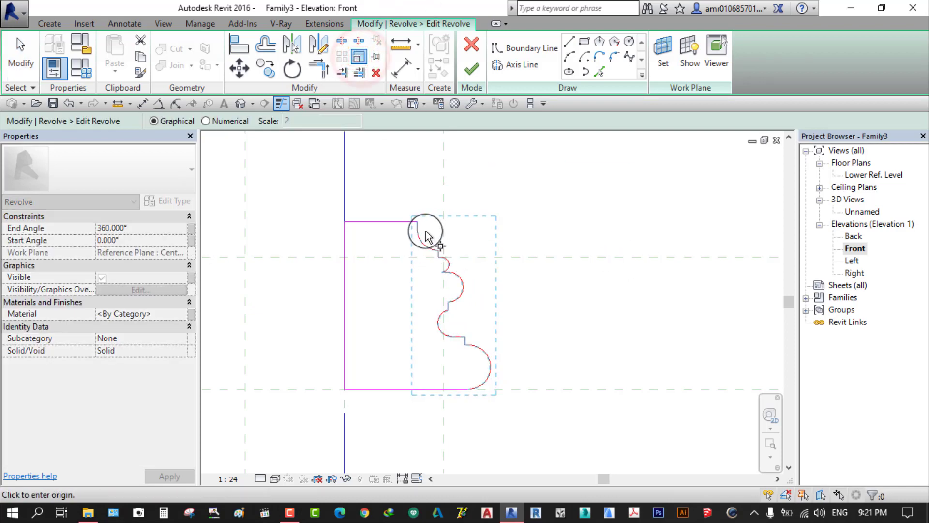
{"action": "left_click", "coordinate": [416, 223]}
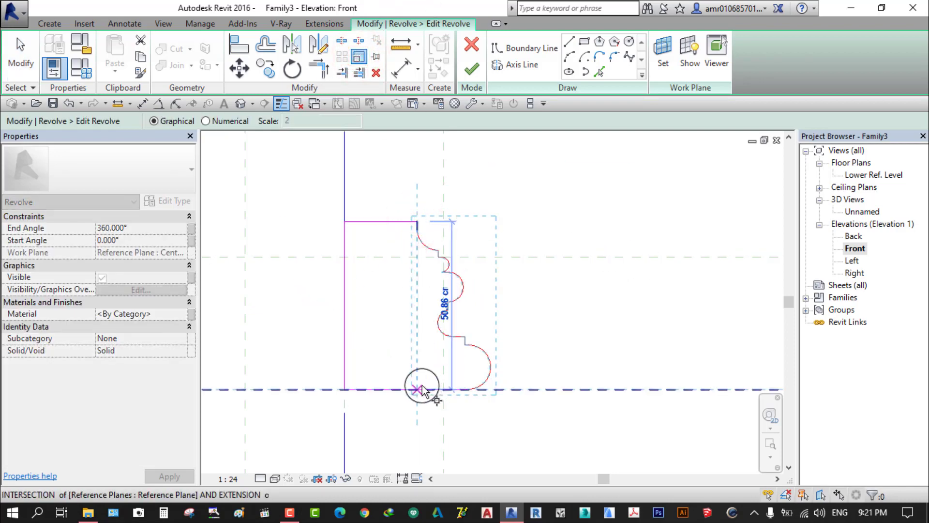
{"action": "left_click", "coordinate": [419, 390]}
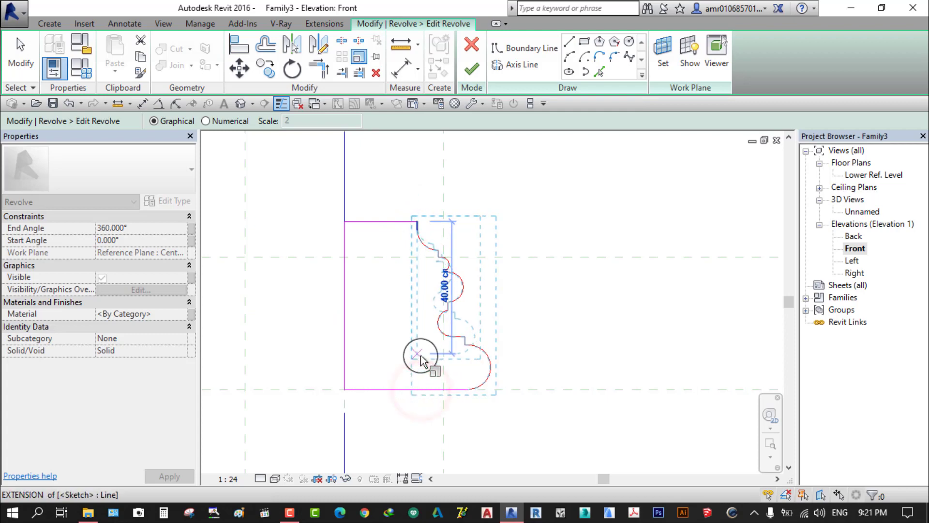
{"action": "left_click", "coordinate": [420, 355]}
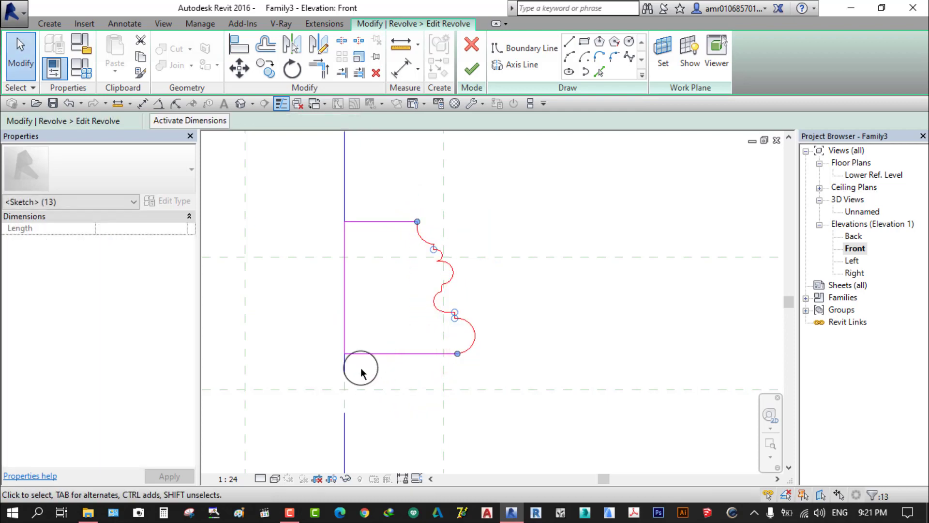
{"action": "left_click", "coordinate": [309, 193]}
Move the profile lines so the bottom edge sits on the lower reference plane
{"action": "left_click_drag", "start_coordinate": [388, 184], "coordinate": [504, 375]}
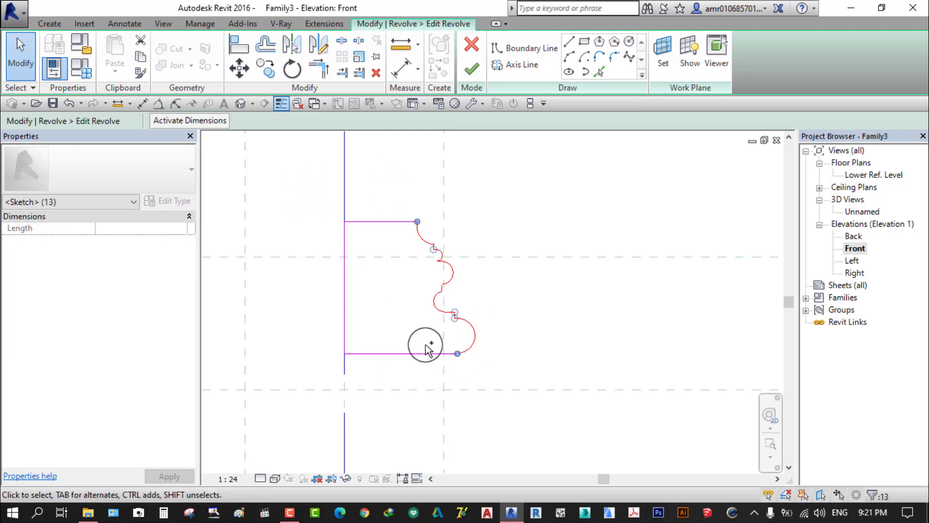
{"action": "left_click", "coordinate": [406, 367], "text": "ctrl"}
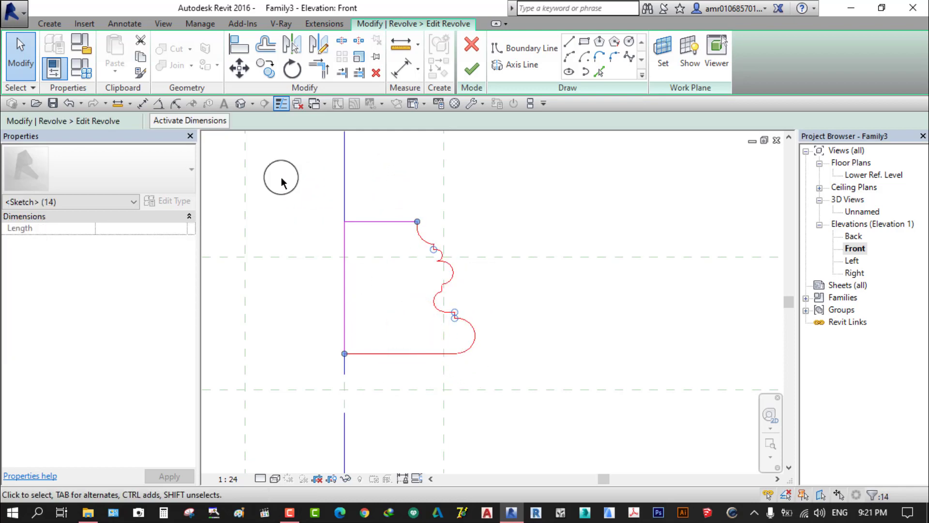
{"action": "left_click", "coordinate": [240, 70]}
{"action": "scroll", "coordinate": [393, 406], "scroll_direction": "up", "scroll_amount": 3}
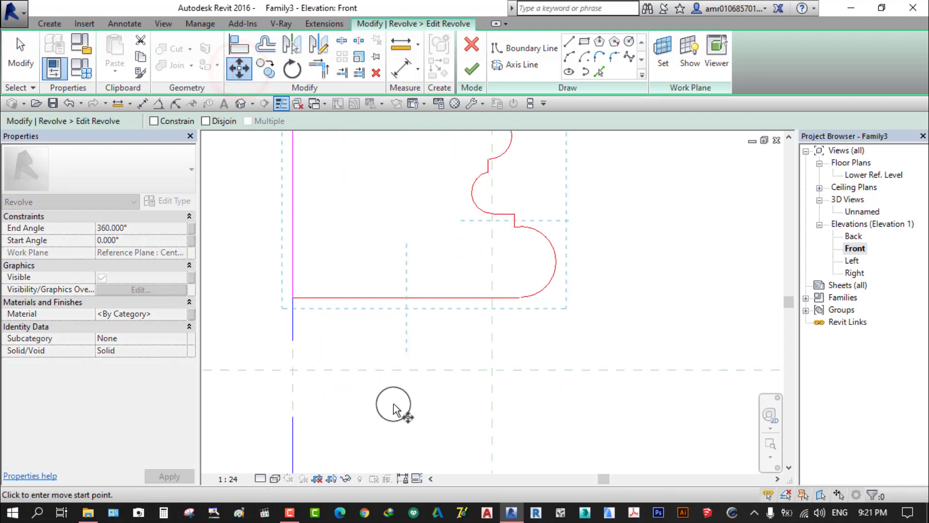
{"action": "left_click", "coordinate": [376, 298]}
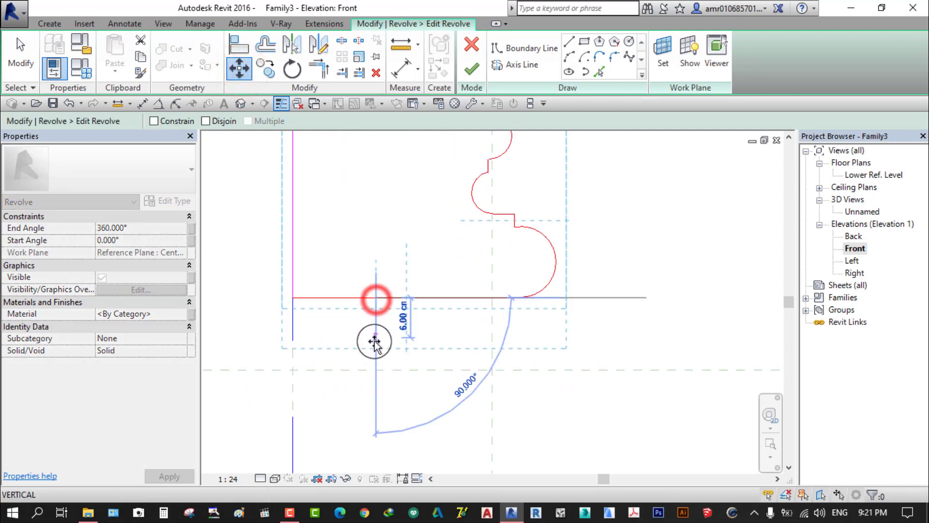
{"action": "left_click", "coordinate": [375, 369]}
{"action": "middle_click_drag", "start_coordinate": [373, 368], "coordinate": [442, 365]}
{"action": "scroll", "coordinate": [394, 146], "scroll_direction": "up", "scroll_amount": 2}
Move the whole profile so its top corner lands on the reference-plane intersection
{"action": "mouse_move", "coordinate": [397, 146]}
{"action": "left_mouse_down"}
{"action": "mouse_move", "coordinate": [475, 303]}
{"action": "mouse_move", "coordinate": [565, 431]}
{"action": "left_mouse_up"}
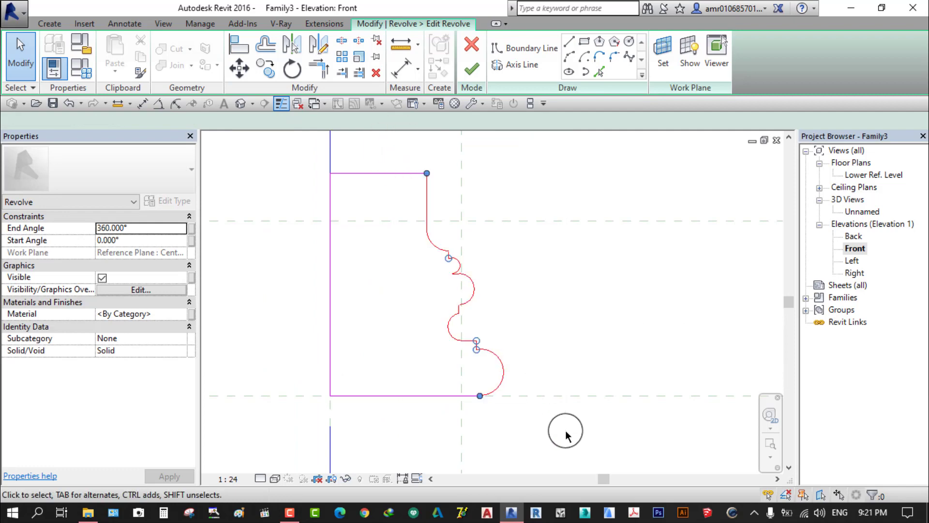
{"action": "left_click", "coordinate": [240, 68]}
{"action": "scroll", "coordinate": [446, 162], "scroll_direction": "up", "scroll_amount": 2}
{"action": "scroll", "coordinate": [421, 198], "scroll_direction": "up", "scroll_amount": 1}
{"action": "left_click", "coordinate": [408, 184]}
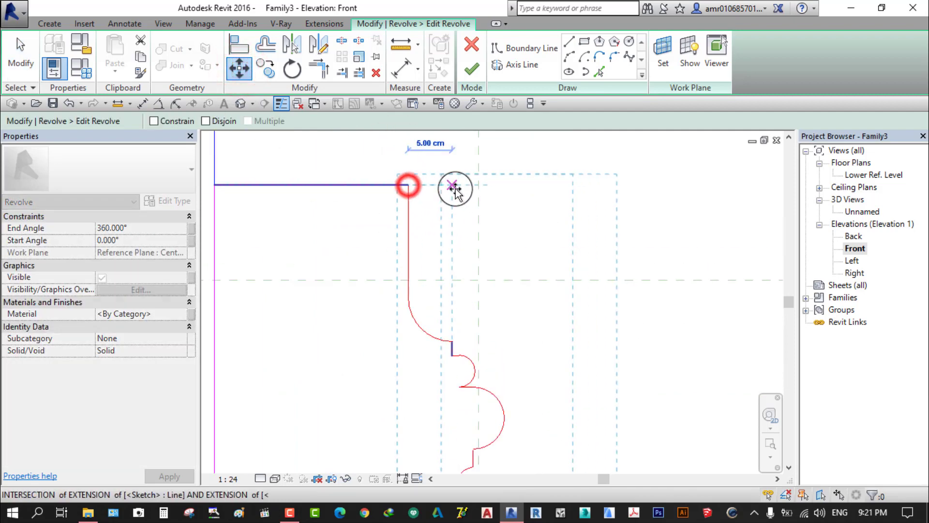
{"action": "left_click", "coordinate": [478, 185]}
{"action": "scroll", "coordinate": [243, 222], "scroll_direction": "down", "scroll_amount": 2}
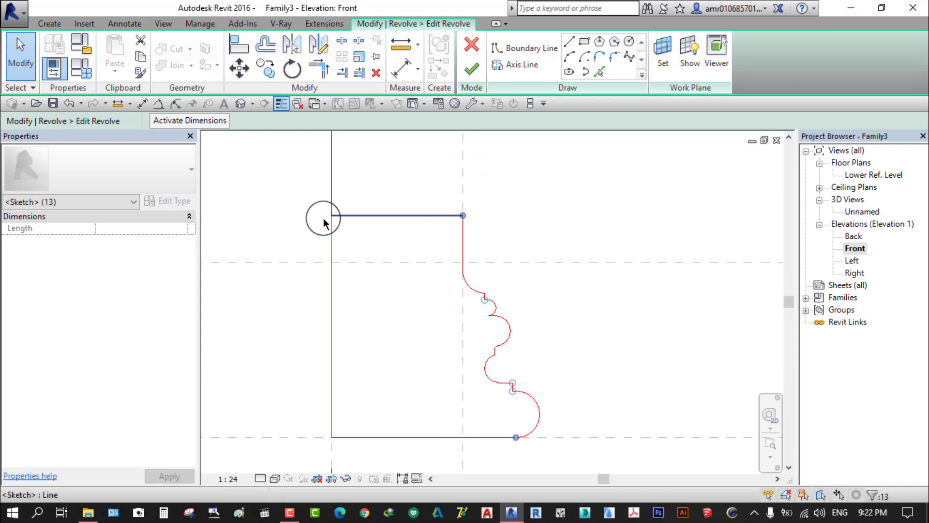
{"action": "scroll", "coordinate": [395, 222], "scroll_direction": "down", "scroll_amount": 1}
{"action": "scroll", "coordinate": [473, 349], "scroll_direction": "down", "scroll_amount": 1}
{"action": "scroll", "coordinate": [450, 285], "scroll_direction": "up", "scroll_amount": 3}
{"action": "left_click", "coordinate": [409, 178]}
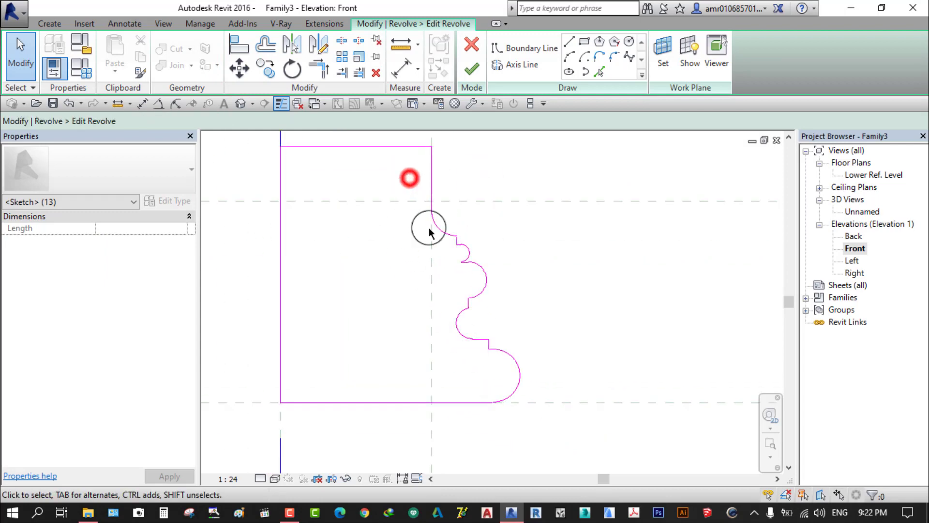
Nudge the curved moulding lines left, then reselect all profile lines
{"action": "left_click_drag", "start_coordinate": [446, 217], "coordinate": [559, 425]}
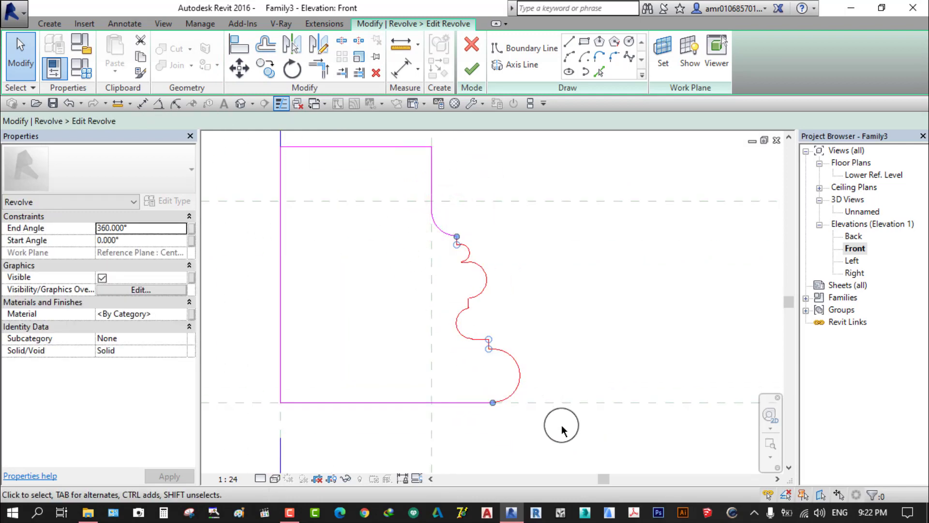
{"action": "key", "text": "Left"}
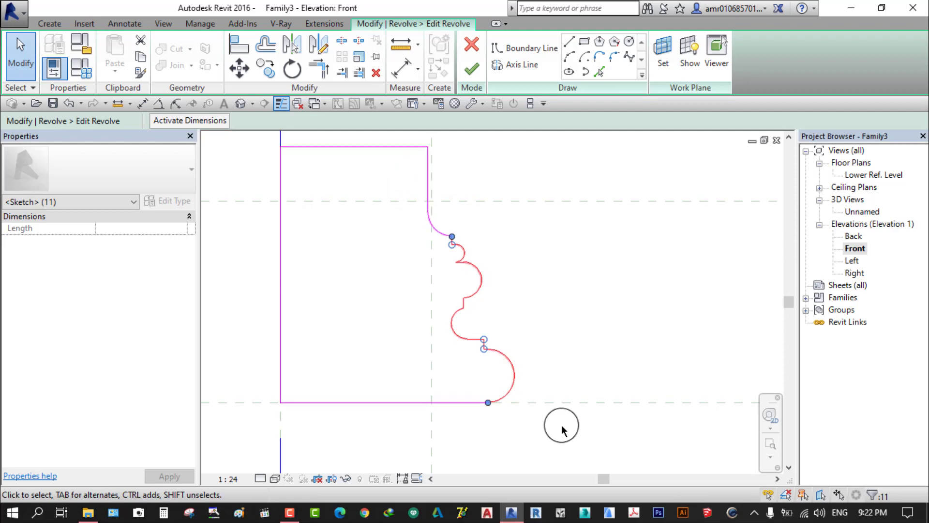
{"action": "left_click", "coordinate": [448, 430]}
{"action": "scroll", "coordinate": [434, 435], "scroll_direction": "down", "scroll_amount": 3}
{"action": "middle_click_drag", "start_coordinate": [443, 424], "coordinate": [433, 390]}
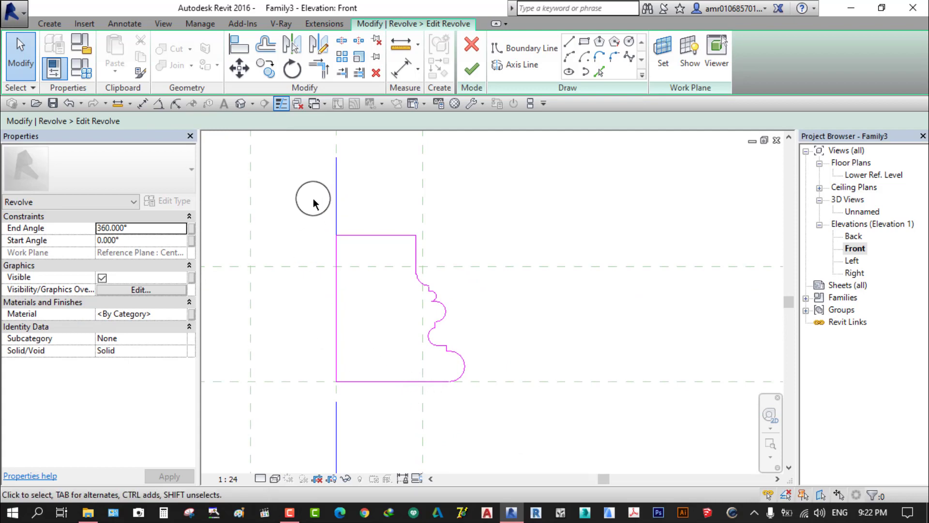
{"action": "left_click_drag", "start_coordinate": [467, 344], "coordinate": [355, 411]}
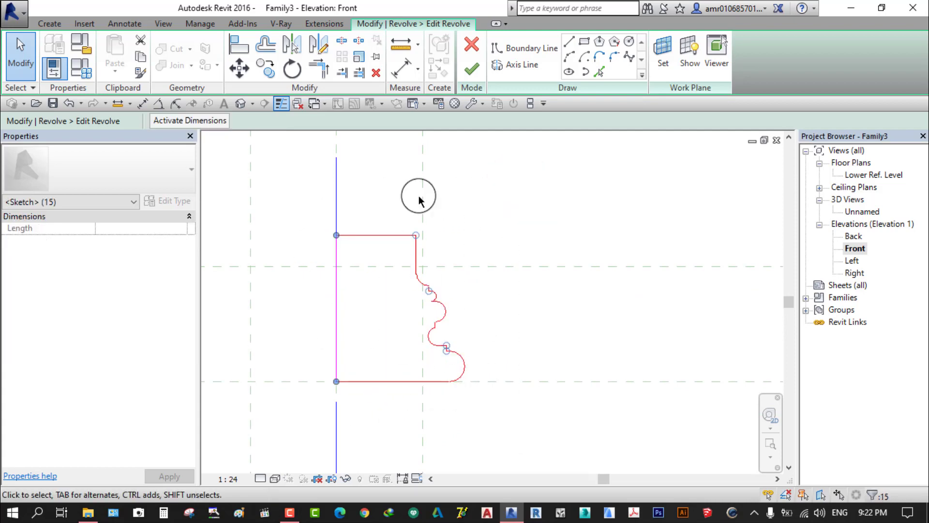
Cancel a first scale attempt and reselect the profile lines without the axis line
{"action": "left_click", "coordinate": [357, 60]}
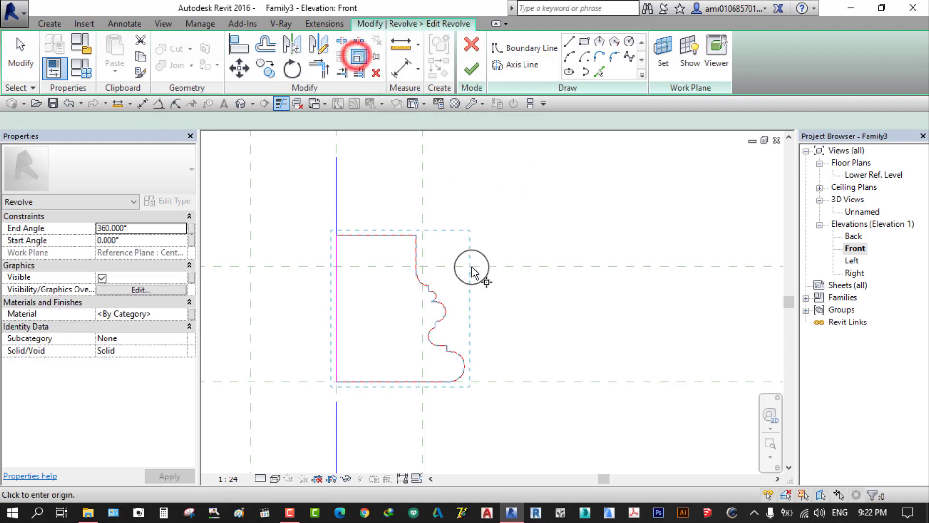
{"action": "left_click", "coordinate": [349, 223]}
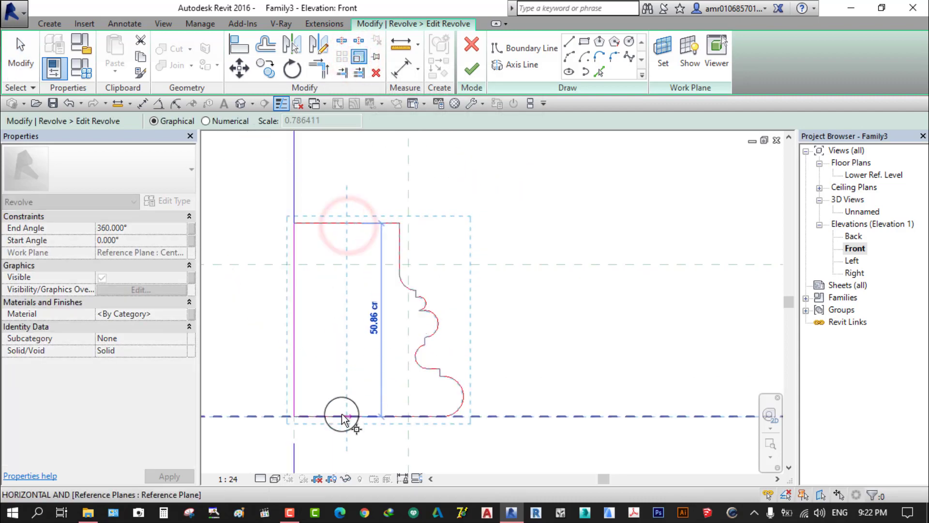
{"action": "left_click", "coordinate": [342, 415]}
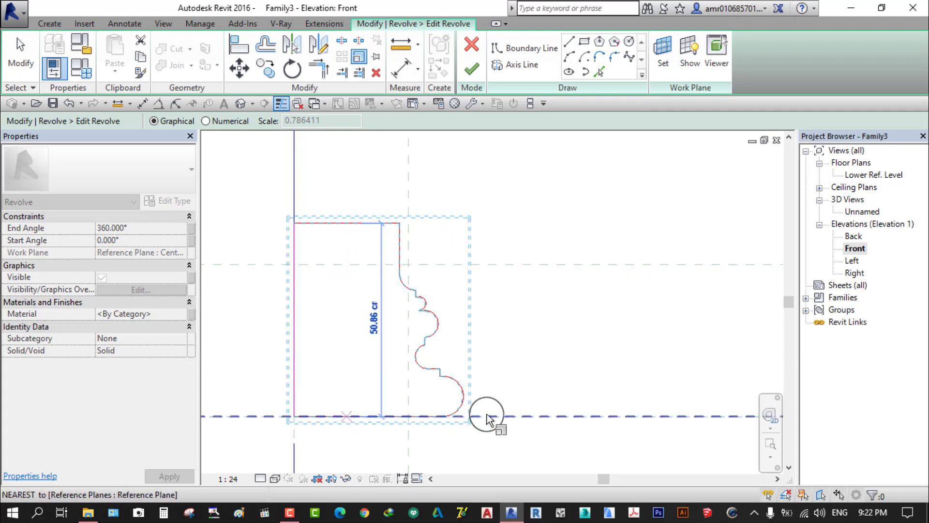
{"action": "key", "text": "Escape"}
{"action": "key", "text": "Escape"}
{"action": "key", "text": "Escape"}
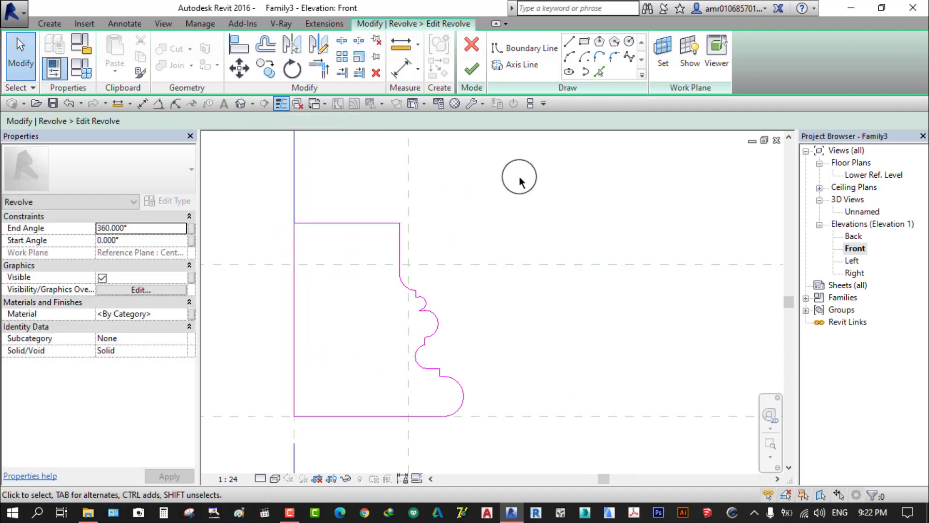
{"action": "left_click_drag", "start_coordinate": [532, 166], "coordinate": [291, 432]}
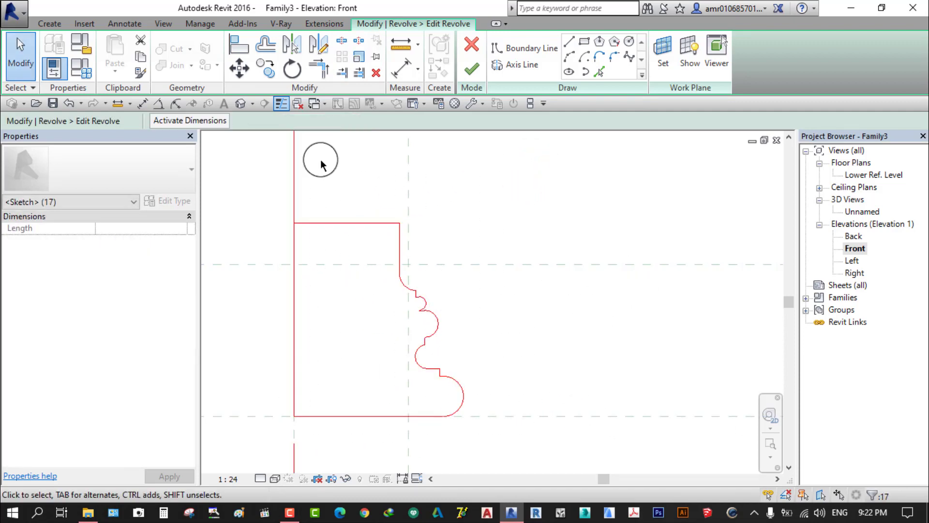
{"action": "left_click_drag", "start_coordinate": [332, 154], "coordinate": [271, 196], "text": "shift"}
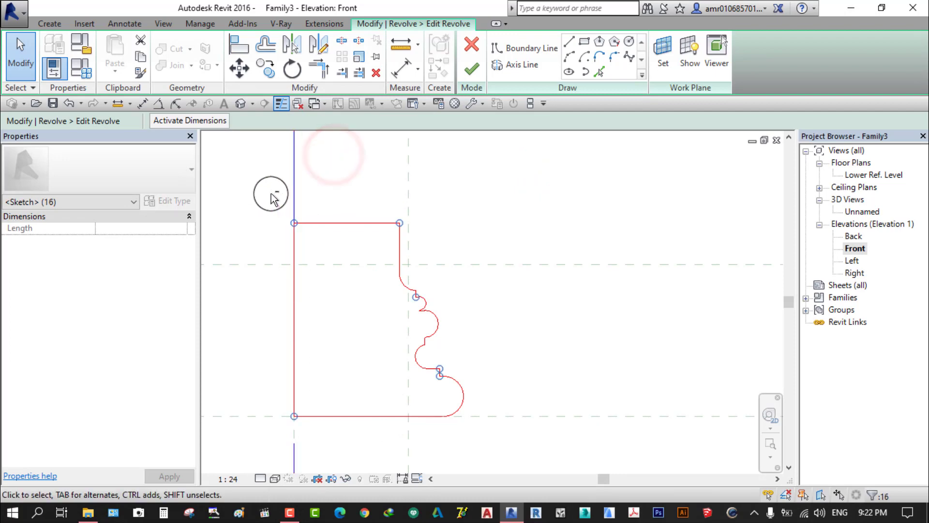
Scale the profile from its bottom edge, shrinking its height to 42 cm
{"action": "left_click", "coordinate": [357, 62]}
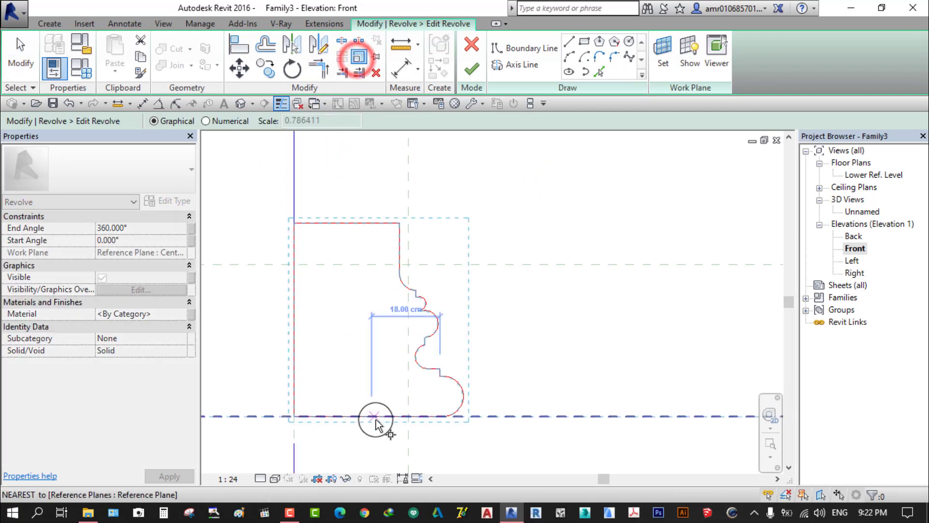
{"action": "left_click", "coordinate": [346, 415]}
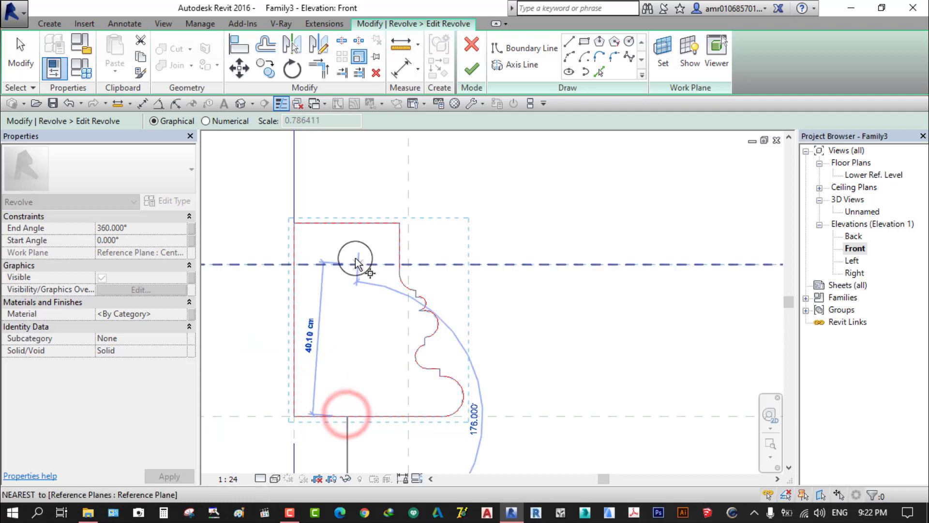
{"action": "left_click", "coordinate": [346, 224]}
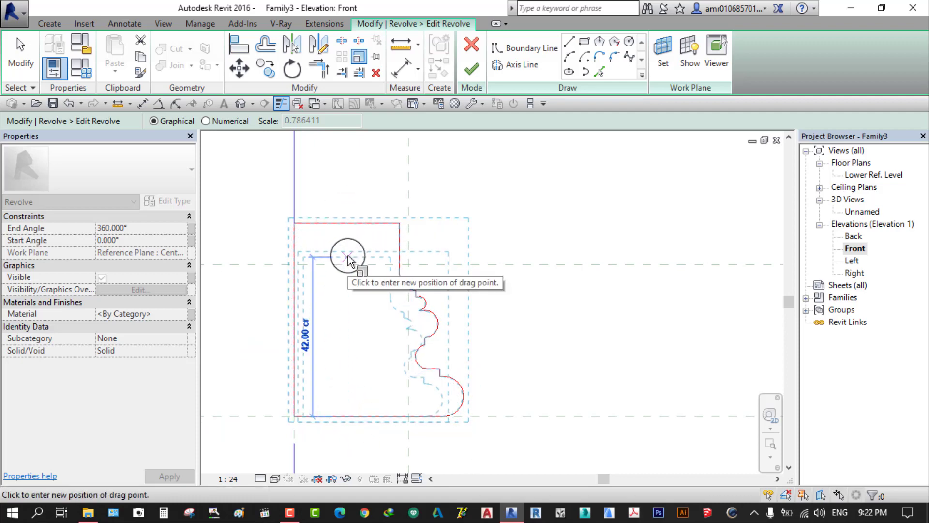
{"action": "left_click", "coordinate": [347, 260]}
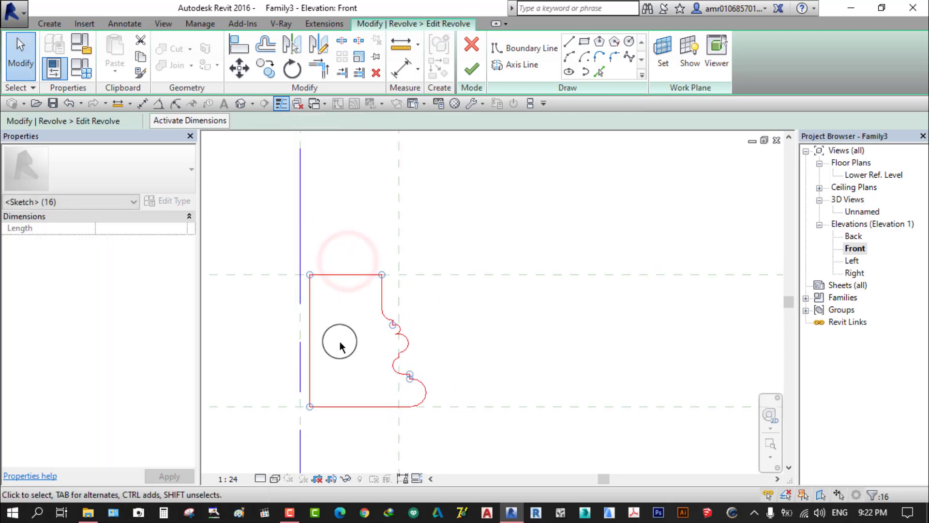
{"action": "scroll", "coordinate": [339, 338], "scroll_direction": "down", "scroll_amount": 2}
Move the scaled profile so its top-left corner sits on the plane intersection
{"action": "left_click_drag", "start_coordinate": [287, 267], "coordinate": [453, 420]}
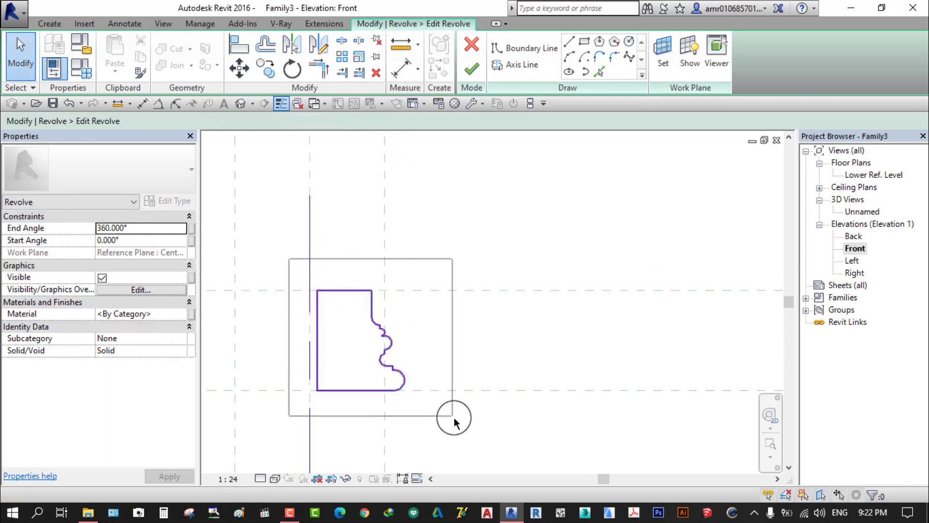
{"action": "left_click", "coordinate": [240, 68]}
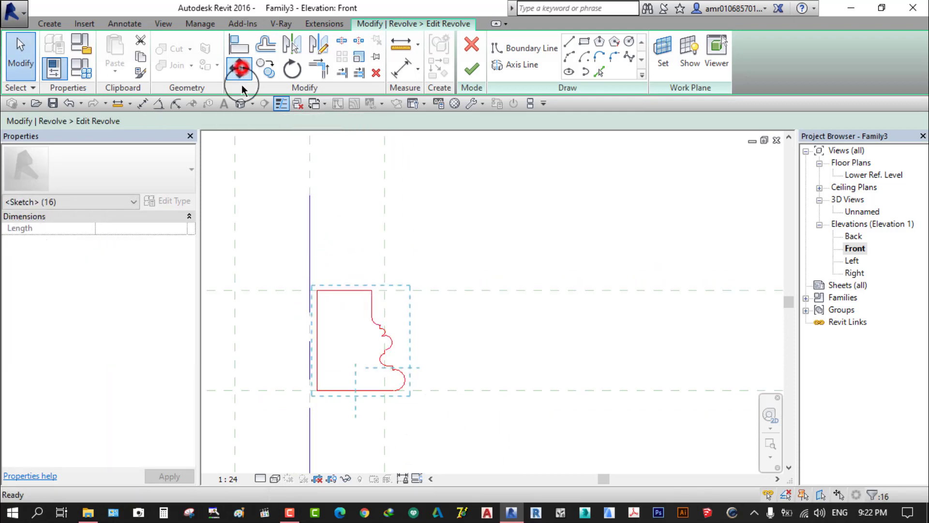
{"action": "scroll", "coordinate": [300, 322], "scroll_direction": "up", "scroll_amount": 3}
{"action": "left_click", "coordinate": [344, 249]}
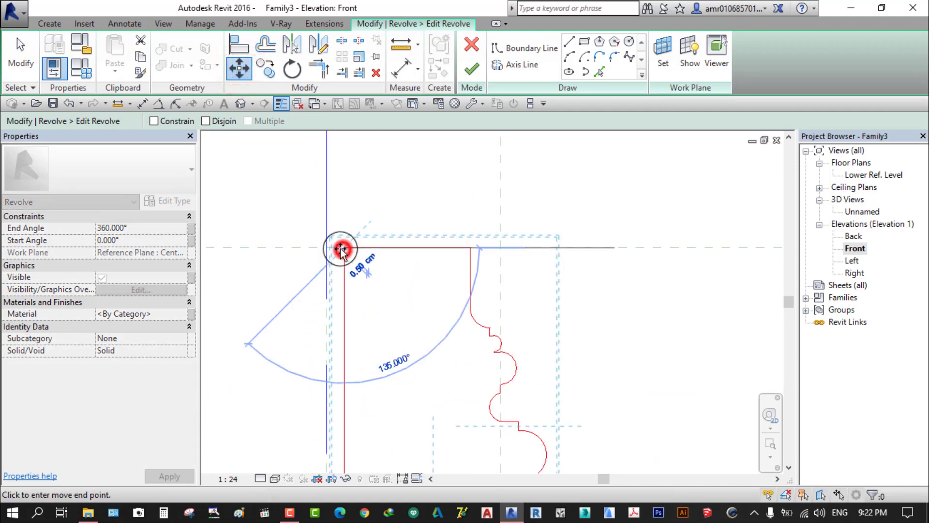
{"action": "left_click", "coordinate": [270, 248]}
{"action": "scroll", "coordinate": [329, 271], "scroll_direction": "down", "scroll_amount": 2}
{"action": "scroll", "coordinate": [337, 281], "scroll_direction": "down", "scroll_amount": 1}
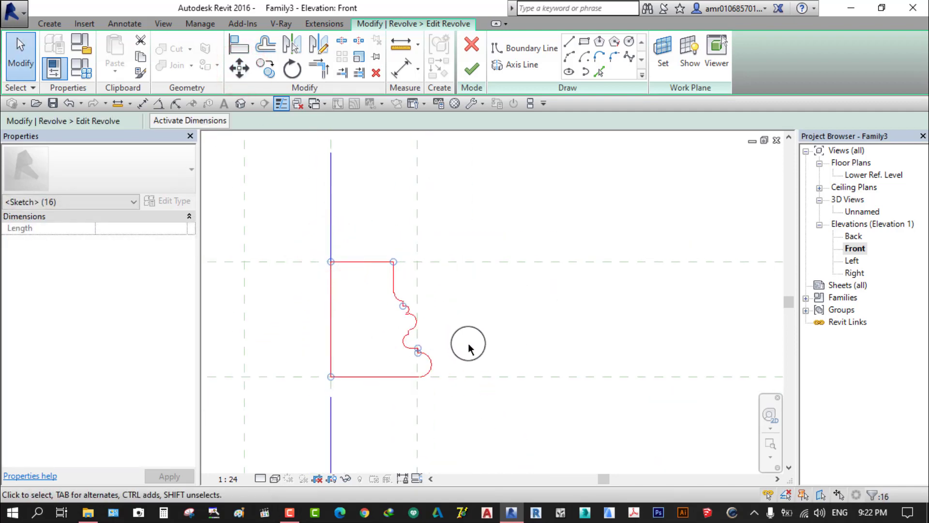
{"action": "middle_click_drag", "start_coordinate": [469, 353], "coordinate": [483, 329]}
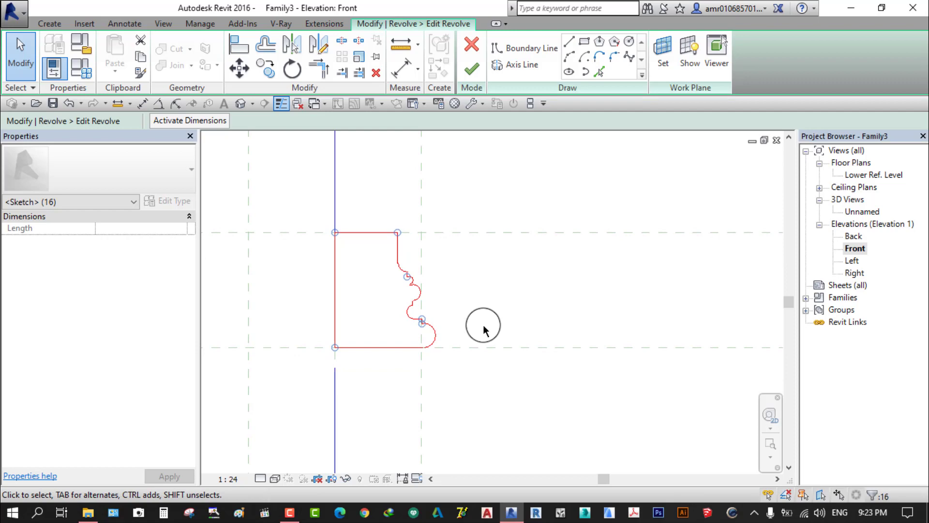
{"action": "left_click", "coordinate": [483, 329]}
Align the profile's top corner with the vertical reference plane
{"action": "left_click_drag", "start_coordinate": [374, 210], "coordinate": [494, 395]}
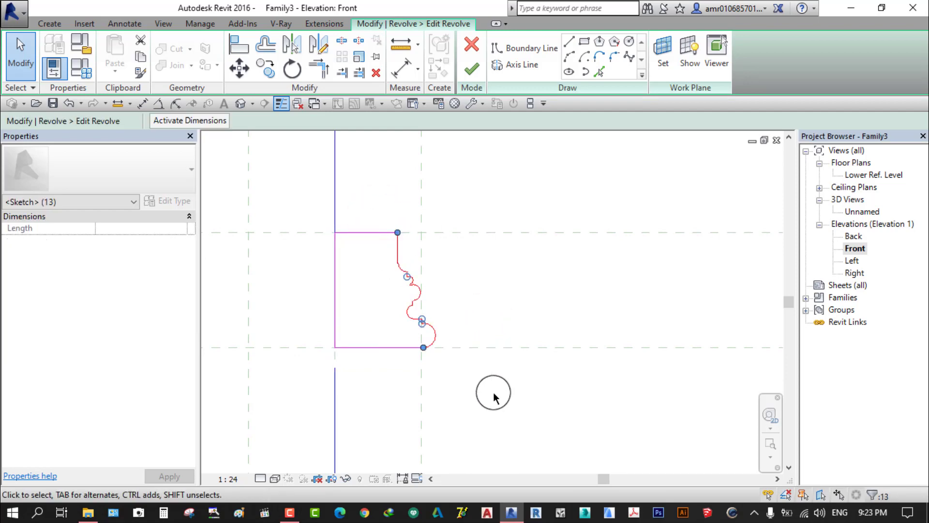
{"action": "left_click", "coordinate": [239, 69]}
{"action": "scroll", "coordinate": [301, 276], "scroll_direction": "up", "scroll_amount": 3}
{"action": "scroll", "coordinate": [372, 249], "scroll_direction": "up", "scroll_amount": 3}
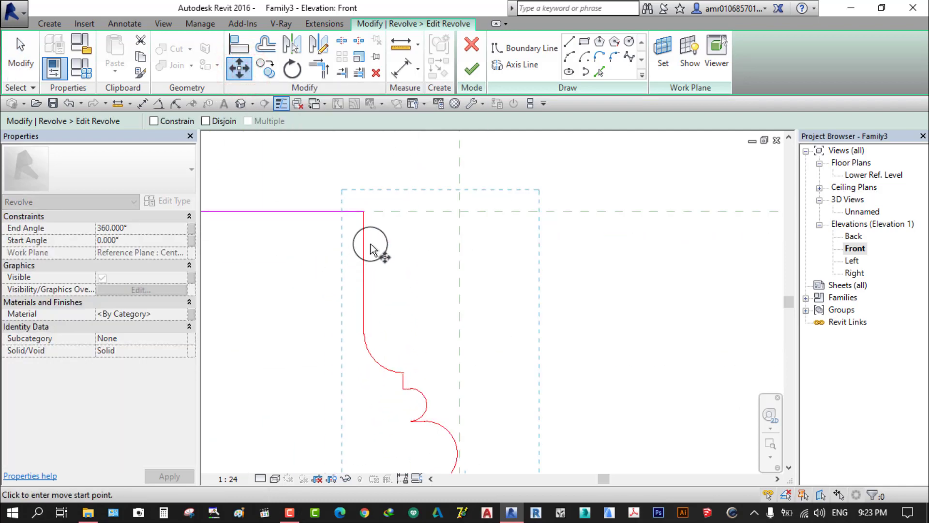
{"action": "left_click", "coordinate": [364, 211]}
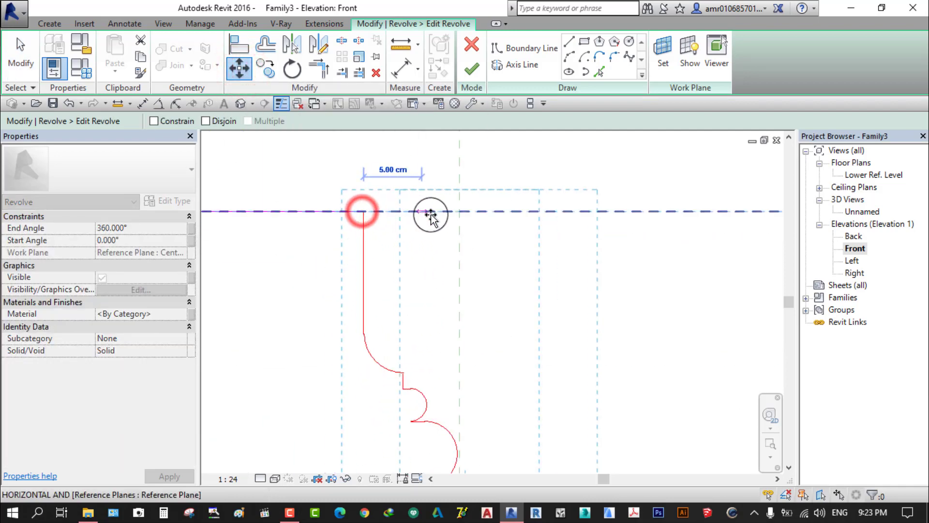
{"action": "left_click", "coordinate": [459, 211]}
{"action": "scroll", "coordinate": [427, 279], "scroll_direction": "down", "scroll_amount": 2}
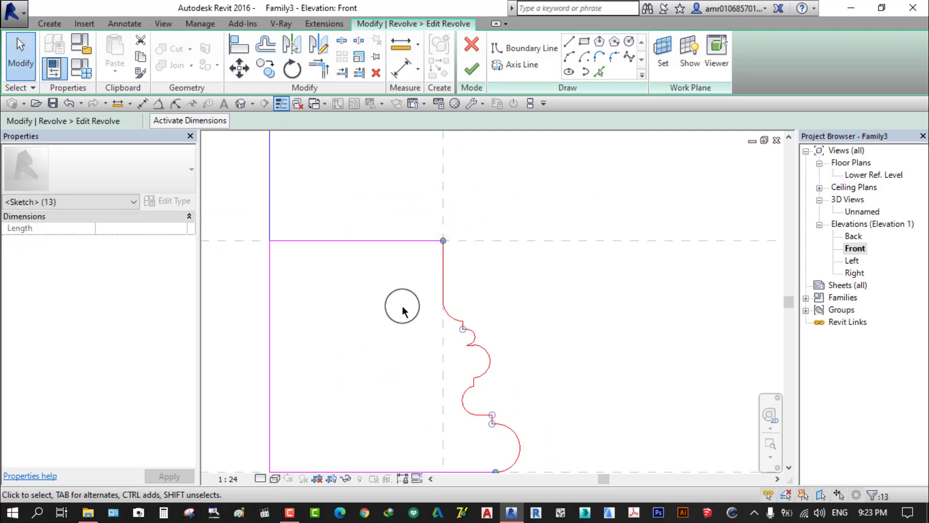
{"action": "scroll", "coordinate": [402, 309], "scroll_direction": "down", "scroll_amount": 2}
{"action": "left_click", "coordinate": [515, 320]}
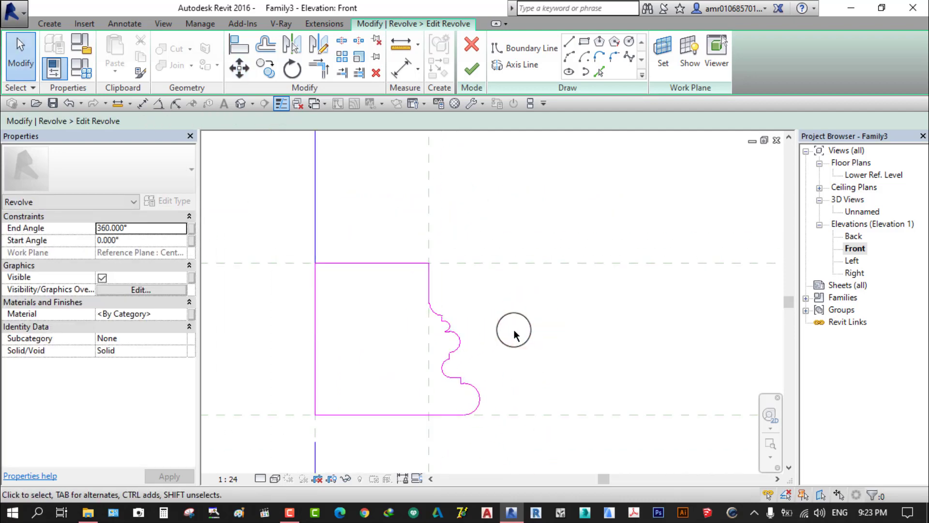
Pan and zoom to check the profile against the 40 cm and 80 cm dimensions
{"action": "scroll", "coordinate": [514, 334], "scroll_direction": "down", "scroll_amount": 1}
{"action": "middle_click_drag", "start_coordinate": [544, 312], "coordinate": [426, 280]}
{"action": "scroll", "coordinate": [465, 317], "scroll_direction": "down", "scroll_amount": 2}
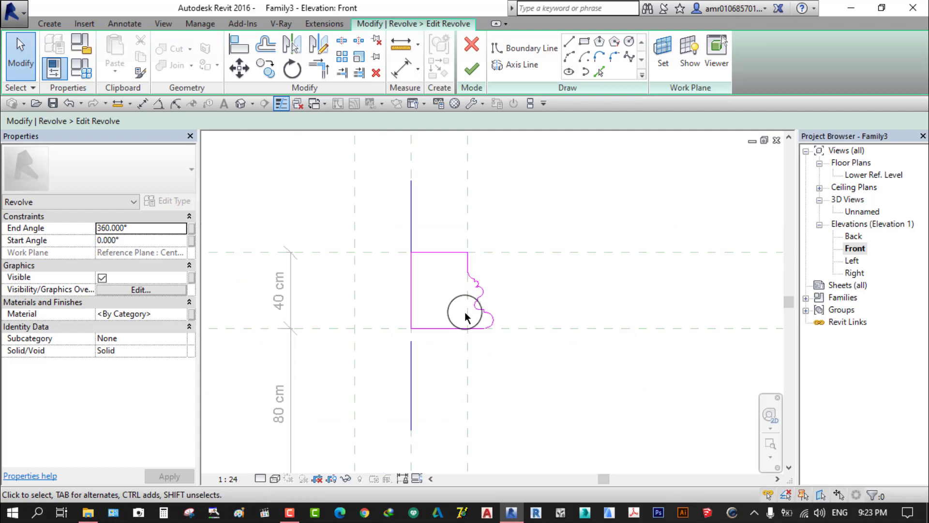
{"action": "scroll", "coordinate": [479, 313], "scroll_direction": "up", "scroll_amount": 3}
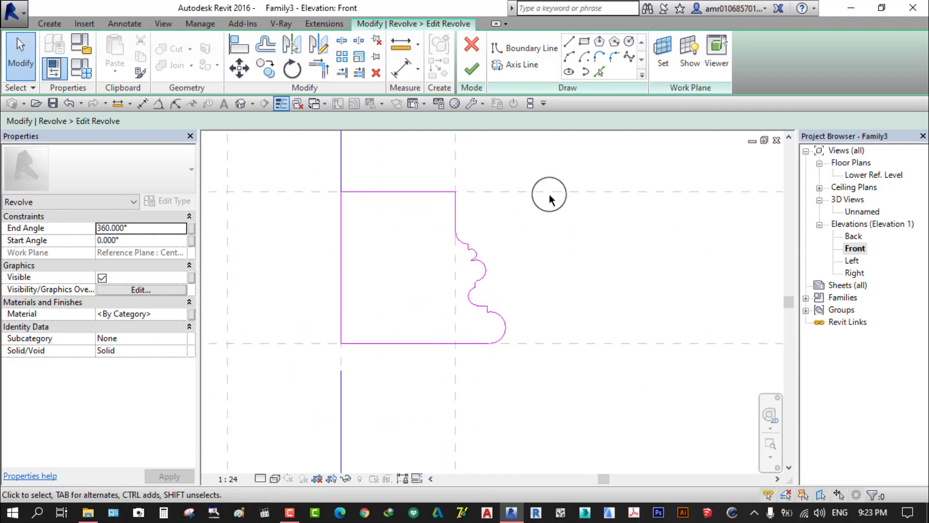
{"action": "scroll", "coordinate": [527, 275], "scroll_direction": "down", "scroll_amount": 1}
{"action": "scroll", "coordinate": [557, 339], "scroll_direction": "down", "scroll_amount": 1}
{"action": "middle_click_drag", "start_coordinate": [582, 399], "coordinate": [492, 376]}
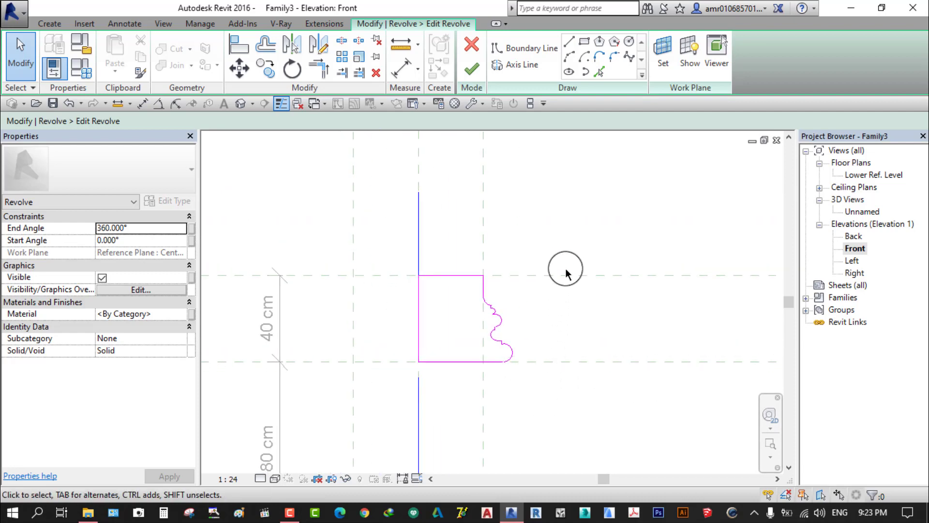
{"action": "middle_click_drag", "start_coordinate": [546, 370], "coordinate": [499, 256]}
{"action": "scroll", "coordinate": [509, 352], "scroll_direction": "down", "scroll_amount": 2}
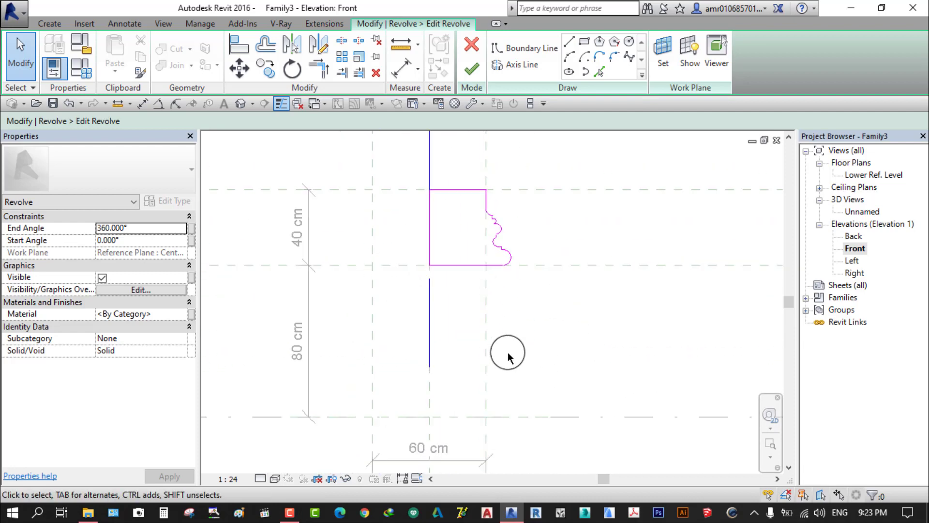
{"action": "scroll", "coordinate": [529, 394], "scroll_direction": "down", "scroll_amount": 1}
{"action": "scroll", "coordinate": [487, 300], "scroll_direction": "up", "scroll_amount": 2}
{"action": "scroll", "coordinate": [430, 276], "scroll_direction": "up", "scroll_amount": 1}
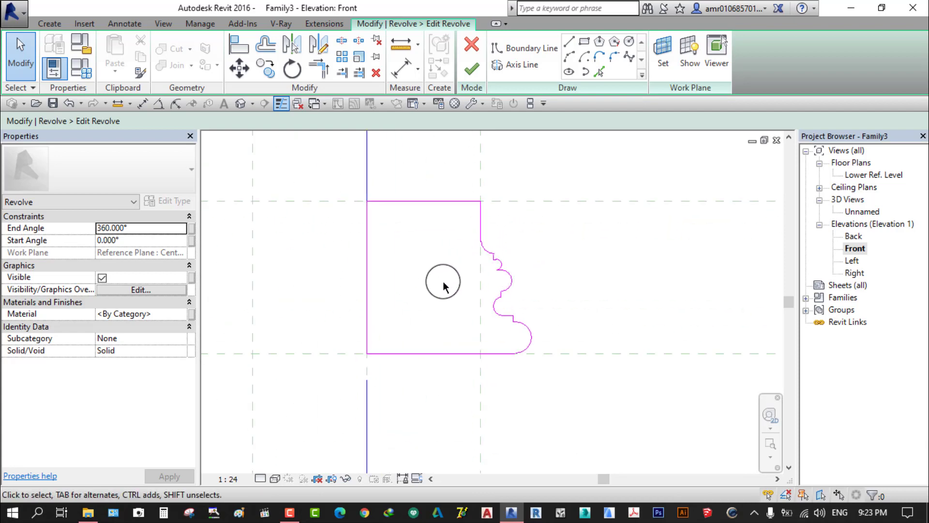
{"action": "scroll", "coordinate": [446, 298], "scroll_direction": "down", "scroll_amount": 1}
{"action": "scroll", "coordinate": [433, 294], "scroll_direction": "down", "scroll_amount": 1}
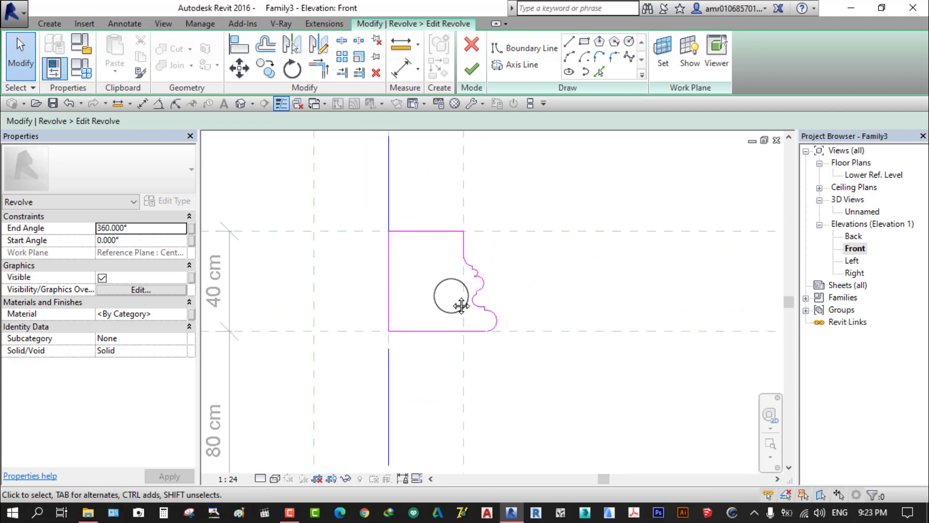
{"action": "middle_click_drag", "start_coordinate": [452, 295], "coordinate": [555, 321]}
{"action": "scroll", "coordinate": [508, 298], "scroll_direction": "down", "scroll_amount": 1}
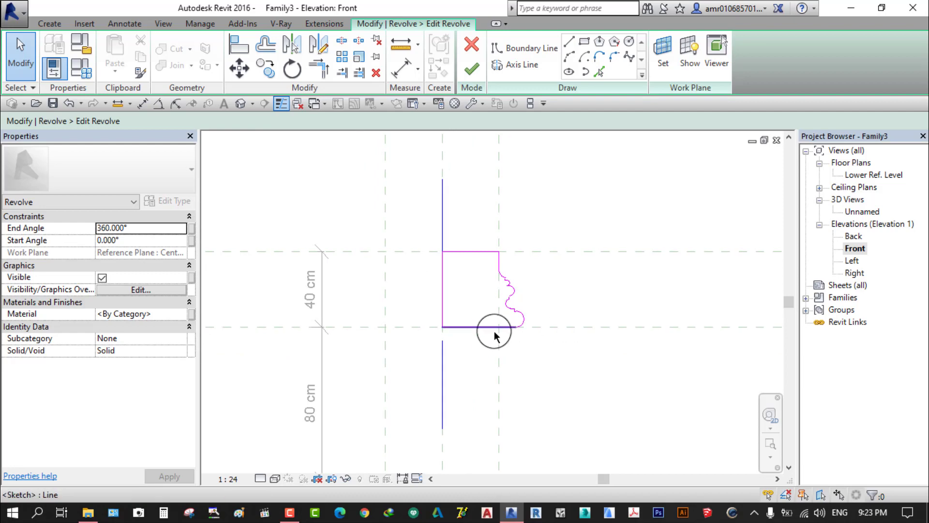
{"action": "mouse_move", "coordinate": [493, 331]}
{"action": "middle_mouse_down"}
{"action": "mouse_move", "coordinate": [485, 349]}
{"action": "mouse_move", "coordinate": [505, 334]}
{"action": "middle_mouse_up"}
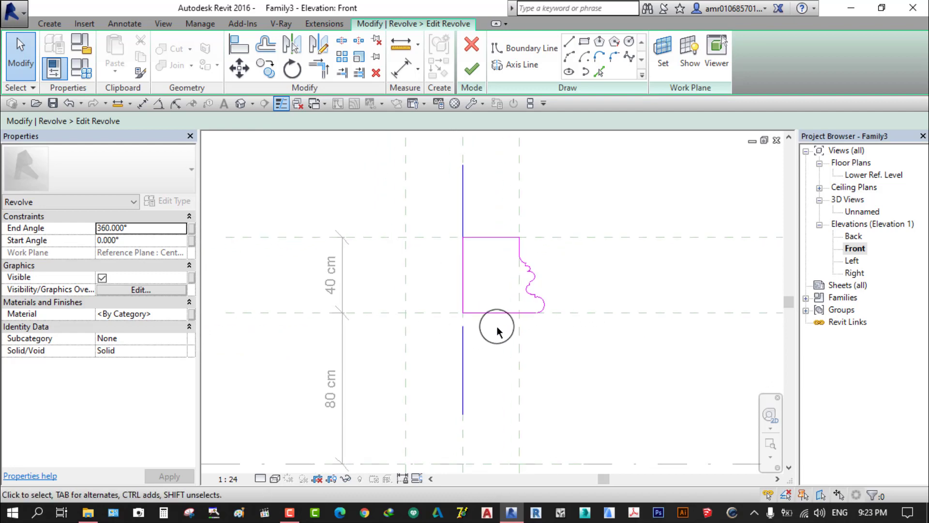
Finish the revolved base, set the elevation's visual style, and open the Lower Ref. Level floor plan
{"action": "left_click", "coordinate": [472, 73]}
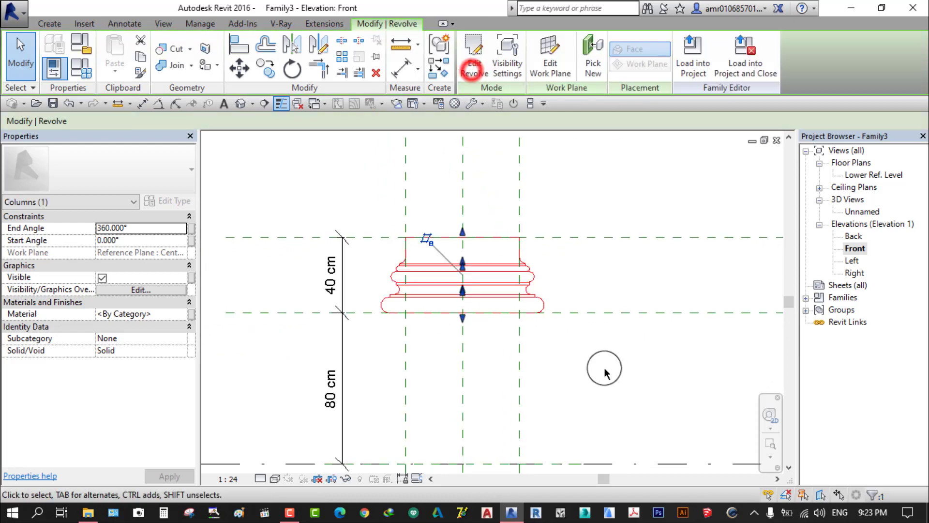
{"action": "left_click", "coordinate": [601, 369]}
{"action": "left_click", "coordinate": [276, 486]}
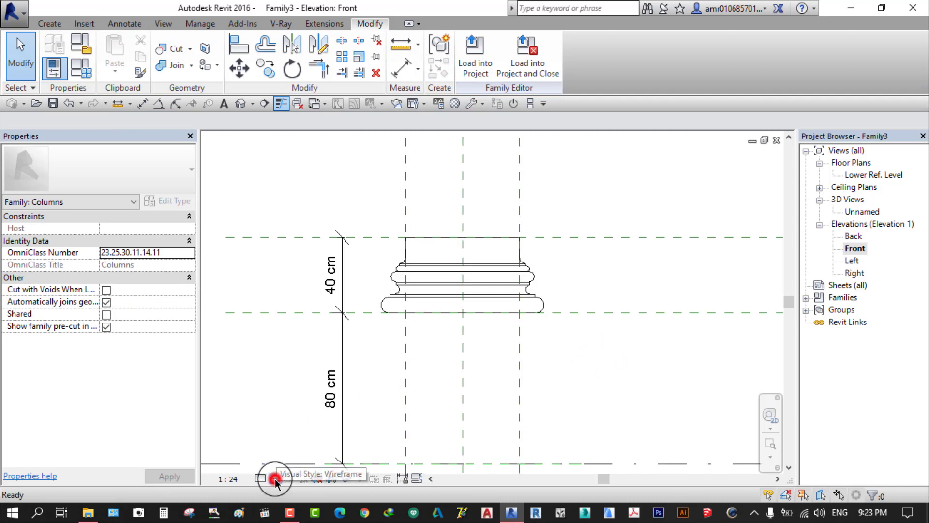
{"action": "left_click", "coordinate": [324, 407]}
{"action": "left_click", "coordinate": [561, 357]}
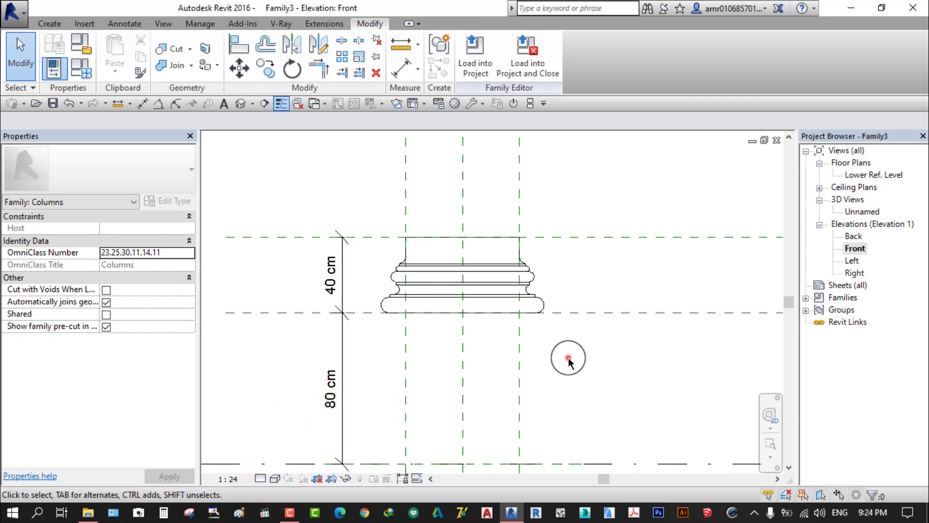
{"action": "double_click", "coordinate": [881, 175]}
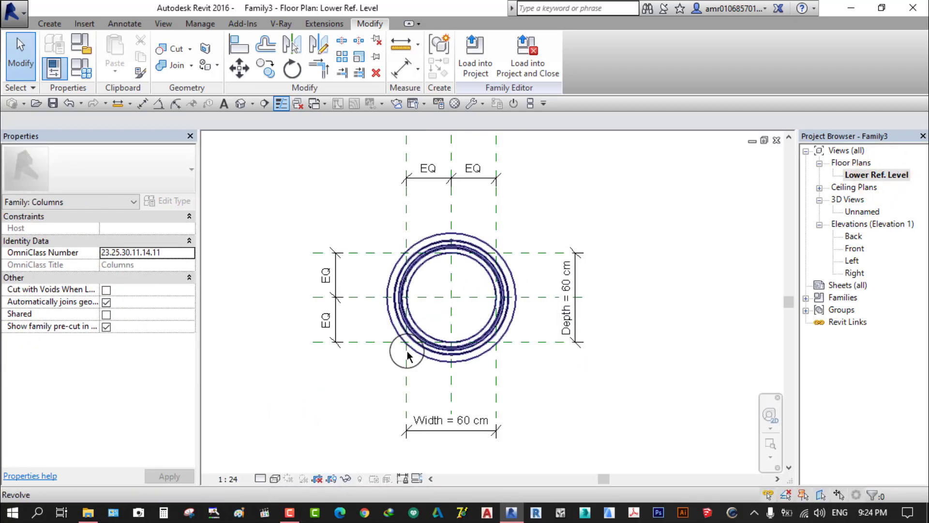
Start a new extrusion sketch with the Rectangle tool at a 20 cm offset
{"action": "left_click", "coordinate": [50, 25]}
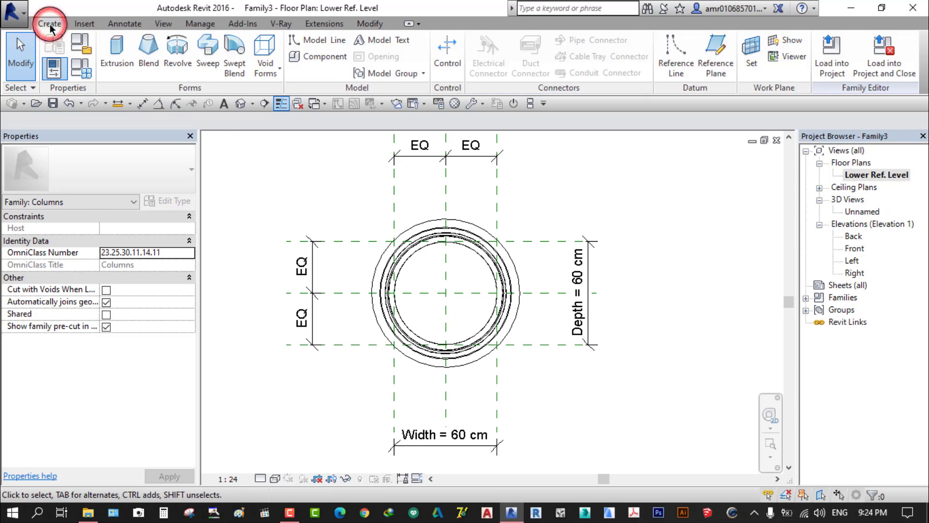
{"action": "left_click", "coordinate": [112, 77]}
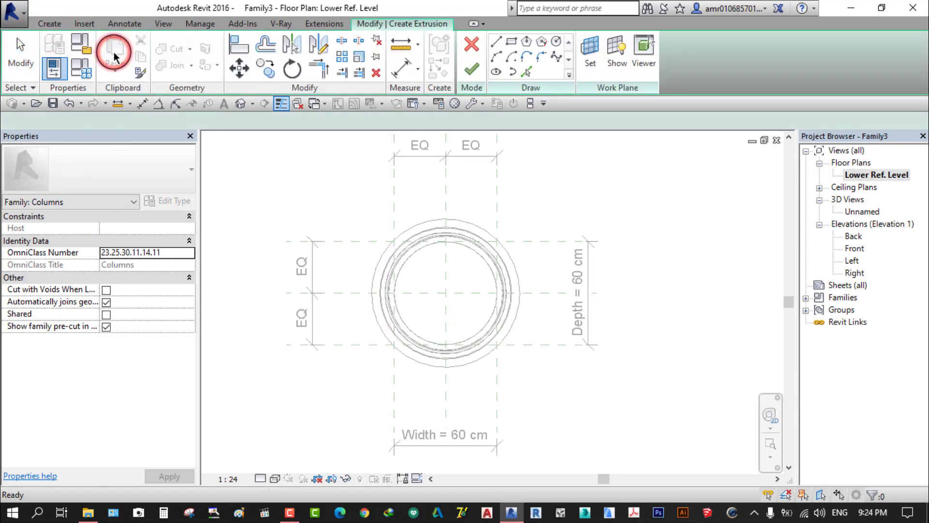
{"action": "left_click", "coordinate": [511, 42]}
{"action": "type", "text": "20"}
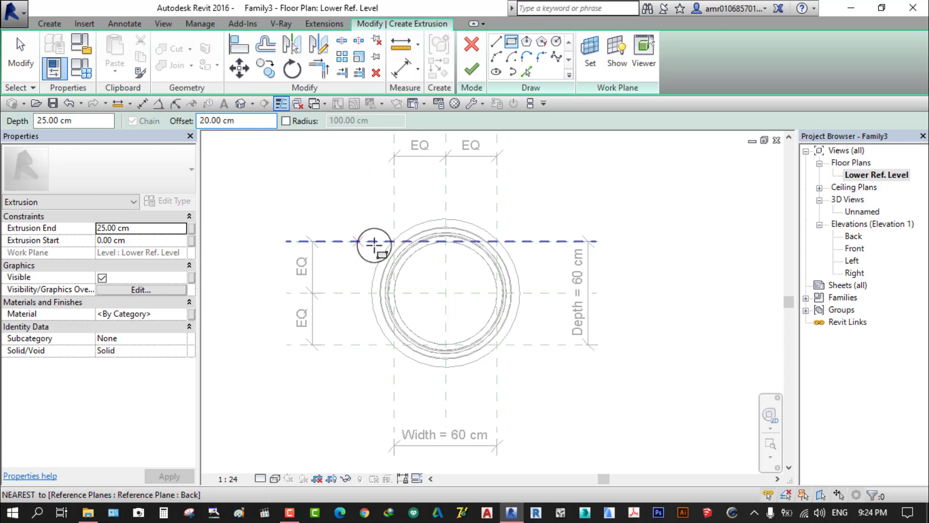
{"action": "scroll", "coordinate": [375, 245], "scroll_direction": "up", "scroll_amount": 2}
{"action": "scroll", "coordinate": [380, 251], "scroll_direction": "up", "scroll_amount": 3}
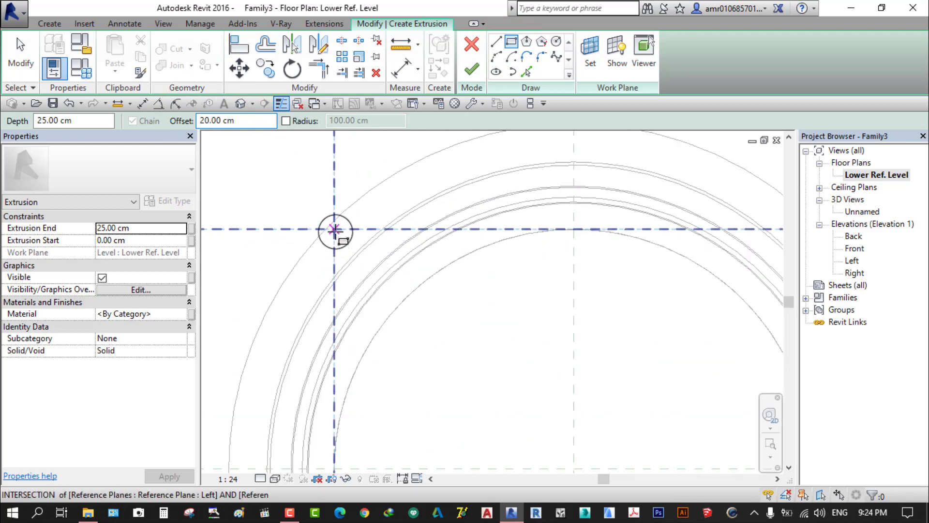
Sketch the 25 cm deep square outline between opposite reference-plane intersections
{"action": "left_click", "coordinate": [334, 231]}
{"action": "scroll", "coordinate": [487, 353], "scroll_direction": "up", "scroll_amount": 2}
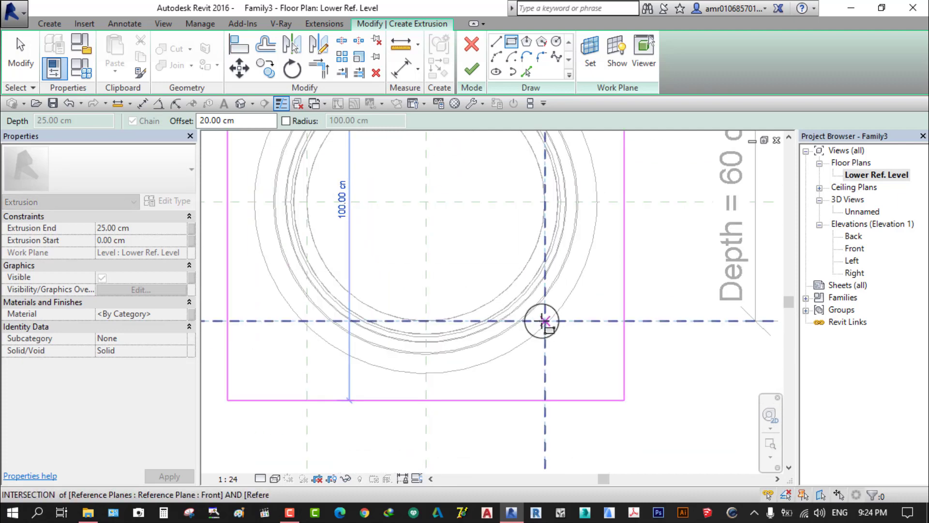
{"action": "scroll", "coordinate": [542, 321], "scroll_direction": "up", "scroll_amount": 2}
{"action": "scroll", "coordinate": [556, 339], "scroll_direction": "up", "scroll_amount": 2}
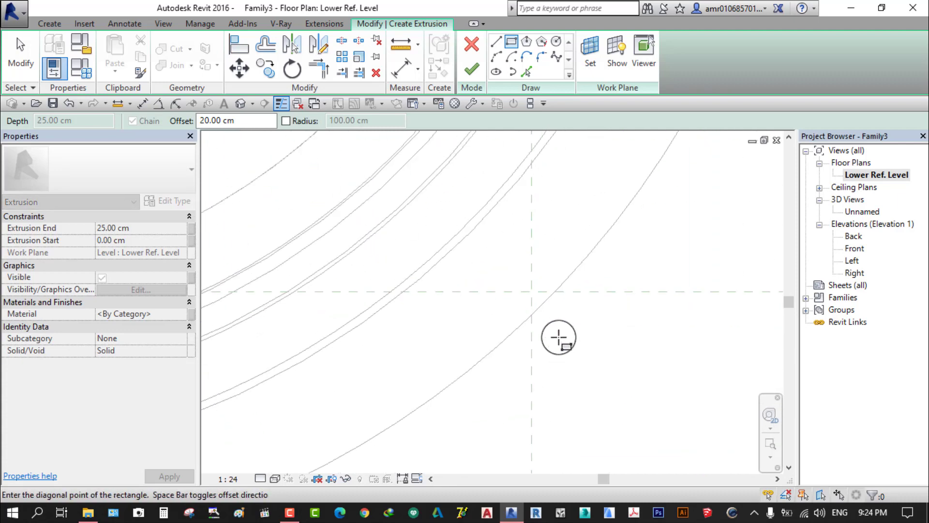
{"action": "left_click", "coordinate": [532, 291]}
{"action": "scroll", "coordinate": [531, 314], "scroll_direction": "down", "scroll_amount": 3}
{"action": "scroll", "coordinate": [531, 329], "scroll_direction": "down", "scroll_amount": 2}
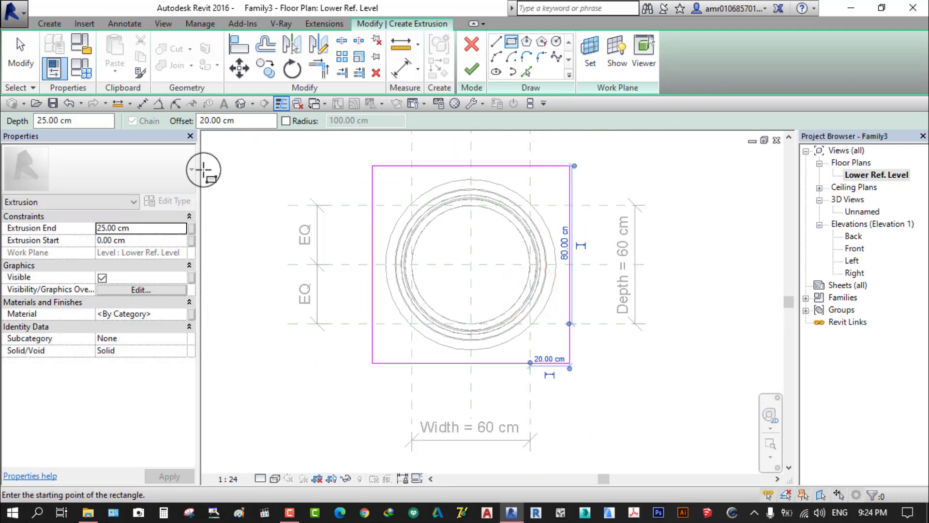
{"action": "key", "text": "Escape"}
{"action": "key", "text": "Escape"}
Recentre the plan on the square sketch and switch to the Front elevation
{"action": "scroll", "coordinate": [506, 299], "scroll_direction": "up", "scroll_amount": 1}
{"action": "middle_click_drag", "start_coordinate": [530, 345], "coordinate": [538, 385]}
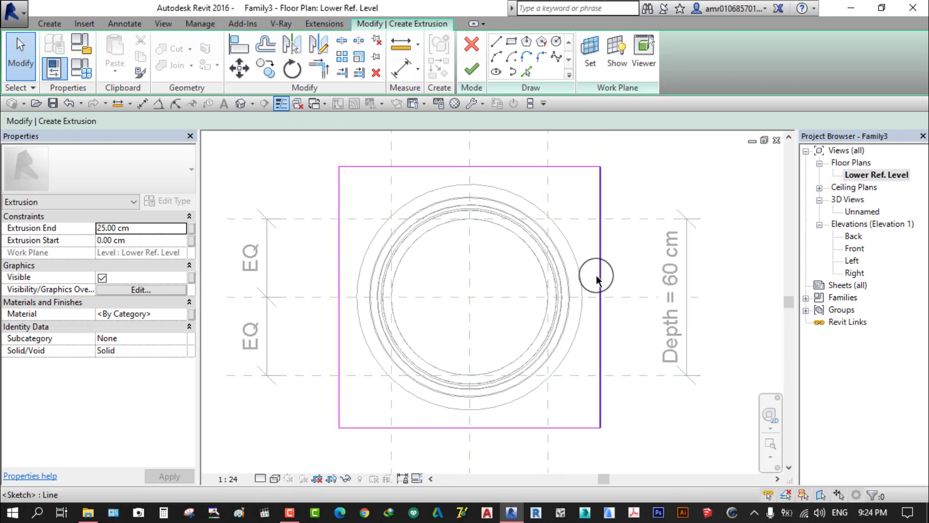
{"action": "double_click", "coordinate": [854, 249]}
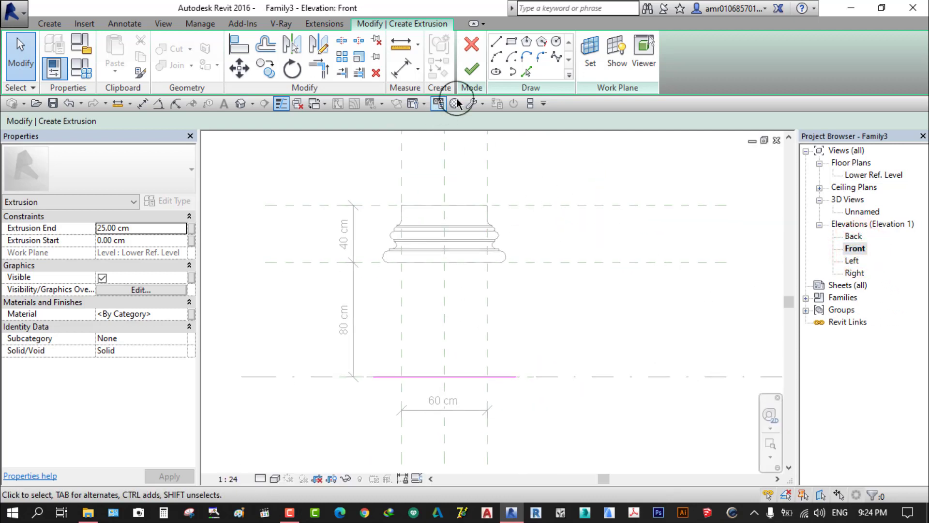
Finish the square plinth and align-lock its top to the moulded base's bottom plane at 80 cm
{"action": "left_click", "coordinate": [472, 71]}
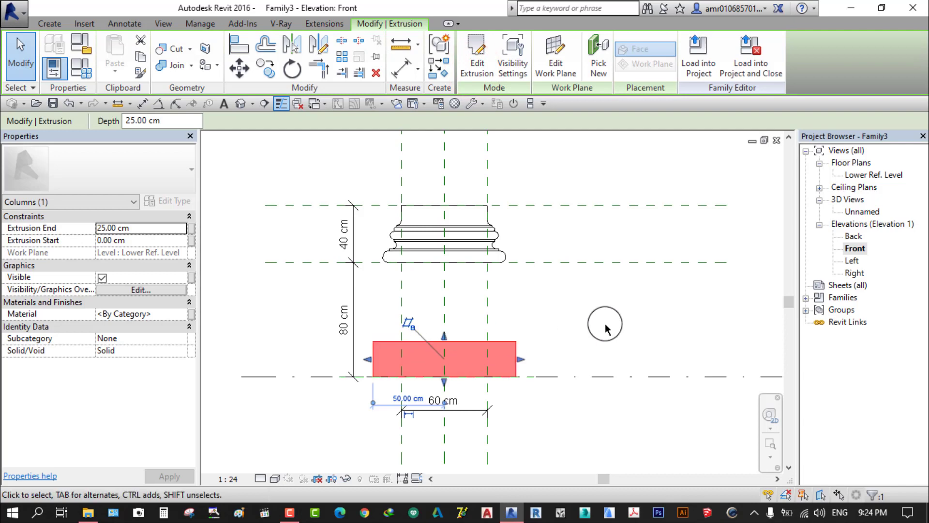
{"action": "left_click", "coordinate": [239, 45]}
{"action": "left_click", "coordinate": [560, 263]}
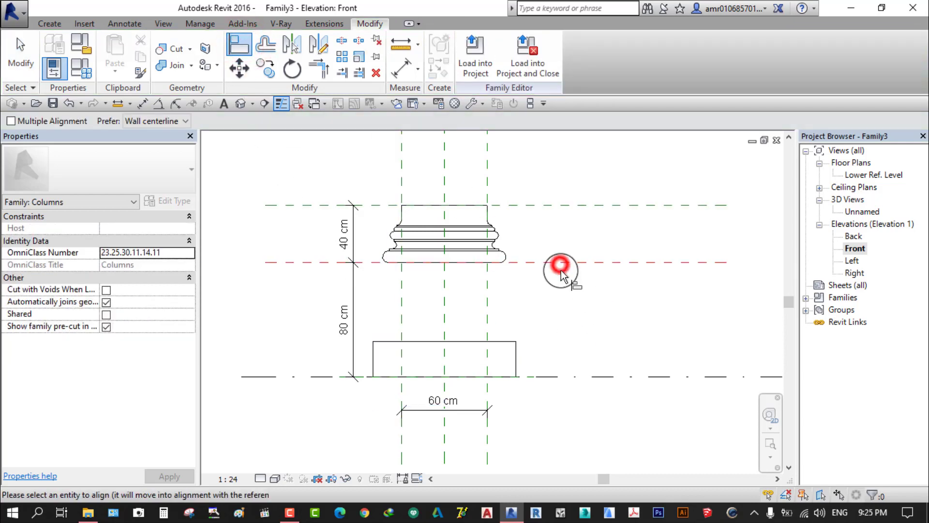
{"action": "left_click", "coordinate": [461, 341]}
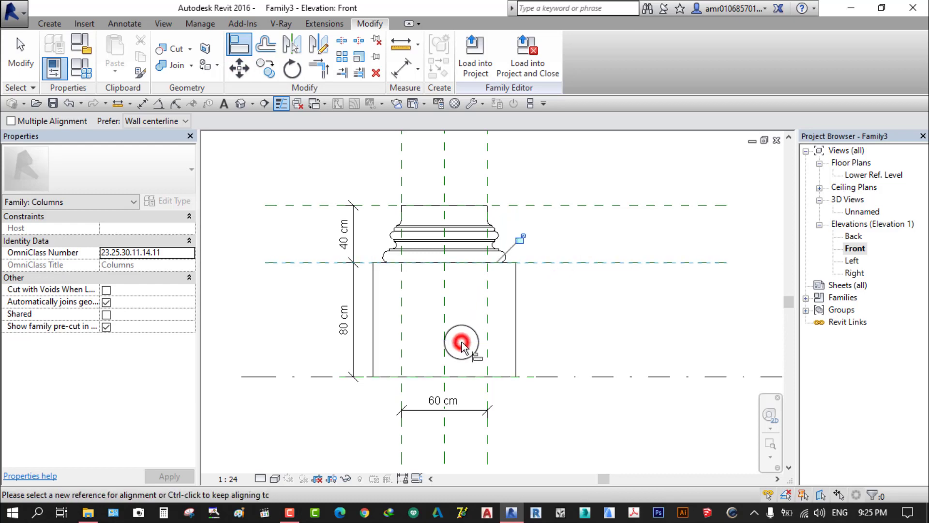
{"action": "left_click", "coordinate": [520, 239]}
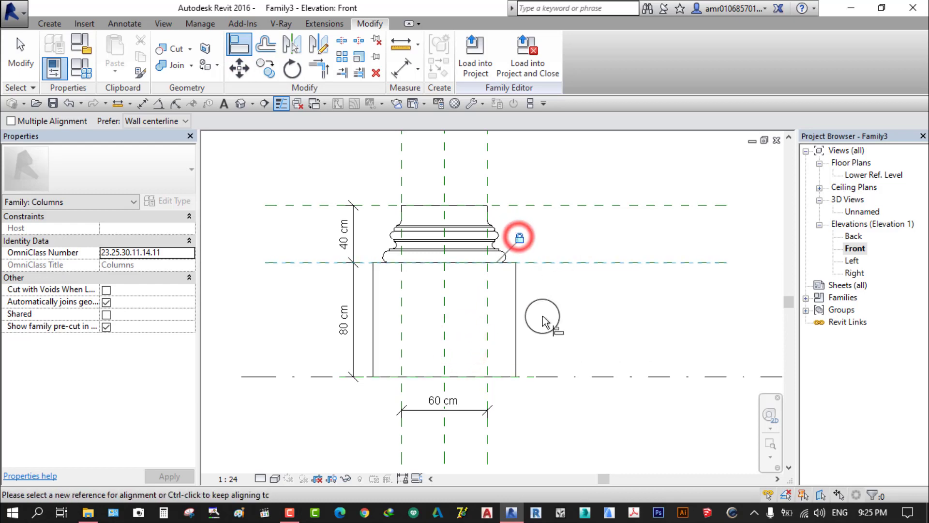
{"action": "left_click", "coordinate": [12, 68]}
In the default 3D view, set Detail Level to Fine and Visual Style to Shaded
{"action": "left_click", "coordinate": [240, 104]}
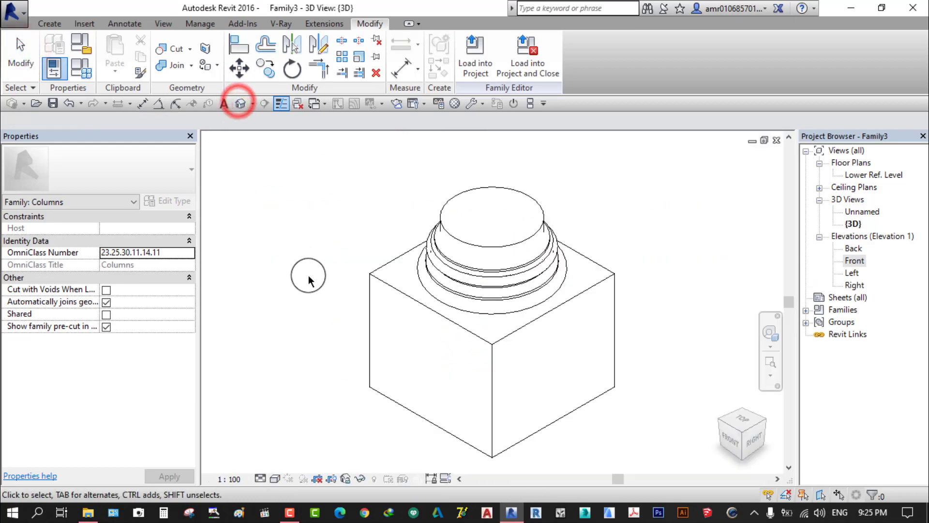
{"action": "left_click", "coordinate": [261, 479]}
{"action": "left_click", "coordinate": [273, 464]}
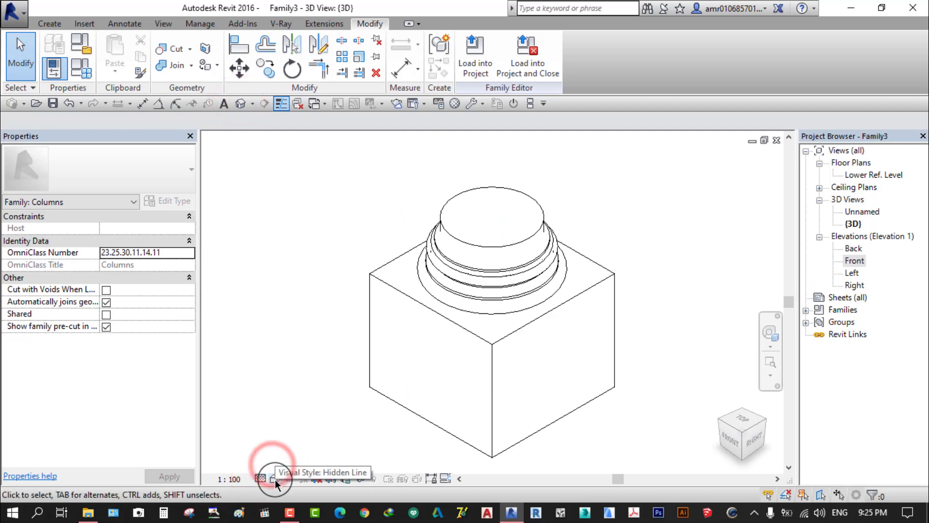
{"action": "left_click", "coordinate": [274, 479]}
{"action": "left_click", "coordinate": [306, 423]}
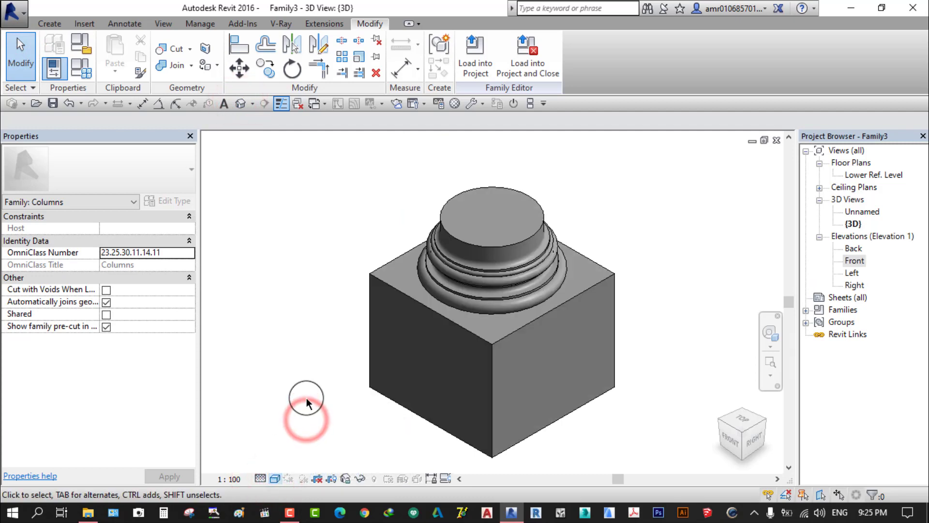
Orbit the shaded model, then reset to the fitted ViewCube corner view
{"action": "mouse_move", "coordinate": [300, 389]}
{"action": "middle_mouse_down", "text": "shift"}
{"action": "mouse_move", "coordinate": [525, 286]}
{"action": "mouse_move", "coordinate": [359, 386]}
{"action": "middle_mouse_up", "text": "shift"}
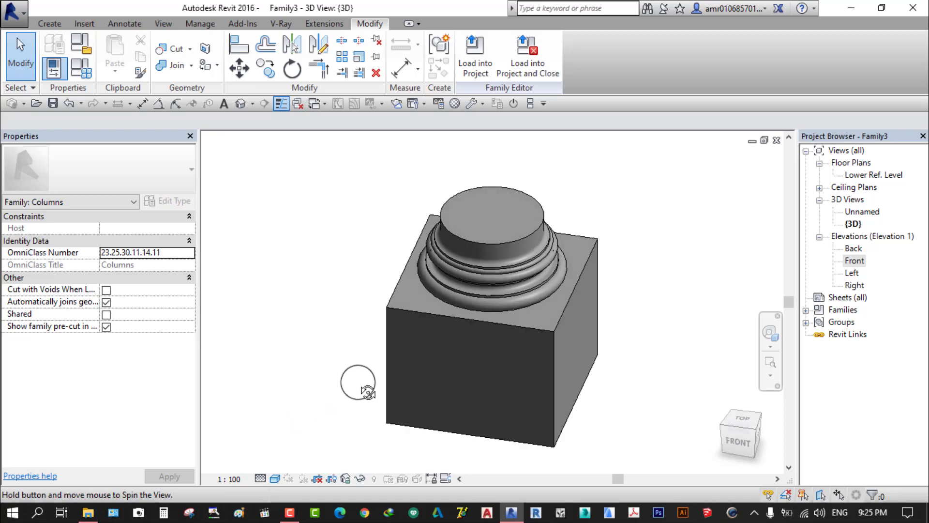
{"action": "scroll", "coordinate": [454, 295], "scroll_direction": "down", "scroll_amount": 2}
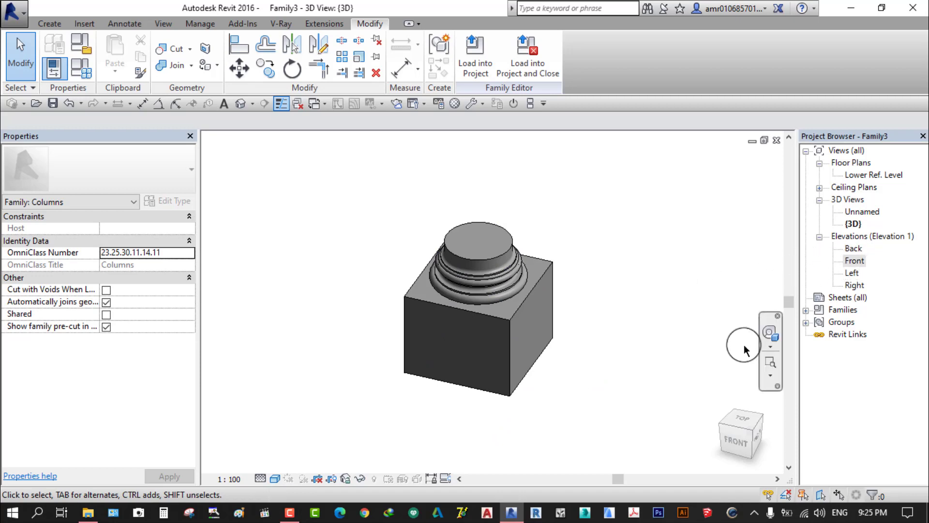
{"action": "left_click", "coordinate": [720, 466]}
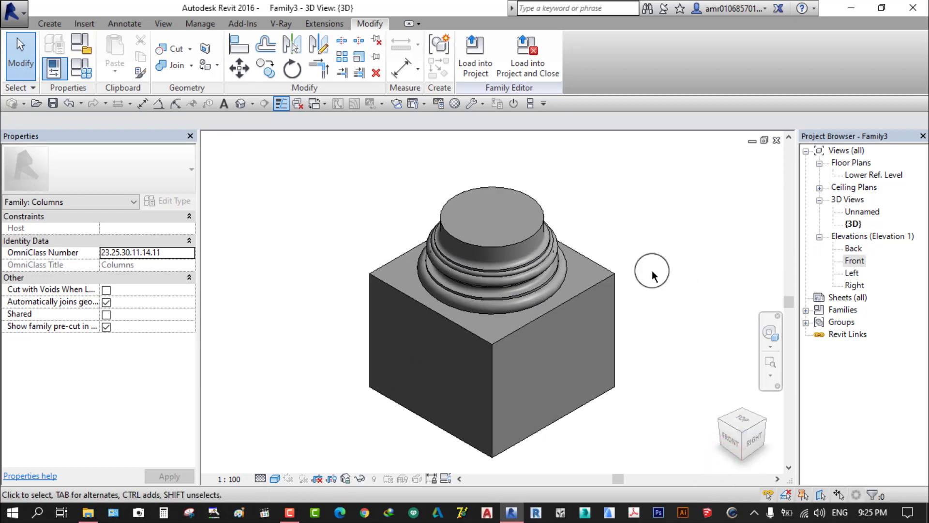
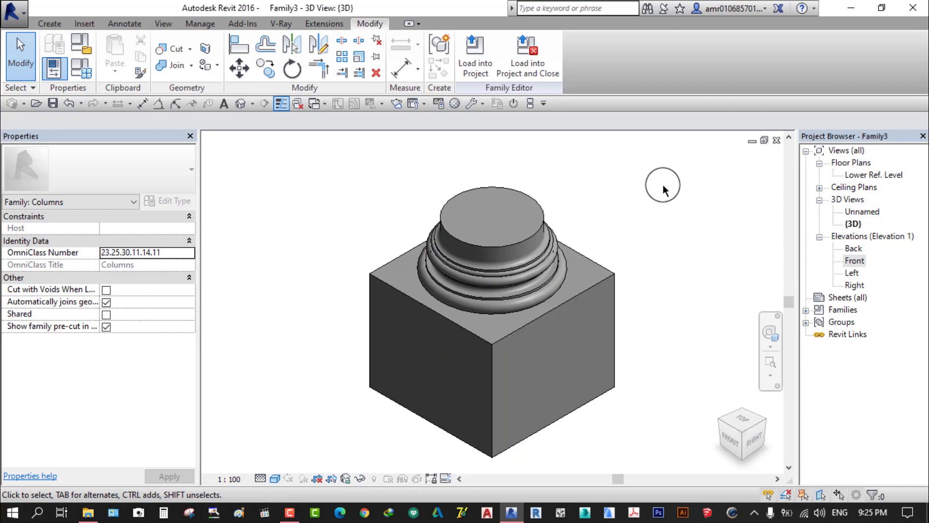
Switch to Hidden Line style and begin a sweep path along the plinth's front bottom edges
{"action": "left_click", "coordinate": [275, 478]}
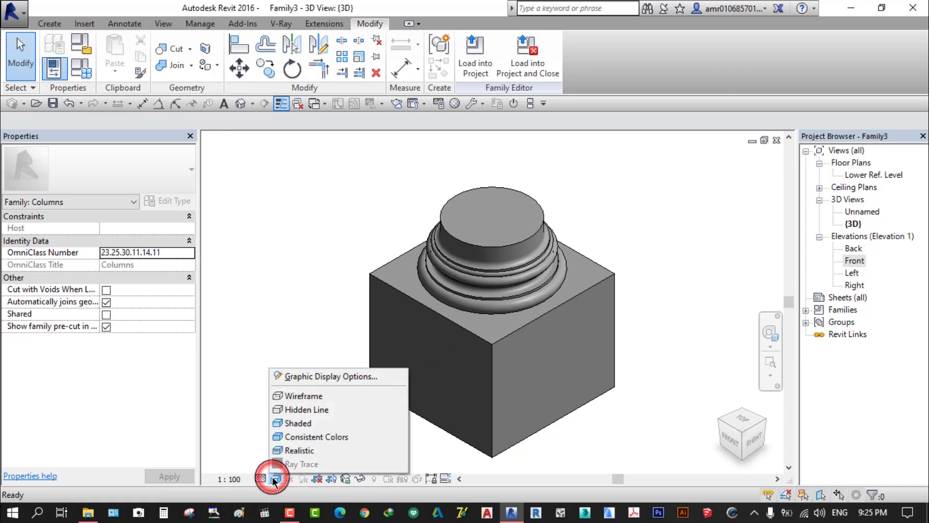
{"action": "left_click", "coordinate": [306, 409]}
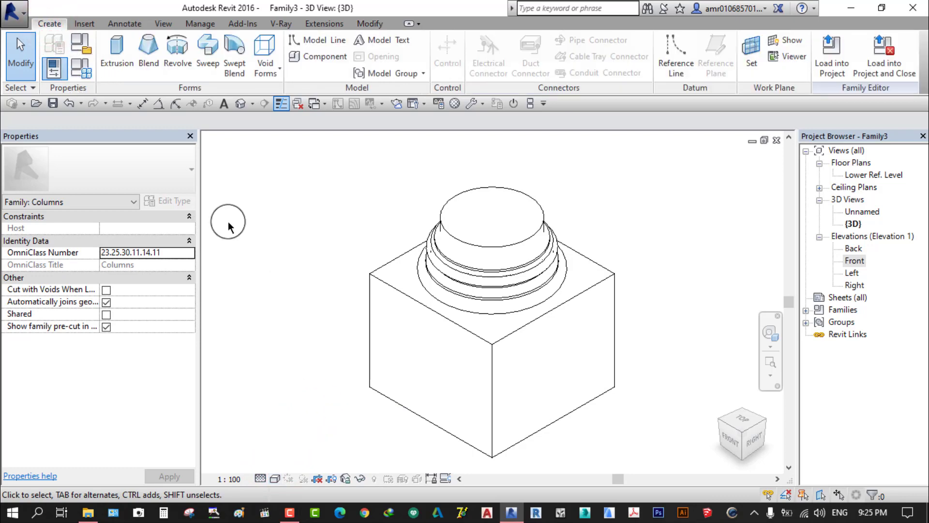
{"action": "left_click", "coordinate": [208, 61]}
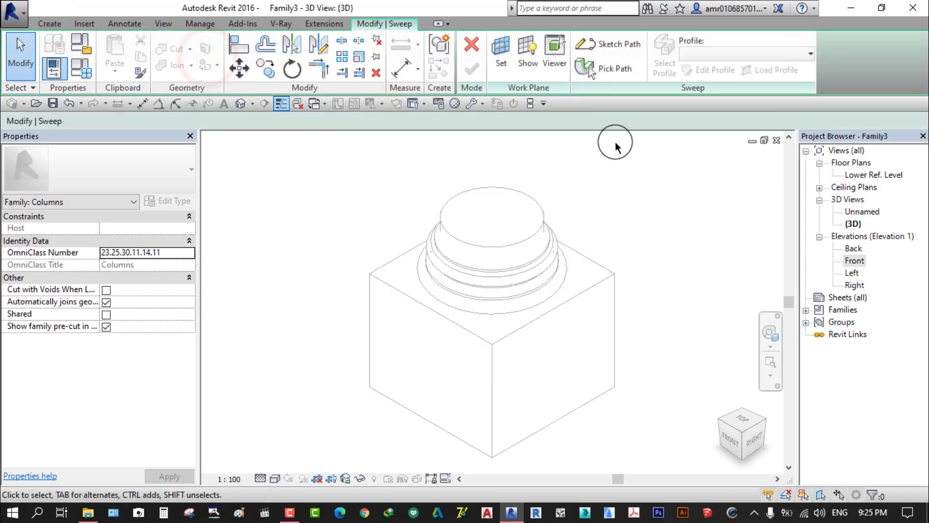
{"action": "left_click", "coordinate": [613, 72]}
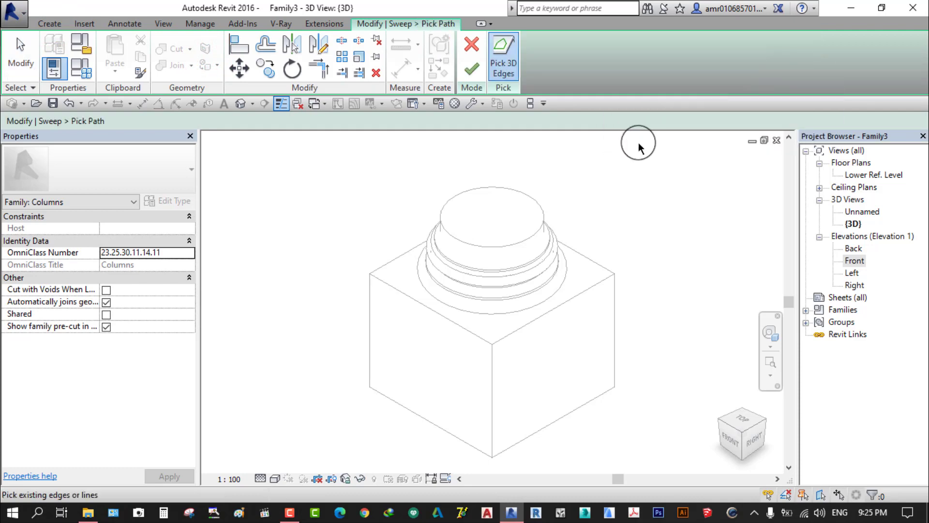
{"action": "left_click", "coordinate": [579, 406]}
{"action": "left_click", "coordinate": [428, 423]}
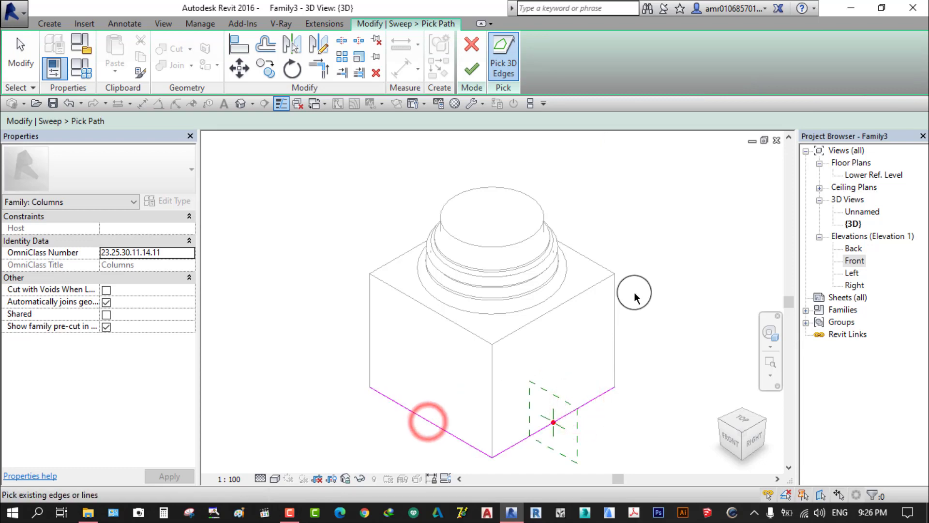
Complete the four-edge bottom path, then cancel the sweep without drawing a profile
{"action": "left_click", "coordinate": [742, 413]}
{"action": "left_click", "coordinate": [591, 415]}
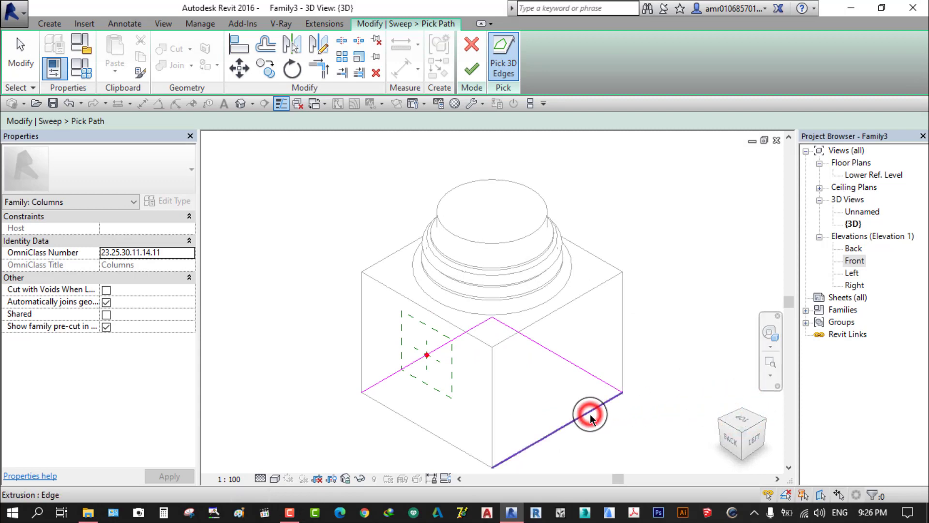
{"action": "left_click", "coordinate": [410, 423]}
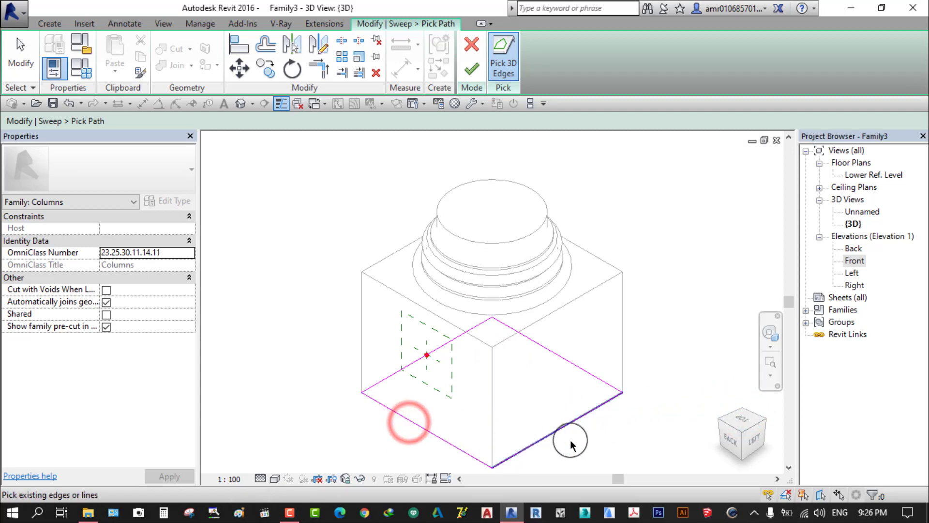
{"action": "mouse_move", "coordinate": [742, 434]}
{"action": "left_click", "coordinate": [721, 463]}
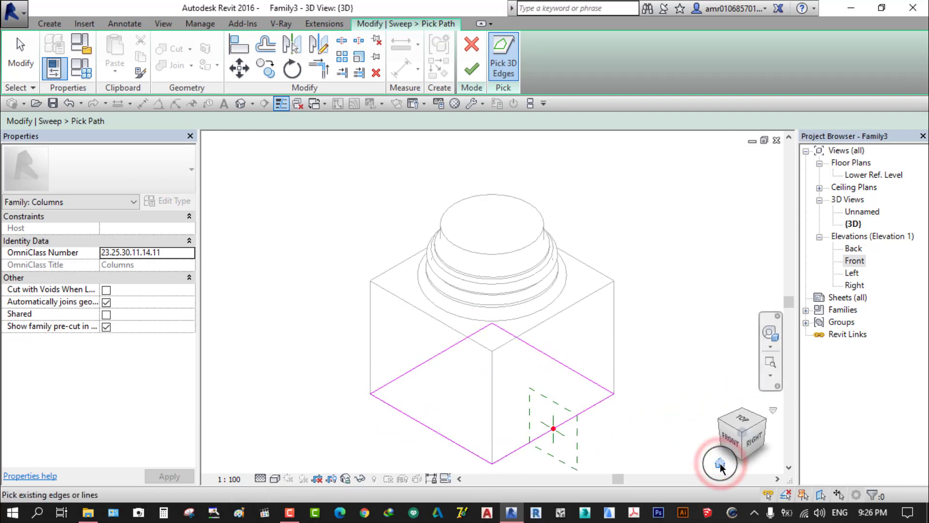
{"action": "left_click", "coordinate": [481, 72]}
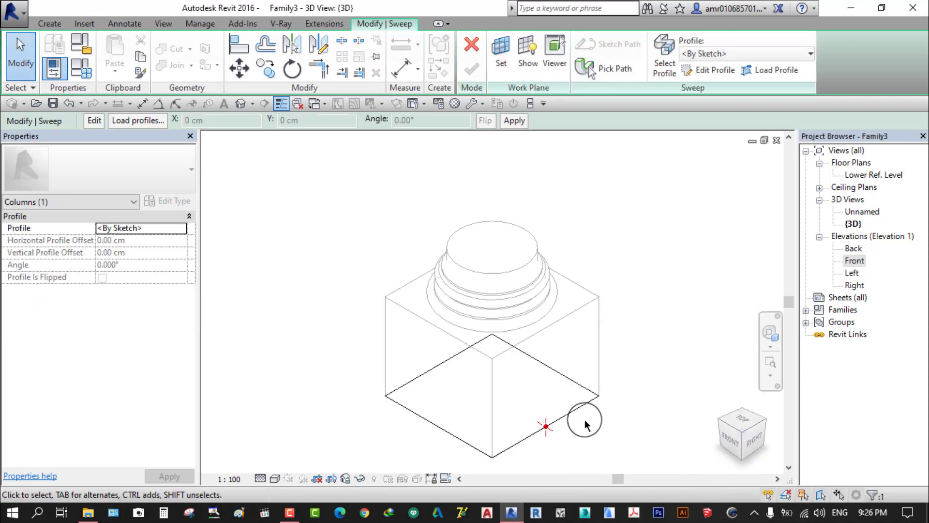
{"action": "middle_click_drag", "start_coordinate": [633, 311], "coordinate": [595, 259]}
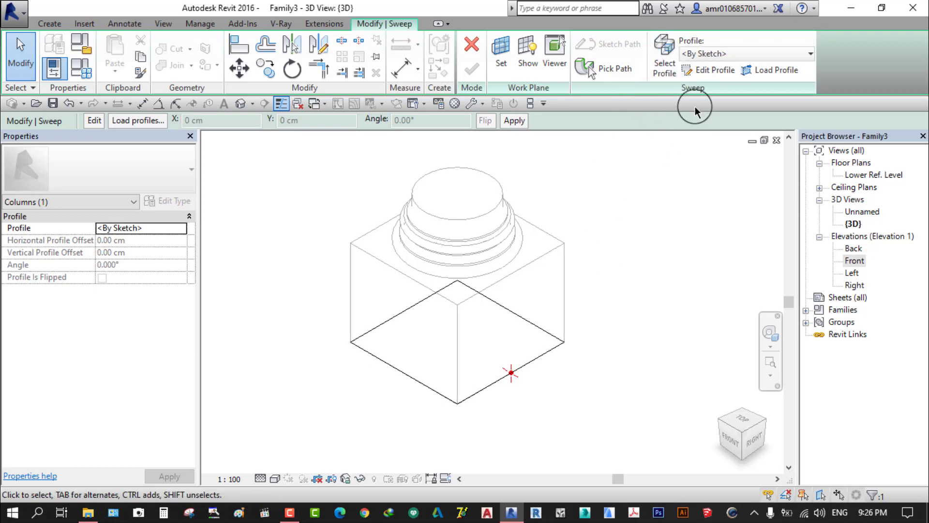
{"action": "left_click", "coordinate": [715, 70]}
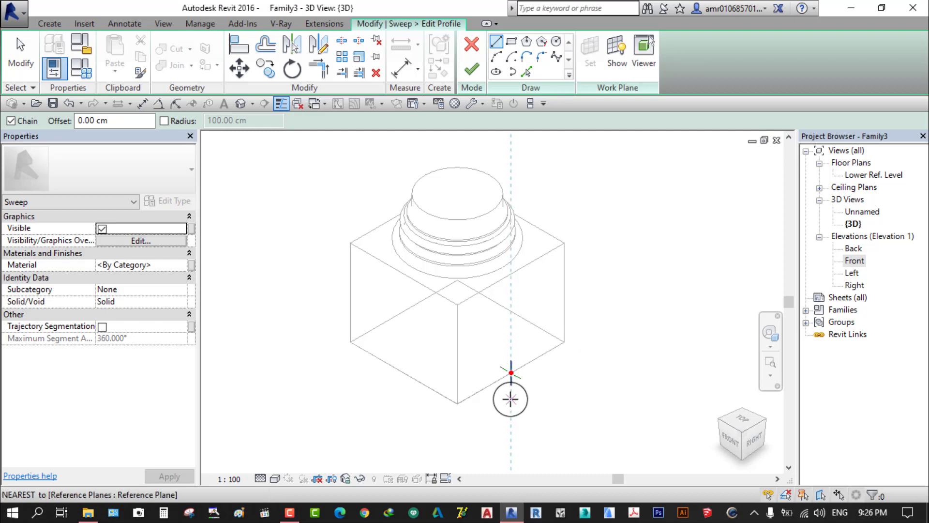
{"action": "left_click", "coordinate": [471, 44]}
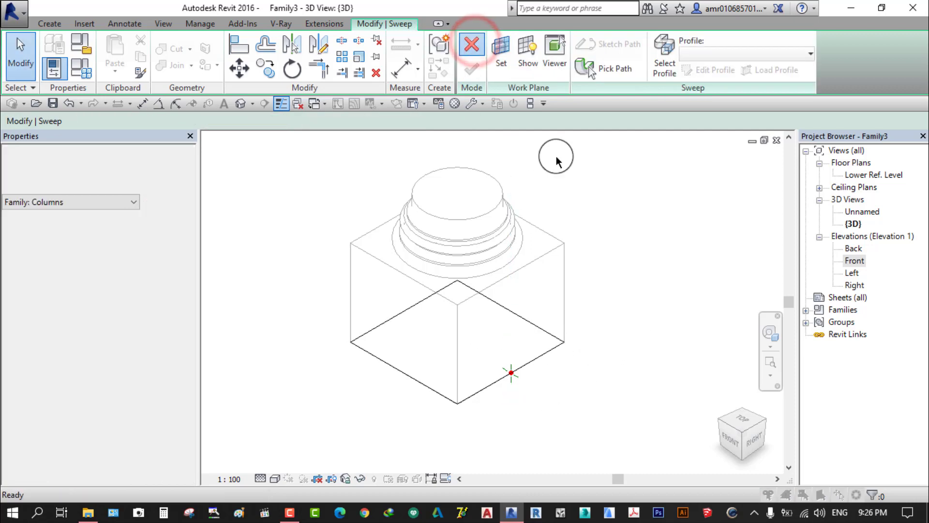
{"action": "left_click", "coordinate": [474, 43]}
Discard the trial sweep and open the Front elevation view
{"action": "left_click", "coordinate": [501, 265]}
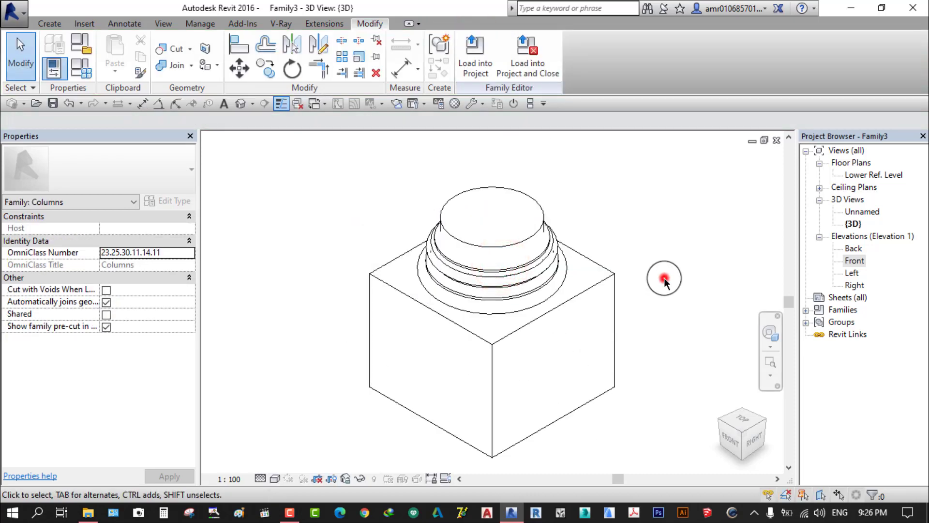
{"action": "left_click", "coordinate": [855, 262]}
{"action": "double_click", "coordinate": [854, 262]}
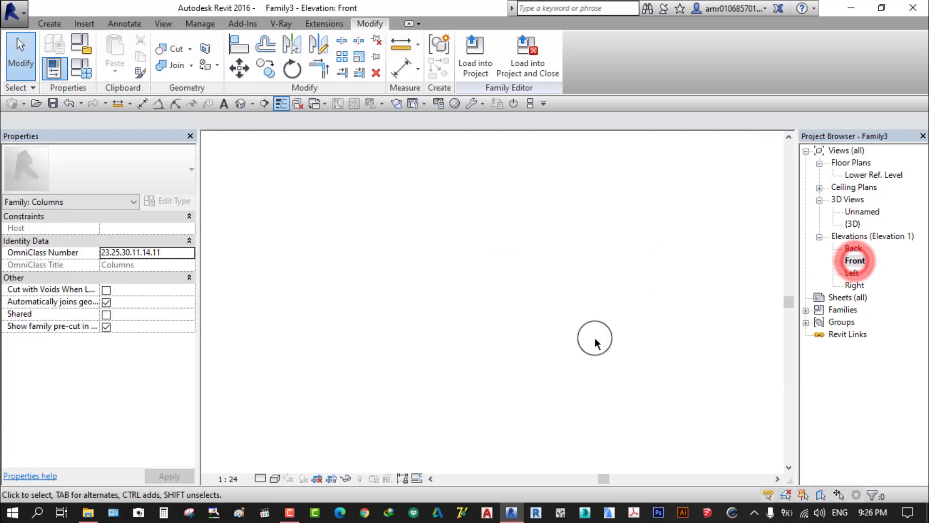
{"action": "scroll", "coordinate": [432, 314], "scroll_direction": "up", "scroll_amount": 1}
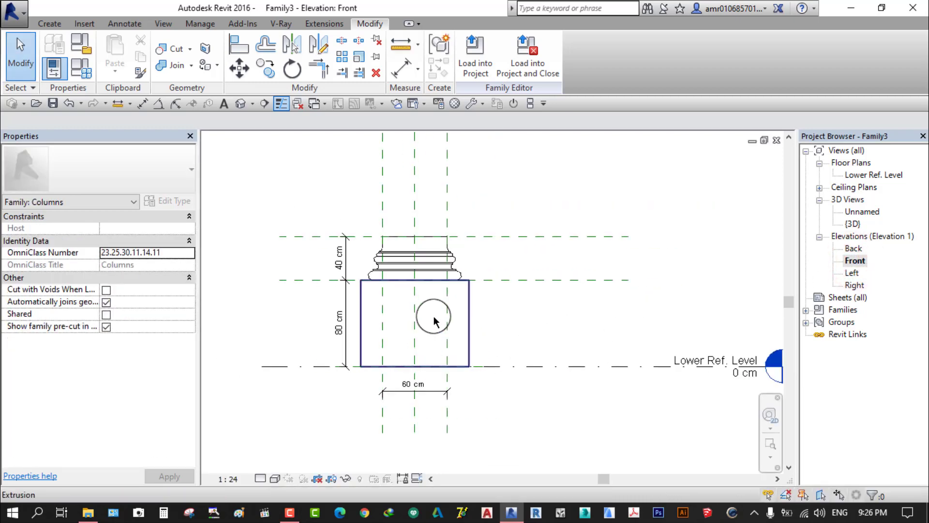
{"action": "scroll", "coordinate": [432, 314], "scroll_direction": "up", "scroll_amount": 1}
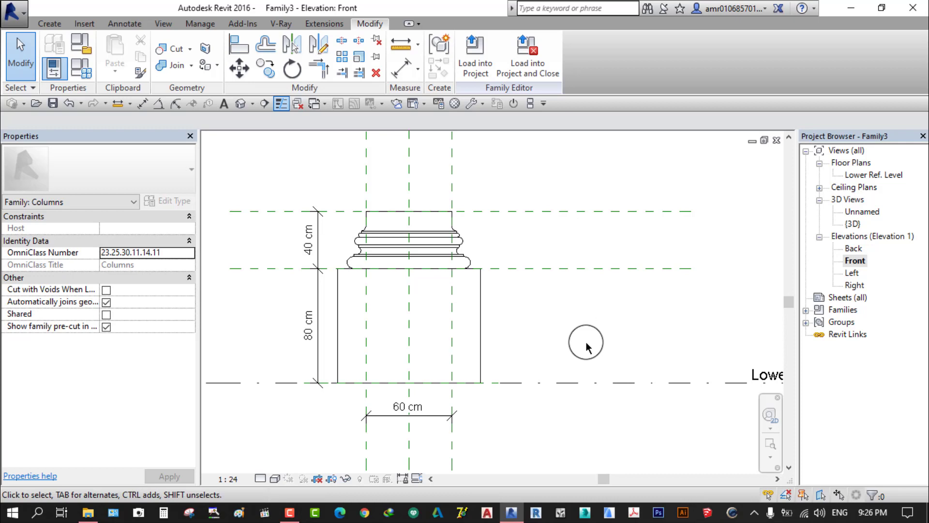
Drag molding image 3.jpg from File Explorer into the elevation, right of the column
{"action": "left_click", "coordinate": [88, 513]}
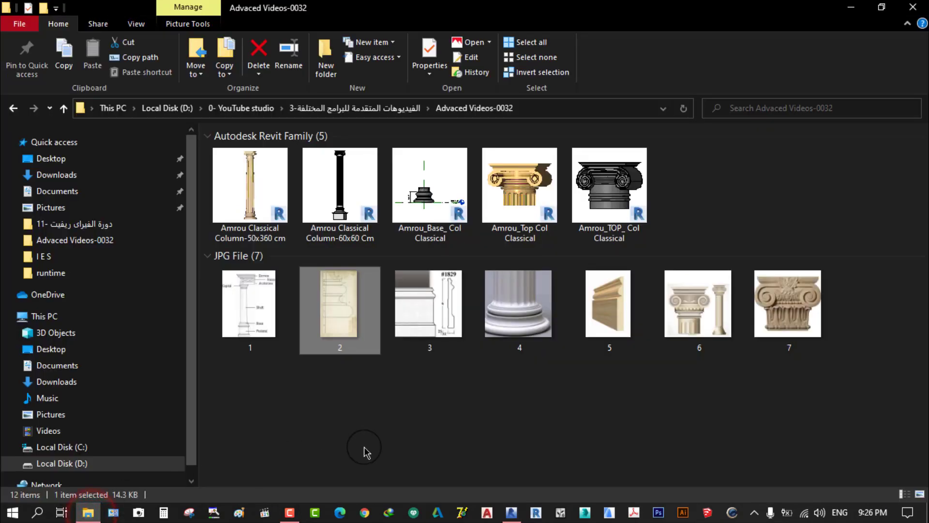
{"action": "left_click", "coordinate": [446, 312]}
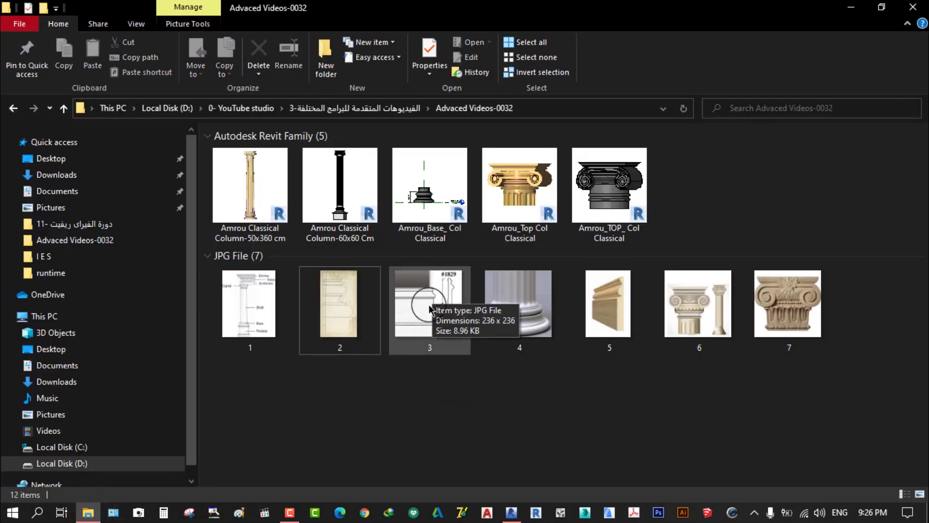
{"action": "left_click_drag", "start_coordinate": [413, 296], "coordinate": [428, 306]}
{"action": "left_click_drag", "start_coordinate": [541, 398], "coordinate": [621, 327]}
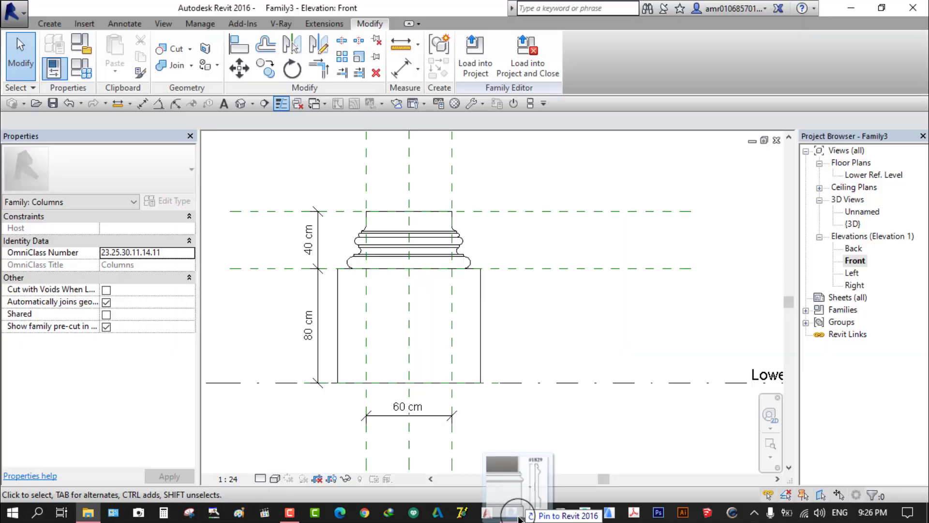
{"action": "left_click_drag", "start_coordinate": [637, 295], "coordinate": [639, 290]}
{"action": "left_click", "coordinate": [629, 309]}
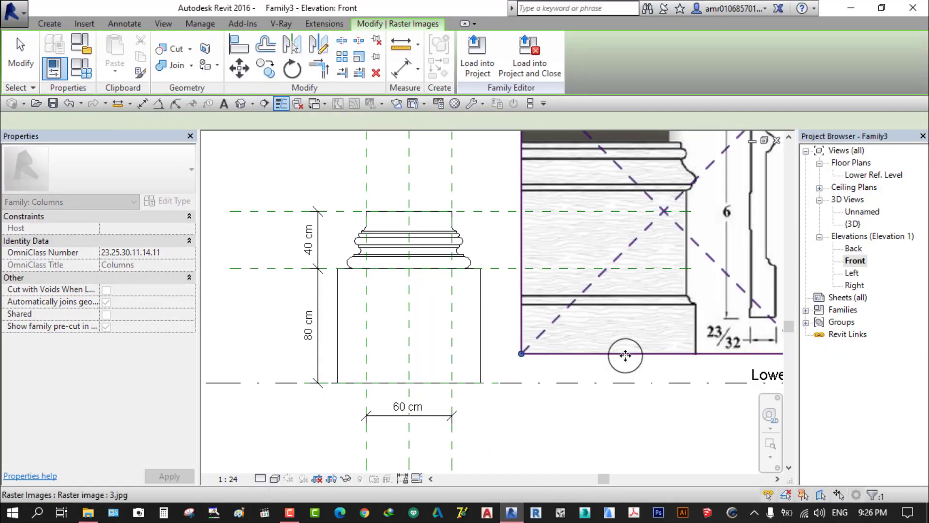
{"action": "scroll", "coordinate": [624, 349], "scroll_direction": "down", "scroll_amount": 2}
{"action": "scroll", "coordinate": [658, 342], "scroll_direction": "down", "scroll_amount": 2}
{"action": "mouse_move", "coordinate": [560, 296]}
{"action": "left_mouse_down"}
{"action": "mouse_move", "coordinate": [611, 238]}
{"action": "mouse_move", "coordinate": [606, 254]}
{"action": "left_mouse_up"}
{"action": "left_click", "coordinate": [468, 206]}
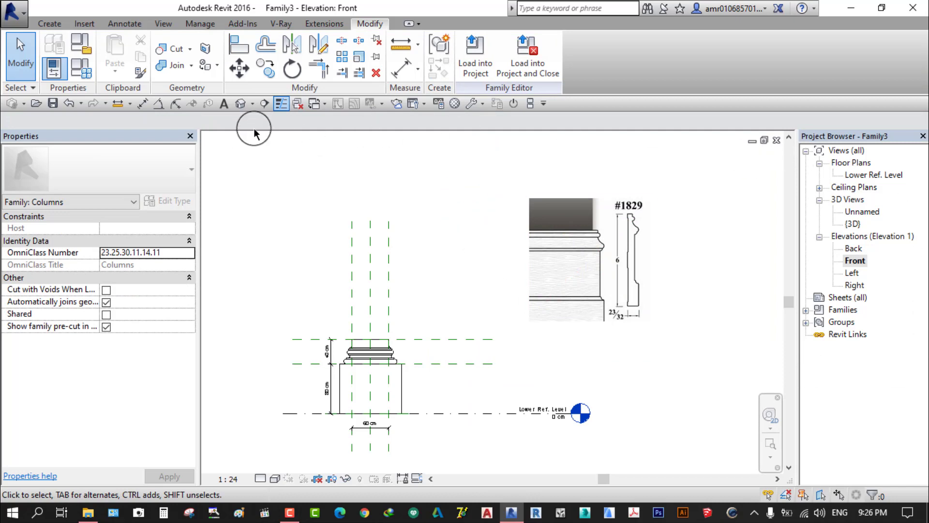
Return to the default {3D} view
{"action": "left_click", "coordinate": [240, 104]}
{"action": "left_click", "coordinate": [632, 203]}
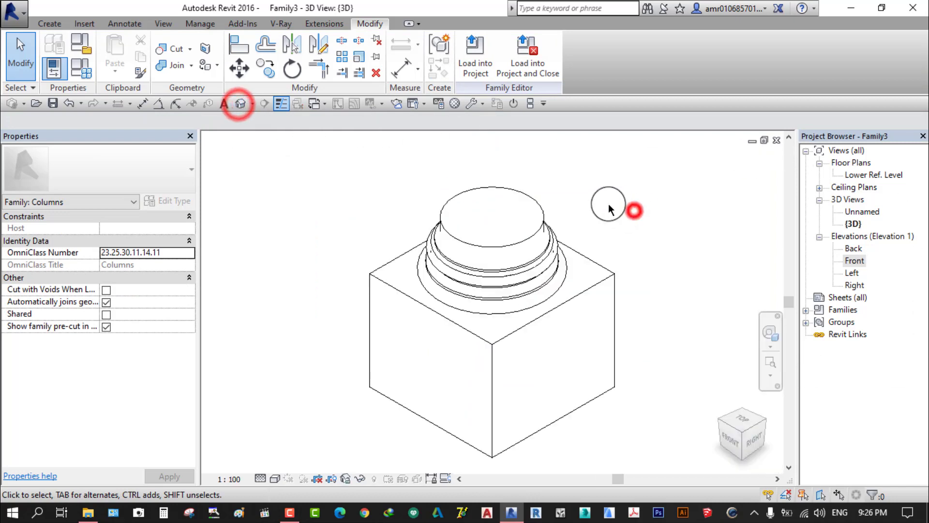
{"action": "left_click", "coordinate": [46, 23]}
Create a new sweep whose picked path runs along the plinth's four bottom edges, then show Front elevation
{"action": "left_click", "coordinate": [207, 52]}
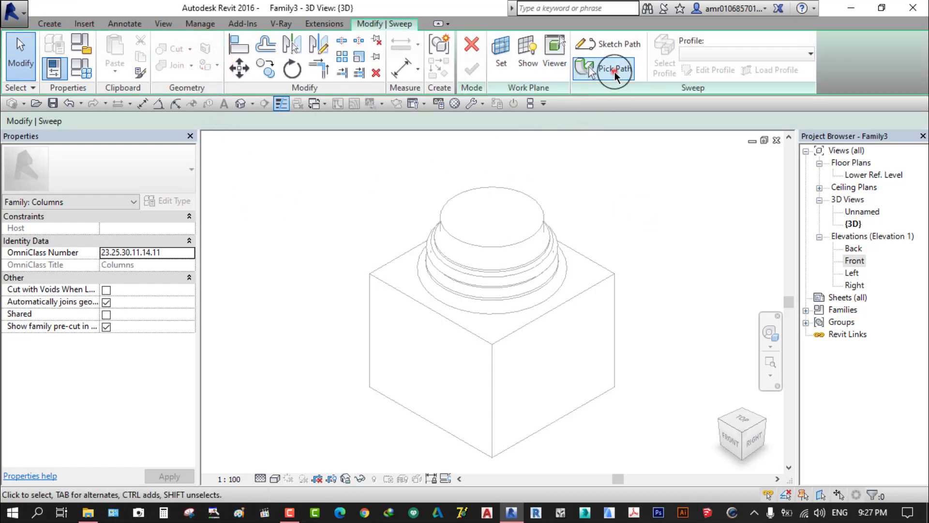
{"action": "left_click", "coordinate": [614, 71]}
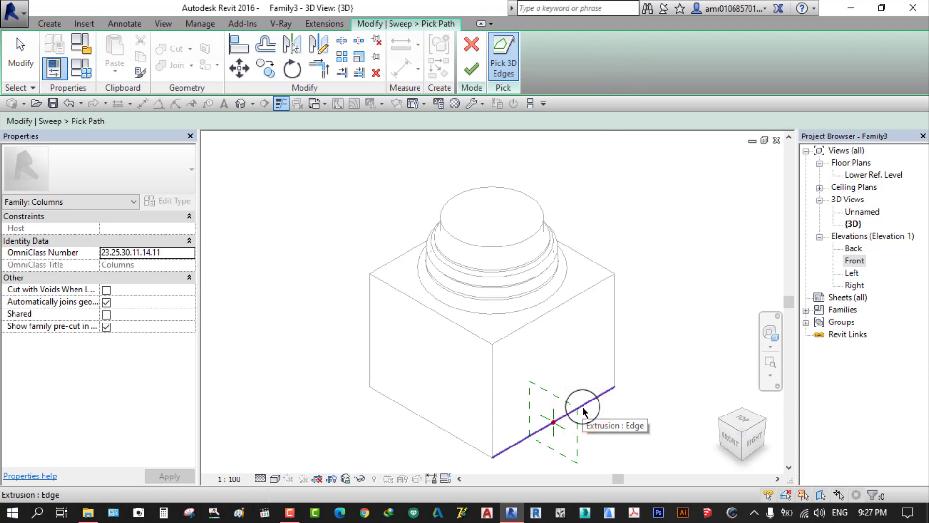
{"action": "left_click", "coordinate": [400, 404]}
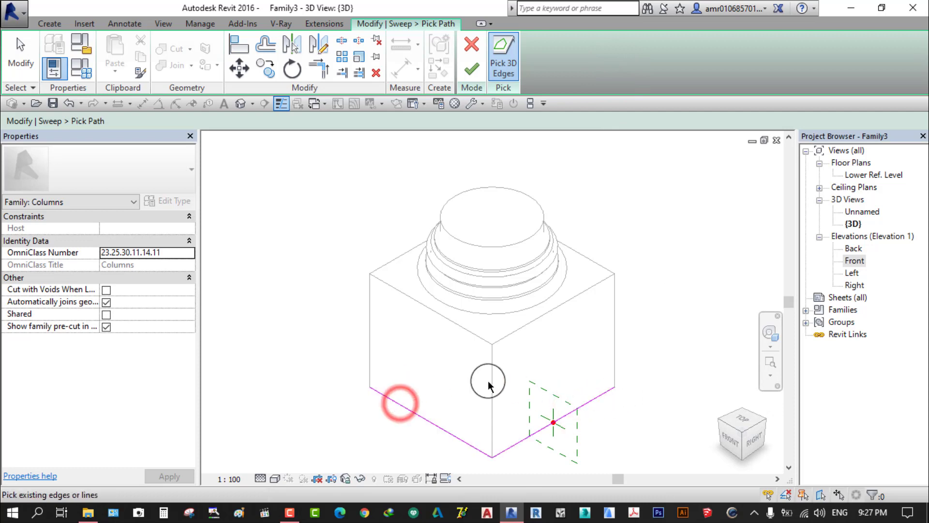
{"action": "left_click", "coordinate": [743, 412]}
{"action": "left_click", "coordinate": [561, 421]}
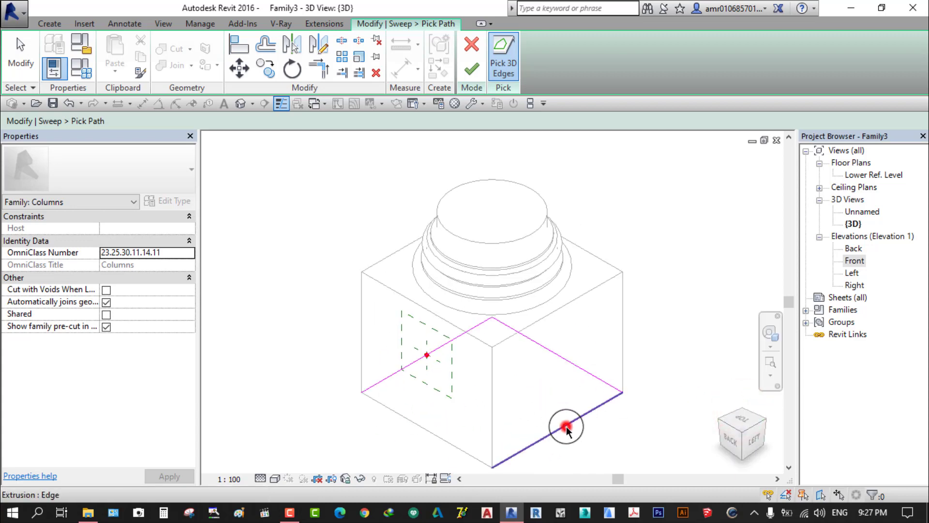
{"action": "left_click", "coordinate": [410, 421]}
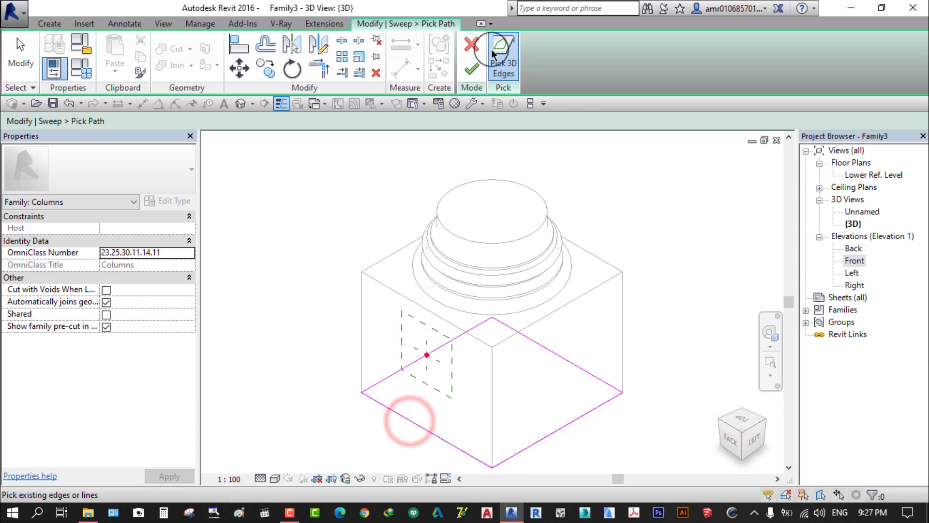
{"action": "left_click", "coordinate": [472, 69]}
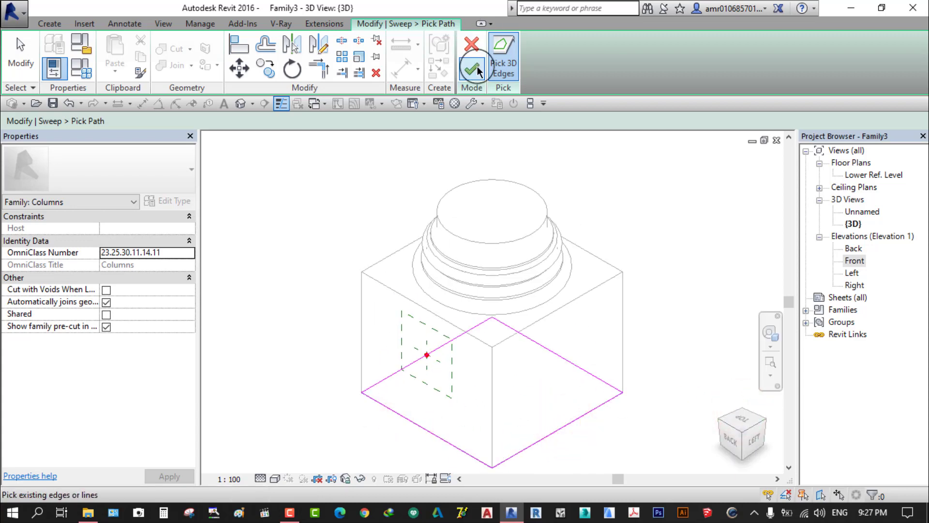
{"action": "double_click", "coordinate": [854, 261]}
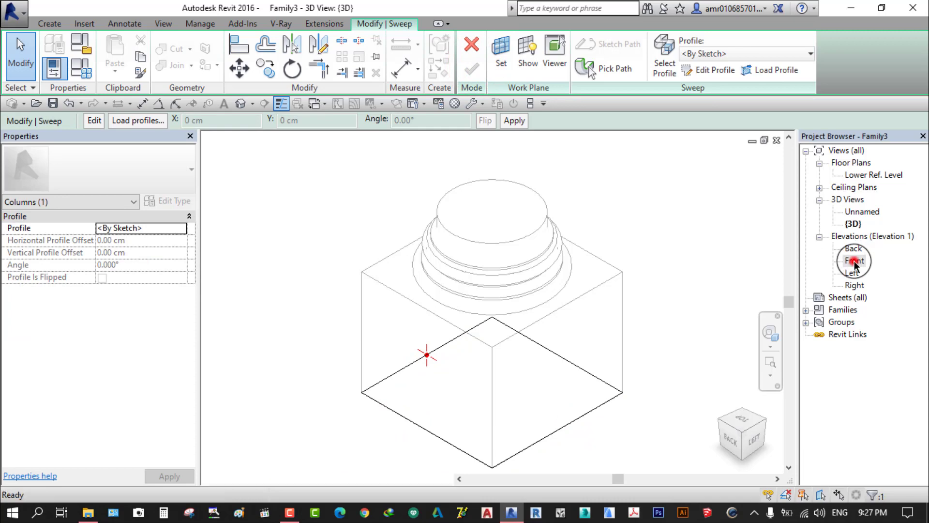
Zoom to the reference image and trace the profile's 18 cm bottom edge and 35 cm vertical edge
{"action": "left_click", "coordinate": [699, 73]}
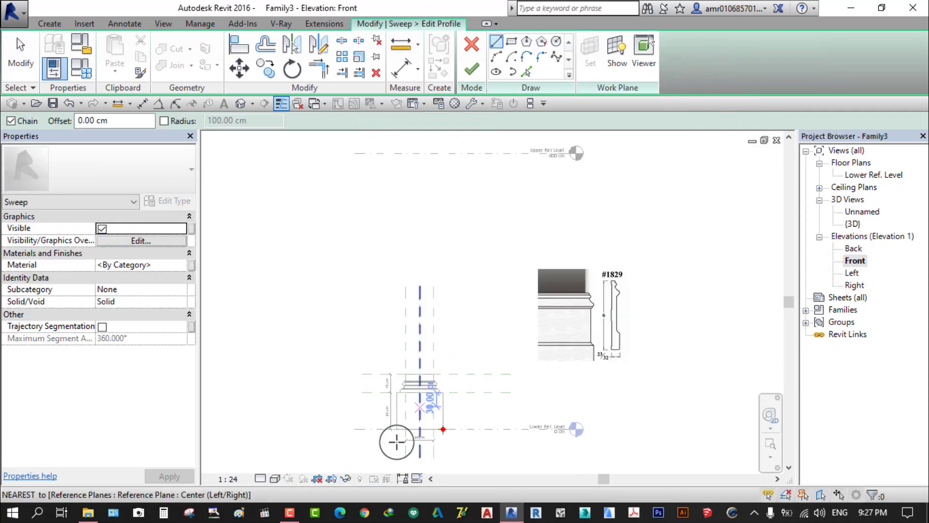
{"action": "scroll", "coordinate": [438, 426], "scroll_direction": "up", "scroll_amount": 2}
{"action": "scroll", "coordinate": [444, 411], "scroll_direction": "up", "scroll_amount": 3}
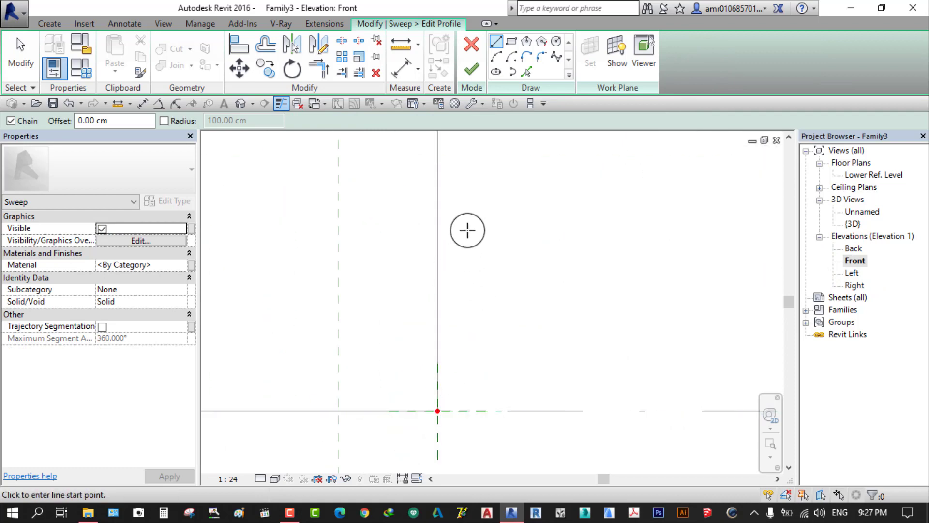
{"action": "scroll", "coordinate": [468, 230], "scroll_direction": "down", "scroll_amount": 2}
{"action": "scroll", "coordinate": [442, 339], "scroll_direction": "down", "scroll_amount": 2}
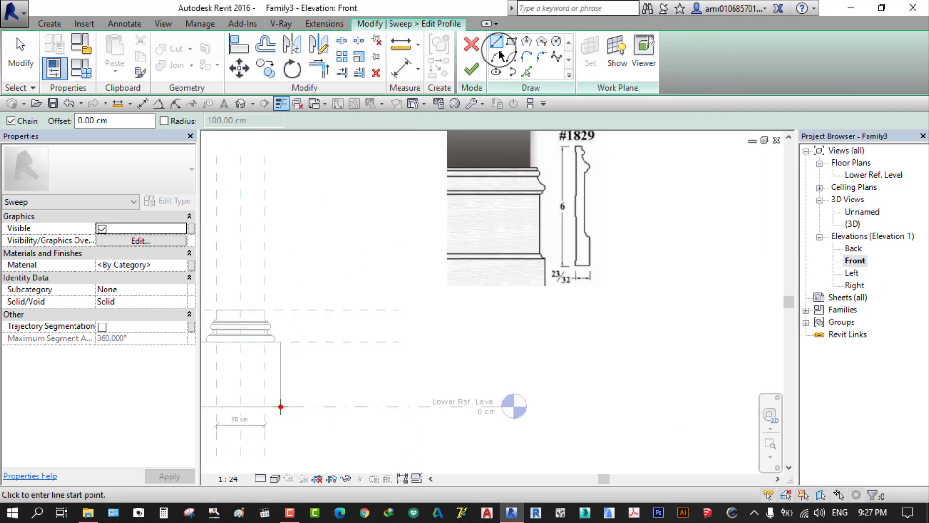
{"action": "scroll", "coordinate": [620, 255], "scroll_direction": "up", "scroll_amount": 3}
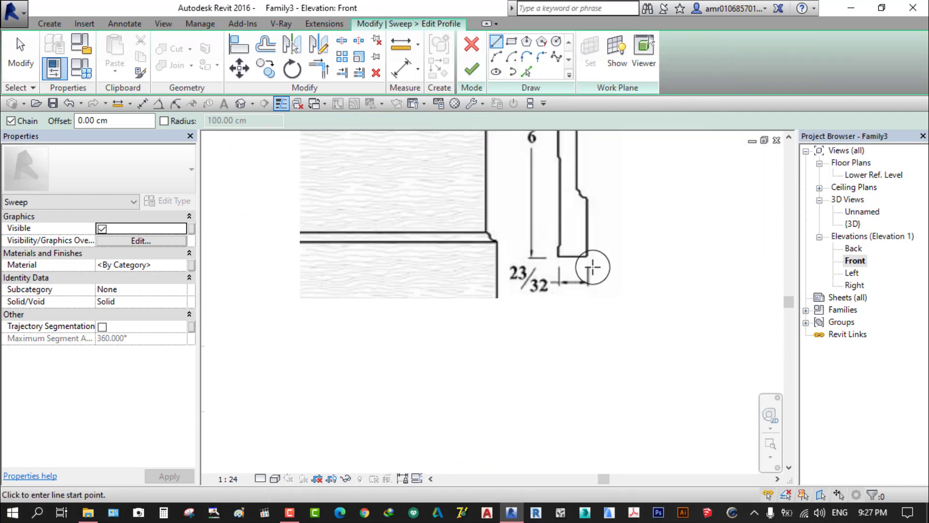
{"action": "scroll", "coordinate": [605, 251], "scroll_direction": "up", "scroll_amount": 2}
{"action": "scroll", "coordinate": [581, 307], "scroll_direction": "down", "scroll_amount": 2}
{"action": "scroll", "coordinate": [605, 348], "scroll_direction": "down", "scroll_amount": 2}
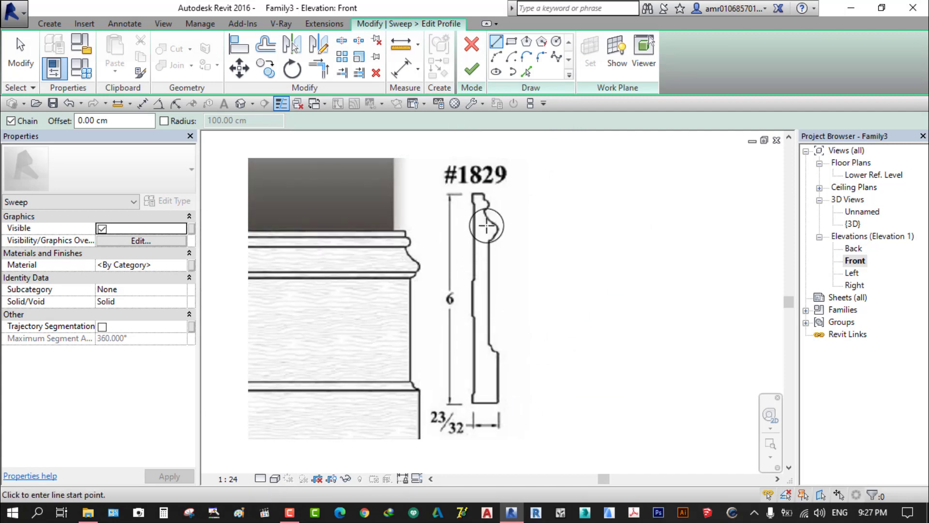
{"action": "scroll", "coordinate": [409, 271], "scroll_direction": "up", "scroll_amount": 1}
{"action": "scroll", "coordinate": [477, 368], "scroll_direction": "up", "scroll_amount": 2}
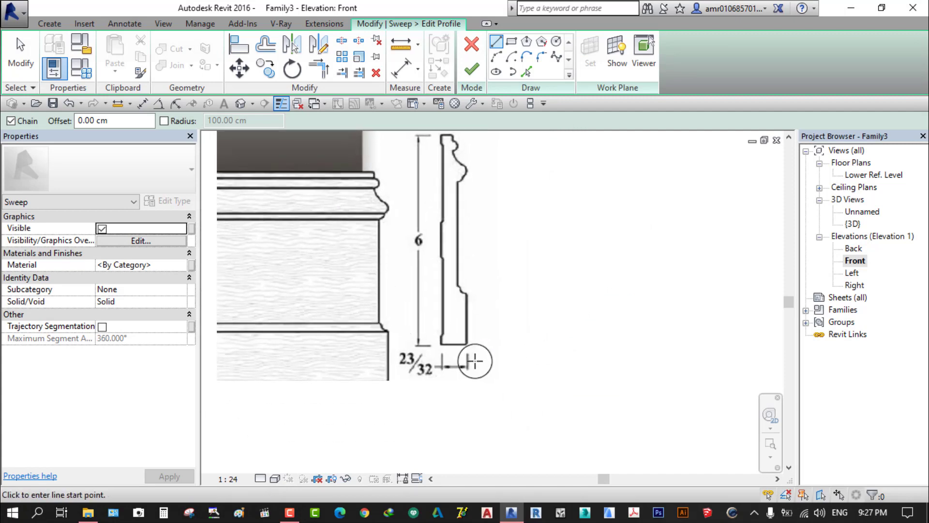
{"action": "scroll", "coordinate": [425, 360], "scroll_direction": "up", "scroll_amount": 2}
{"action": "scroll", "coordinate": [386, 322], "scroll_direction": "up", "scroll_amount": 2}
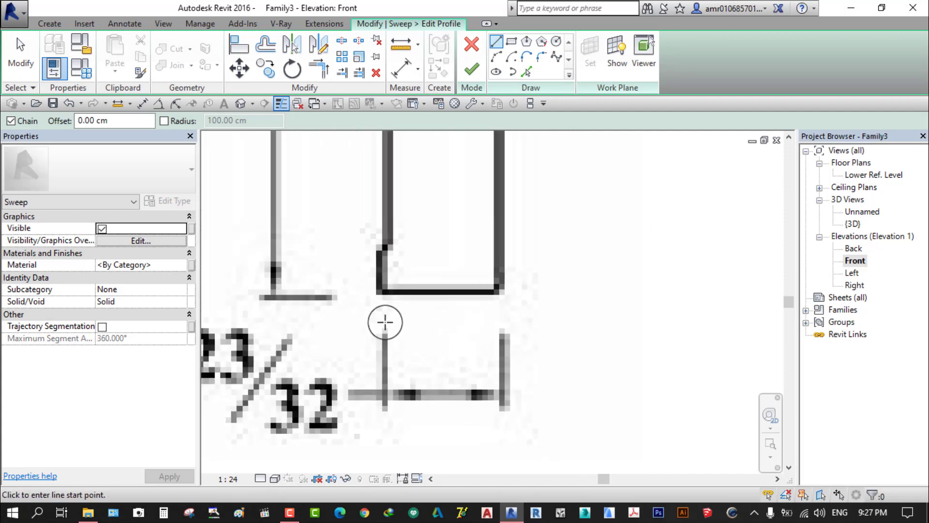
{"action": "left_click", "coordinate": [380, 290]}
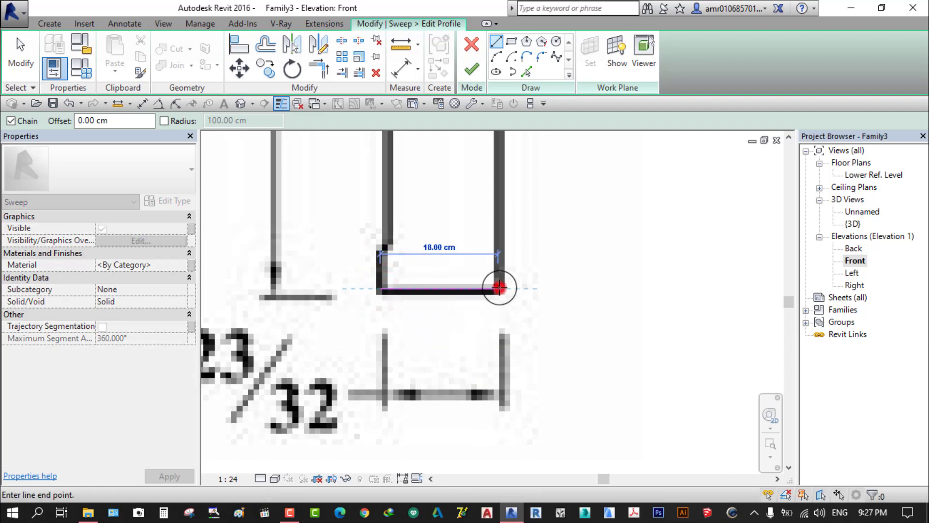
{"action": "left_click", "coordinate": [499, 287]}
{"action": "scroll", "coordinate": [573, 292], "scroll_direction": "down", "scroll_amount": 2}
{"action": "scroll", "coordinate": [447, 308], "scroll_direction": "up", "scroll_amount": 3}
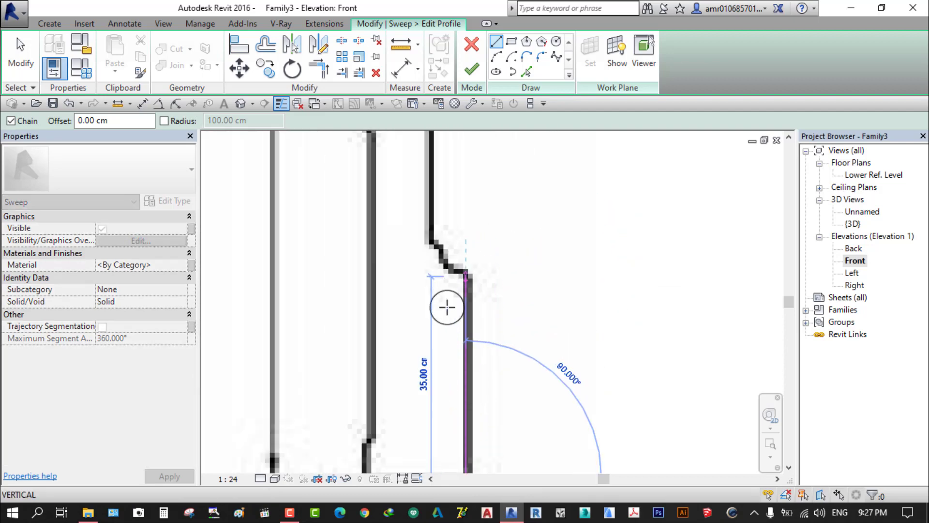
{"action": "scroll", "coordinate": [446, 307], "scroll_direction": "up", "scroll_amount": 2}
{"action": "scroll", "coordinate": [463, 311], "scroll_direction": "up", "scroll_amount": 1}
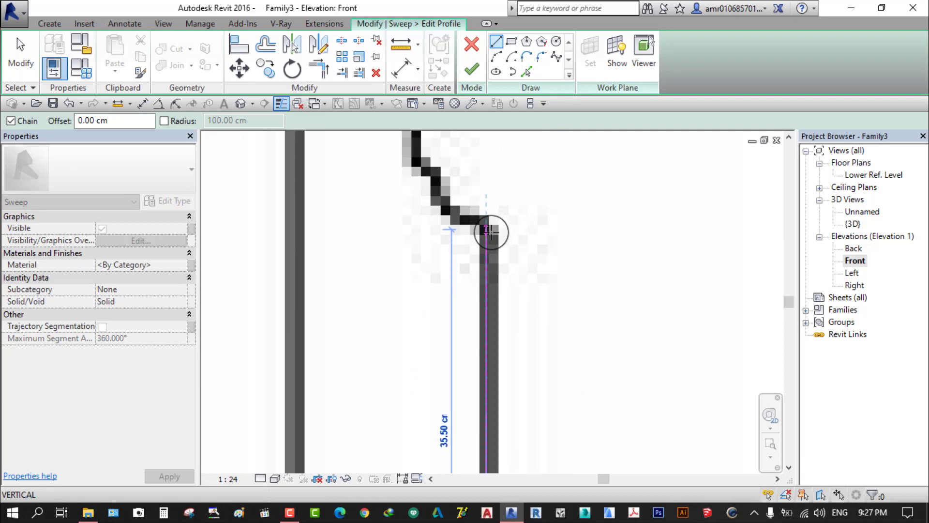
{"action": "left_click", "coordinate": [487, 234]}
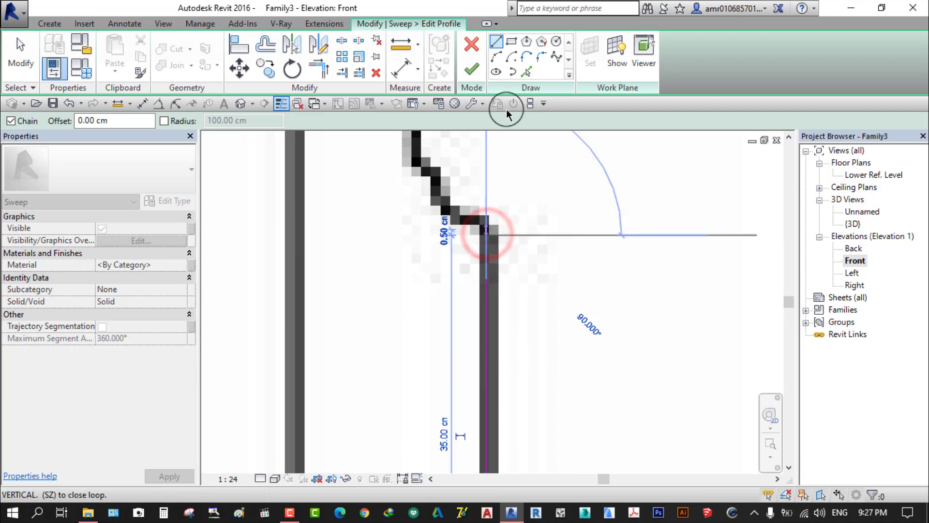
Trace the first two small molding curves with start-end-radius arcs
{"action": "left_click", "coordinate": [496, 56]}
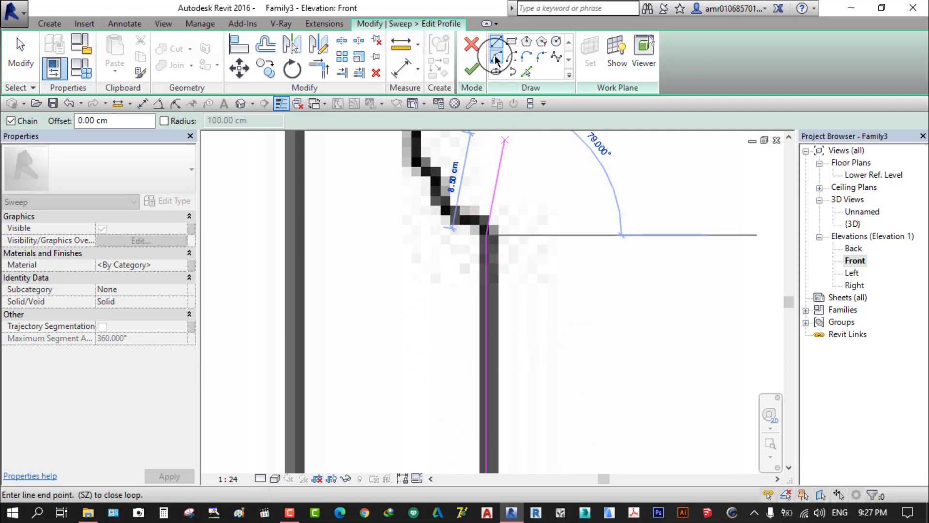
{"action": "left_click", "coordinate": [429, 191]}
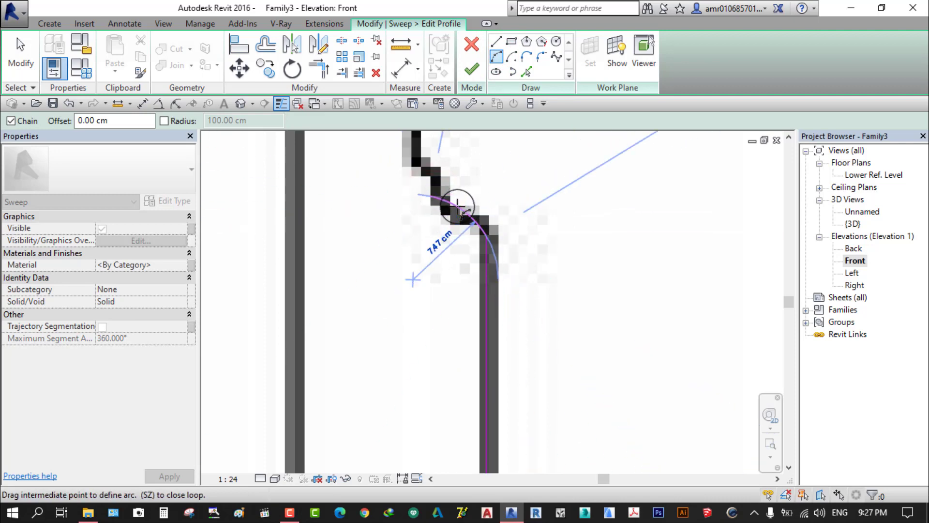
{"action": "left_click", "coordinate": [458, 207]}
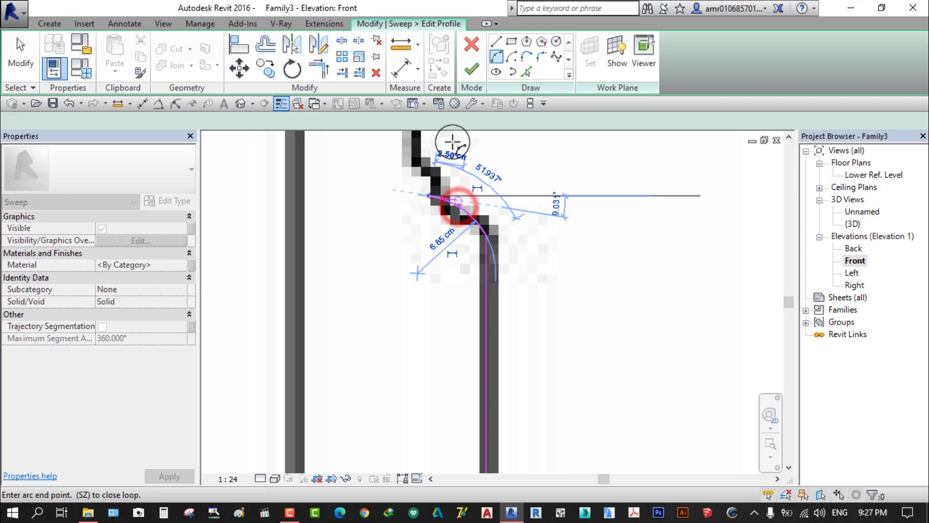
{"action": "left_click", "coordinate": [412, 162]}
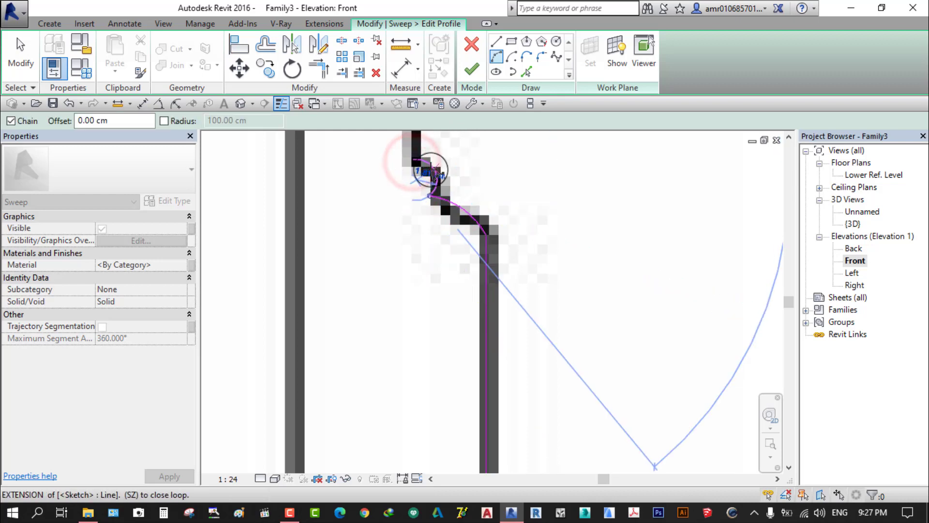
{"action": "left_click", "coordinate": [433, 177]}
{"action": "middle_click_drag", "start_coordinate": [477, 166], "coordinate": [477, 296]}
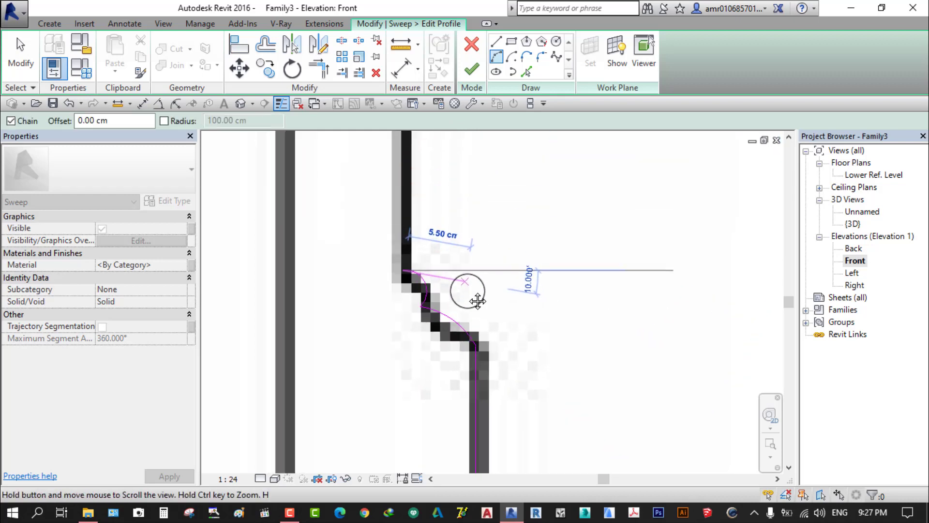
Draw the straight vertical edge up to the next molding
{"action": "left_click", "coordinate": [496, 40]}
{"action": "scroll", "coordinate": [482, 314], "scroll_direction": "down", "scroll_amount": 5}
{"action": "left_click", "coordinate": [474, 284]}
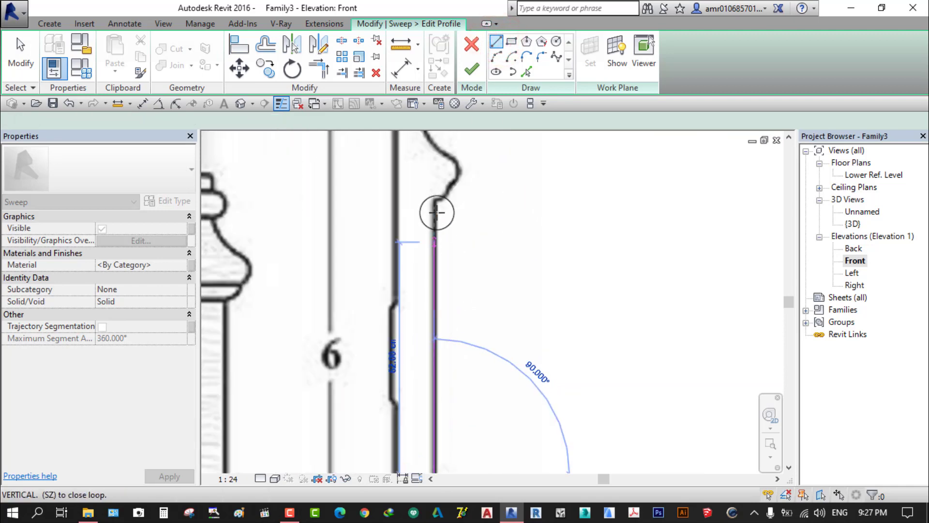
{"action": "scroll", "coordinate": [436, 208], "scroll_direction": "up", "scroll_amount": 5}
{"action": "left_click", "coordinate": [430, 187]}
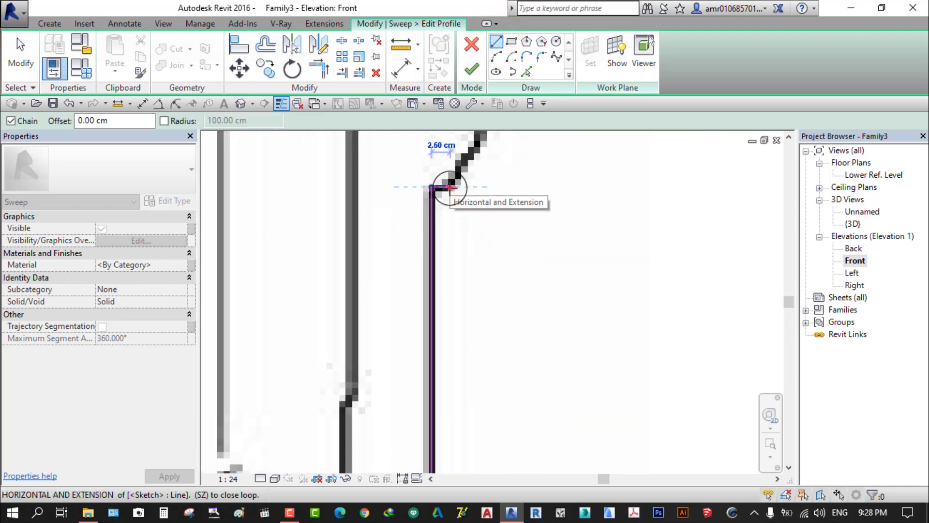
{"action": "middle_click_drag", "start_coordinate": [445, 187], "coordinate": [482, 305]}
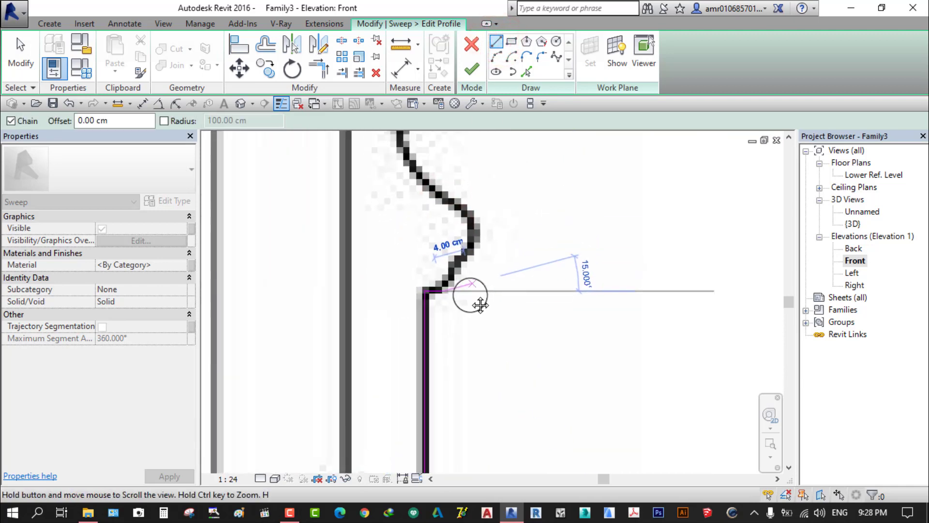
Trace the upper molding's arcs, including the 126° arc, its short vertical edge and the top edge
{"action": "left_click", "coordinate": [498, 62]}
{"action": "left_click", "coordinate": [468, 260]}
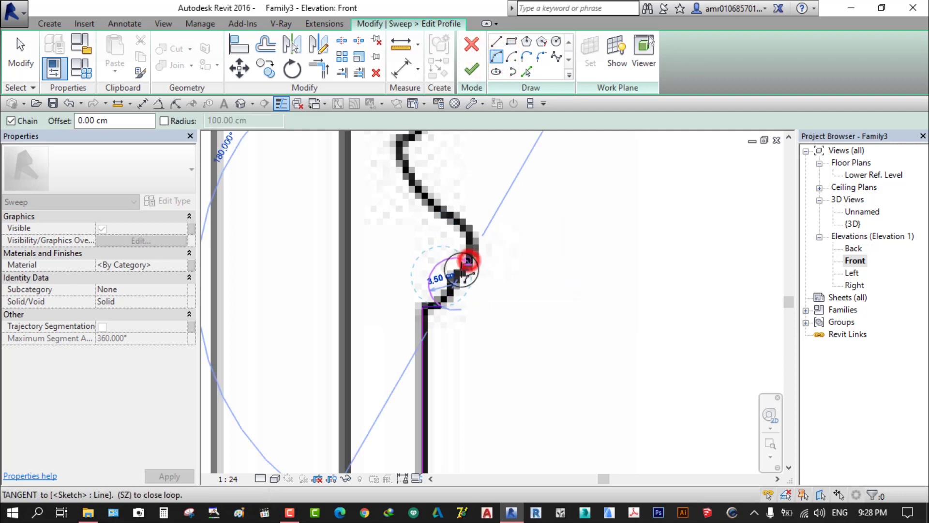
{"action": "left_click", "coordinate": [447, 275]}
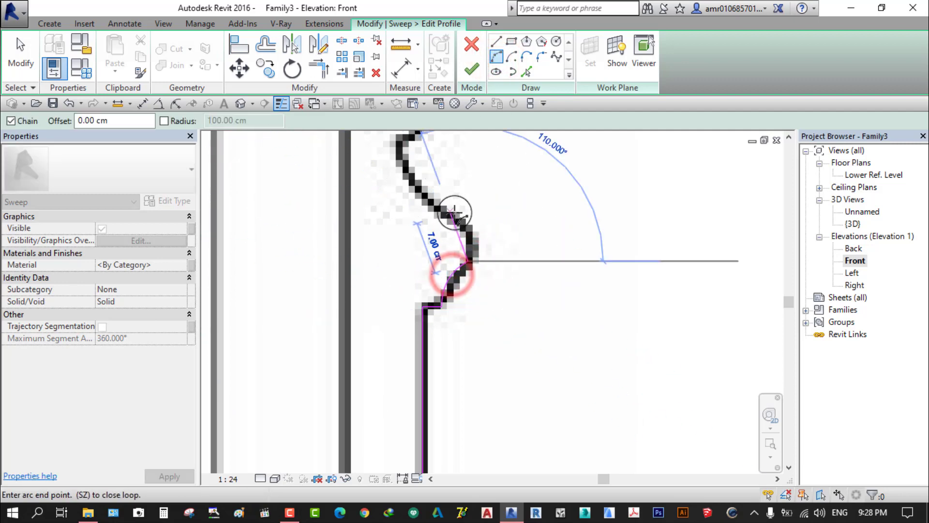
{"action": "left_click", "coordinate": [466, 222]}
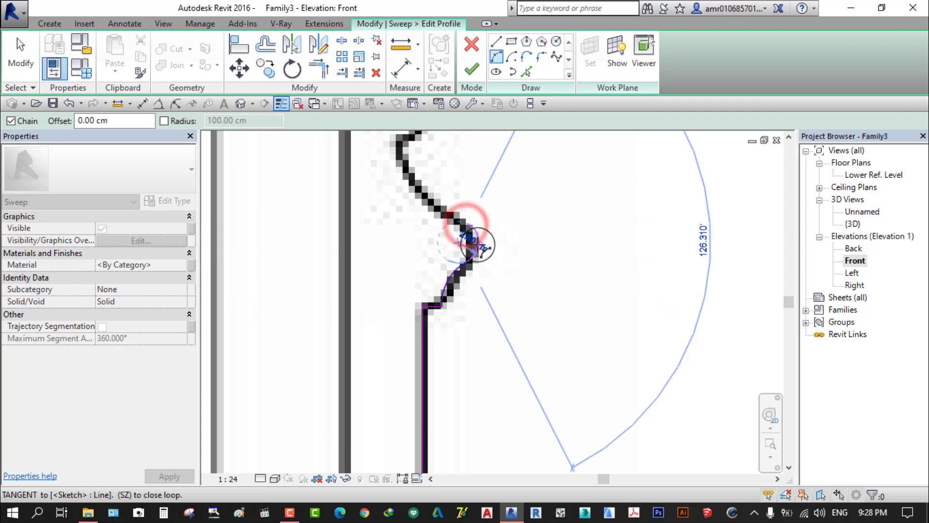
{"action": "left_click", "coordinate": [477, 245]}
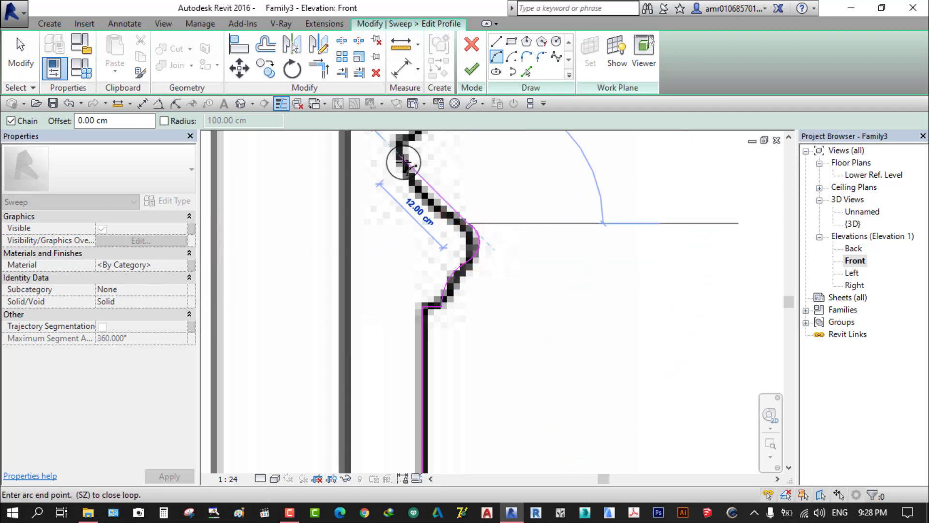
{"action": "left_click", "coordinate": [405, 164]}
{"action": "mouse_move", "coordinate": [419, 191]}
{"action": "middle_mouse_down"}
{"action": "mouse_move", "coordinate": [464, 327]}
{"action": "mouse_move", "coordinate": [458, 354]}
{"action": "middle_mouse_up"}
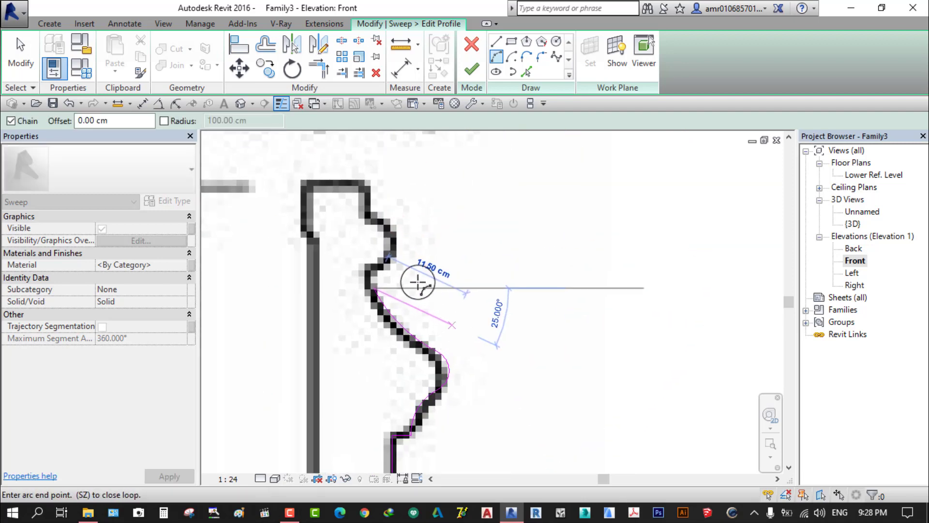
{"action": "left_click", "coordinate": [370, 265]}
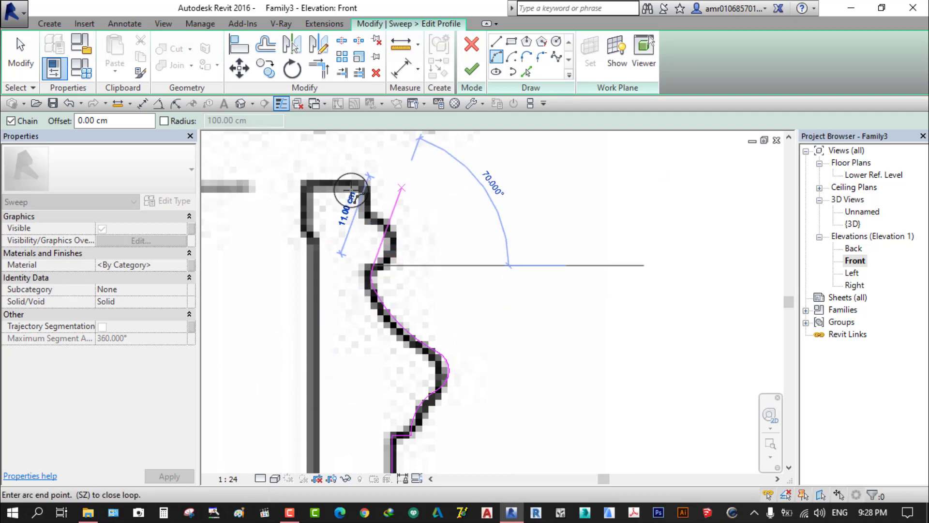
{"action": "left_click", "coordinate": [376, 217]}
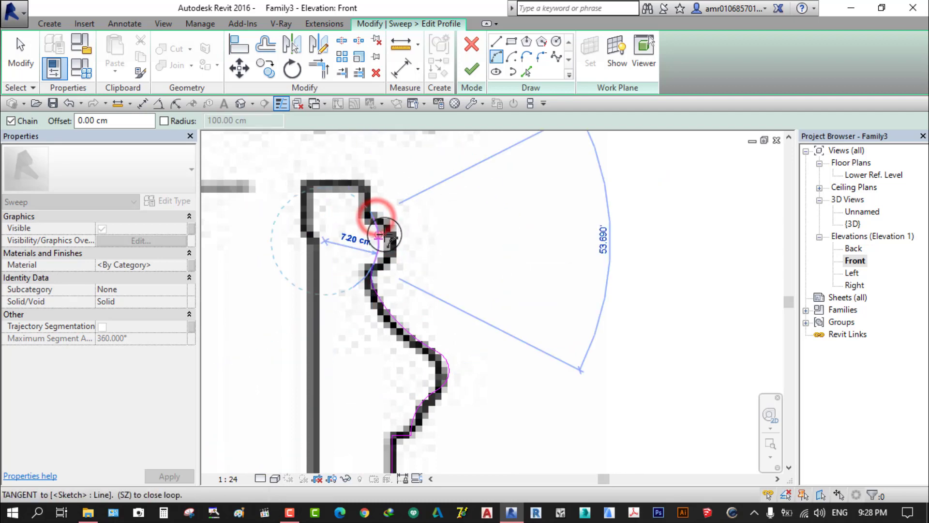
{"action": "left_click", "coordinate": [364, 182]}
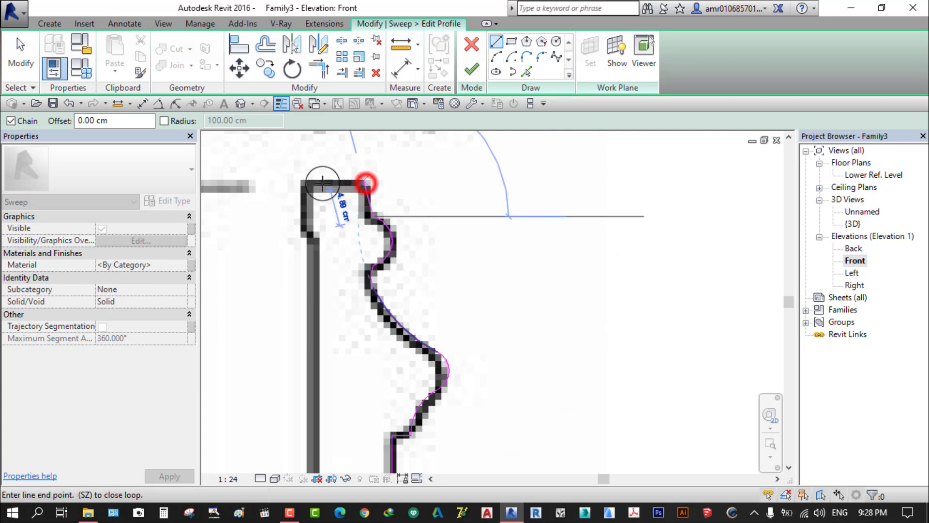
{"action": "left_click", "coordinate": [307, 183]}
{"action": "middle_click_drag", "start_coordinate": [277, 300], "coordinate": [359, 141]}
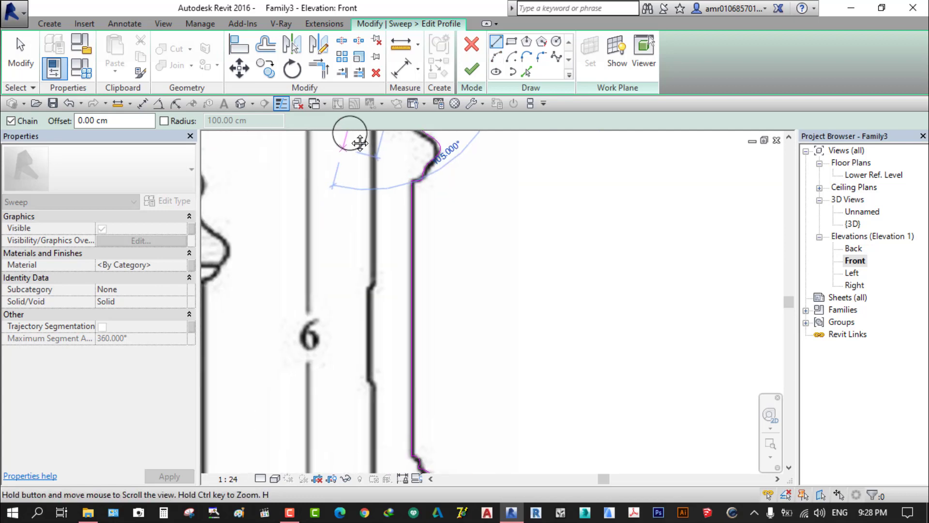
Draw the vertical back edge and trim it with the bottom line into a closed corner
{"action": "scroll", "coordinate": [369, 339], "scroll_direction": "up", "scroll_amount": 2}
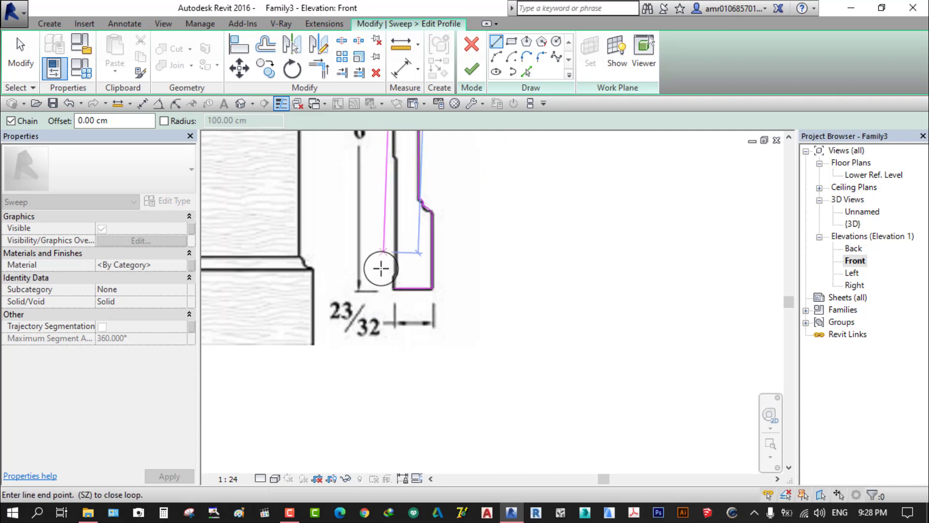
{"action": "scroll", "coordinate": [371, 290], "scroll_direction": "up", "scroll_amount": 2}
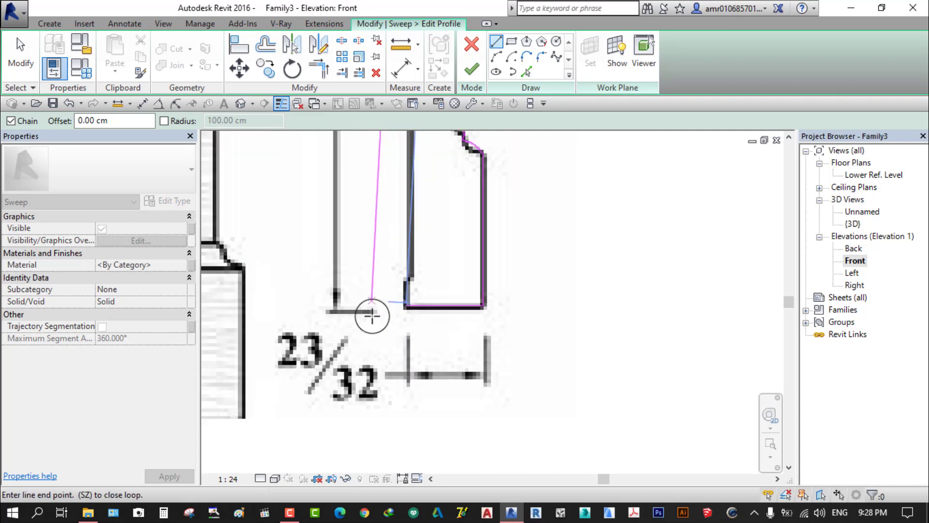
{"action": "left_click", "coordinate": [406, 432]}
{"action": "left_click", "coordinate": [320, 68]}
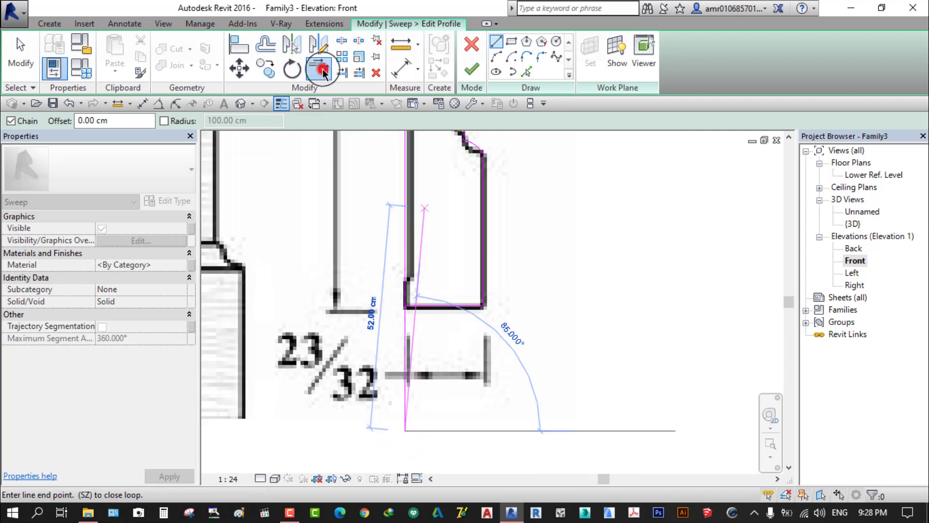
{"action": "left_click", "coordinate": [403, 237]}
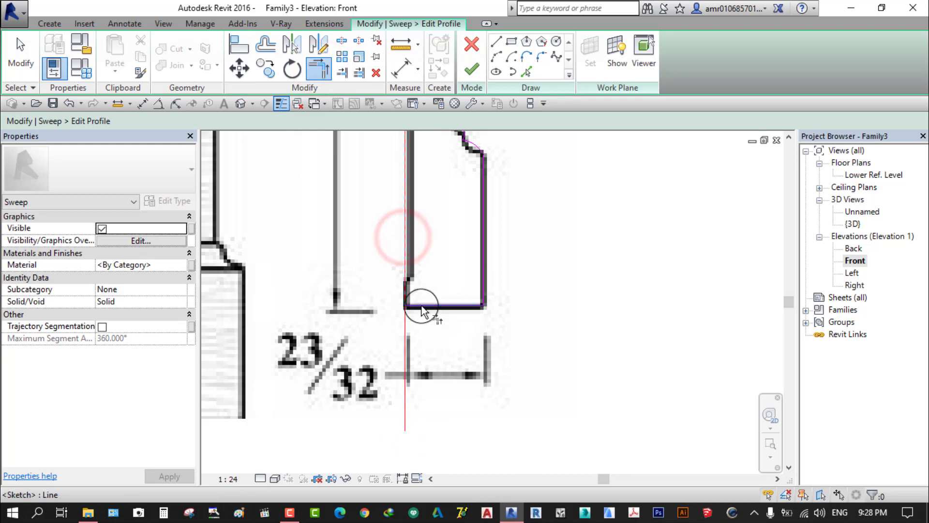
{"action": "left_click", "coordinate": [425, 308]}
{"action": "scroll", "coordinate": [489, 342], "scroll_direction": "down", "scroll_amount": 2}
{"action": "scroll", "coordinate": [488, 342], "scroll_direction": "down", "scroll_amount": 1}
Window-select the profile sketch lines and move them beside the column base
{"action": "left_click", "coordinate": [26, 57]}
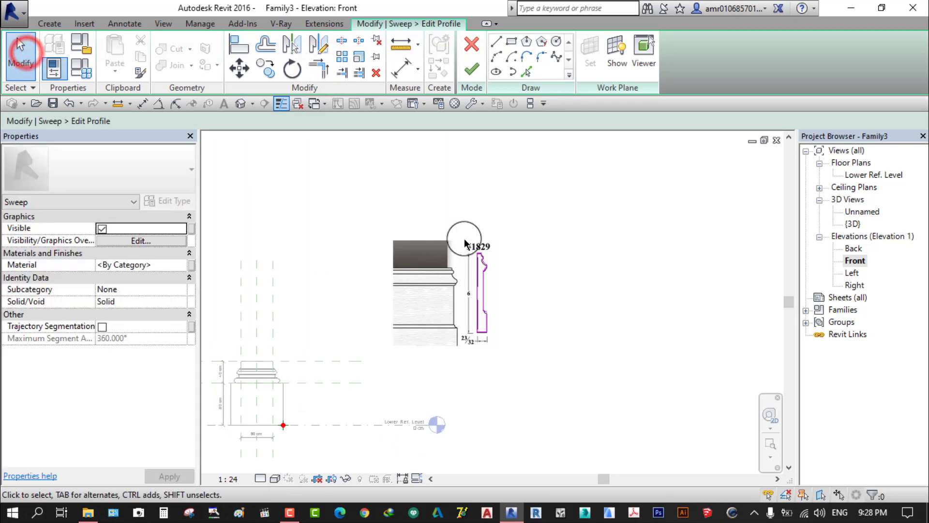
{"action": "left_click_drag", "start_coordinate": [455, 206], "coordinate": [540, 384]}
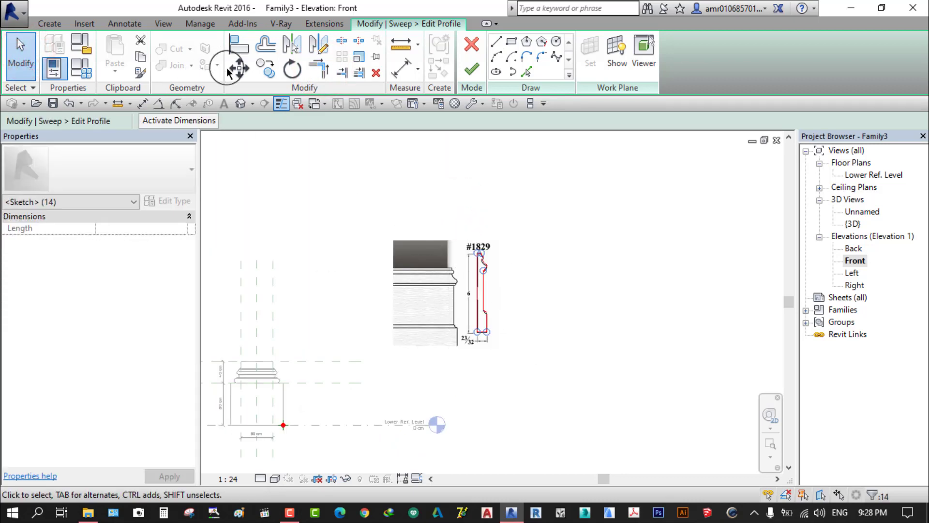
{"action": "left_click", "coordinate": [238, 68]}
{"action": "left_click", "coordinate": [491, 284]}
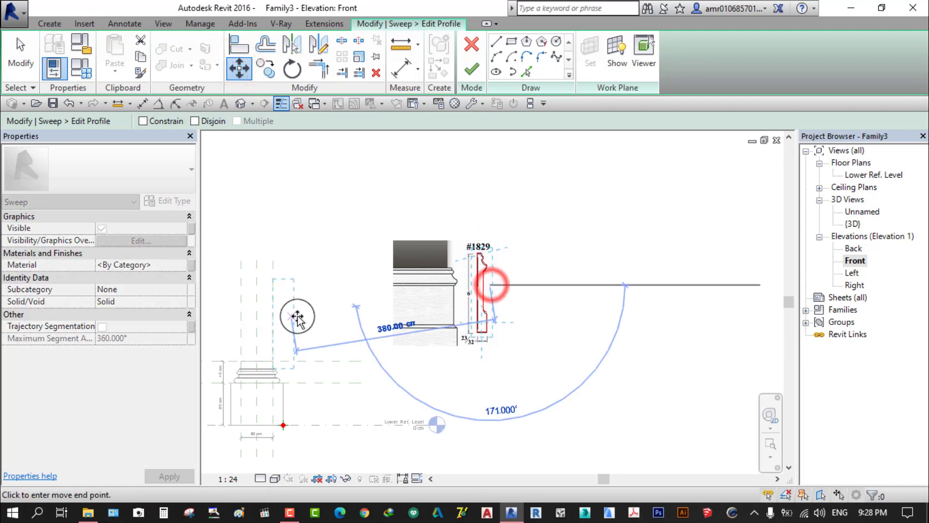
{"action": "left_click", "coordinate": [298, 317]}
{"action": "scroll", "coordinate": [426, 213], "scroll_direction": "up", "scroll_amount": 1}
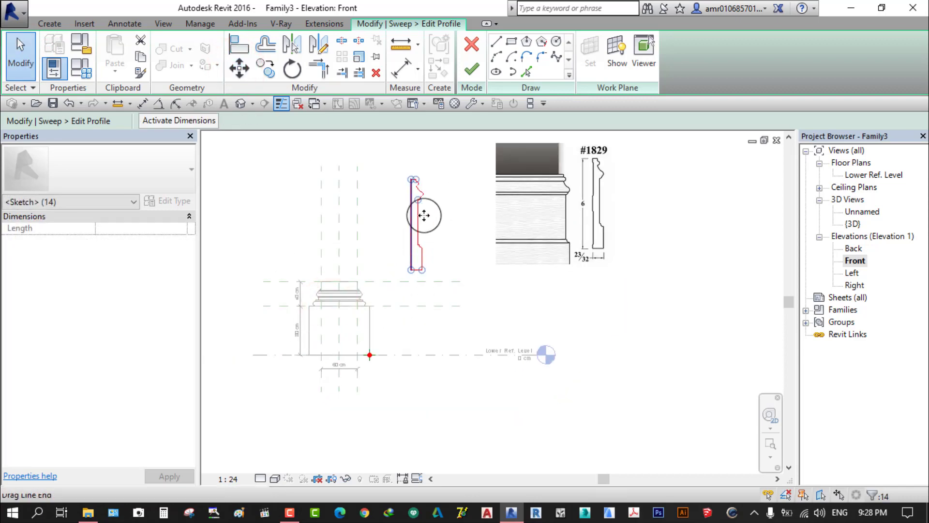
{"action": "left_click", "coordinate": [452, 161]}
{"action": "scroll", "coordinate": [416, 193], "scroll_direction": "up", "scroll_amount": 2}
{"action": "scroll", "coordinate": [425, 211], "scroll_direction": "up", "scroll_amount": 1}
{"action": "scroll", "coordinate": [425, 211], "scroll_direction": "down", "scroll_amount": 1}
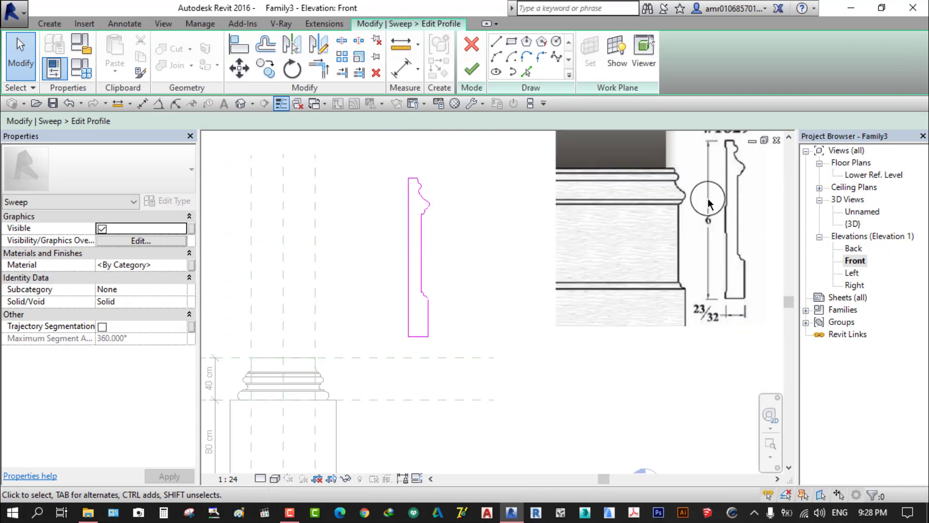
{"action": "scroll", "coordinate": [392, 291], "scroll_direction": "up", "scroll_amount": 1}
{"action": "scroll", "coordinate": [400, 307], "scroll_direction": "up", "scroll_amount": 1}
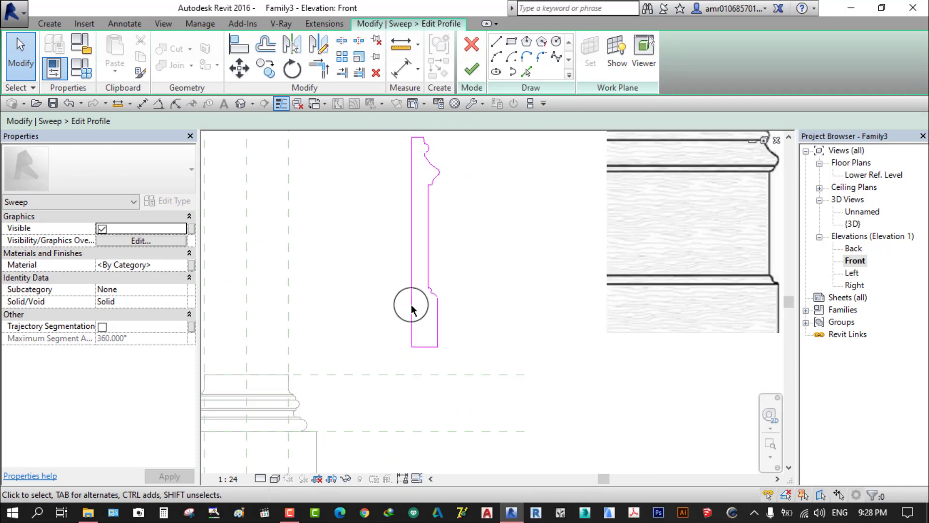
{"action": "scroll", "coordinate": [413, 311], "scroll_direction": "down", "scroll_amount": 3}
{"action": "scroll", "coordinate": [409, 306], "scroll_direction": "down", "scroll_amount": 1}
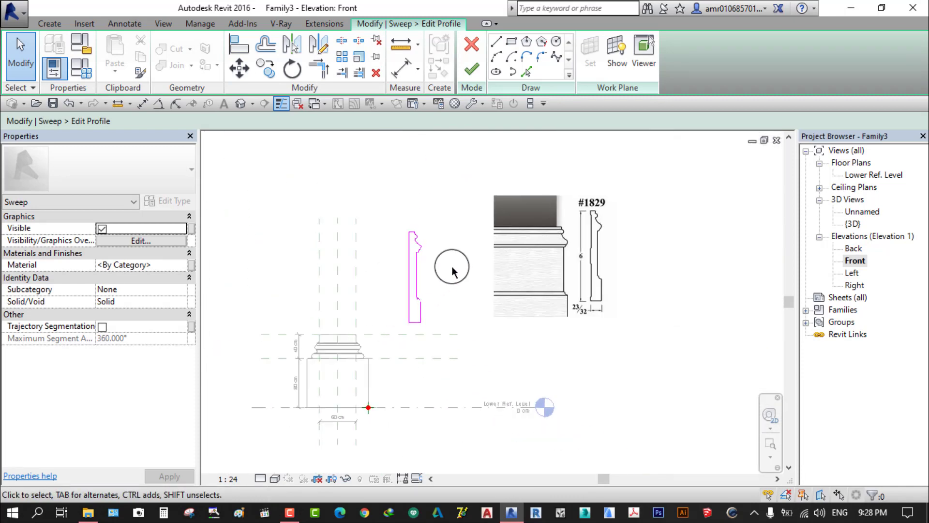
Move the profile again, snapping its bottom endpoint to the plinth's bottom corner on the Lower Ref. Level
{"action": "left_click_drag", "start_coordinate": [446, 261], "coordinate": [394, 345]}
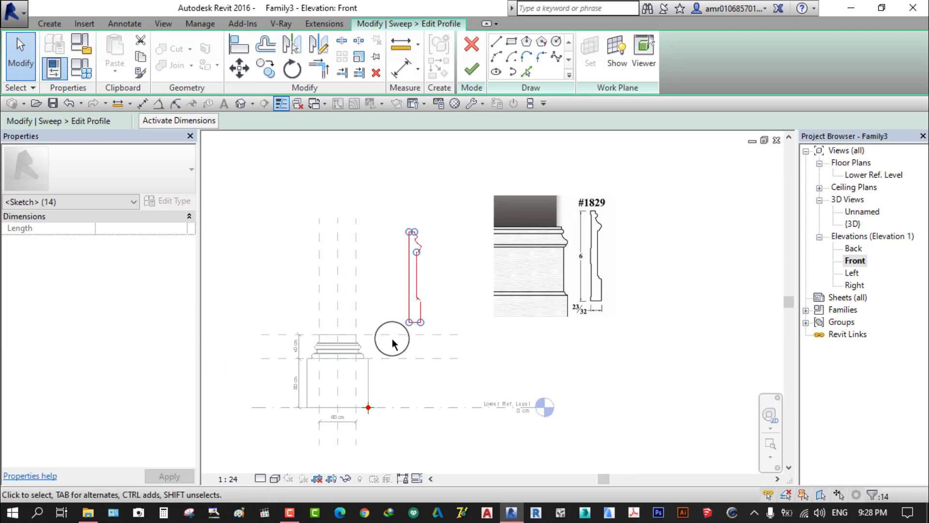
{"action": "left_click", "coordinate": [235, 72]}
{"action": "scroll", "coordinate": [400, 325], "scroll_direction": "up", "scroll_amount": 3}
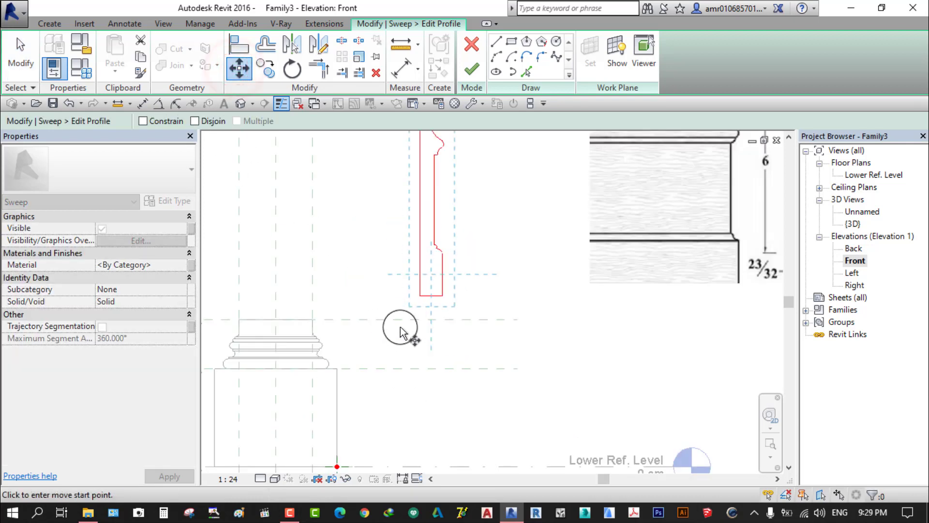
{"action": "scroll", "coordinate": [424, 301], "scroll_direction": "up", "scroll_amount": 2}
{"action": "left_click", "coordinate": [445, 261]}
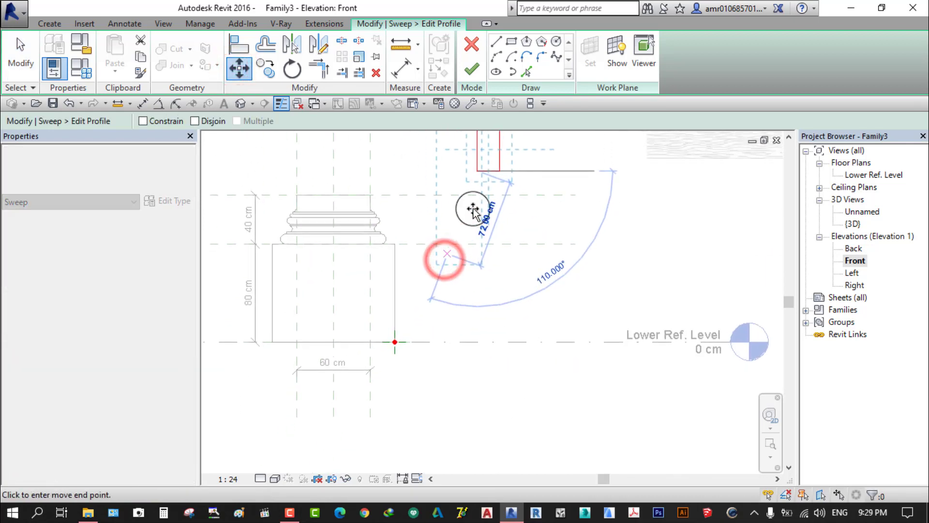
{"action": "scroll", "coordinate": [412, 348], "scroll_direction": "up", "scroll_amount": 2}
{"action": "scroll", "coordinate": [400, 339], "scroll_direction": "up", "scroll_amount": 3}
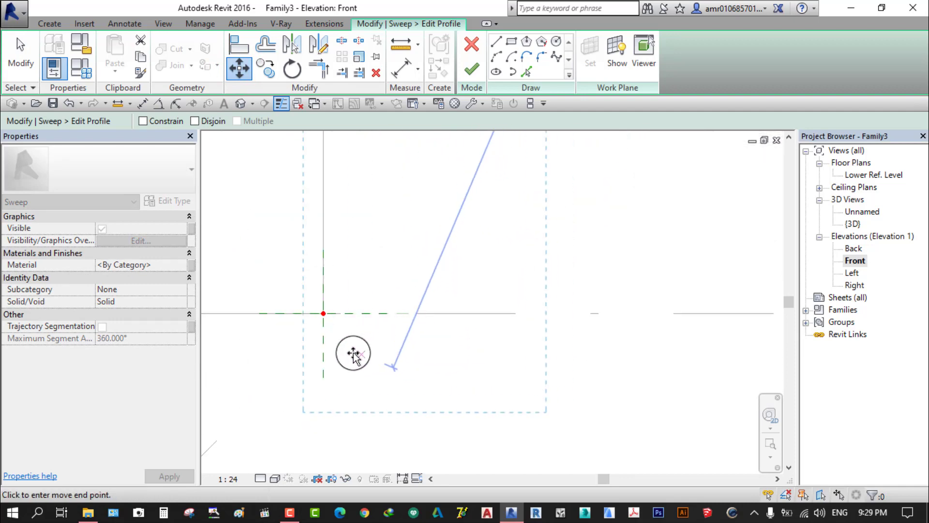
{"action": "left_click", "coordinate": [324, 314]}
{"action": "scroll", "coordinate": [370, 373], "scroll_direction": "down", "scroll_amount": 2}
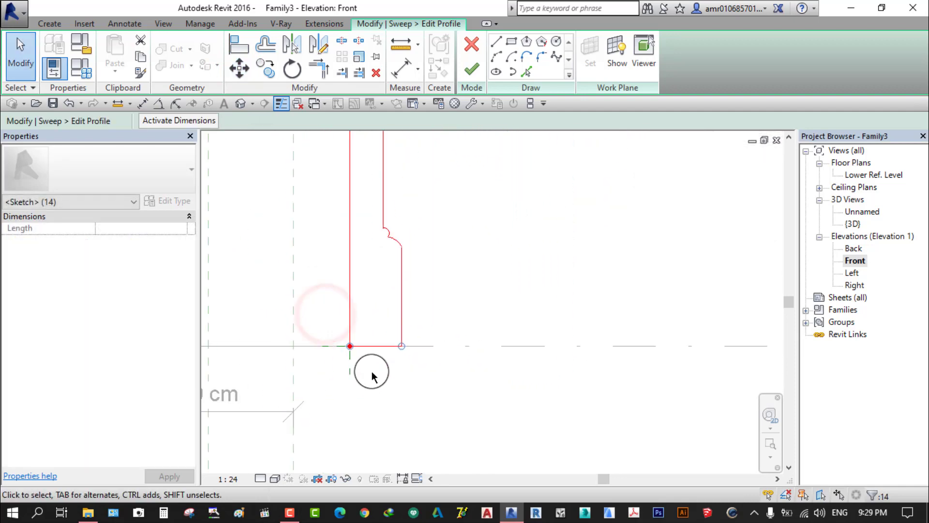
{"action": "scroll", "coordinate": [370, 373], "scroll_direction": "down", "scroll_amount": 2}
Scale the profile graphically from its bottom endpoint so its top meets the 80 cm plinth top
{"action": "left_click", "coordinate": [362, 57]}
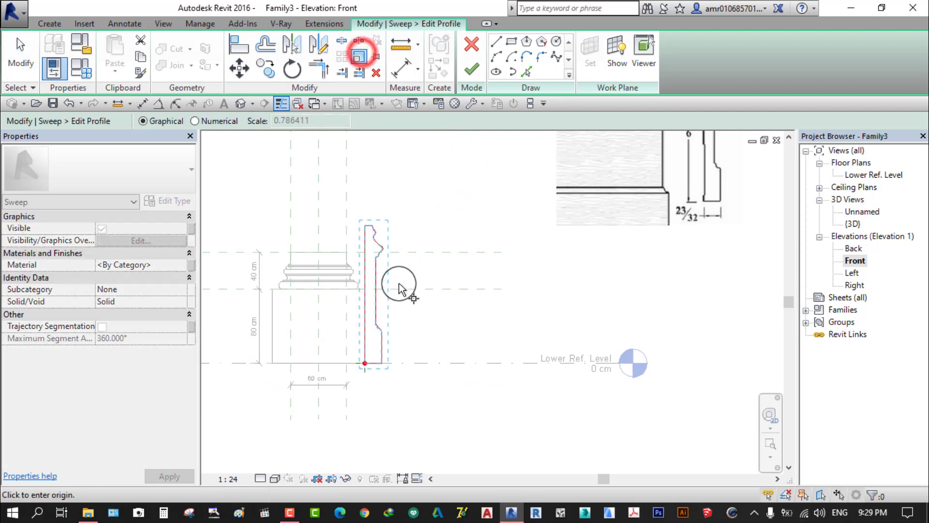
{"action": "scroll", "coordinate": [358, 358], "scroll_direction": "up", "scroll_amount": 4}
{"action": "left_click", "coordinate": [389, 349]}
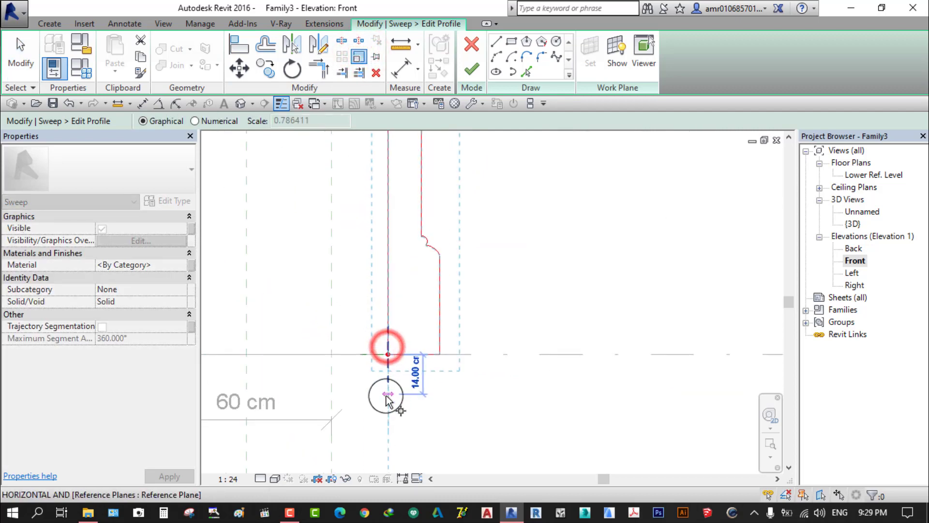
{"action": "scroll", "coordinate": [426, 197], "scroll_direction": "down", "scroll_amount": 2}
{"action": "left_click", "coordinate": [415, 178]}
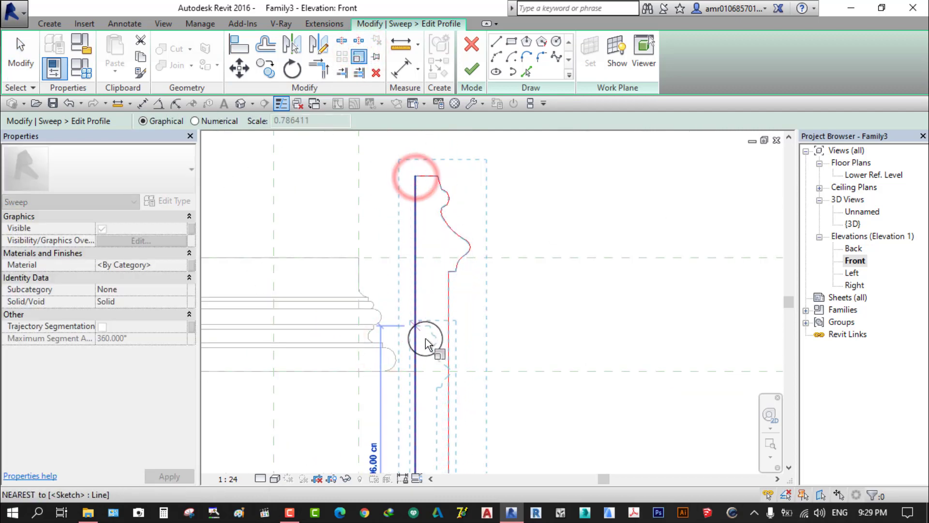
{"action": "scroll", "coordinate": [431, 315], "scroll_direction": "up", "scroll_amount": 2}
{"action": "middle_click_drag", "start_coordinate": [431, 315], "coordinate": [437, 284]}
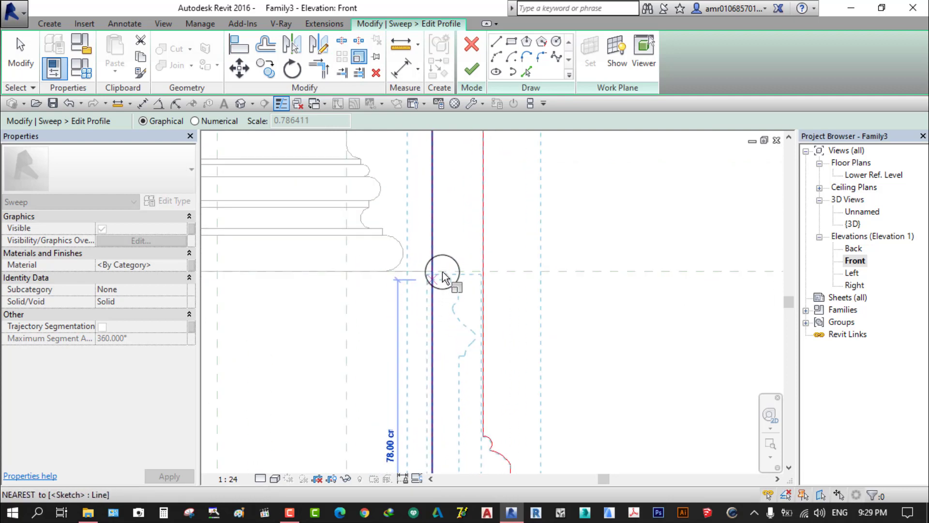
{"action": "left_click", "coordinate": [441, 270]}
{"action": "scroll", "coordinate": [425, 321], "scroll_direction": "down", "scroll_amount": 2}
{"action": "mouse_move", "coordinate": [425, 321]}
{"action": "middle_mouse_down"}
{"action": "mouse_move", "coordinate": [438, 358]}
{"action": "mouse_move", "coordinate": [380, 292]}
{"action": "middle_mouse_up"}
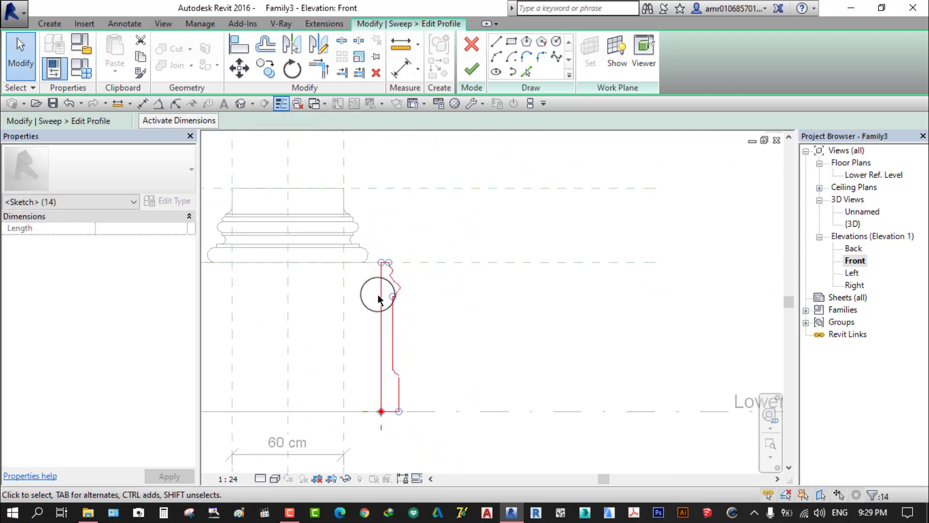
{"action": "scroll", "coordinate": [412, 320], "scroll_direction": "down", "scroll_amount": 2}
{"action": "scroll", "coordinate": [416, 313], "scroll_direction": "down", "scroll_amount": 2}
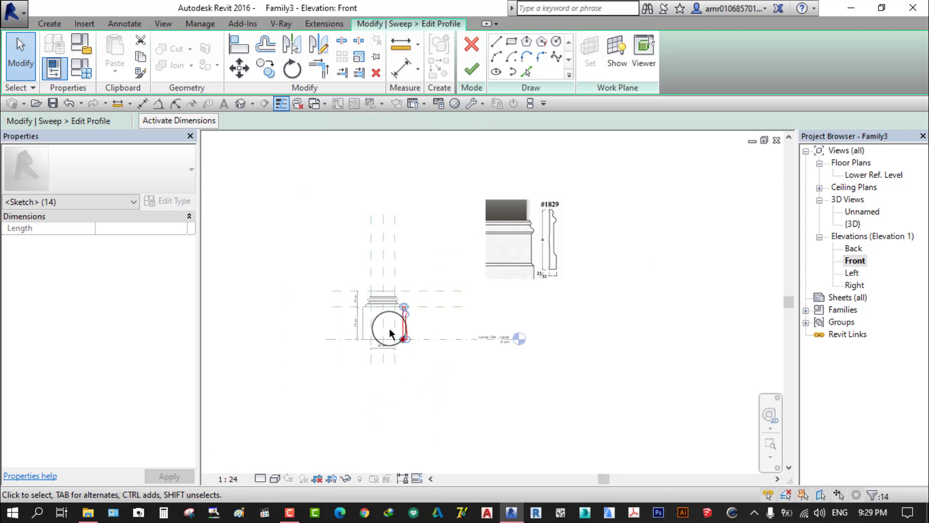
Clear the selection and switch to the default 3D view
{"action": "scroll", "coordinate": [389, 334], "scroll_direction": "up", "scroll_amount": 3}
{"action": "scroll", "coordinate": [431, 313], "scroll_direction": "up", "scroll_amount": 3}
{"action": "left_click", "coordinate": [548, 311]}
{"action": "scroll", "coordinate": [548, 312], "scroll_direction": "down", "scroll_amount": 3}
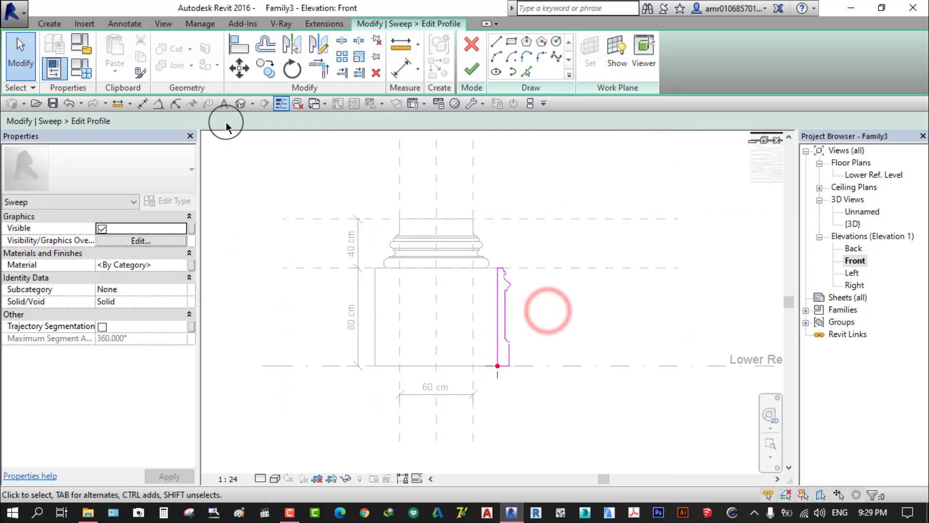
{"action": "left_click", "coordinate": [241, 104]}
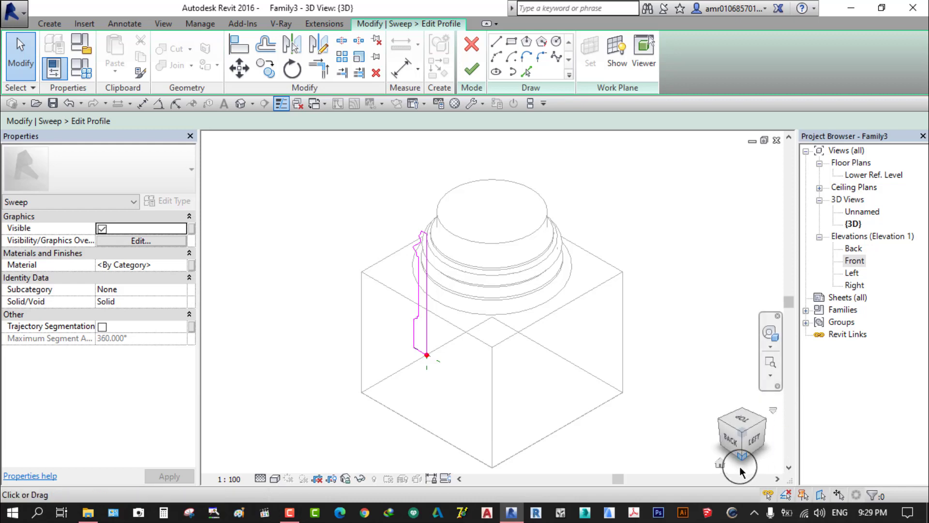
Finish the traced molding profile and the sweep so the band wraps all four plinth sides
{"action": "left_click", "coordinate": [718, 465]}
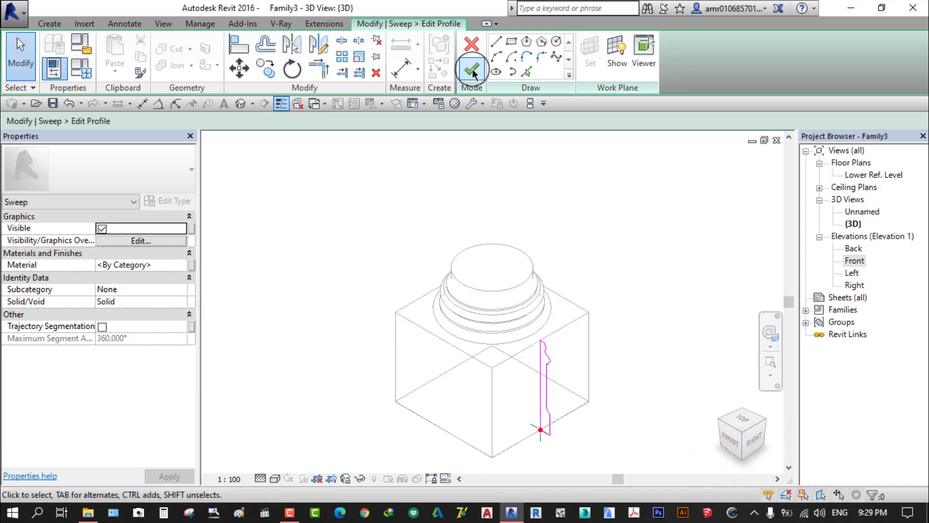
{"action": "left_click", "coordinate": [472, 69]}
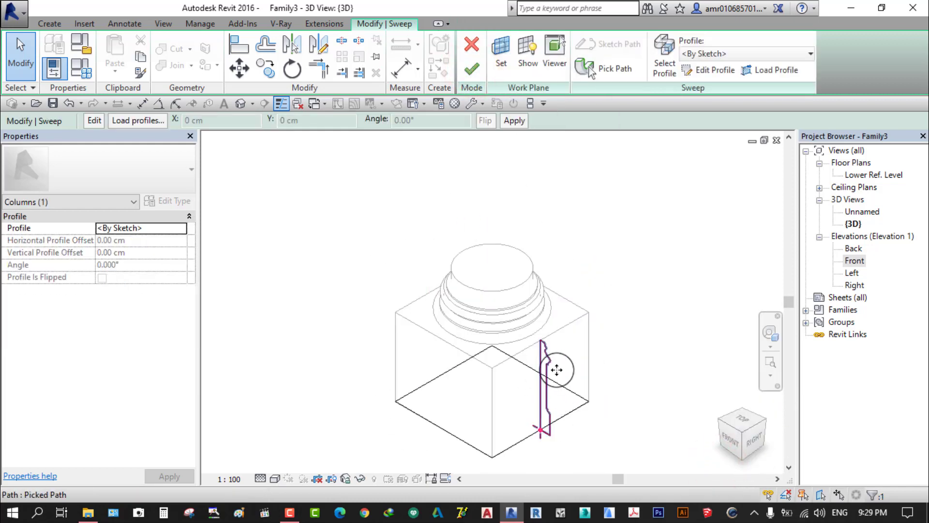
{"action": "middle_click_drag", "start_coordinate": [602, 332], "coordinate": [486, 250]}
{"action": "scroll", "coordinate": [373, 394], "scroll_direction": "up", "scroll_amount": 2}
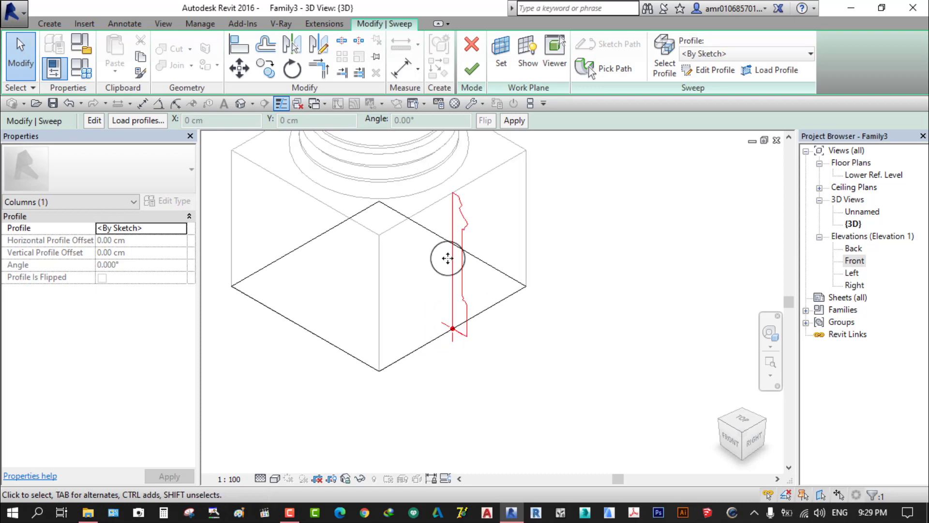
{"action": "left_click", "coordinate": [536, 368]}
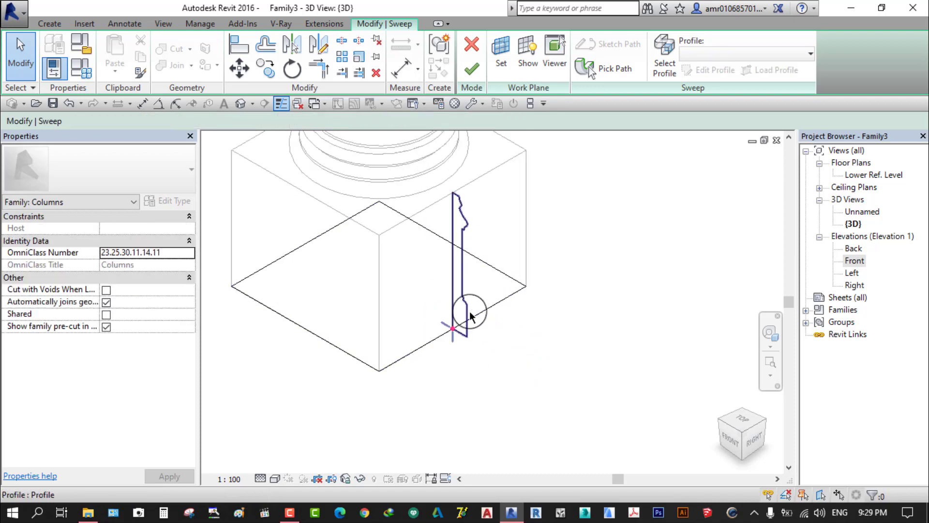
{"action": "scroll", "coordinate": [537, 413], "scroll_direction": "down", "scroll_amount": 2}
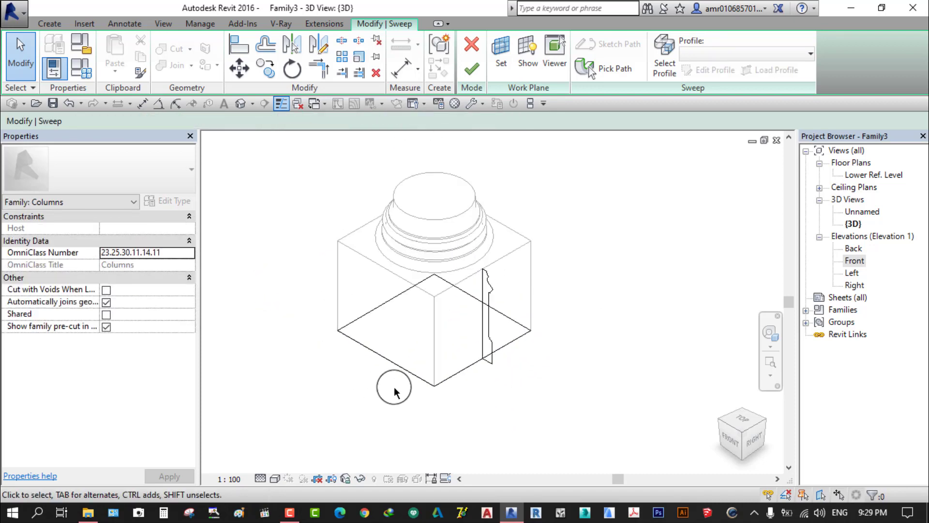
{"action": "left_click", "coordinate": [472, 72]}
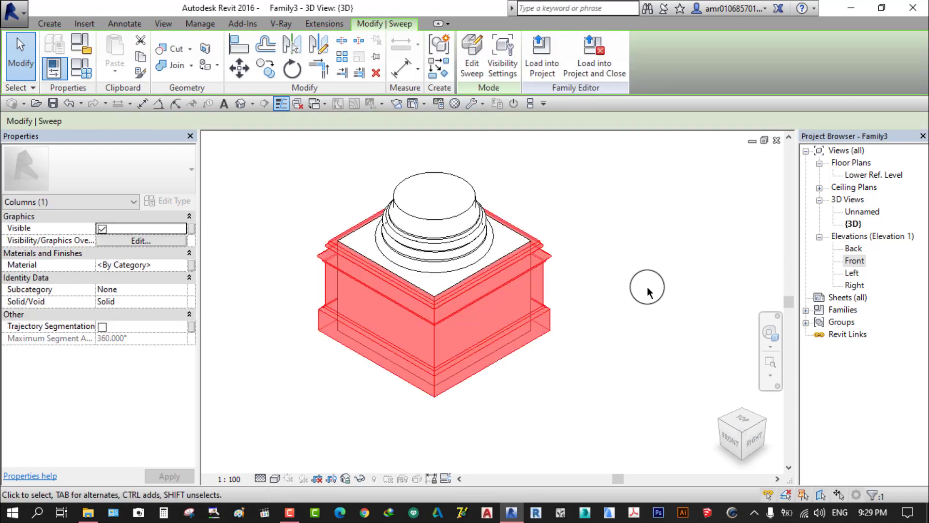
{"action": "left_click", "coordinate": [567, 417]}
Select the square base extrusion and orbit around the column to inspect it from below and above
{"action": "middle_click_drag", "start_coordinate": [567, 417], "coordinate": [543, 191], "text": "shift"}
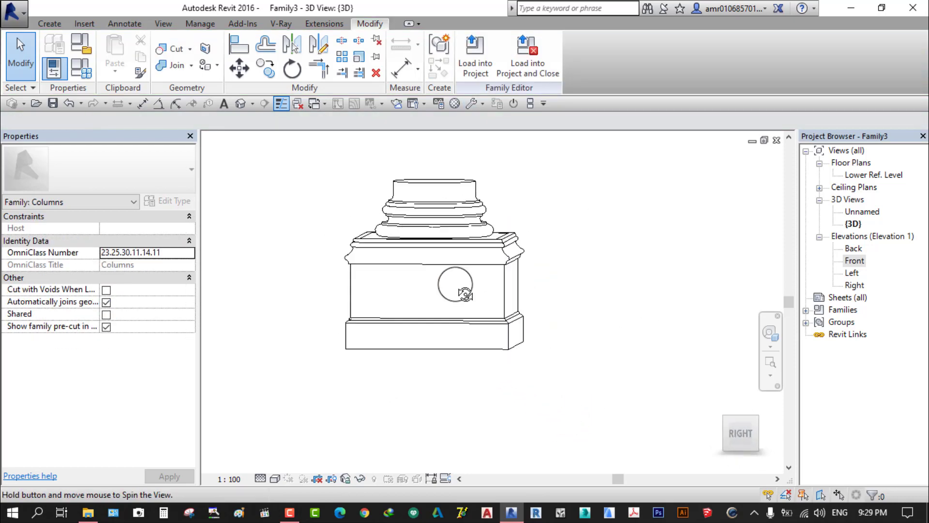
{"action": "scroll", "coordinate": [402, 304], "scroll_direction": "up", "scroll_amount": 2}
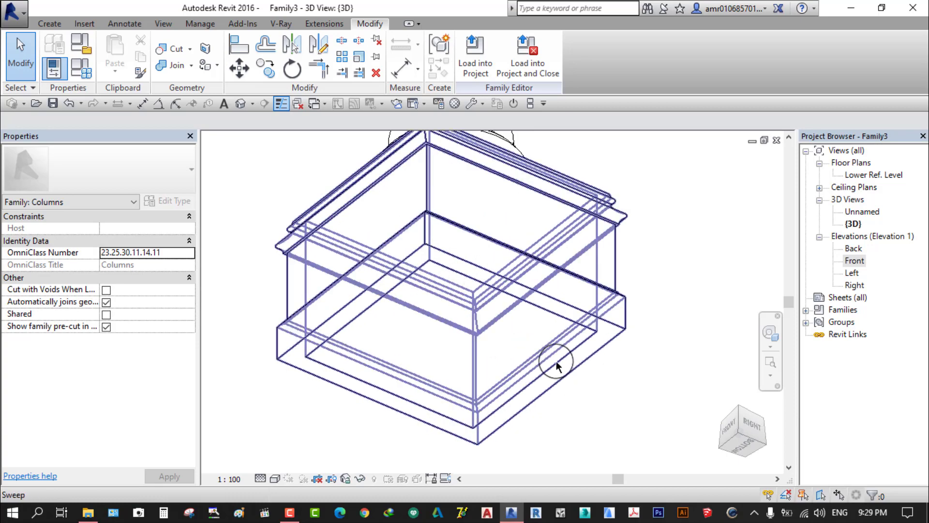
{"action": "left_click", "coordinate": [552, 357]}
{"action": "mouse_move", "coordinate": [596, 408]}
{"action": "middle_mouse_down", "text": "shift"}
{"action": "mouse_move", "coordinate": [611, 391]}
{"action": "mouse_move", "coordinate": [556, 426]}
{"action": "mouse_move", "coordinate": [487, 425]}
{"action": "mouse_move", "coordinate": [452, 201]}
{"action": "mouse_move", "coordinate": [405, 261]}
{"action": "middle_mouse_up", "text": "shift"}
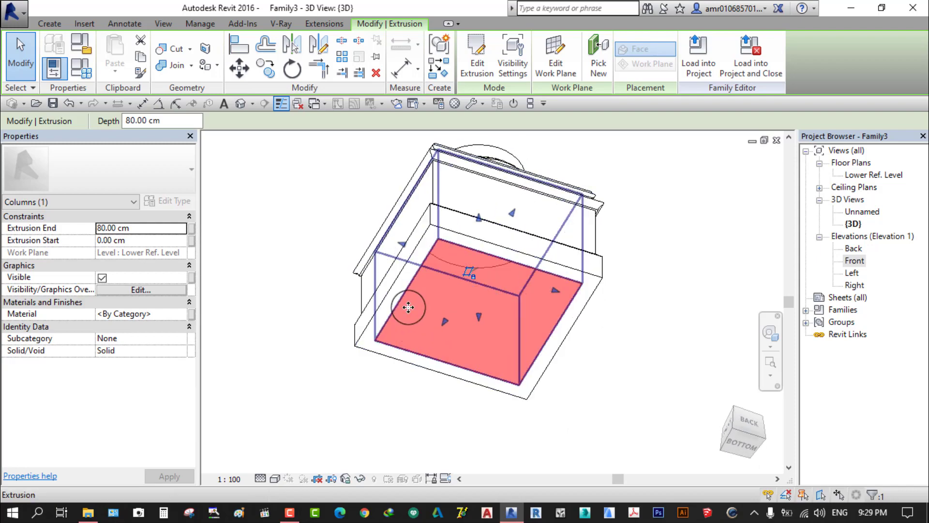
{"action": "scroll", "coordinate": [409, 310], "scroll_direction": "down", "scroll_amount": 5}
{"action": "mouse_move", "coordinate": [332, 222]}
{"action": "middle_mouse_down", "text": "shift"}
{"action": "mouse_move", "coordinate": [387, 414]}
{"action": "mouse_move", "coordinate": [509, 292]}
{"action": "mouse_move", "coordinate": [481, 269]}
{"action": "middle_mouse_up", "text": "shift"}
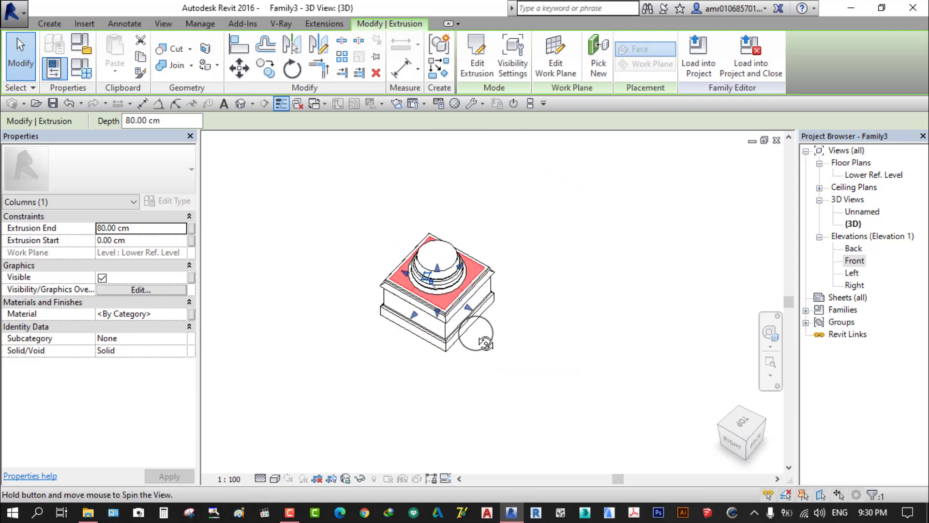
{"action": "left_click", "coordinate": [717, 436]}
Join the molding sweep to the square plinth body with Join Geometry
{"action": "left_click", "coordinate": [653, 211]}
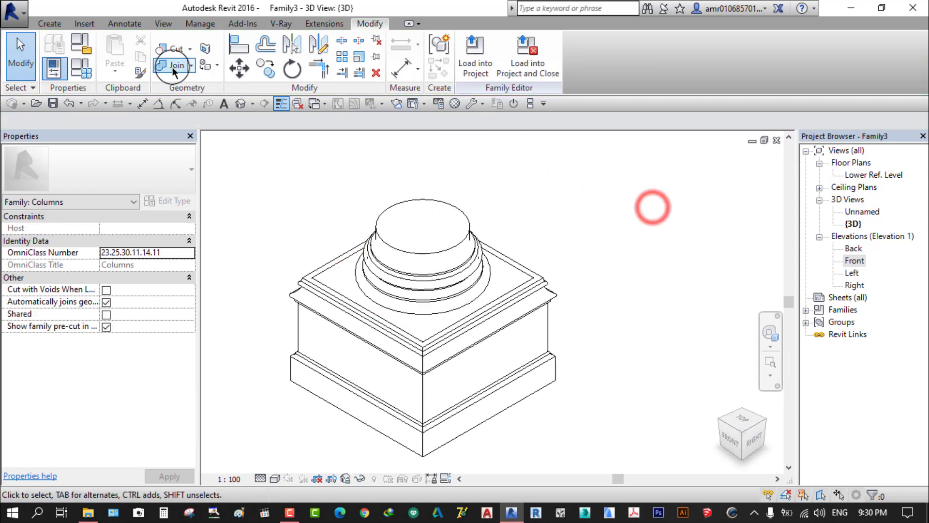
{"action": "left_click", "coordinate": [174, 65]}
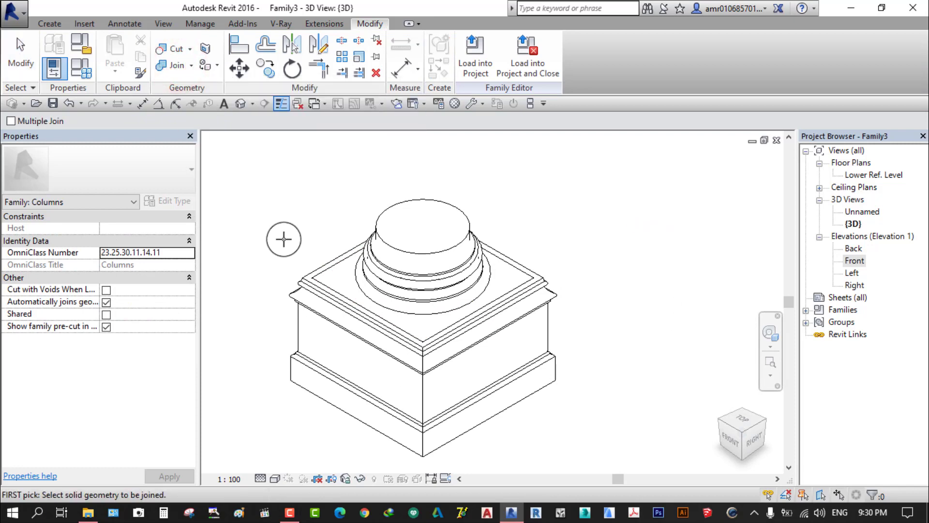
{"action": "left_click", "coordinate": [291, 291]}
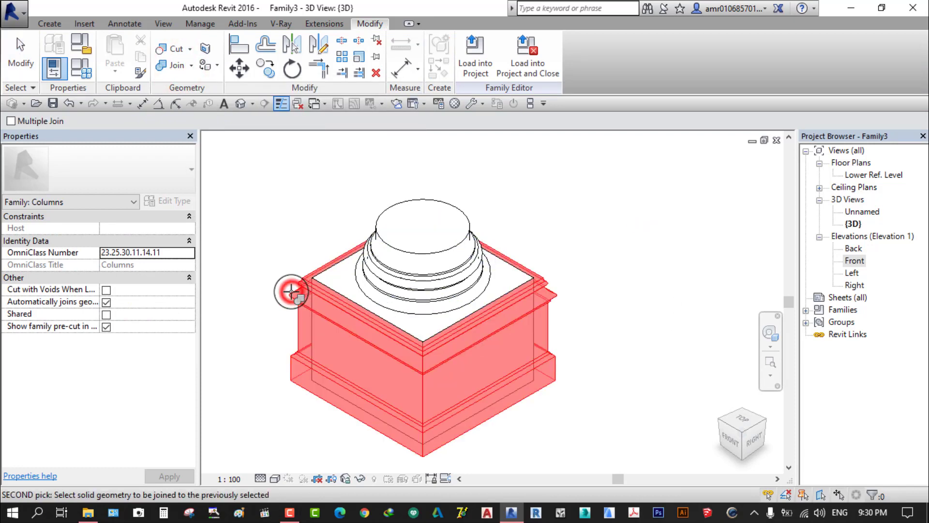
{"action": "left_click", "coordinate": [301, 283]}
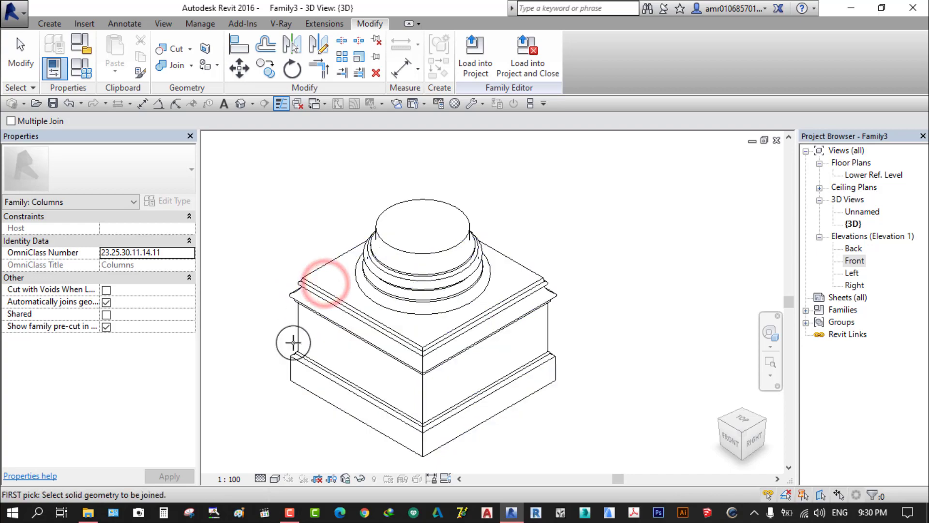
Join the plinth body to the round revolved moldings
{"action": "mouse_move", "coordinate": [310, 394]}
{"action": "middle_mouse_down", "text": "shift"}
{"action": "mouse_move", "coordinate": [326, 141]}
{"action": "mouse_move", "coordinate": [315, 344]}
{"action": "mouse_move", "coordinate": [290, 166]}
{"action": "middle_mouse_up", "text": "shift"}
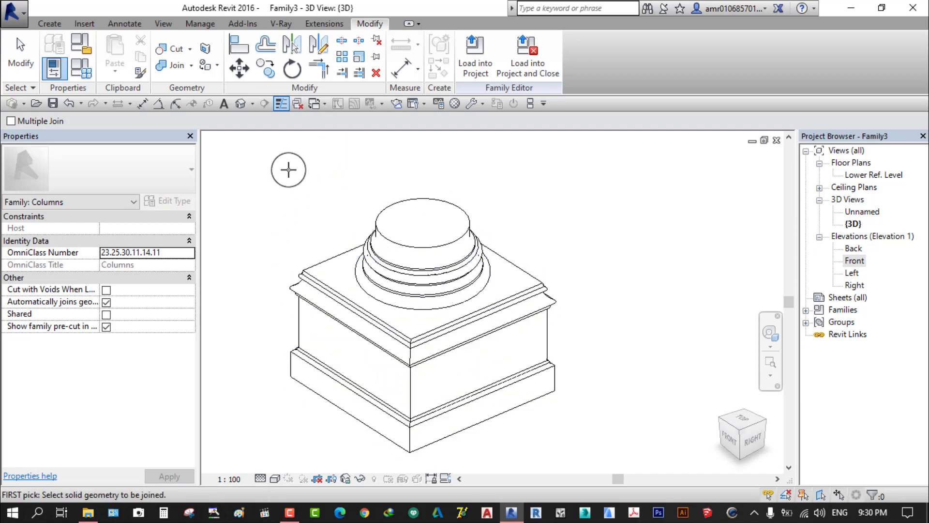
{"action": "left_click", "coordinate": [180, 68]}
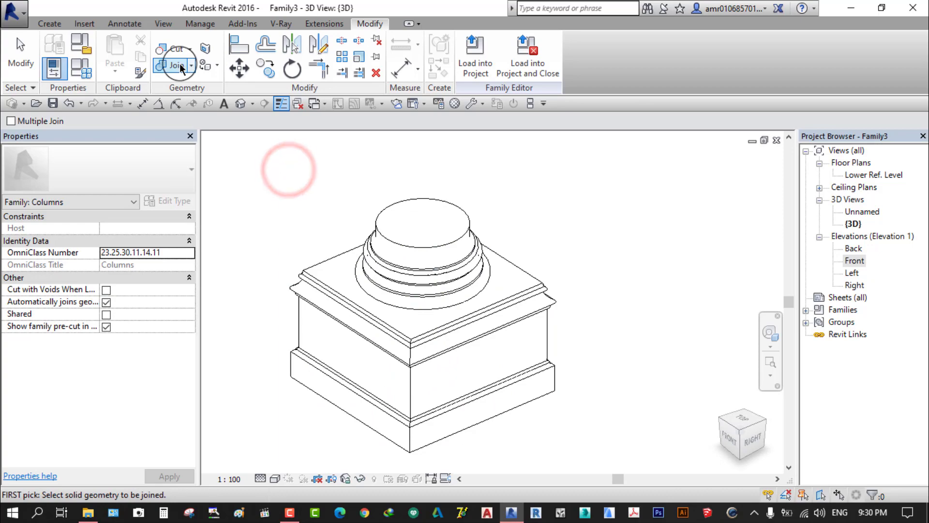
{"action": "left_click", "coordinate": [305, 271]}
{"action": "left_click", "coordinate": [397, 235]}
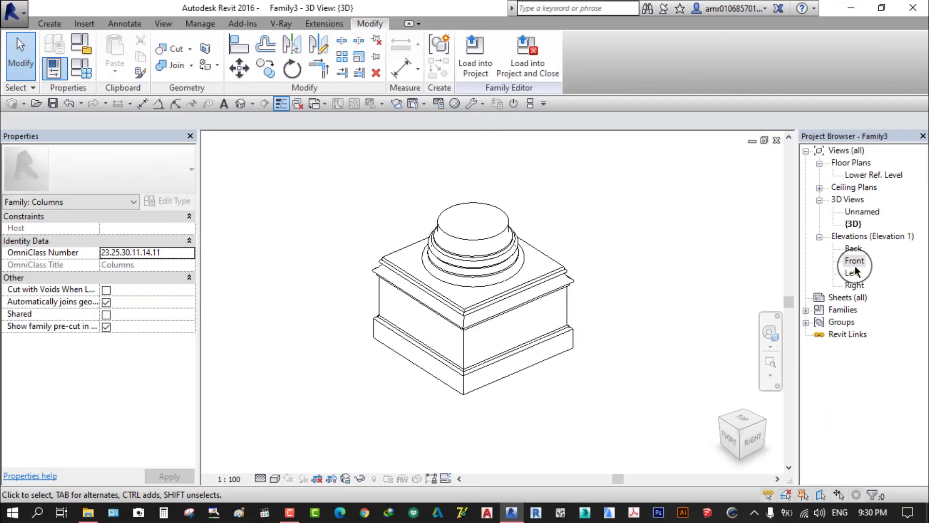
Open the Front elevation and inspect the capital revolve
{"action": "double_click", "coordinate": [855, 262]}
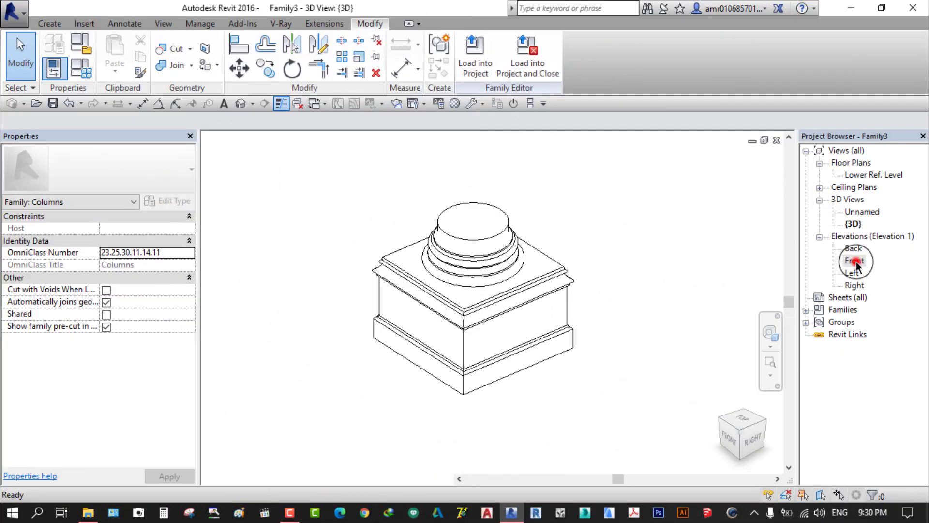
{"action": "scroll", "coordinate": [434, 310], "scroll_direction": "up", "scroll_amount": 1}
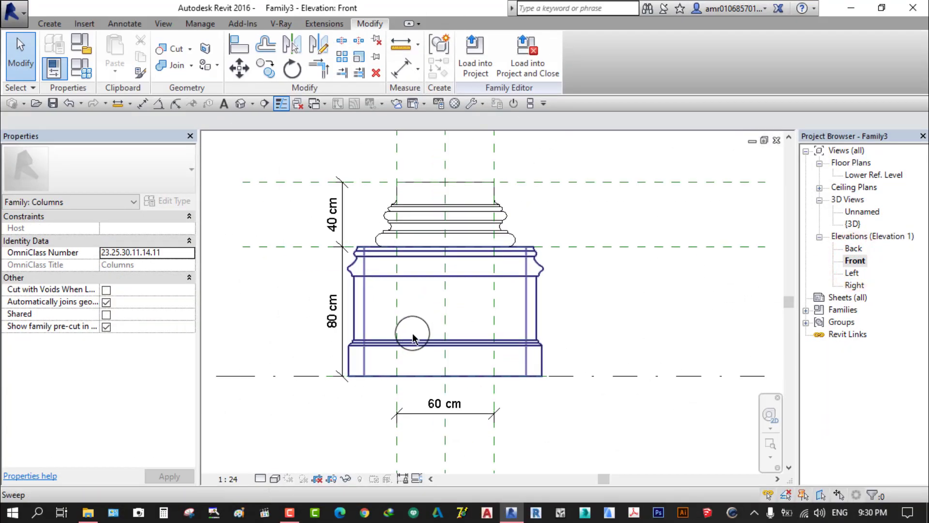
{"action": "scroll", "coordinate": [433, 310], "scroll_direction": "up", "scroll_amount": 1}
{"action": "scroll", "coordinate": [607, 300], "scroll_direction": "down", "scroll_amount": 1}
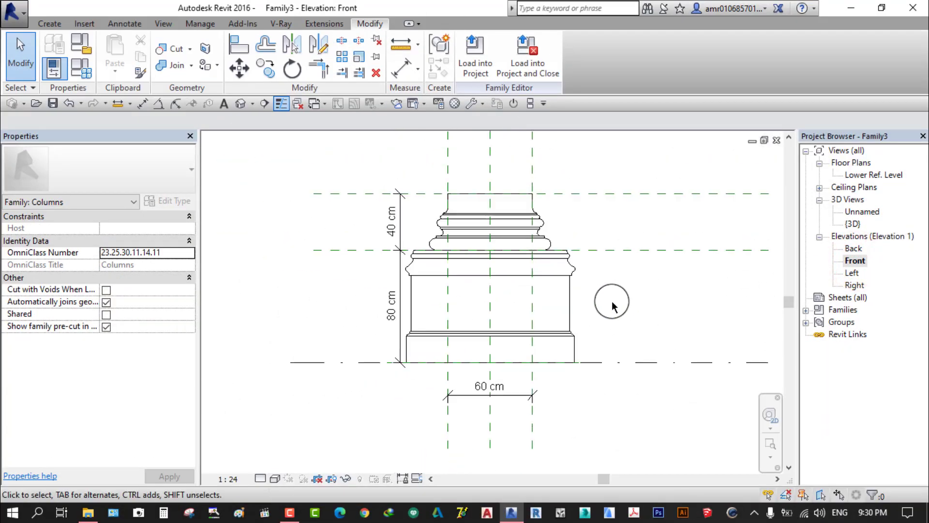
{"action": "left_click", "coordinate": [495, 208]}
{"action": "left_click", "coordinate": [612, 215]}
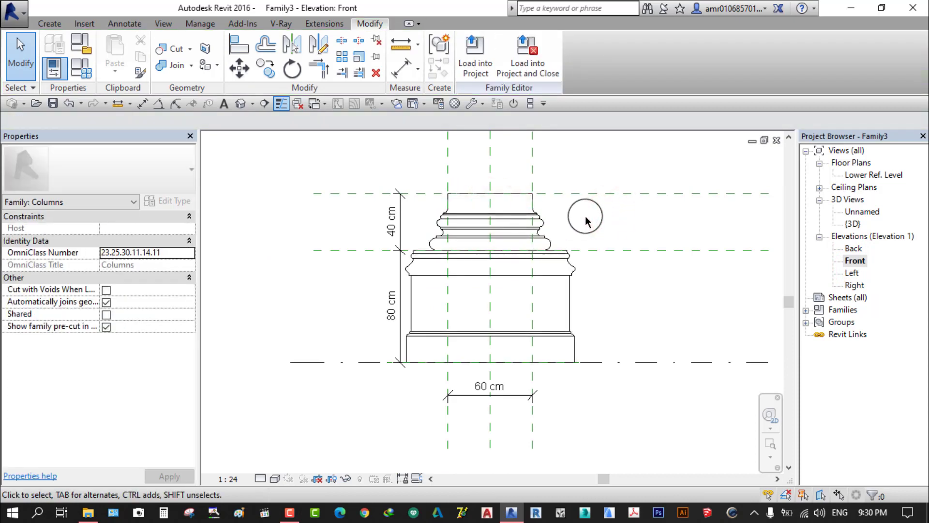
{"action": "scroll", "coordinate": [586, 221], "scroll_direction": "down", "scroll_amount": 1}
{"action": "scroll", "coordinate": [545, 307], "scroll_direction": "down", "scroll_amount": 1}
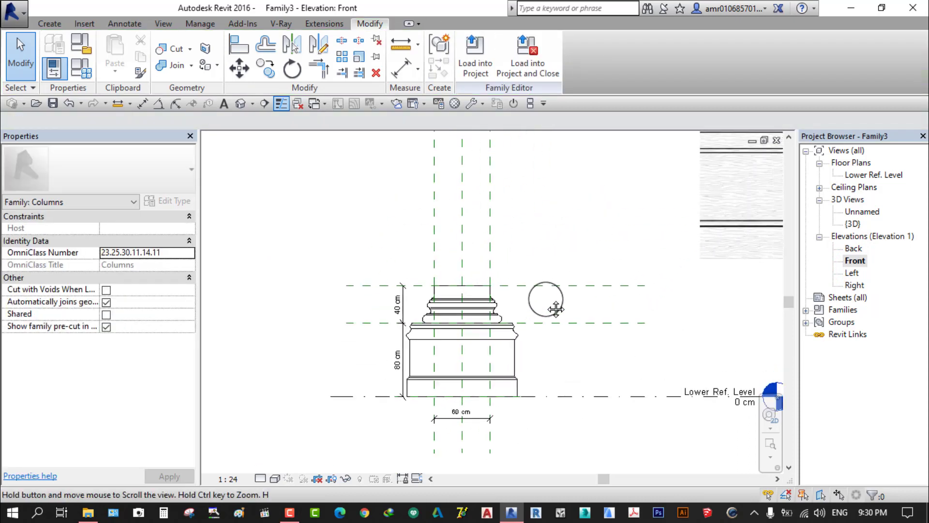
Return briefly to the 3D view, then reopen the Front elevation with the form creation tools showing
{"action": "left_click", "coordinate": [240, 105]}
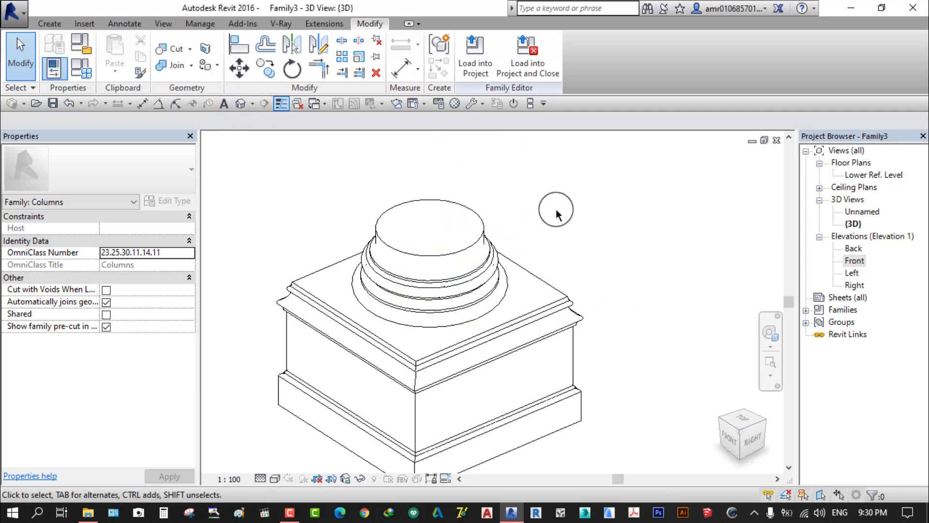
{"action": "scroll", "coordinate": [556, 207], "scroll_direction": "down", "scroll_amount": 1}
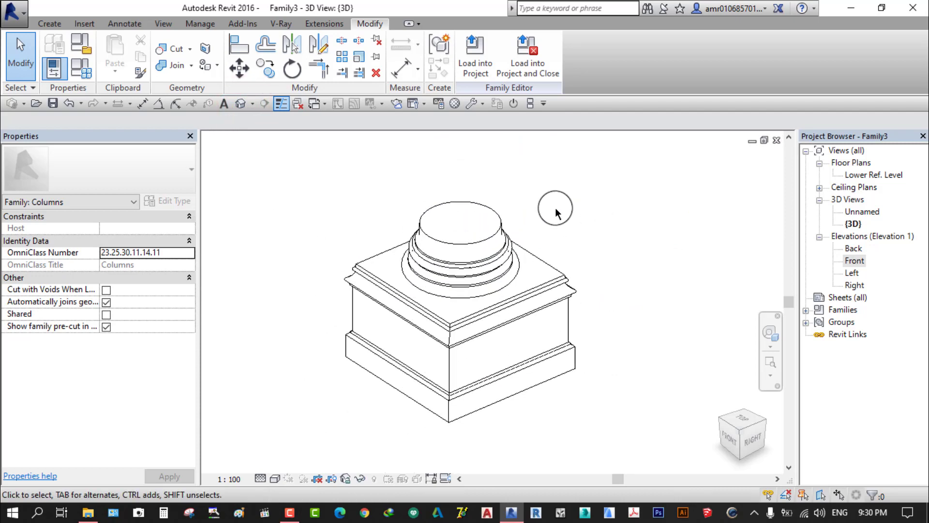
{"action": "scroll", "coordinate": [555, 207], "scroll_direction": "down", "scroll_amount": 1}
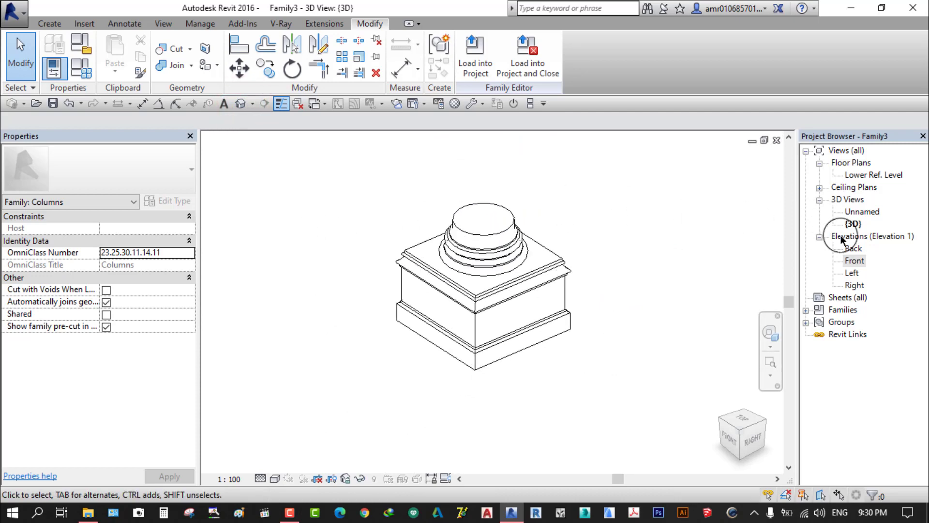
{"action": "double_click", "coordinate": [854, 264]}
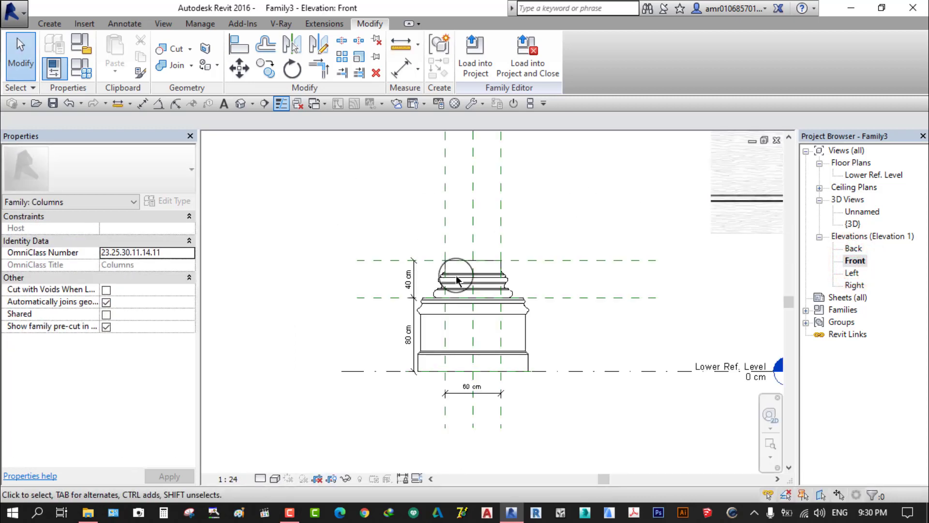
{"action": "left_click", "coordinate": [47, 27]}
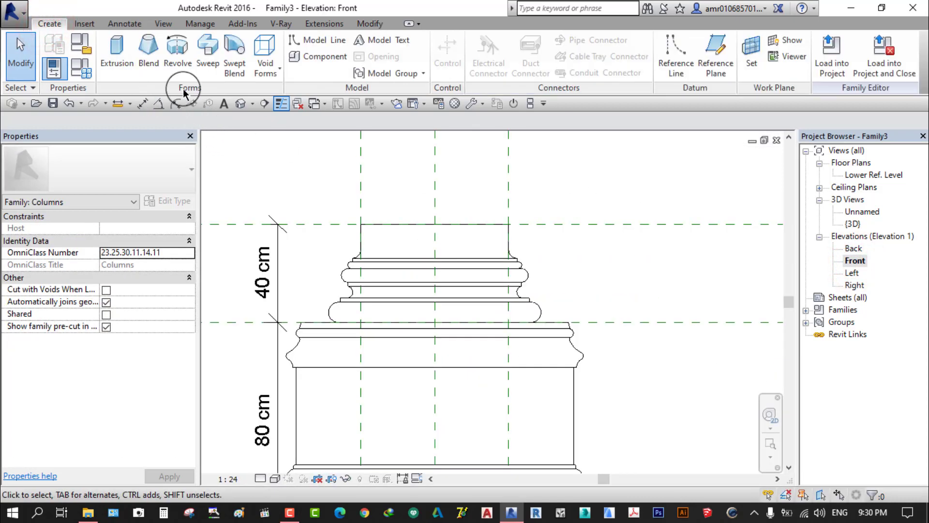
Start a Revolve and draw its vertical axis line, then return to Boundary Line drawing
{"action": "left_click", "coordinate": [177, 53]}
{"action": "middle_click_drag", "start_coordinate": [556, 165], "coordinate": [585, 234]}
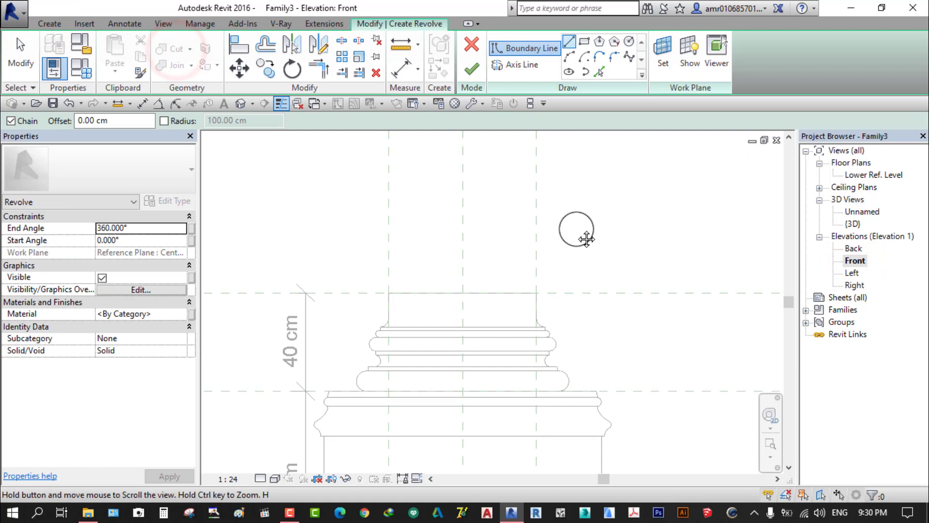
{"action": "left_click", "coordinate": [529, 69]}
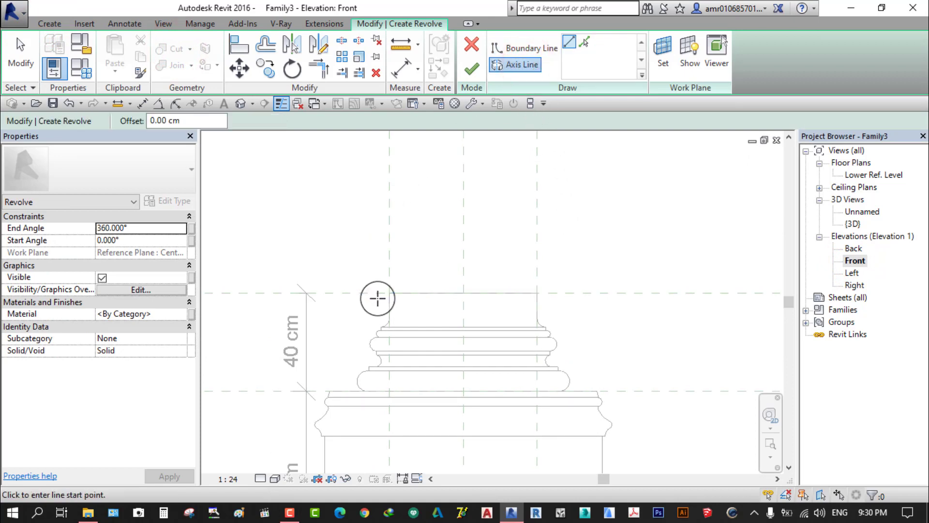
{"action": "left_click", "coordinate": [386, 173]}
{"action": "middle_click_drag", "start_coordinate": [380, 429], "coordinate": [377, 397]}
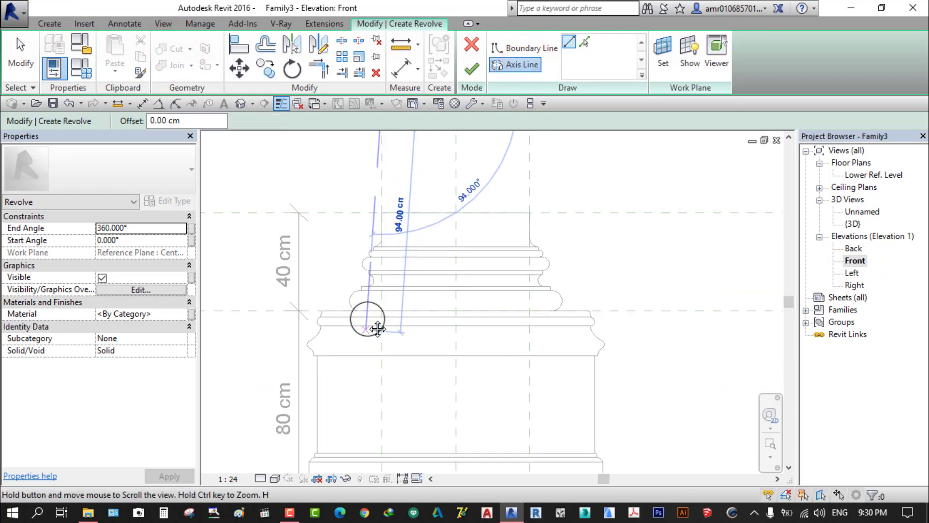
{"action": "left_click", "coordinate": [379, 402]}
{"action": "scroll", "coordinate": [380, 402], "scroll_direction": "down", "scroll_amount": 3}
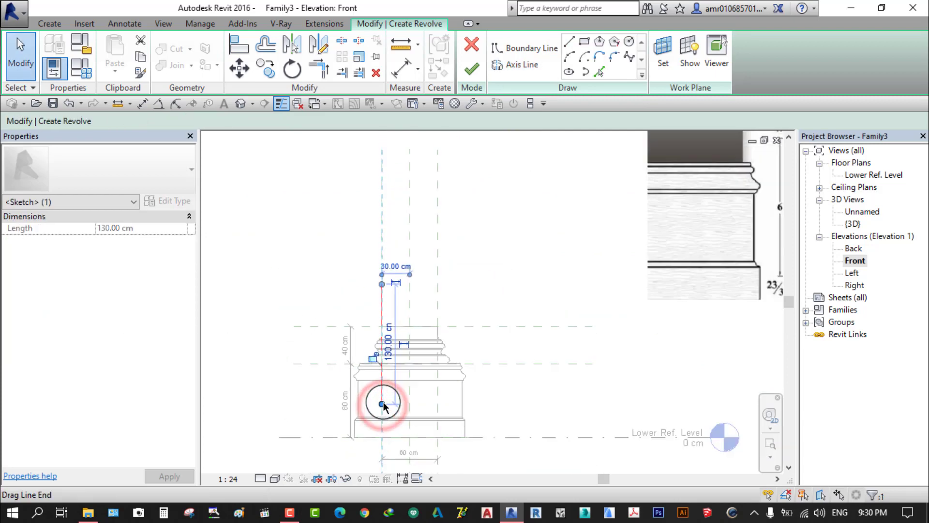
{"action": "scroll", "coordinate": [373, 286], "scroll_direction": "up", "scroll_amount": 1}
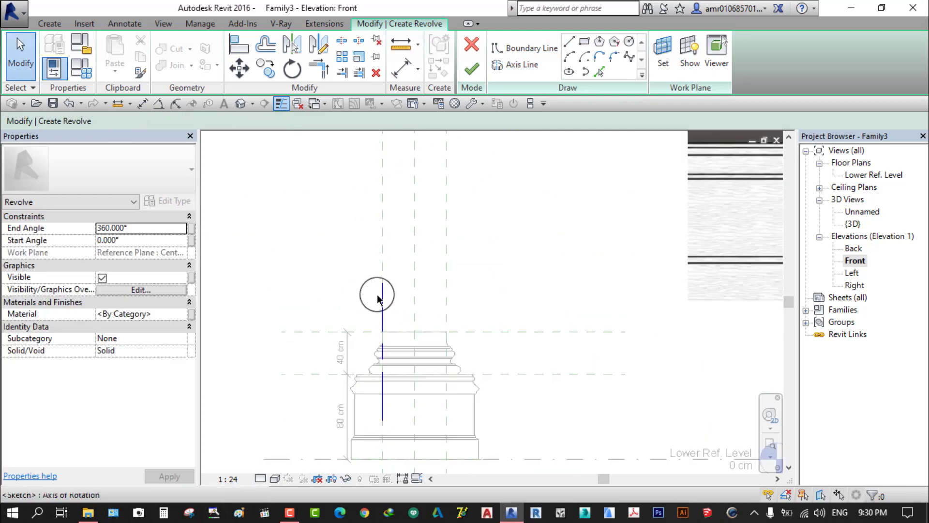
{"action": "scroll", "coordinate": [380, 242], "scroll_direction": "up", "scroll_amount": 1}
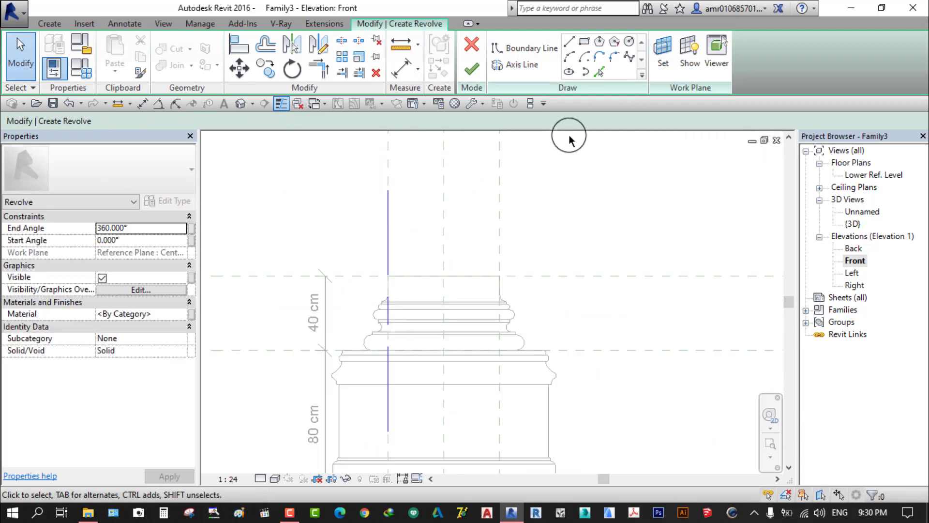
{"action": "left_click", "coordinate": [532, 49]}
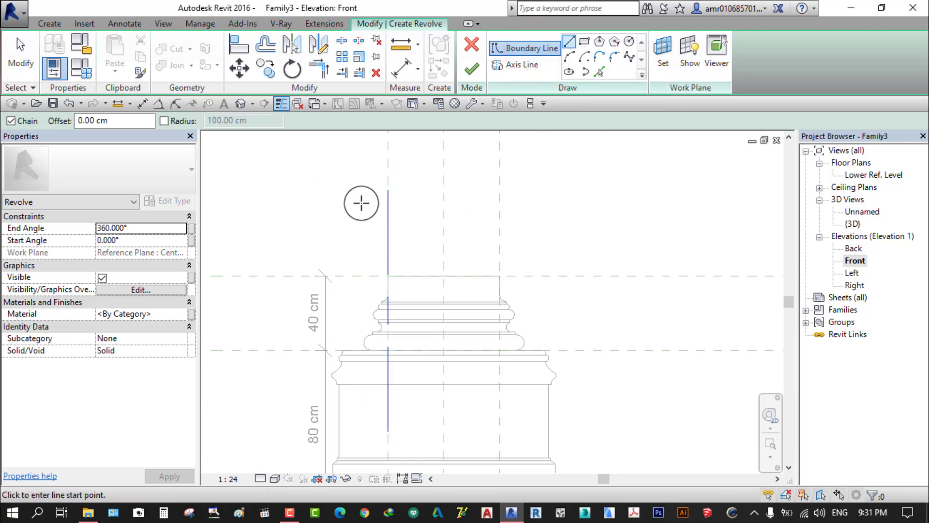
Draw a small 4 × 7.5 cm rectangle as the revolve profile next to the axis
{"action": "left_click", "coordinate": [584, 43]}
{"action": "scroll", "coordinate": [363, 306], "scroll_direction": "up", "scroll_amount": 4}
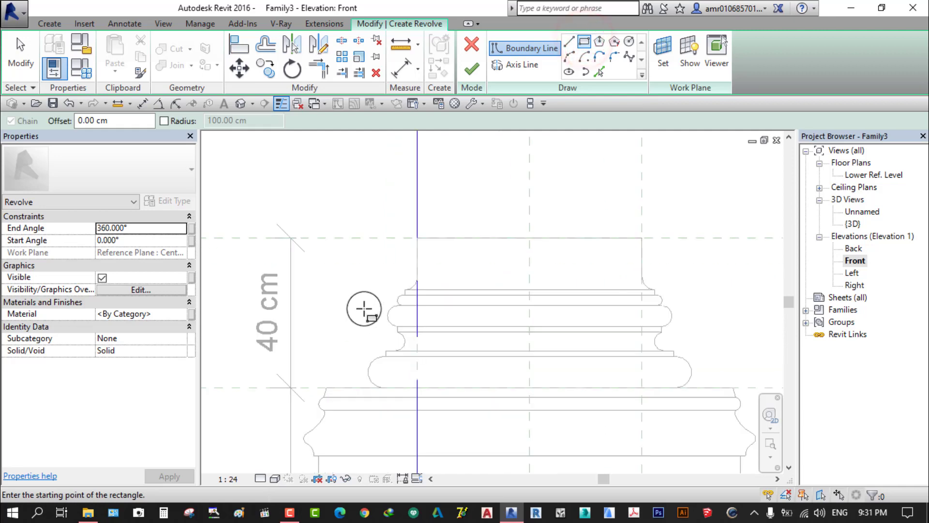
{"action": "scroll", "coordinate": [433, 268], "scroll_direction": "up", "scroll_amount": 2}
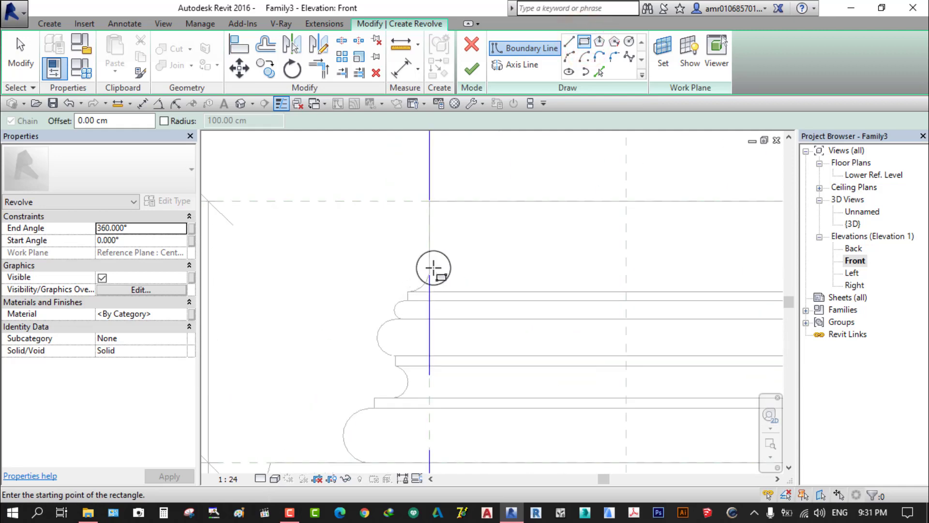
{"action": "left_click", "coordinate": [429, 201]}
{"action": "scroll", "coordinate": [405, 249], "scroll_direction": "up", "scroll_amount": 3}
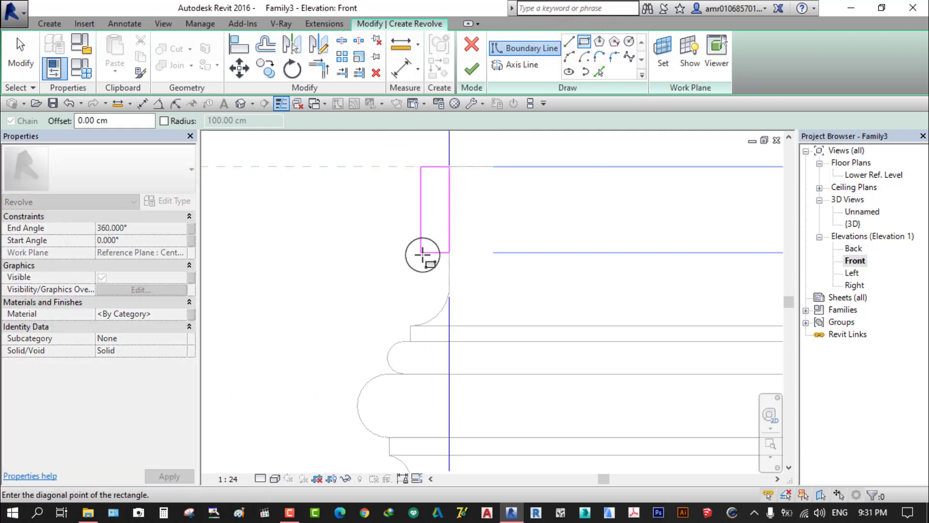
{"action": "left_click", "coordinate": [422, 254]}
{"action": "scroll", "coordinate": [423, 232], "scroll_direction": "up", "scroll_amount": 1}
{"action": "middle_click_drag", "start_coordinate": [423, 232], "coordinate": [363, 311]}
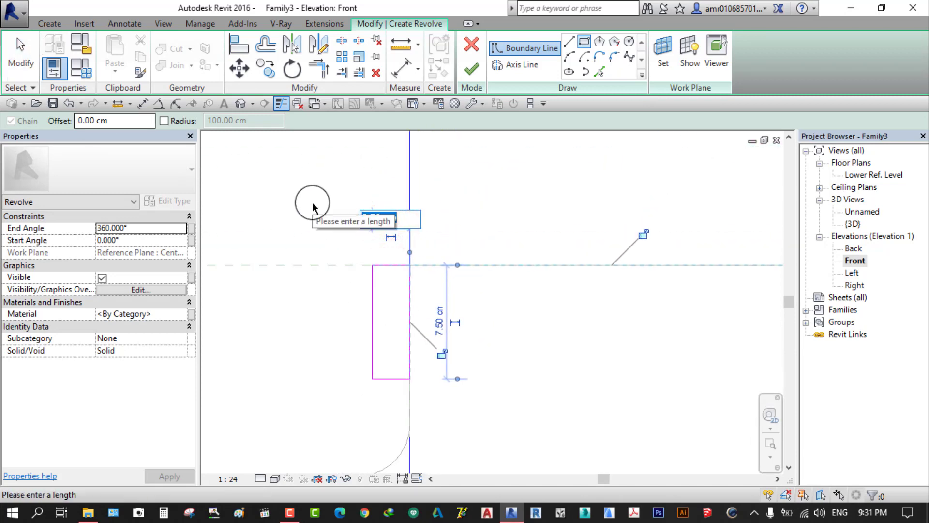
{"action": "type", "text": "4"}
{"action": "key", "text": "Return"}
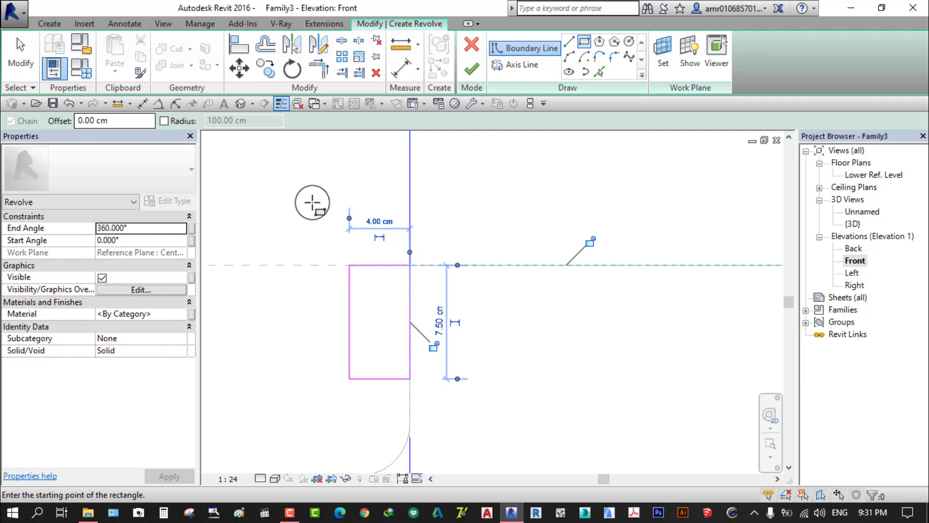
Fillet the rectangle's bottom outer corner with a 3 cm radius arc
{"action": "left_click", "coordinate": [613, 58]}
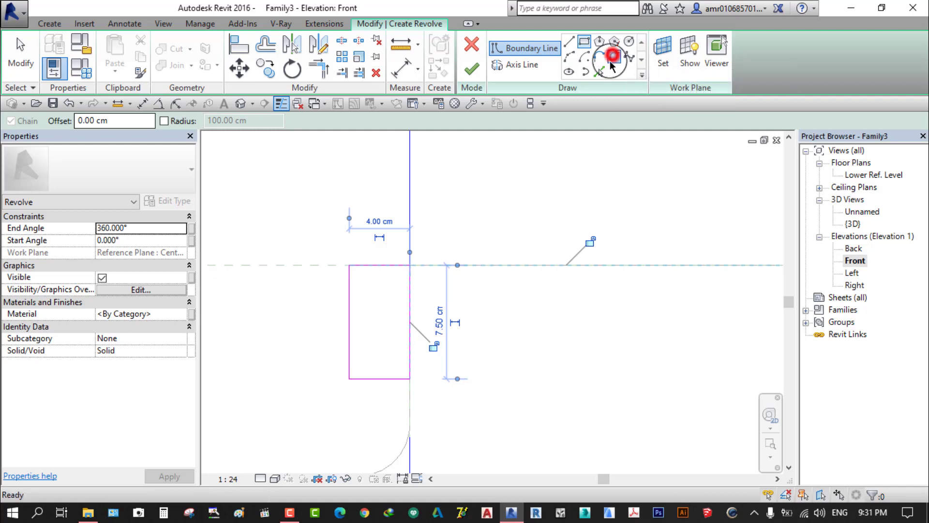
{"action": "scroll", "coordinate": [373, 415], "scroll_direction": "up", "scroll_amount": 3}
{"action": "left_click", "coordinate": [375, 353]}
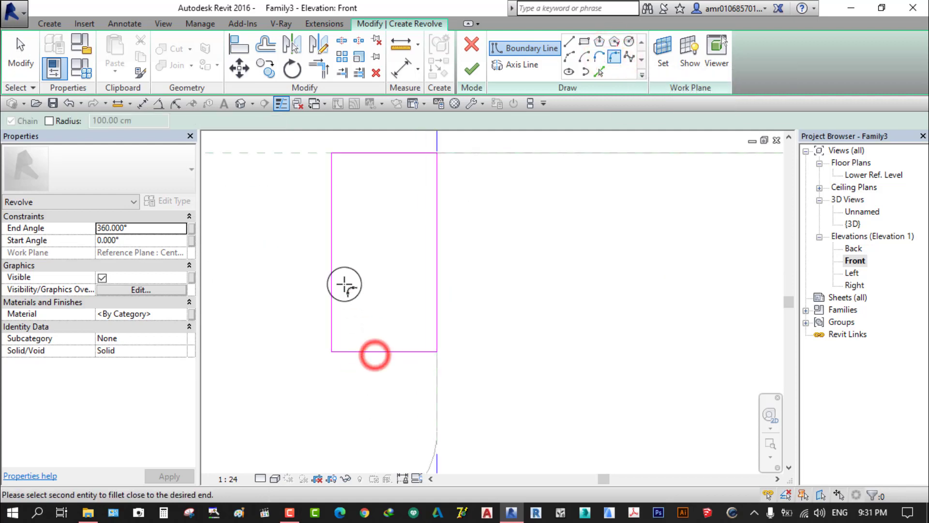
{"action": "left_click", "coordinate": [329, 297]}
{"action": "left_click", "coordinate": [354, 321]}
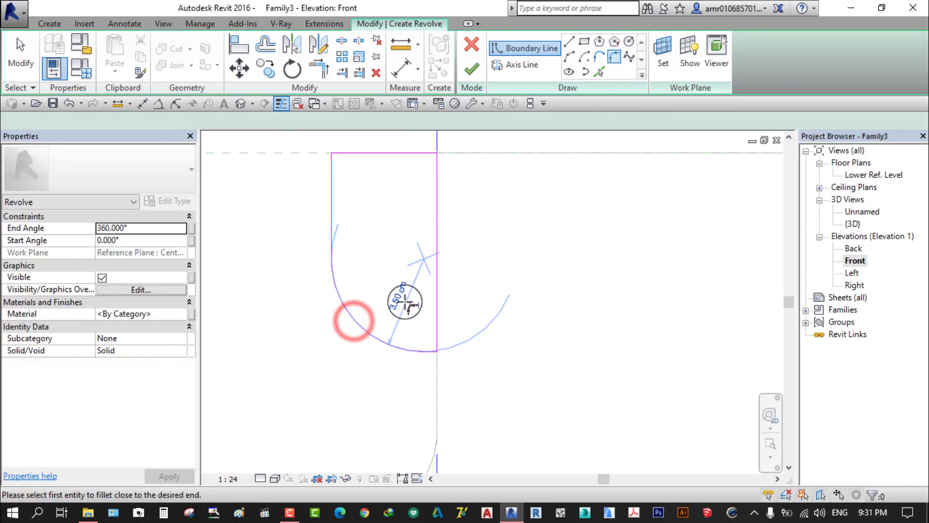
{"action": "type", "text": "3"}
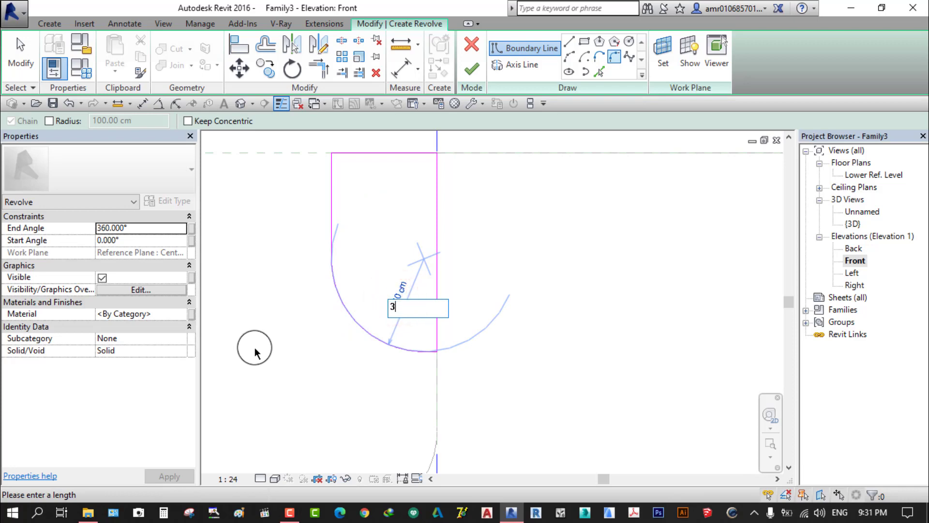
{"action": "key", "text": "Return"}
{"action": "left_click", "coordinate": [19, 65]}
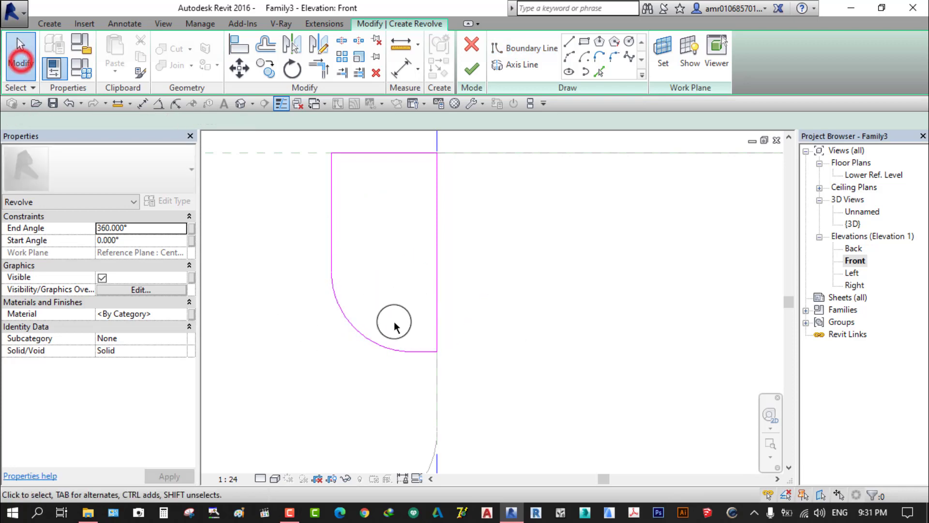
{"action": "scroll", "coordinate": [408, 339], "scroll_direction": "down", "scroll_amount": 2}
{"action": "left_click", "coordinate": [336, 329]}
Set the revolve's Solid/Void property to Void and finish the revolve sketch
{"action": "scroll", "coordinate": [336, 327], "scroll_direction": "down", "scroll_amount": 1}
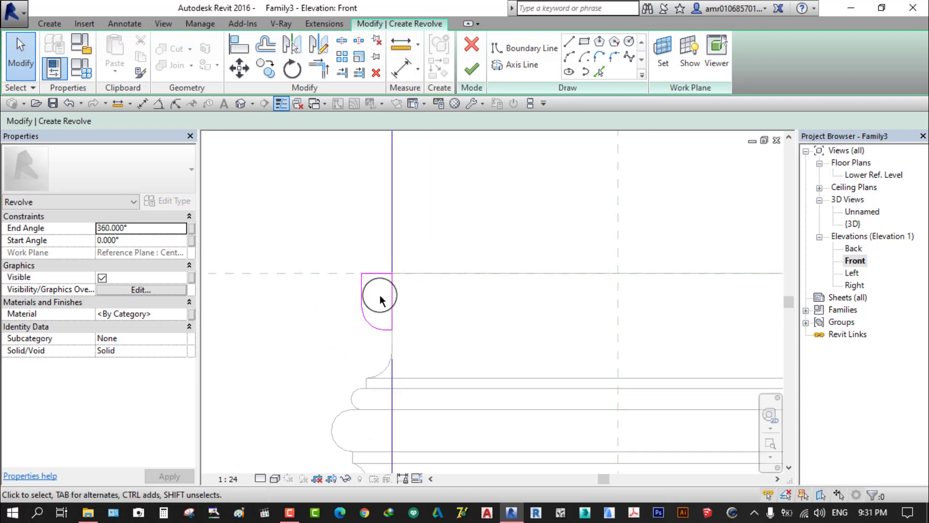
{"action": "scroll", "coordinate": [404, 276], "scroll_direction": "down", "scroll_amount": 2}
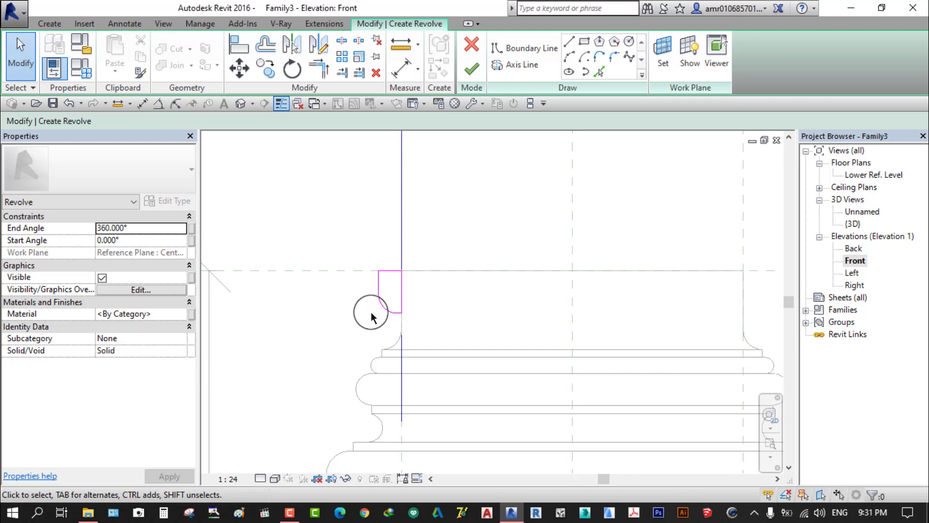
{"action": "scroll", "coordinate": [371, 317], "scroll_direction": "up", "scroll_amount": 1}
{"action": "scroll", "coordinate": [385, 310], "scroll_direction": "up", "scroll_amount": 1}
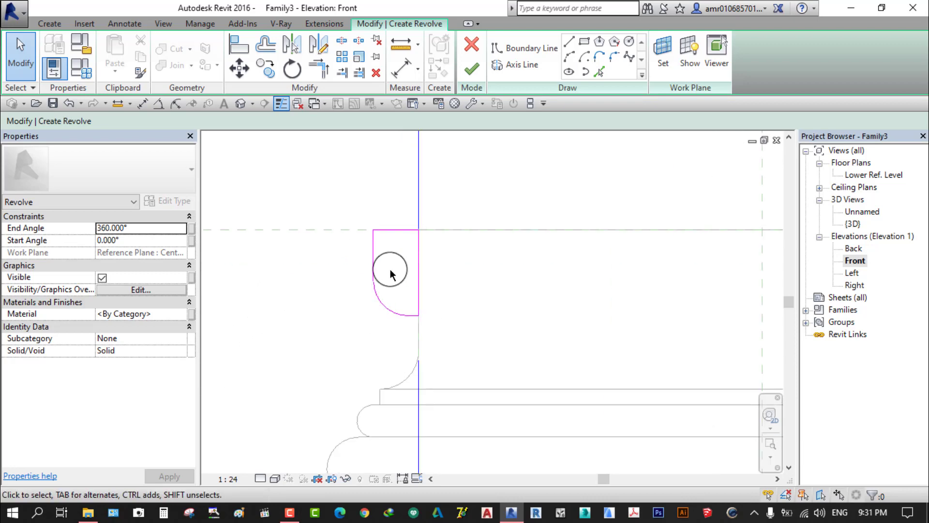
{"action": "left_click", "coordinate": [184, 353]}
{"action": "left_click", "coordinate": [104, 375]}
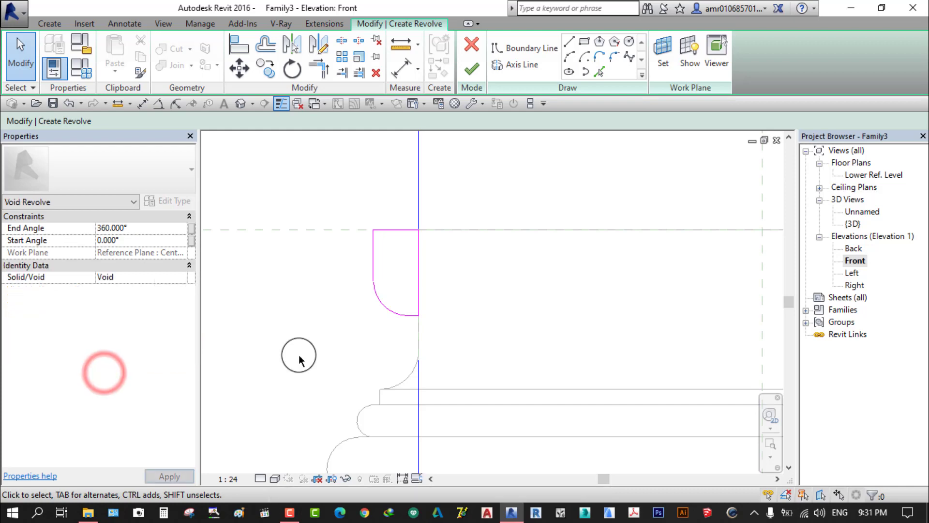
{"action": "left_click", "coordinate": [478, 74]}
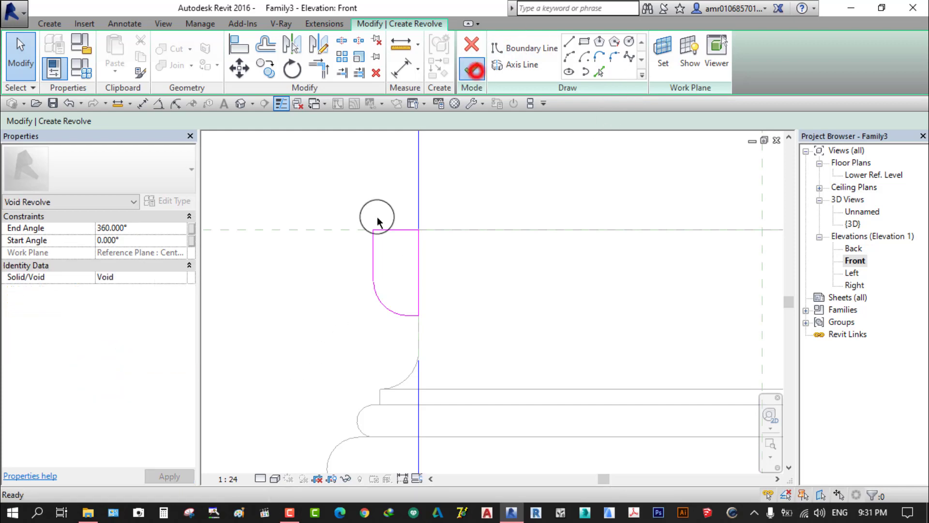
{"action": "left_click", "coordinate": [309, 256]}
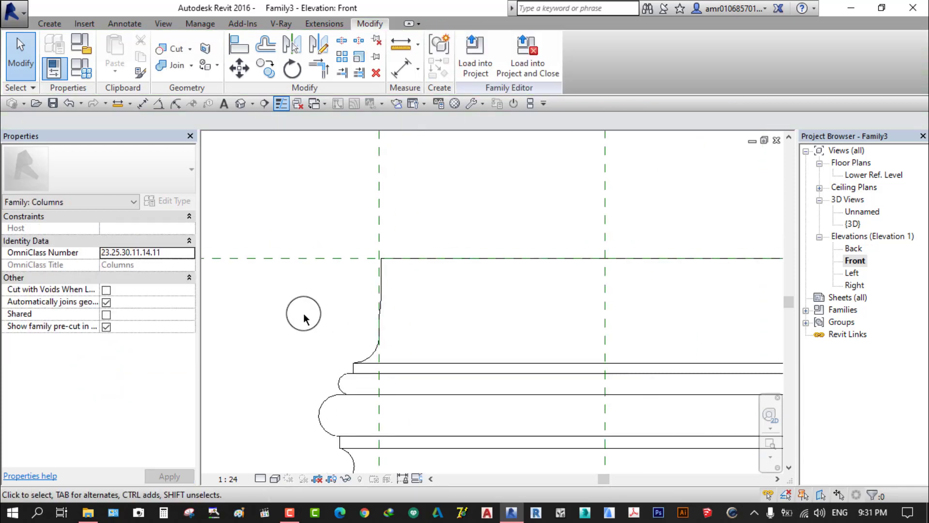
Inspect the void revolve and its profile sketch, leaving it unchanged, and reselect it
{"action": "left_click", "coordinate": [380, 301]}
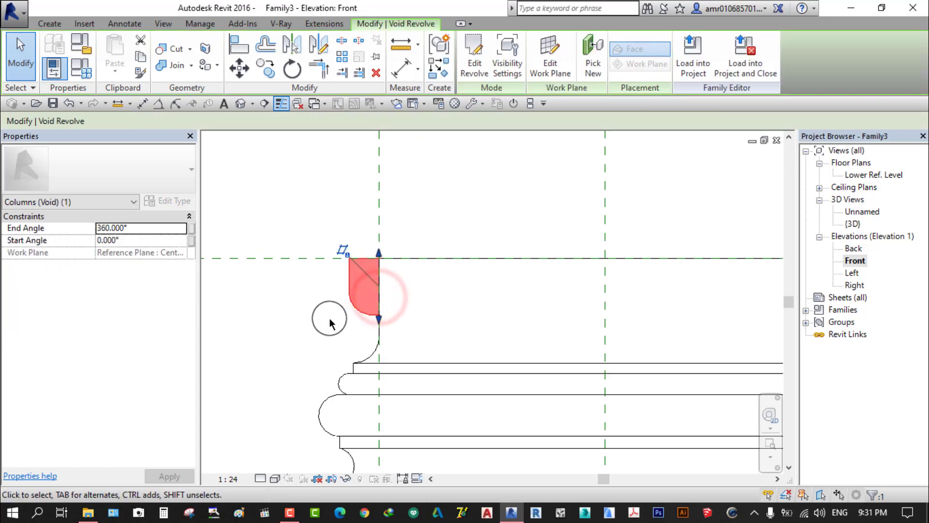
{"action": "key", "text": "Delete"}
{"action": "left_click", "coordinate": [49, 24]}
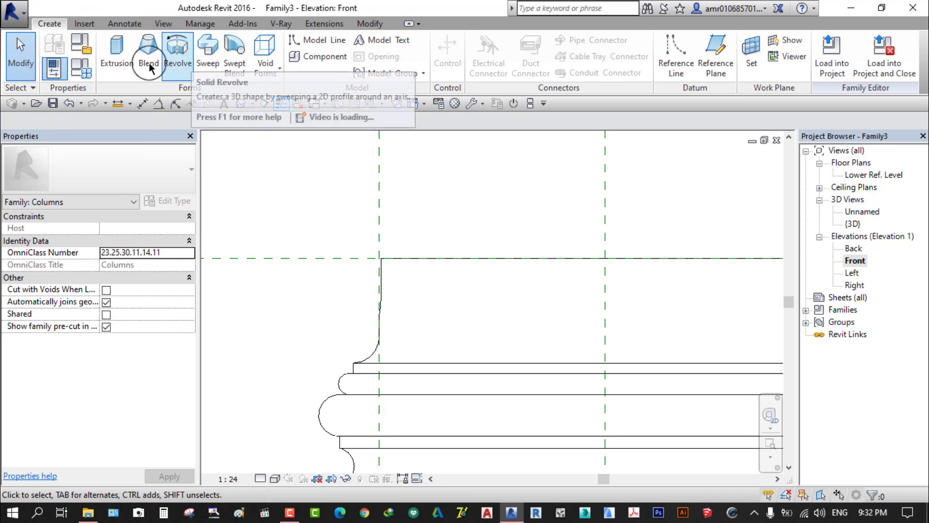
{"action": "left_click", "coordinate": [266, 72]}
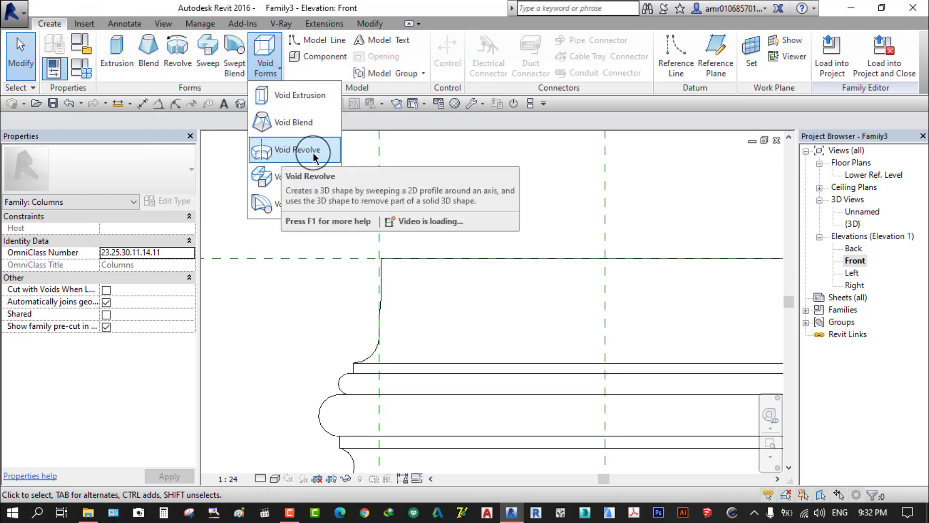
{"action": "left_click", "coordinate": [304, 308]}
{"action": "left_click", "coordinate": [383, 302]}
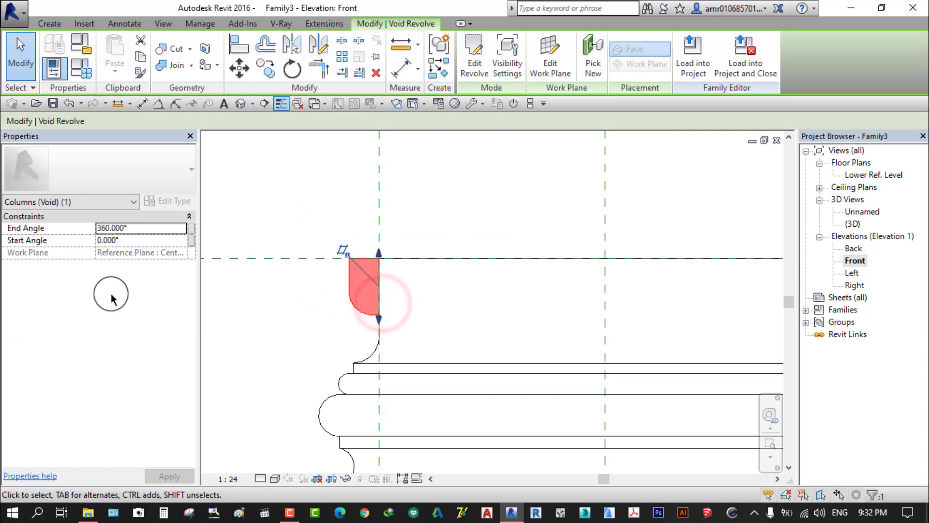
{"action": "left_click", "coordinate": [469, 60]}
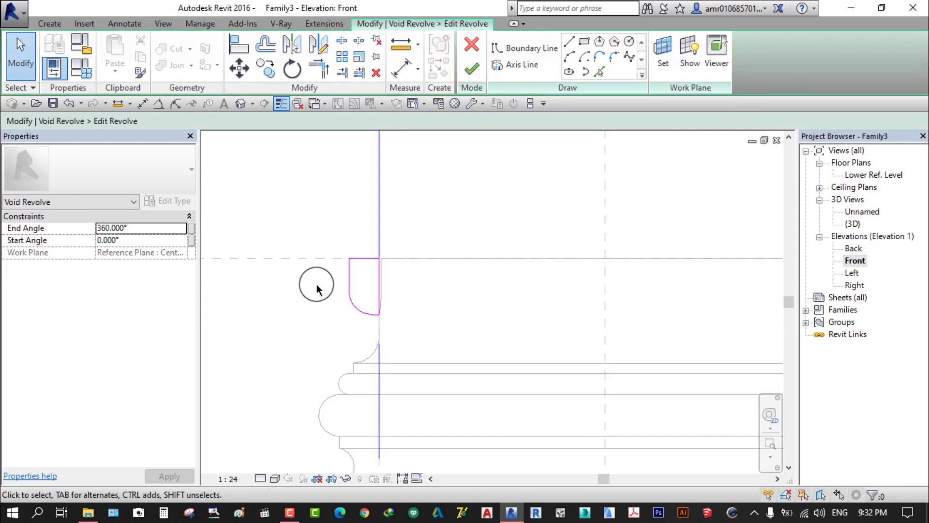
{"action": "left_click", "coordinate": [346, 293]}
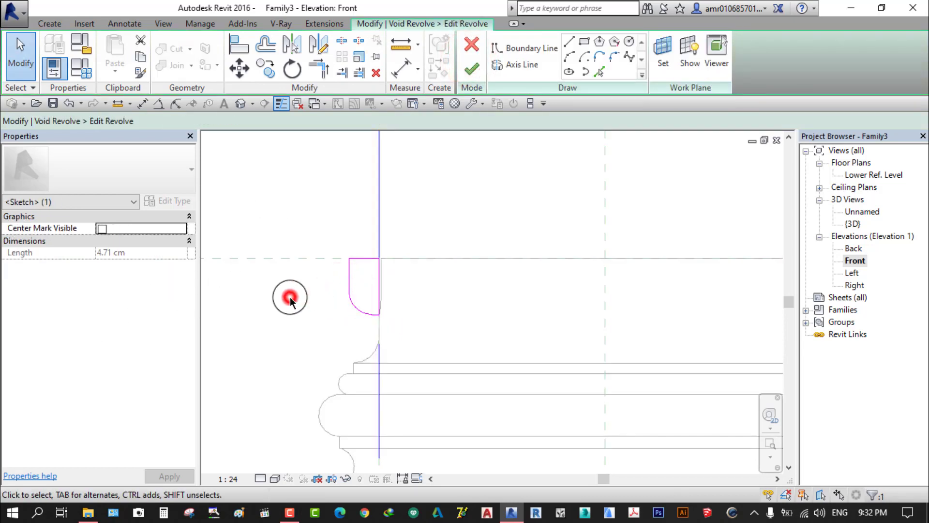
{"action": "left_click", "coordinate": [470, 44]}
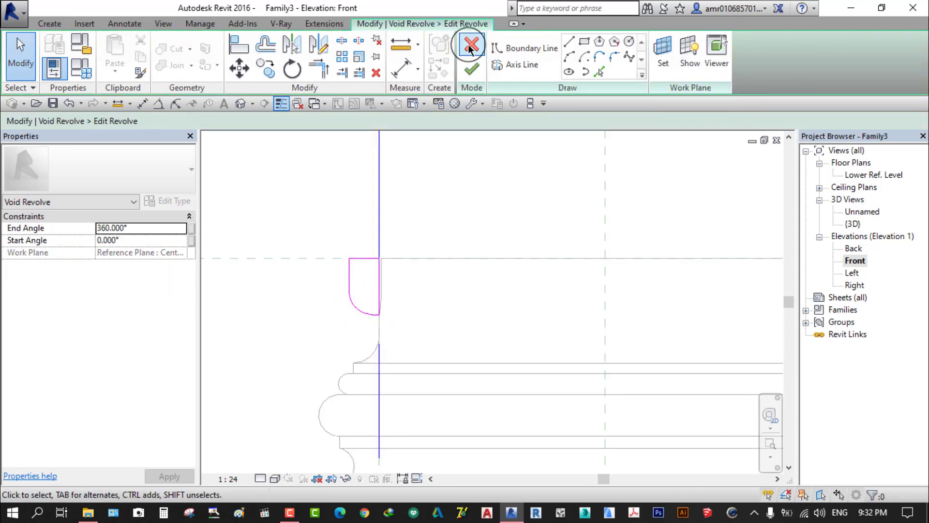
{"action": "left_click", "coordinate": [310, 189]}
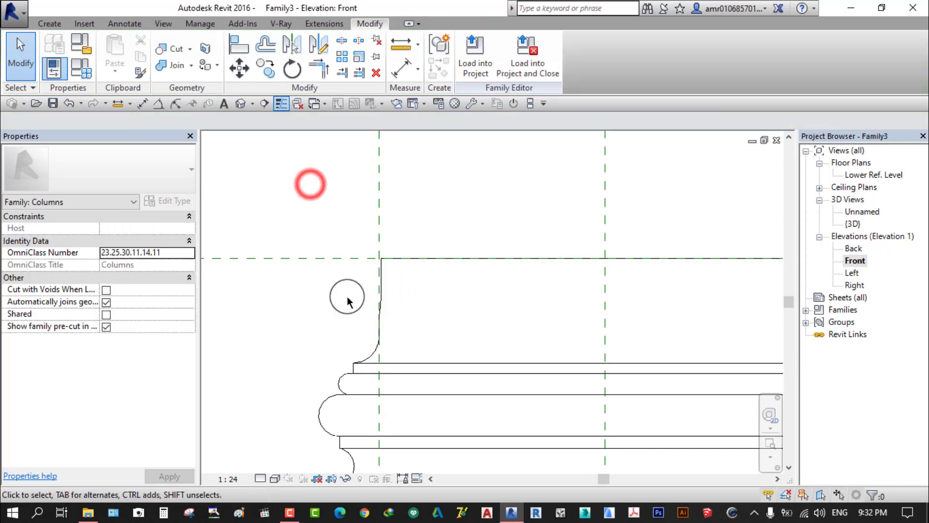
{"action": "left_click", "coordinate": [382, 293]}
Open the Lower Ref. Level floor plan and dissociate the void revolve from its work plane
{"action": "double_click", "coordinate": [882, 180]}
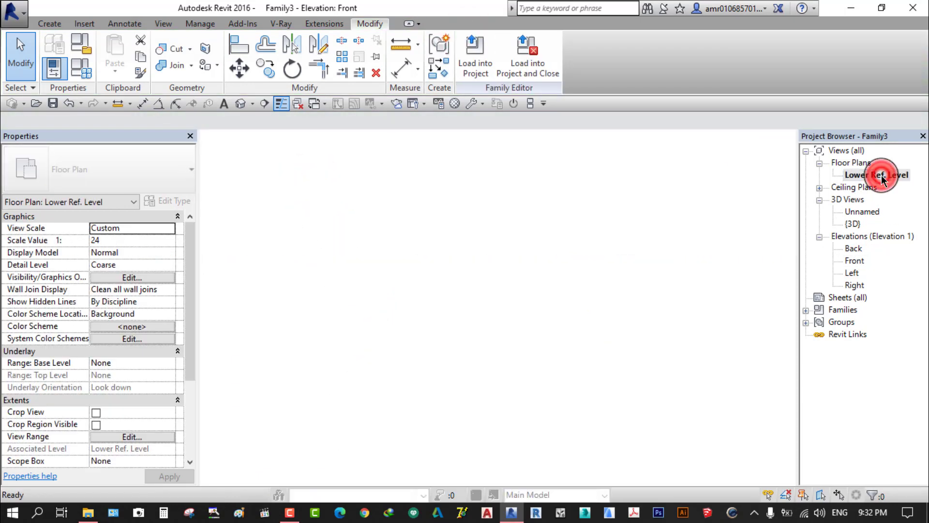
{"action": "scroll", "coordinate": [408, 320], "scroll_direction": "up", "scroll_amount": 3}
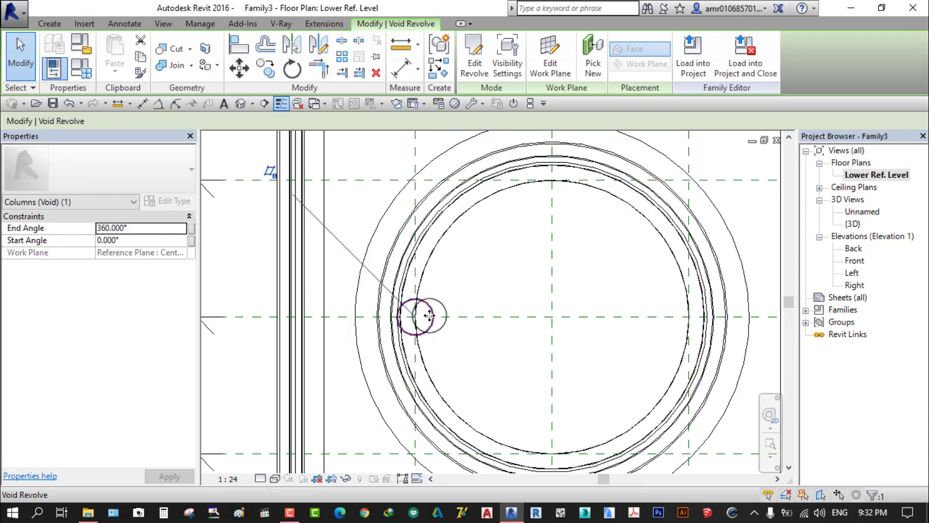
{"action": "scroll", "coordinate": [321, 228], "scroll_direction": "up", "scroll_amount": 2}
{"action": "scroll", "coordinate": [343, 269], "scroll_direction": "up", "scroll_amount": 2}
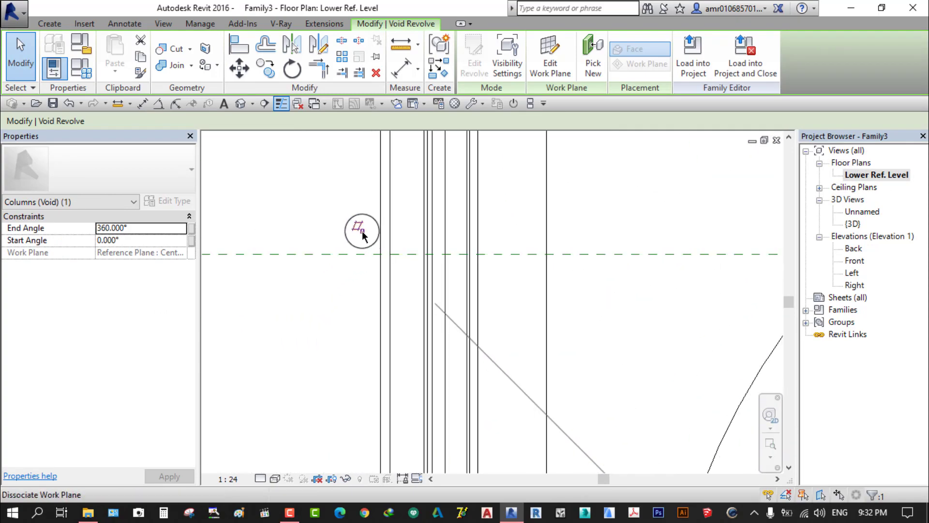
{"action": "left_click", "coordinate": [361, 234]}
{"action": "scroll", "coordinate": [334, 254], "scroll_direction": "down", "scroll_amount": 2}
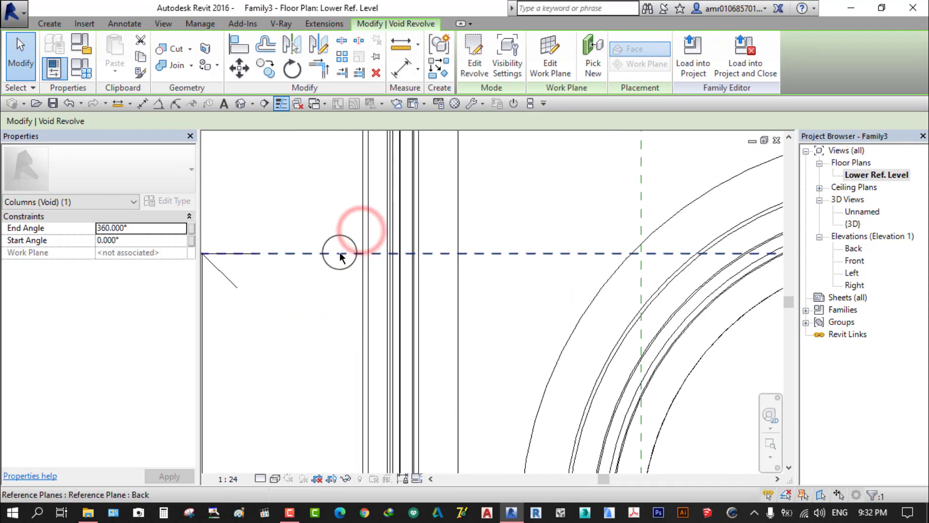
{"action": "scroll", "coordinate": [343, 249], "scroll_direction": "down", "scroll_amount": 2}
{"action": "scroll", "coordinate": [455, 353], "scroll_direction": "up", "scroll_amount": 2}
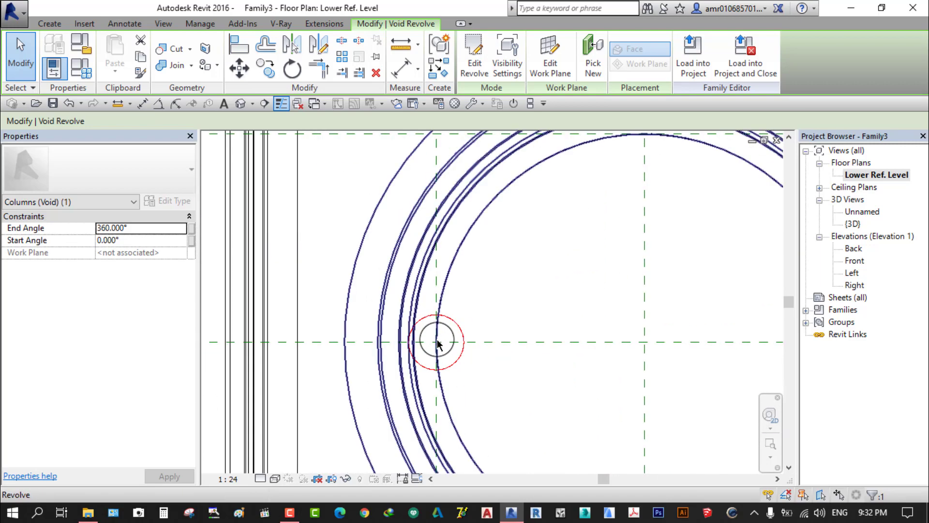
{"action": "scroll", "coordinate": [460, 350], "scroll_direction": "down", "scroll_amount": 1}
{"action": "middle_click_drag", "start_coordinate": [490, 357], "coordinate": [448, 351]}
Centre and zoom the column circles in the Lower Ref. Level plan
{"action": "left_click", "coordinate": [405, 25]}
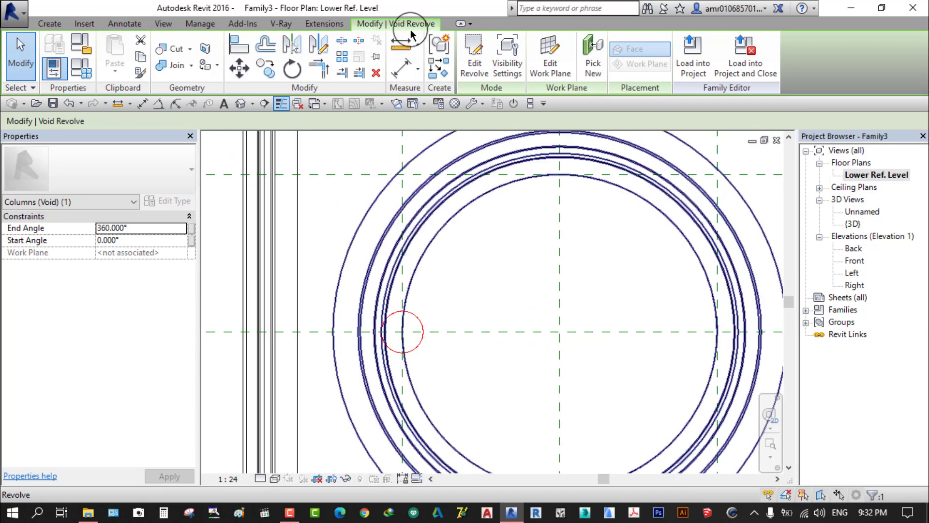
{"action": "left_click", "coordinate": [373, 285]}
{"action": "middle_click_drag", "start_coordinate": [410, 320], "coordinate": [344, 297]}
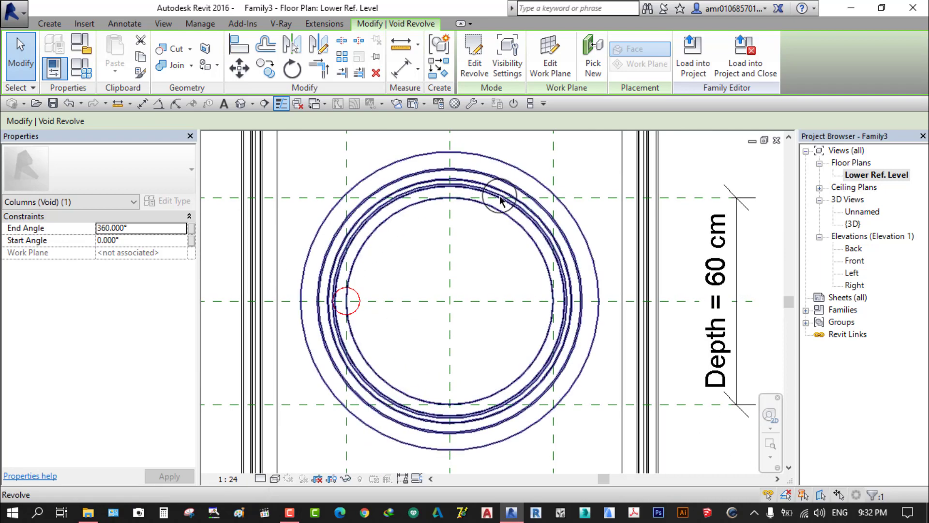
{"action": "scroll", "coordinate": [426, 322], "scroll_direction": "down", "scroll_amount": 2}
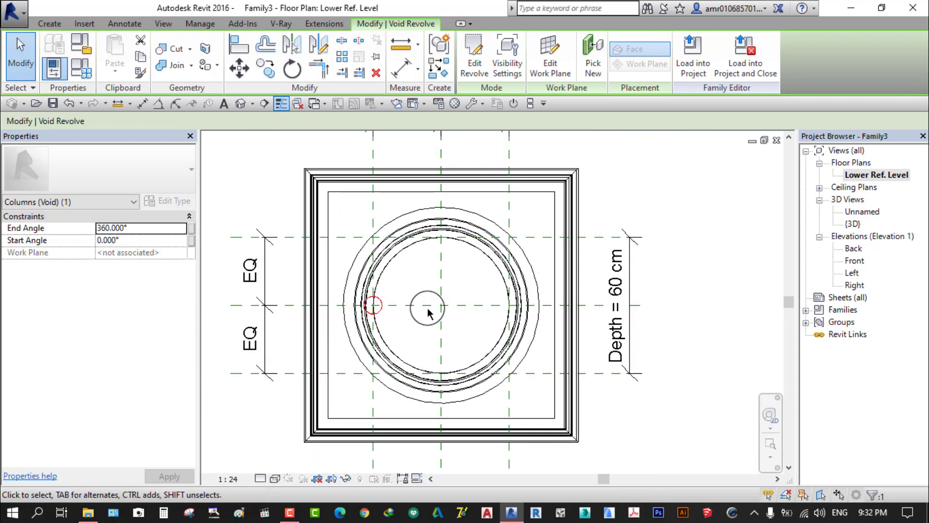
{"action": "scroll", "coordinate": [436, 300], "scroll_direction": "up", "scroll_amount": 1}
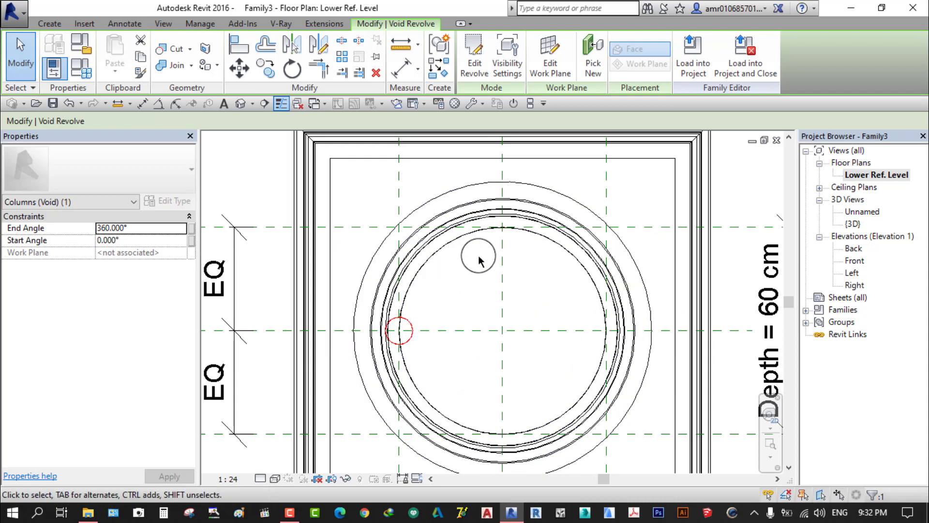
{"action": "scroll", "coordinate": [455, 276], "scroll_direction": "down", "scroll_amount": 1}
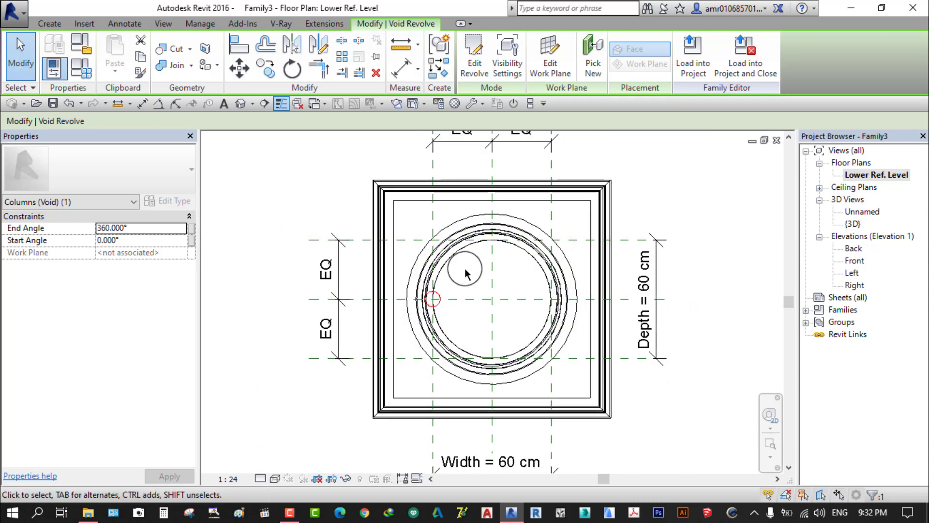
{"action": "scroll", "coordinate": [464, 274], "scroll_direction": "up", "scroll_amount": 1}
{"action": "scroll", "coordinate": [456, 286], "scroll_direction": "up", "scroll_amount": 1}
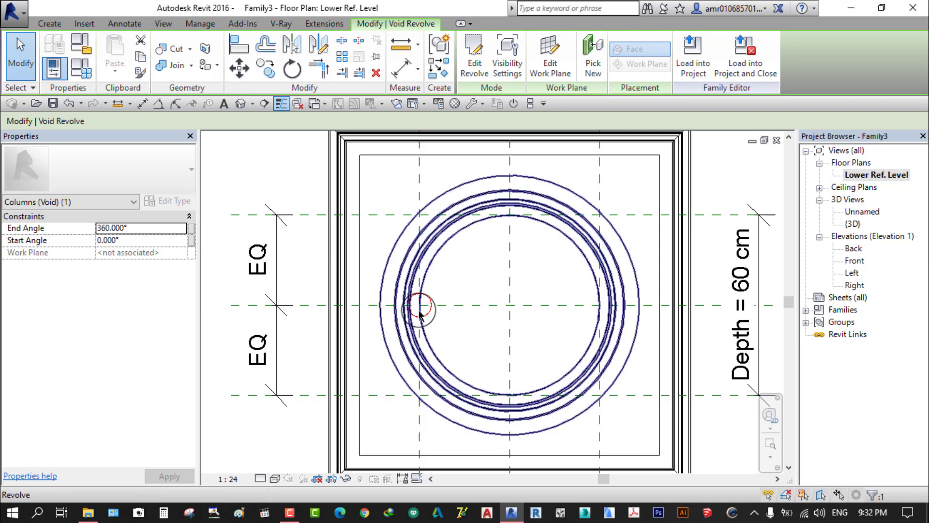
Set up a radial Array of the void with Number 12 and Move To Last
{"action": "left_click", "coordinate": [343, 57]}
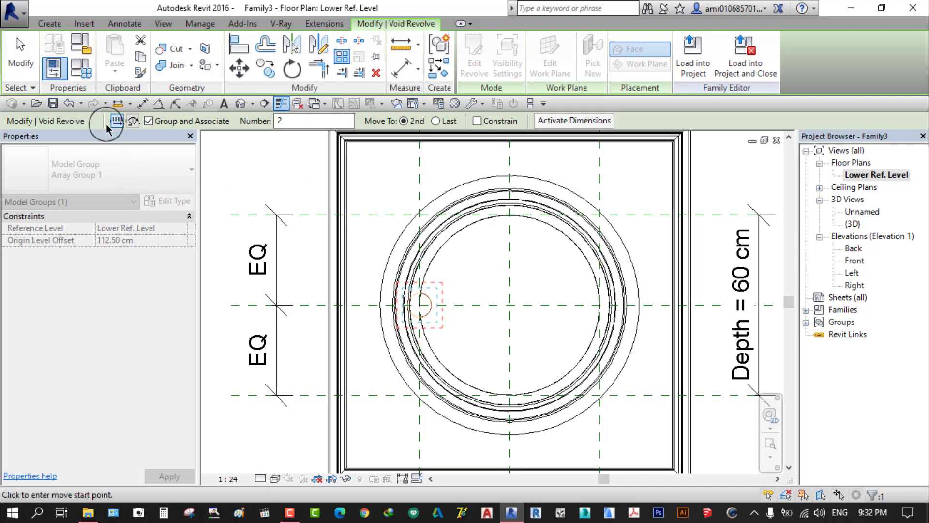
{"action": "left_click", "coordinate": [133, 122]}
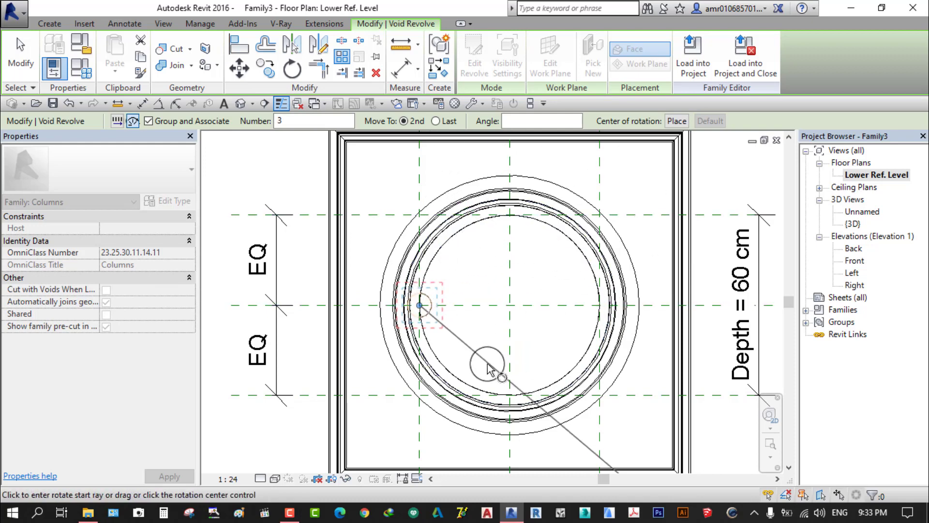
{"action": "double_click", "coordinate": [299, 120]}
{"action": "type", "text": "12"}
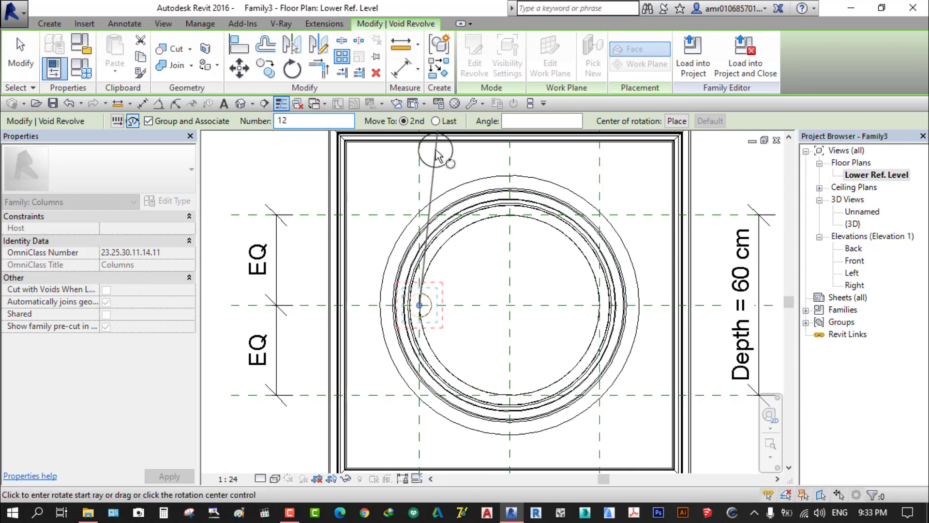
{"action": "left_click", "coordinate": [437, 121]}
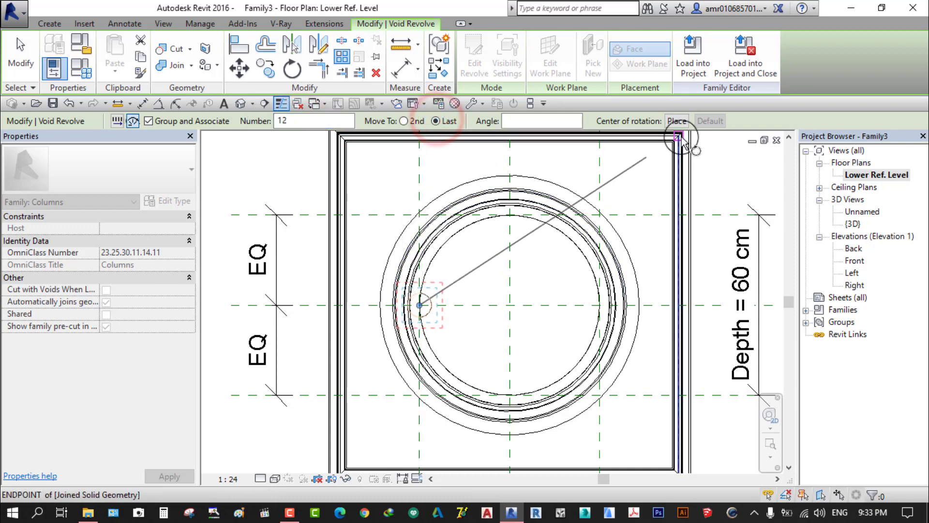
{"action": "left_click", "coordinate": [674, 122]}
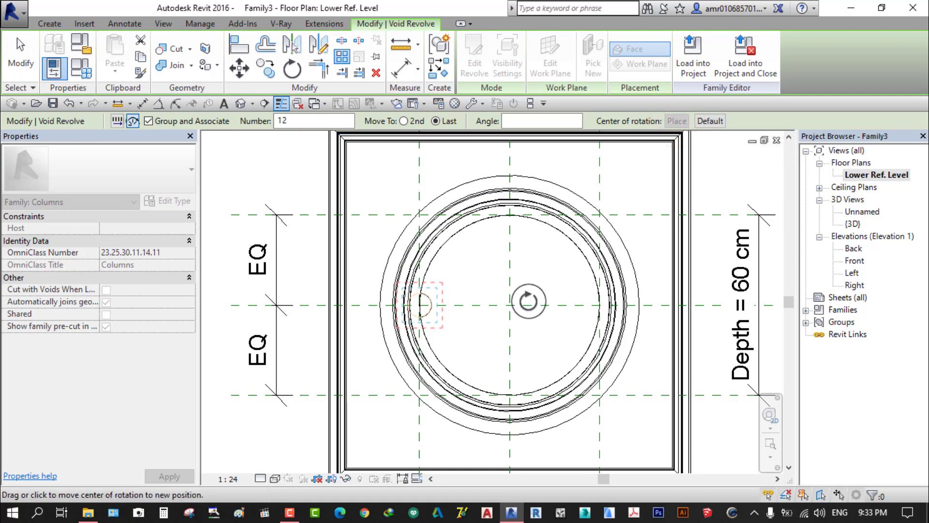
Place the rotation centre at the shaft centre, pick start and end rays, and accept the warning
{"action": "left_click", "coordinate": [510, 305]}
{"action": "scroll", "coordinate": [450, 305], "scroll_direction": "up", "scroll_amount": 2}
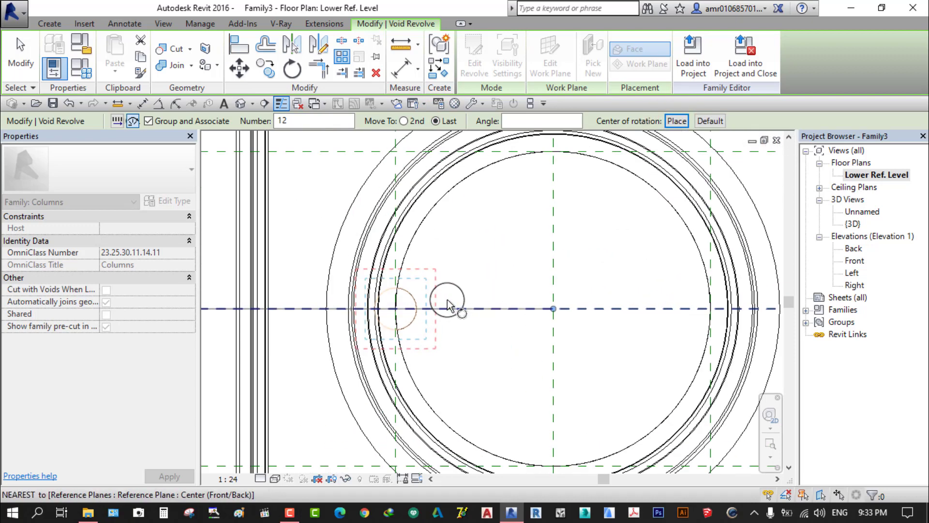
{"action": "left_click", "coordinate": [395, 308]}
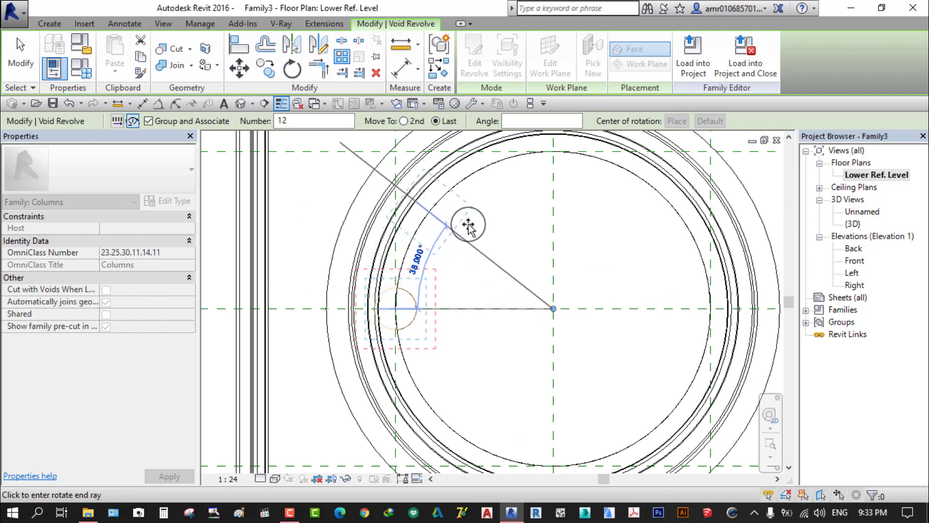
{"action": "left_click", "coordinate": [618, 247]}
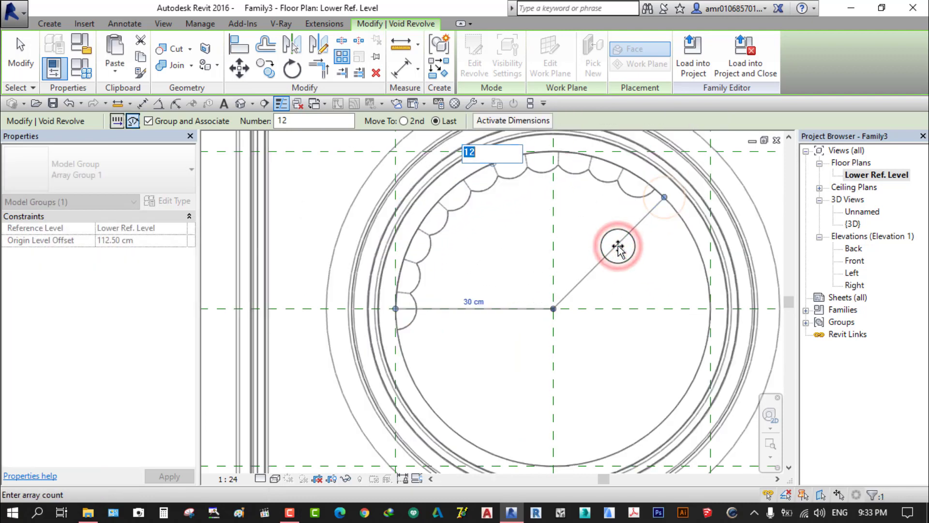
{"action": "mouse_move", "coordinate": [595, 253]}
{"action": "middle_mouse_down"}
{"action": "mouse_move", "coordinate": [584, 301]}
{"action": "mouse_move", "coordinate": [573, 306]}
{"action": "middle_mouse_up"}
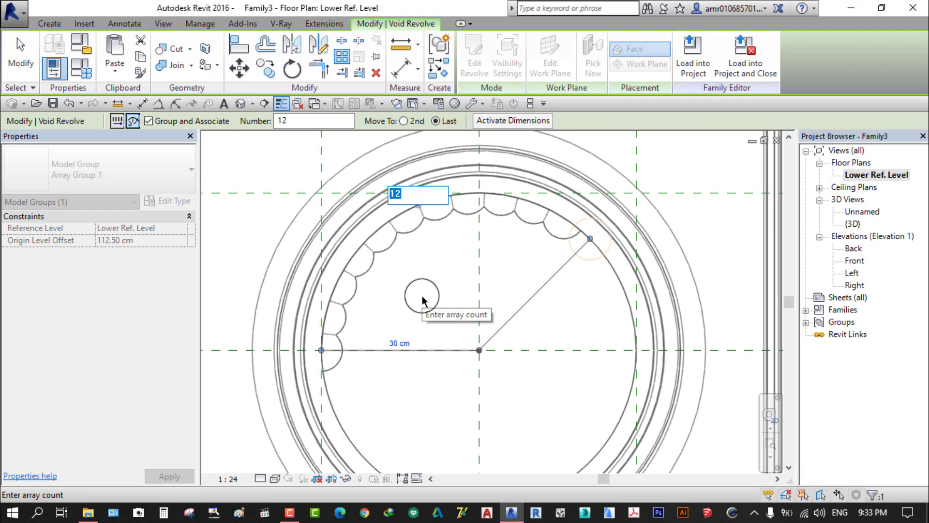
{"action": "scroll", "coordinate": [422, 299], "scroll_direction": "down", "scroll_amount": 1}
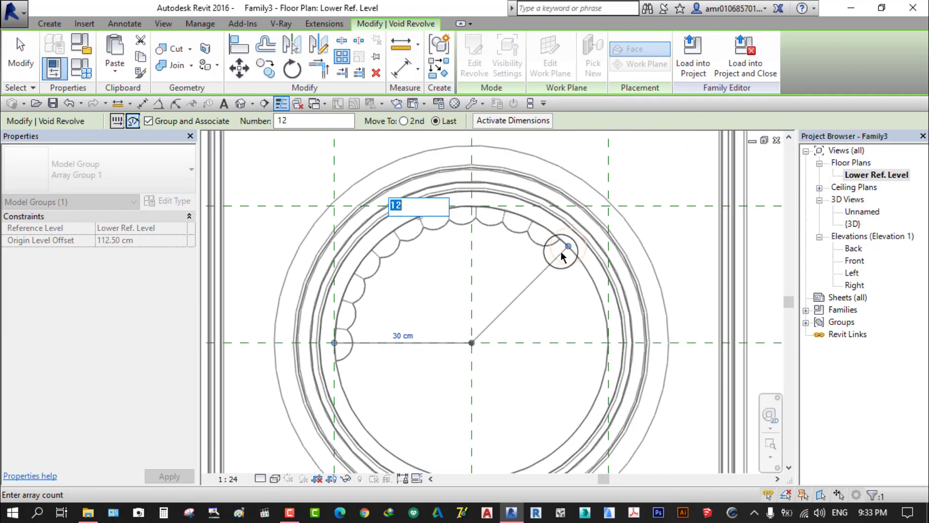
{"action": "scroll", "coordinate": [561, 257], "scroll_direction": "up", "scroll_amount": 2}
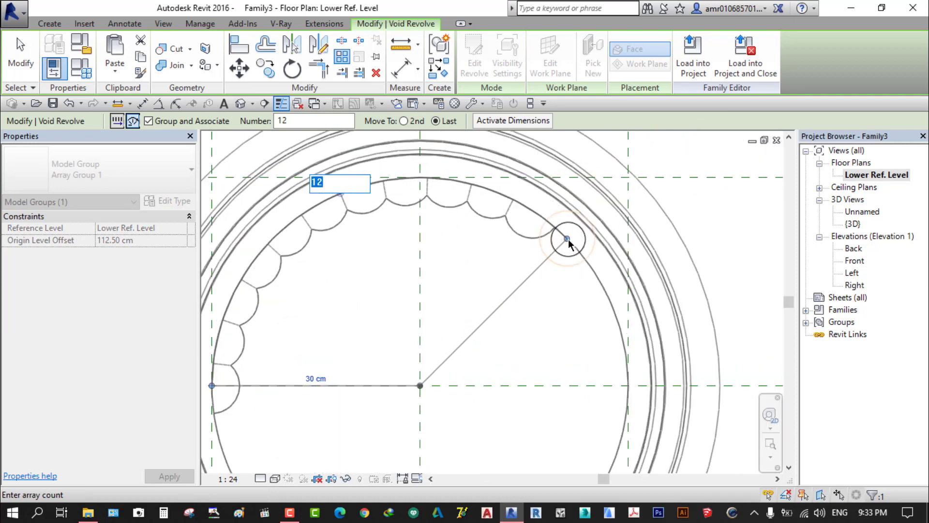
{"action": "left_click", "coordinate": [569, 239]}
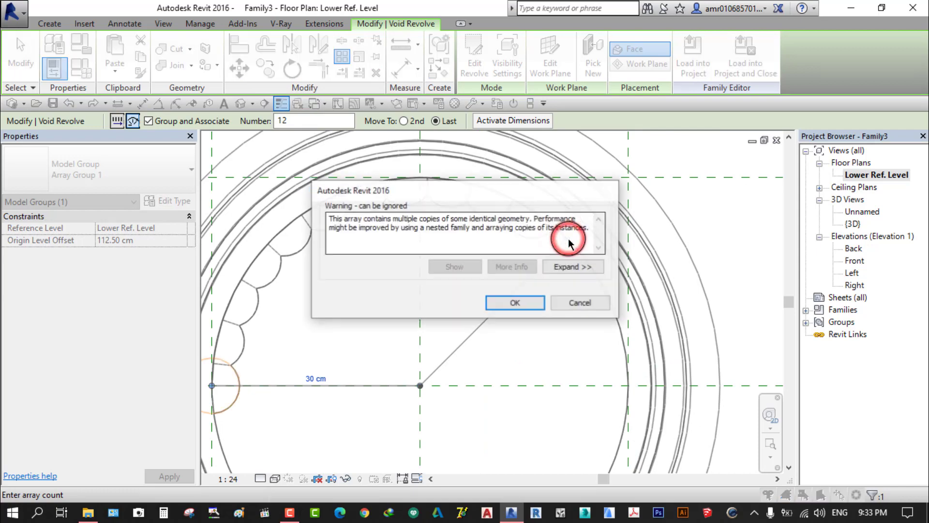
{"action": "left_click", "coordinate": [526, 304]}
{"action": "scroll", "coordinate": [506, 284], "scroll_direction": "down", "scroll_amount": 2}
Stretch the radial array's arc handle around the full shaft circle and reselect the flute group
{"action": "scroll", "coordinate": [497, 311], "scroll_direction": "down", "scroll_amount": 1}
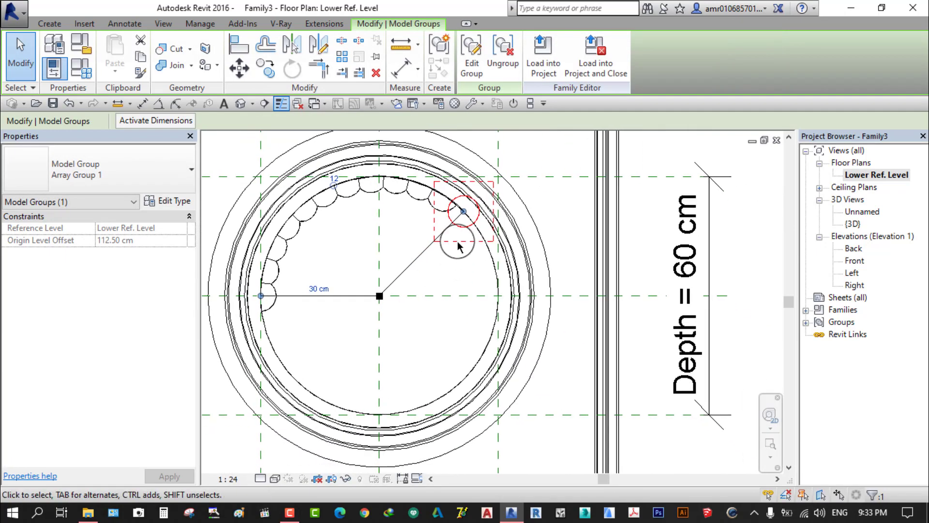
{"action": "middle_click_drag", "start_coordinate": [458, 245], "coordinate": [496, 251]}
{"action": "mouse_move", "coordinate": [501, 217]}
{"action": "left_mouse_down"}
{"action": "mouse_move", "coordinate": [378, 397]}
{"action": "mouse_move", "coordinate": [357, 400]}
{"action": "left_mouse_up"}
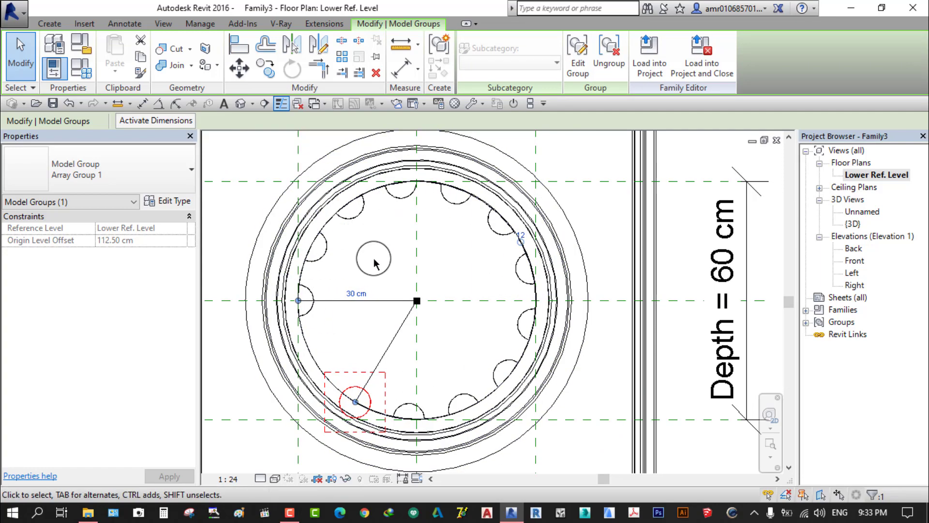
{"action": "mouse_move", "coordinate": [374, 263]}
{"action": "middle_mouse_down"}
{"action": "mouse_move", "coordinate": [403, 240]}
{"action": "mouse_move", "coordinate": [398, 267]}
{"action": "middle_mouse_up"}
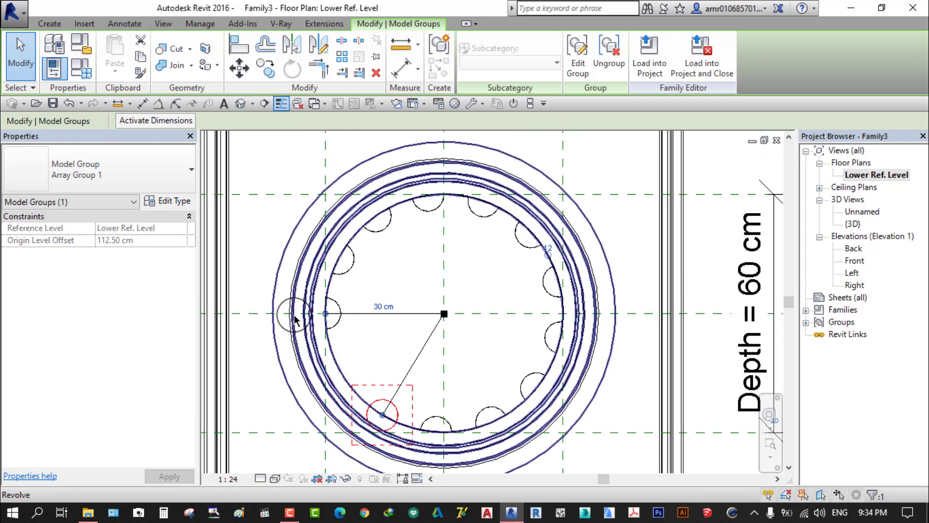
{"action": "scroll", "coordinate": [439, 304], "scroll_direction": "up", "scroll_amount": 1}
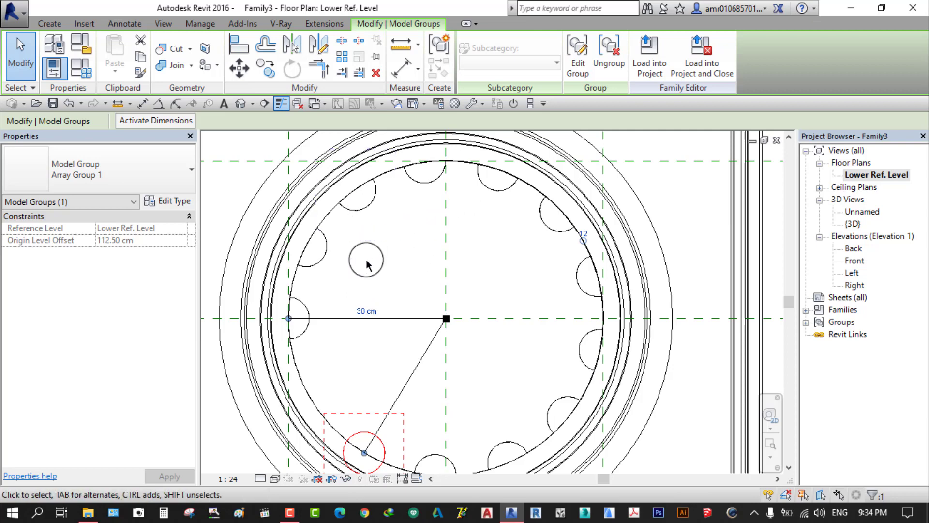
{"action": "scroll", "coordinate": [369, 264], "scroll_direction": "down", "scroll_amount": 2}
{"action": "middle_click_drag", "start_coordinate": [373, 262], "coordinate": [404, 246]}
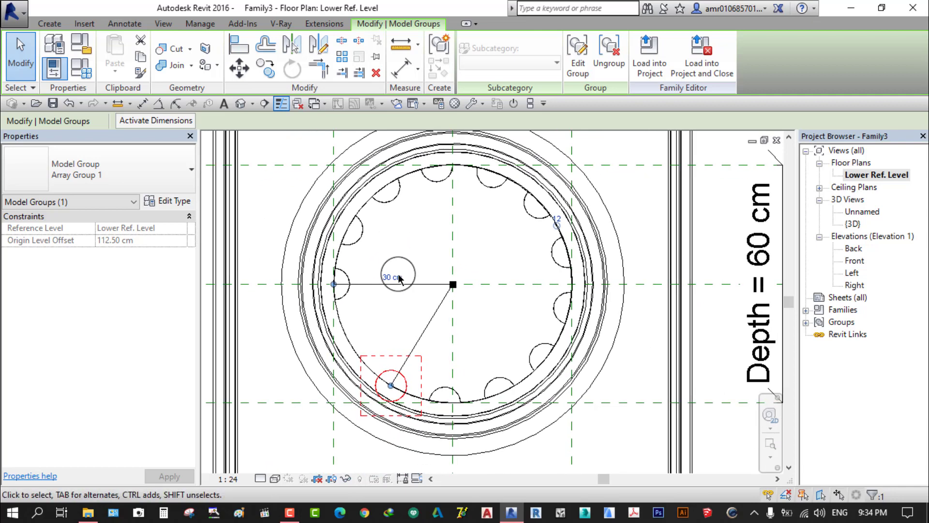
{"action": "left_click", "coordinate": [430, 323]}
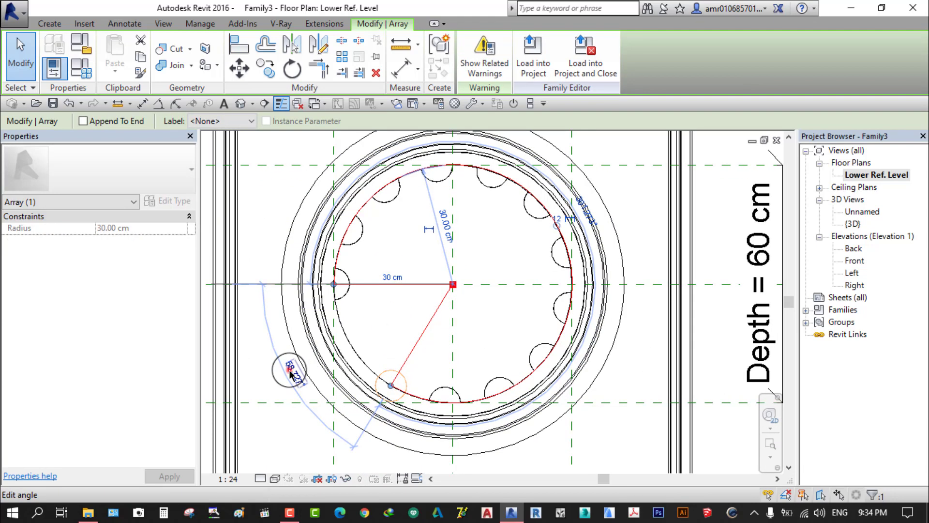
Change the flute array angle to 30° and review the 12 evenly spaced flutes in plan
{"action": "left_click", "coordinate": [289, 369]}
{"action": "middle_click_drag", "start_coordinate": [271, 375], "coordinate": [333, 302]}
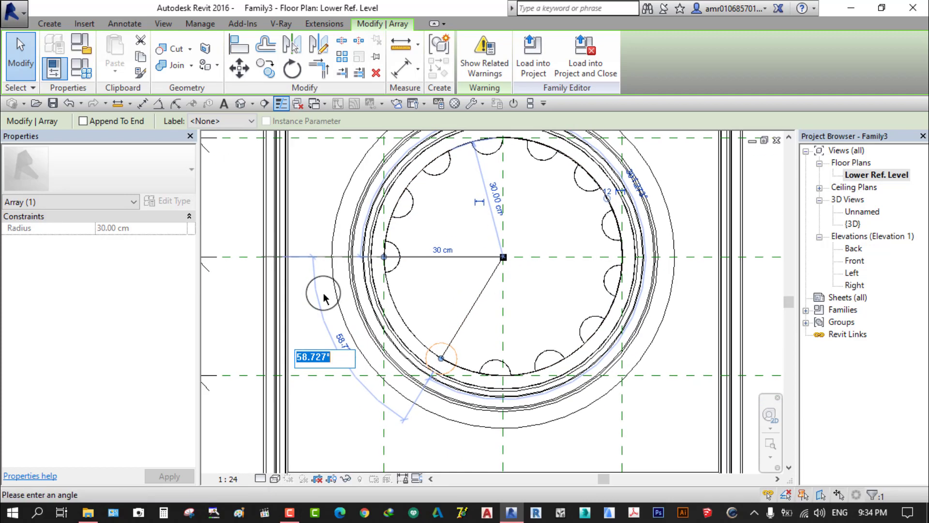
{"action": "type", "text": "30"}
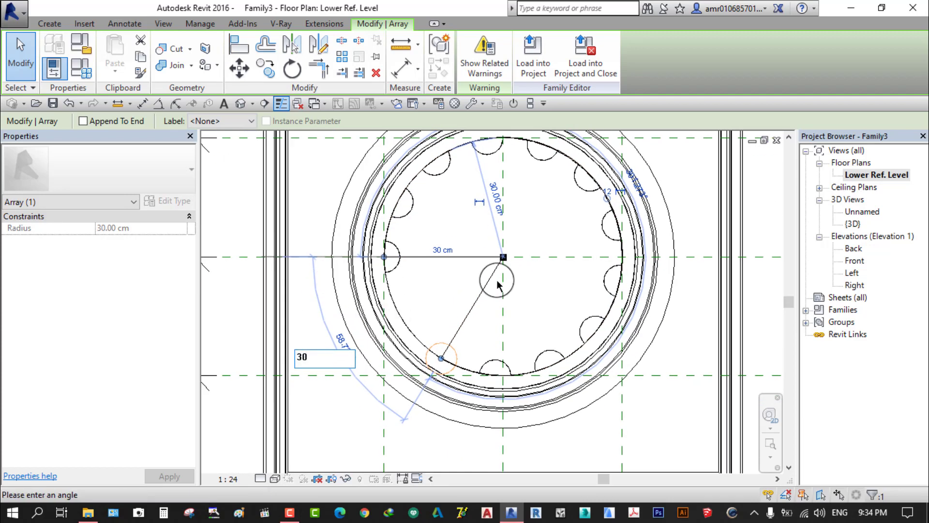
{"action": "key", "text": "Return"}
{"action": "scroll", "coordinate": [496, 284], "scroll_direction": "down", "scroll_amount": 2}
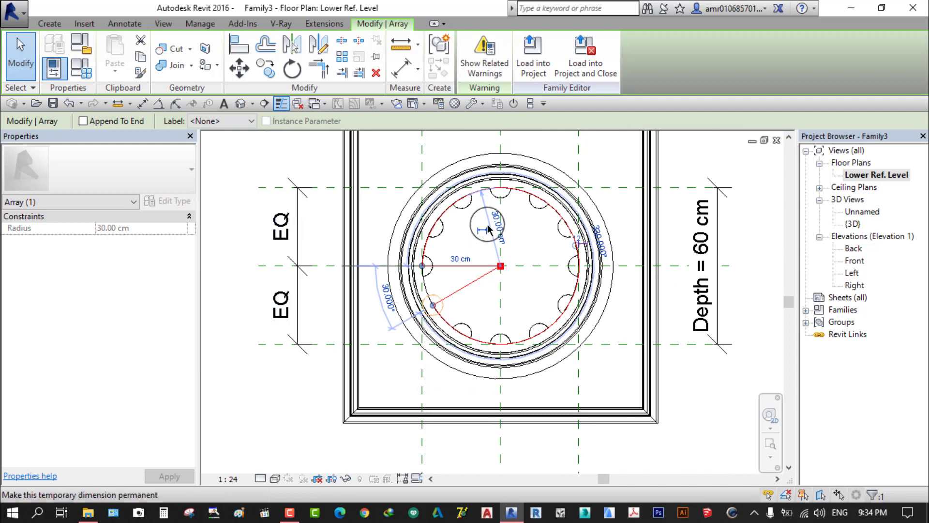
{"action": "scroll", "coordinate": [539, 252], "scroll_direction": "up", "scroll_amount": 2}
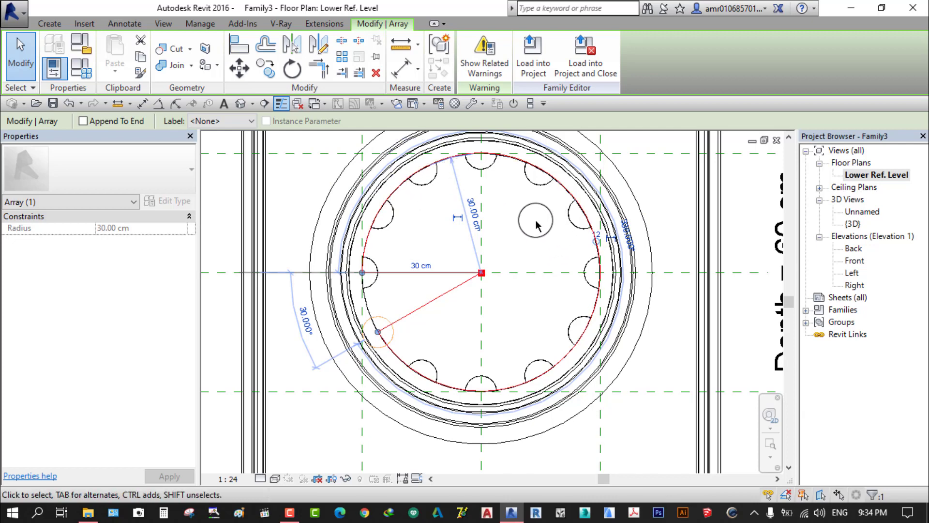
{"action": "middle_click_drag", "start_coordinate": [536, 224], "coordinate": [505, 240]}
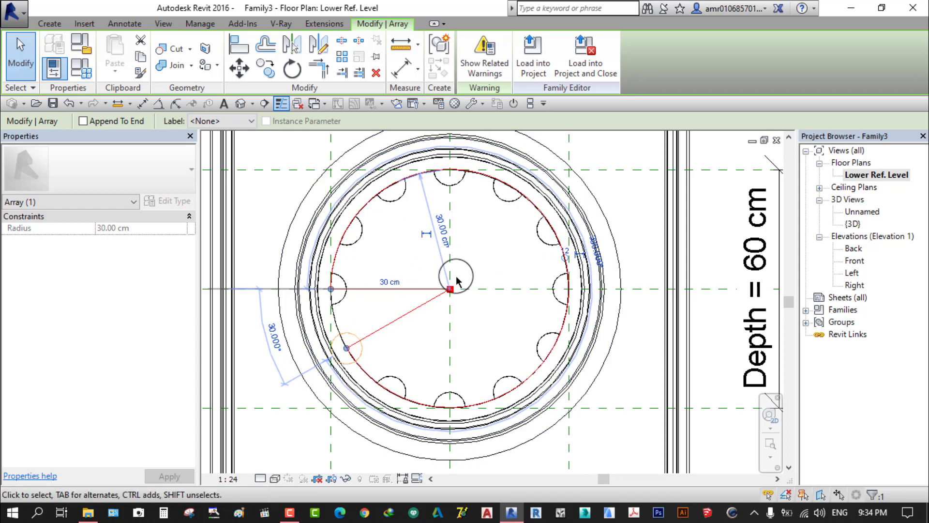
{"action": "scroll", "coordinate": [429, 275], "scroll_direction": "up", "scroll_amount": 2}
{"action": "middle_click_drag", "start_coordinate": [401, 250], "coordinate": [422, 259]}
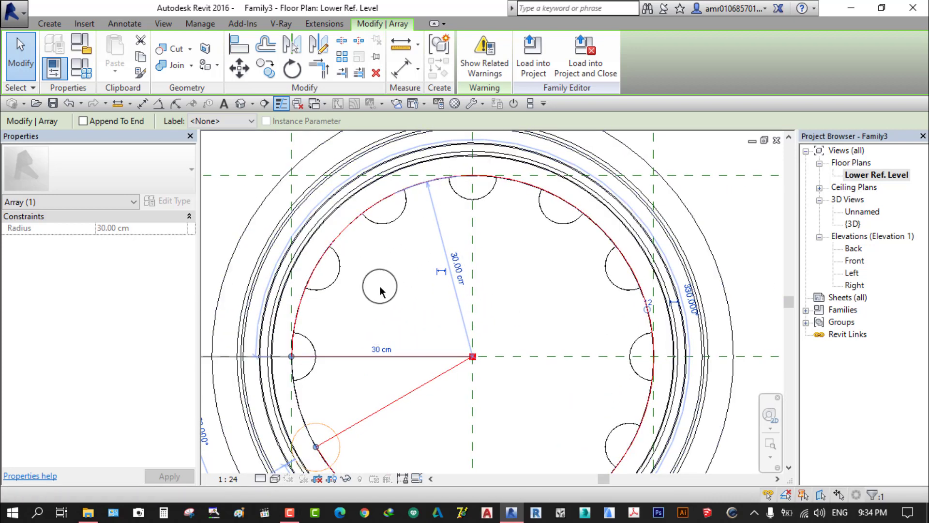
{"action": "left_click", "coordinate": [300, 312]}
{"action": "scroll", "coordinate": [382, 300], "scroll_direction": "down", "scroll_amount": 2}
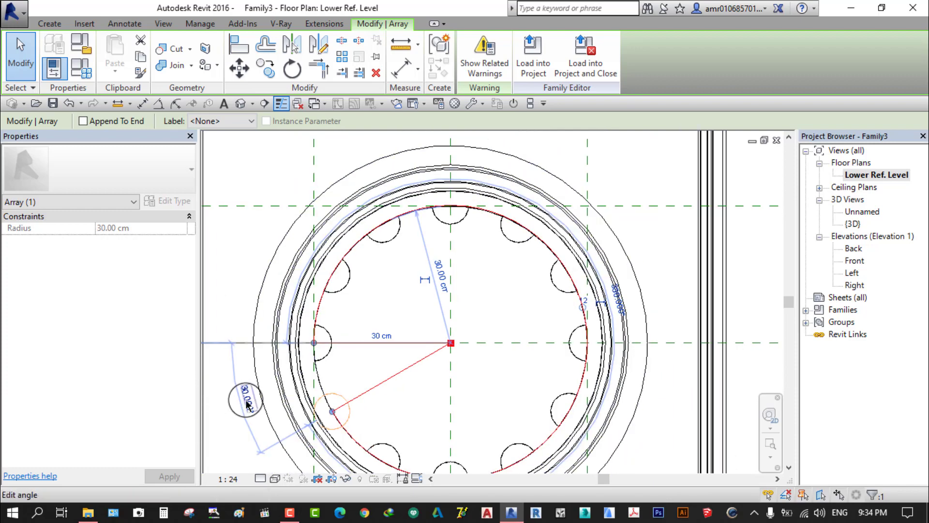
{"action": "scroll", "coordinate": [422, 266], "scroll_direction": "down", "scroll_amount": 2}
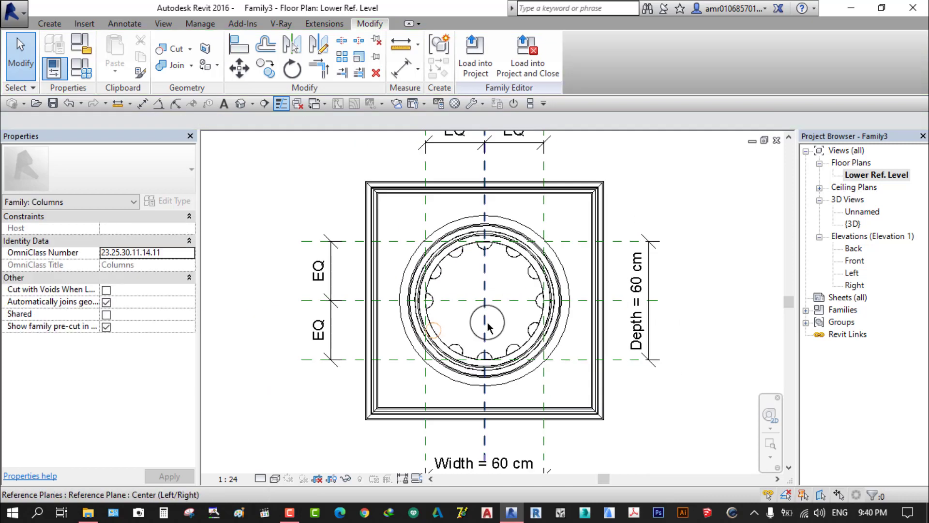
Switch to the 3D view and shade the column to inspect the flutes
{"action": "scroll", "coordinate": [540, 374], "scroll_direction": "up", "scroll_amount": 1}
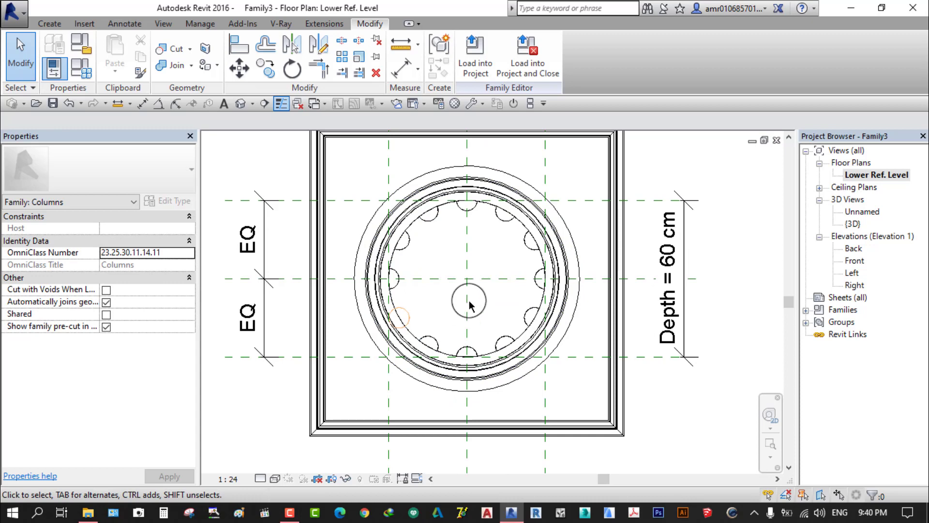
{"action": "left_click", "coordinate": [241, 107]}
{"action": "scroll", "coordinate": [366, 197], "scroll_direction": "up", "scroll_amount": 2}
{"action": "scroll", "coordinate": [369, 198], "scroll_direction": "up", "scroll_amount": 1}
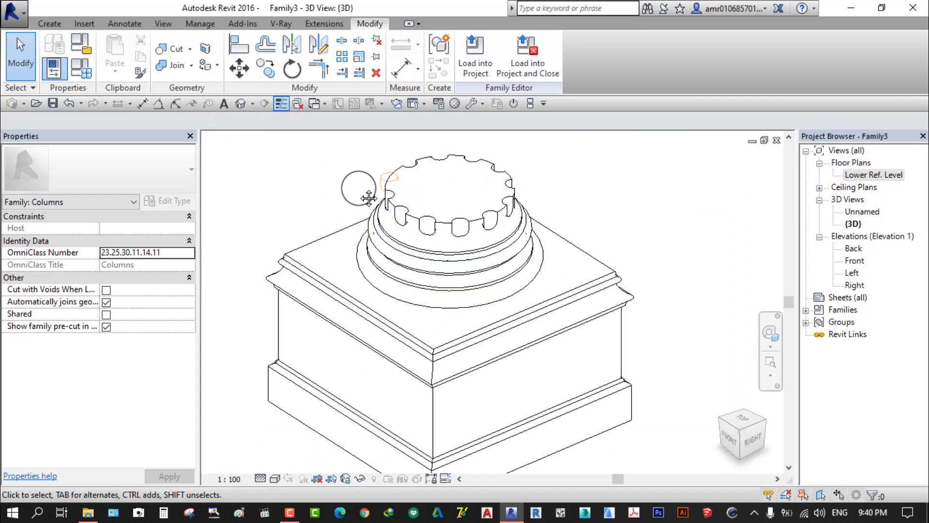
{"action": "middle_click_drag", "start_coordinate": [368, 197], "coordinate": [424, 229]}
{"action": "left_click", "coordinate": [275, 478]}
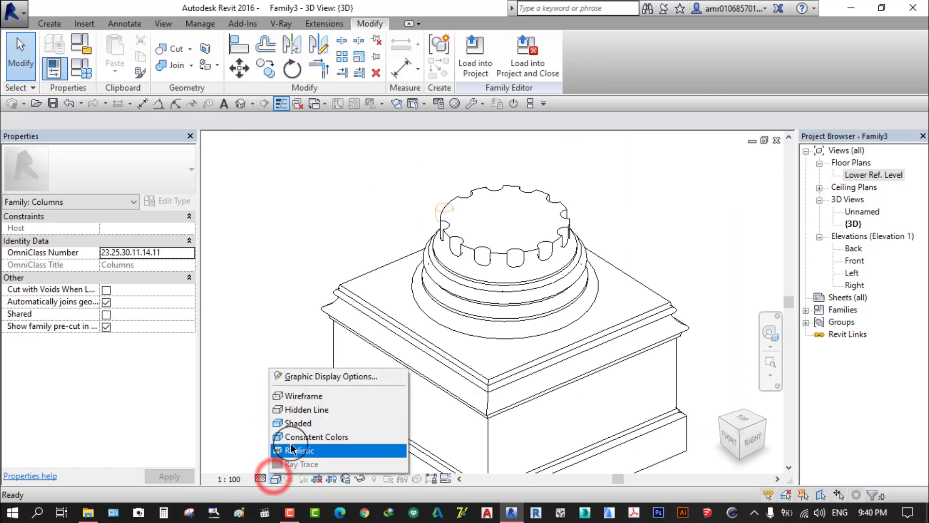
{"action": "left_click", "coordinate": [304, 423]}
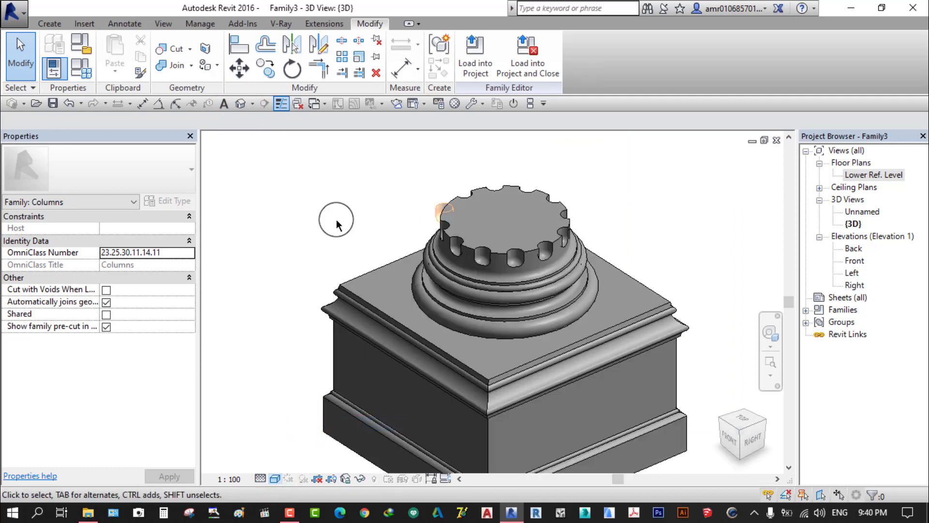
{"action": "middle_click_drag", "start_coordinate": [337, 226], "coordinate": [439, 269], "text": "shift"}
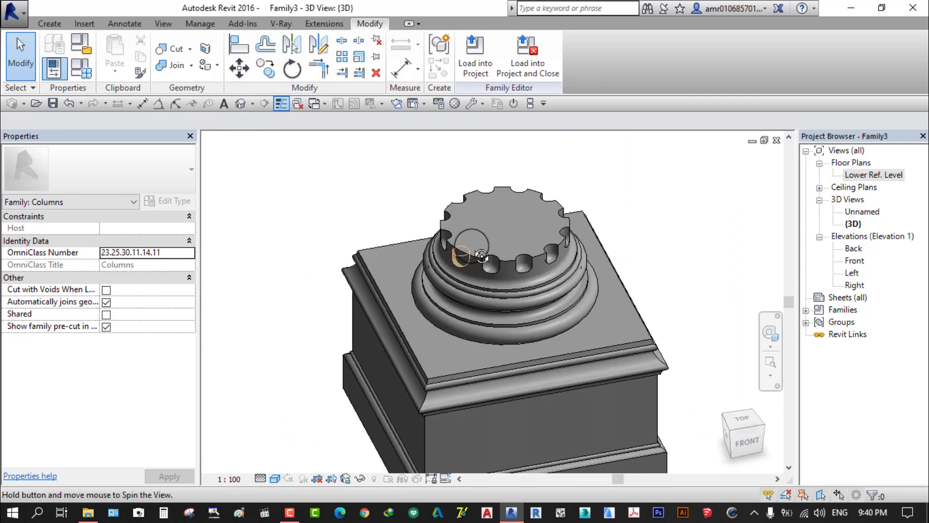
{"action": "scroll", "coordinate": [439, 268], "scroll_direction": "up", "scroll_amount": 5}
{"action": "left_click", "coordinate": [270, 199]}
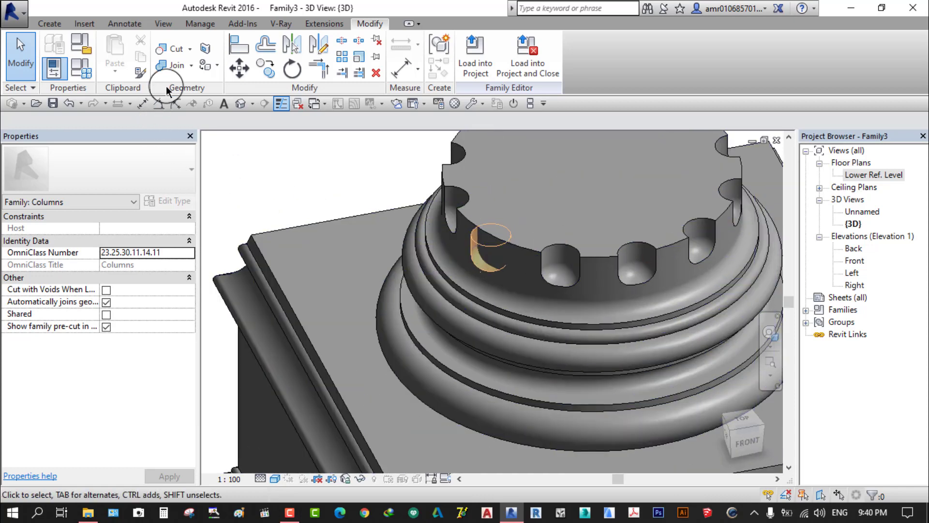
Cut the shaft revolve with the flute void using Cut Geometry
{"action": "left_click", "coordinate": [172, 49]}
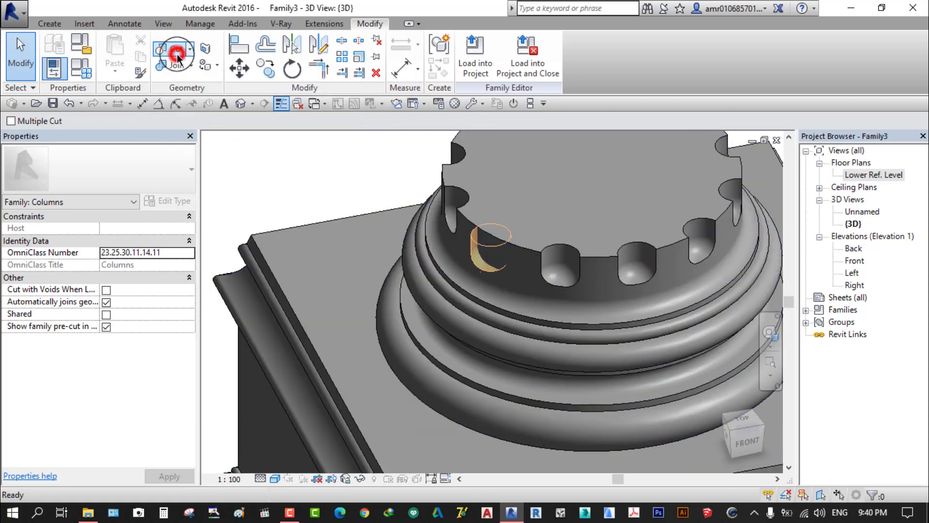
{"action": "left_click", "coordinate": [452, 178]}
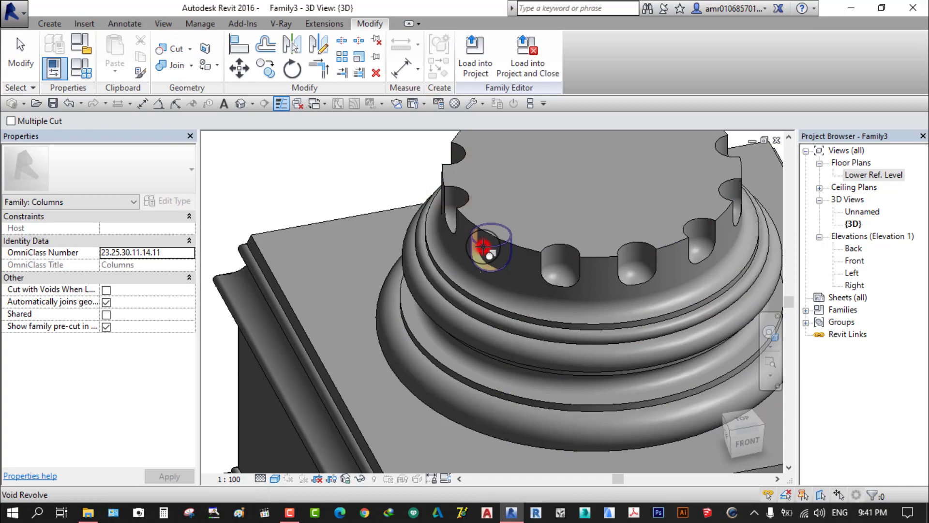
{"action": "left_click", "coordinate": [483, 247]}
{"action": "scroll", "coordinate": [484, 247], "scroll_direction": "down", "scroll_amount": 5}
{"action": "left_click", "coordinate": [21, 48]}
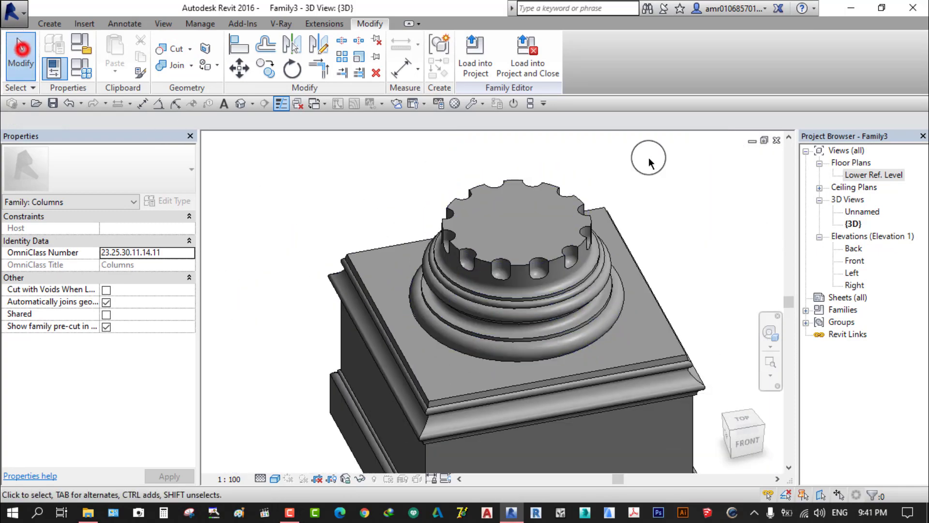
Return to the Lower Ref. Level floor plan and select one arrayed flute group
{"action": "left_click_drag", "start_coordinate": [709, 145], "coordinate": [431, 297]}
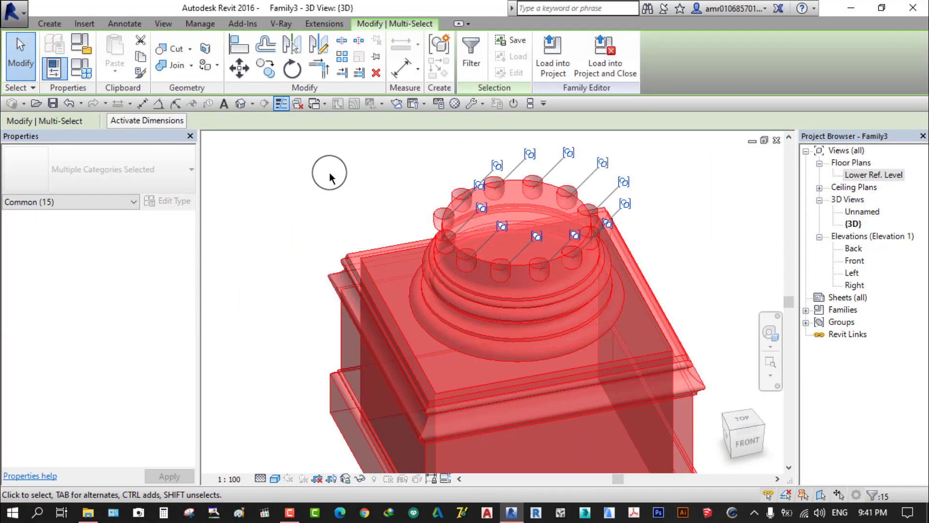
{"action": "left_click", "coordinate": [329, 178]}
{"action": "double_click", "coordinate": [870, 175]}
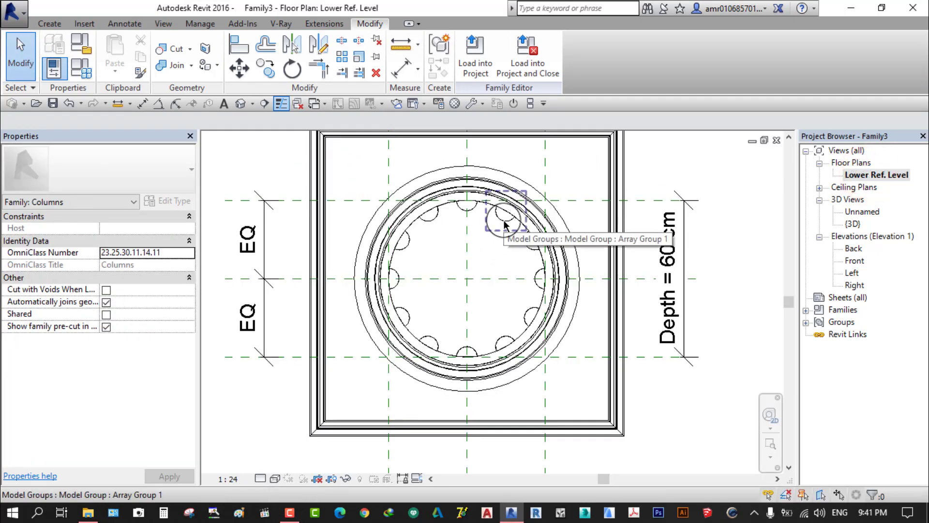
{"action": "left_click", "coordinate": [504, 222]}
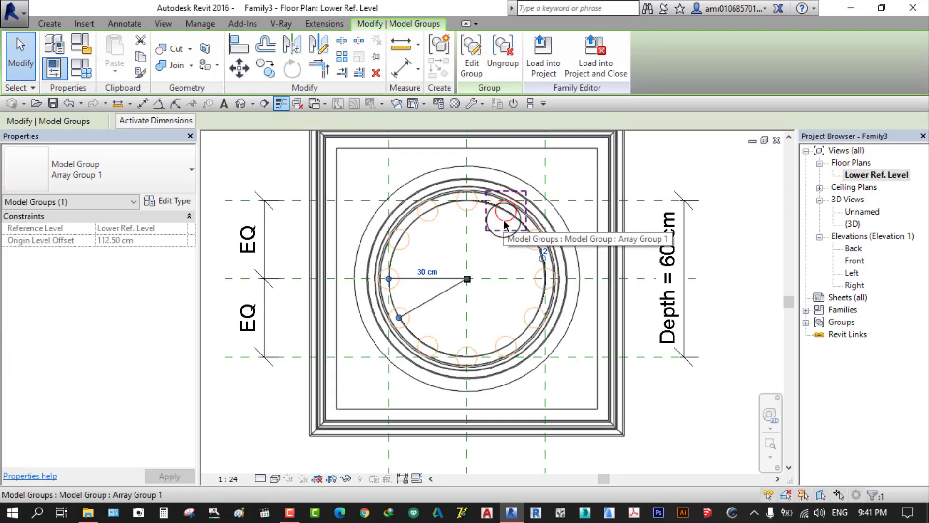
Select all visible flute group instances and ungroup the twelve into individual voids
{"action": "right_click", "coordinate": [502, 220]}
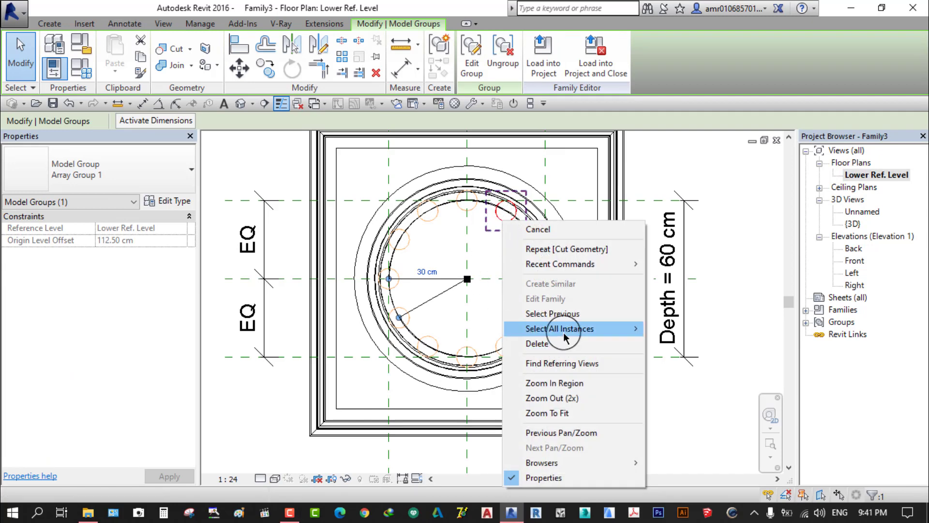
{"action": "mouse_move", "coordinate": [559, 328]}
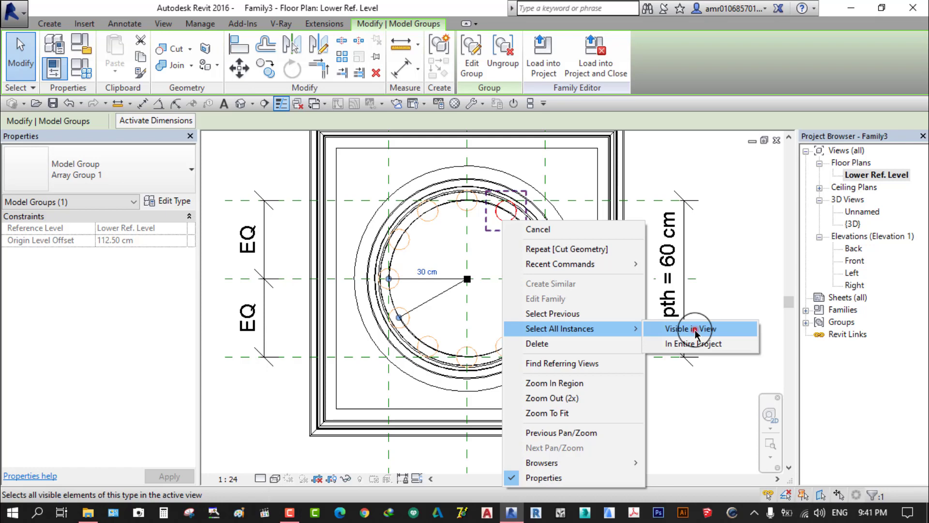
{"action": "left_click", "coordinate": [695, 329]}
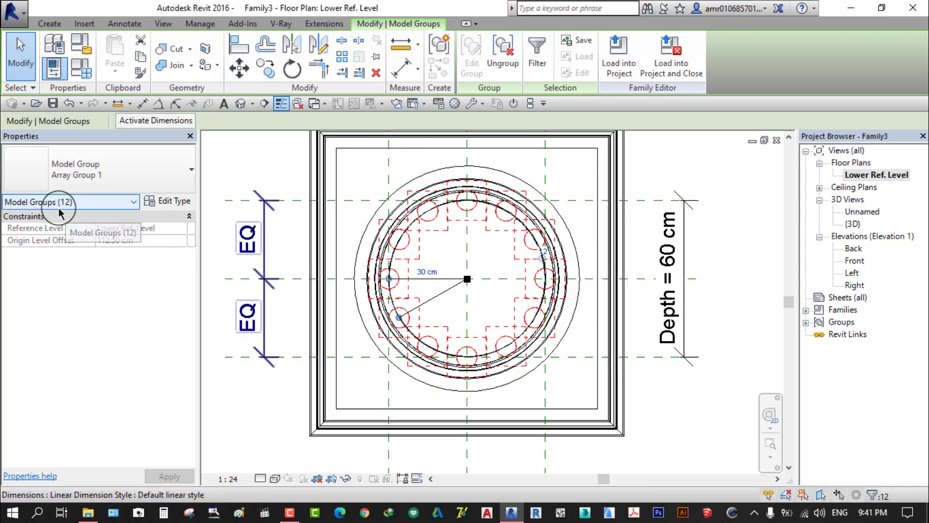
{"action": "left_click", "coordinate": [505, 54]}
{"action": "left_click", "coordinate": [748, 288]}
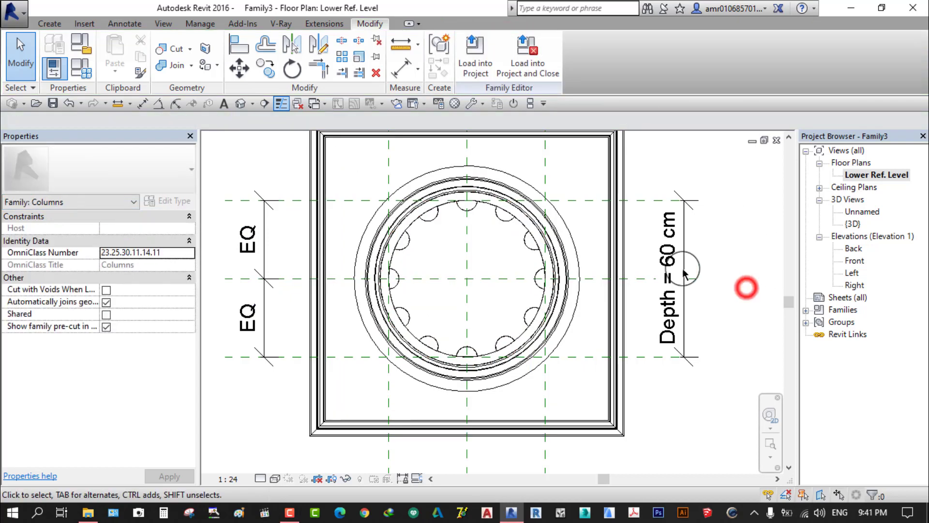
{"action": "left_click_drag", "start_coordinate": [656, 156], "coordinate": [334, 414]}
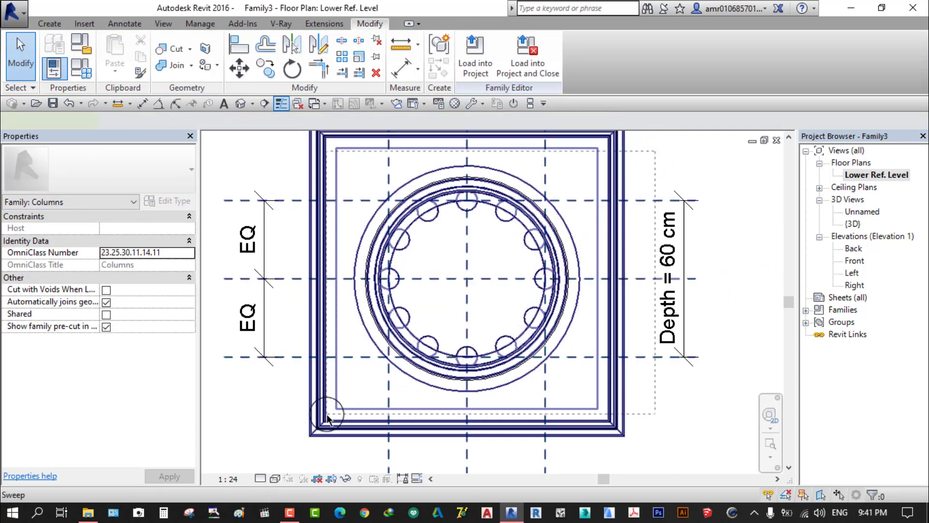
{"action": "left_click", "coordinate": [719, 155]}
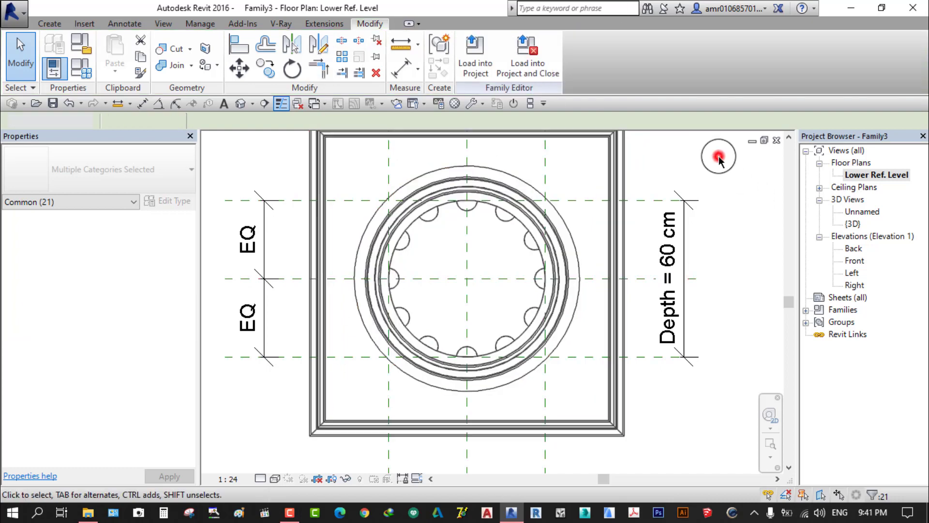
Open the {3D} view and inspect the column from isometric and front ViewCube angles
{"action": "double_click", "coordinate": [853, 224]}
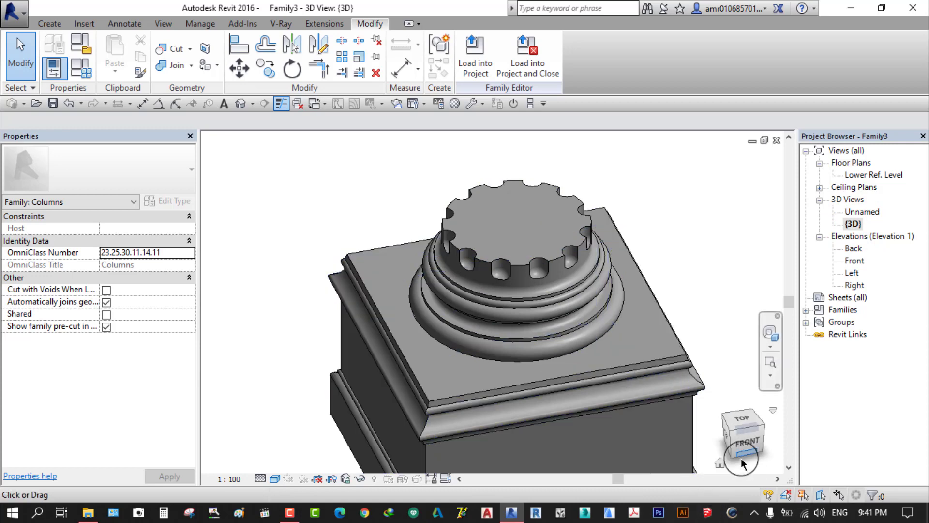
{"action": "left_click", "coordinate": [716, 464]}
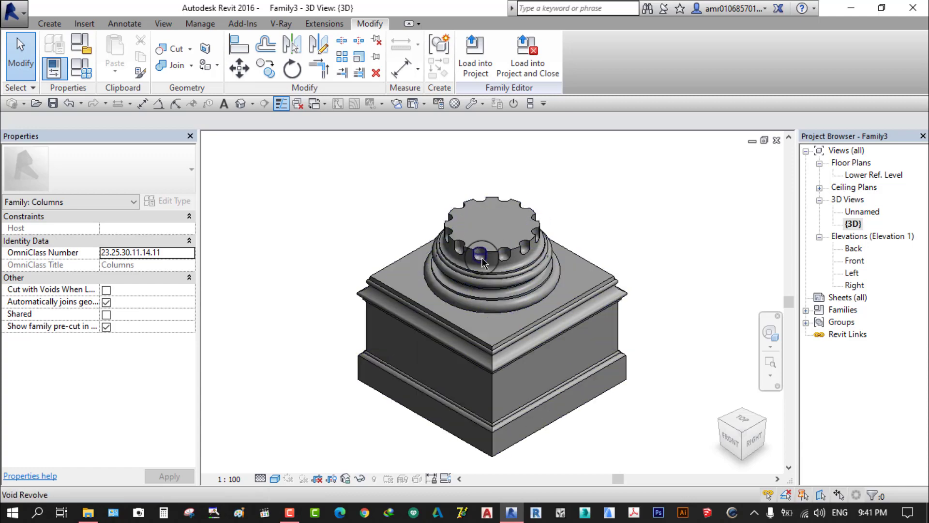
{"action": "scroll", "coordinate": [386, 289], "scroll_direction": "up", "scroll_amount": 3}
{"action": "scroll", "coordinate": [490, 290], "scroll_direction": "up", "scroll_amount": 4}
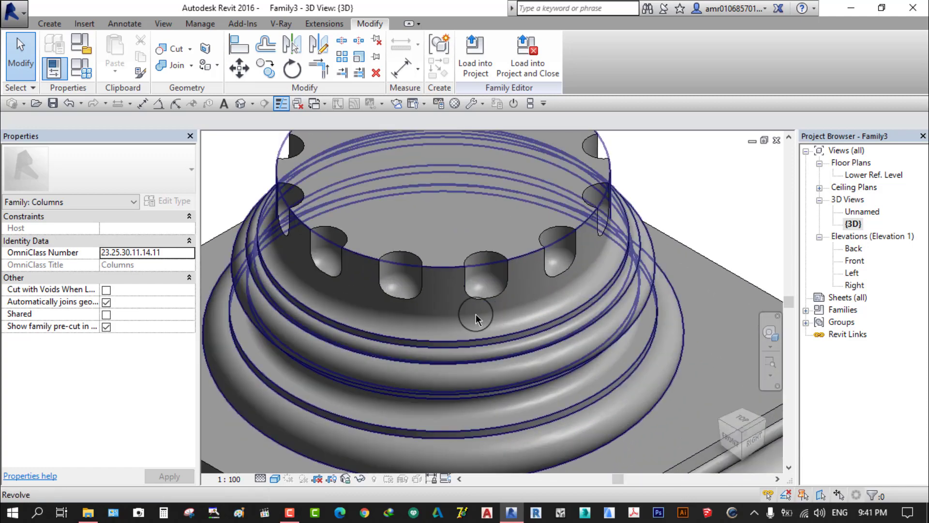
{"action": "scroll", "coordinate": [475, 314], "scroll_direction": "up", "scroll_amount": 2}
{"action": "scroll", "coordinate": [527, 280], "scroll_direction": "down", "scroll_amount": 2}
{"action": "scroll", "coordinate": [435, 272], "scroll_direction": "down", "scroll_amount": 5}
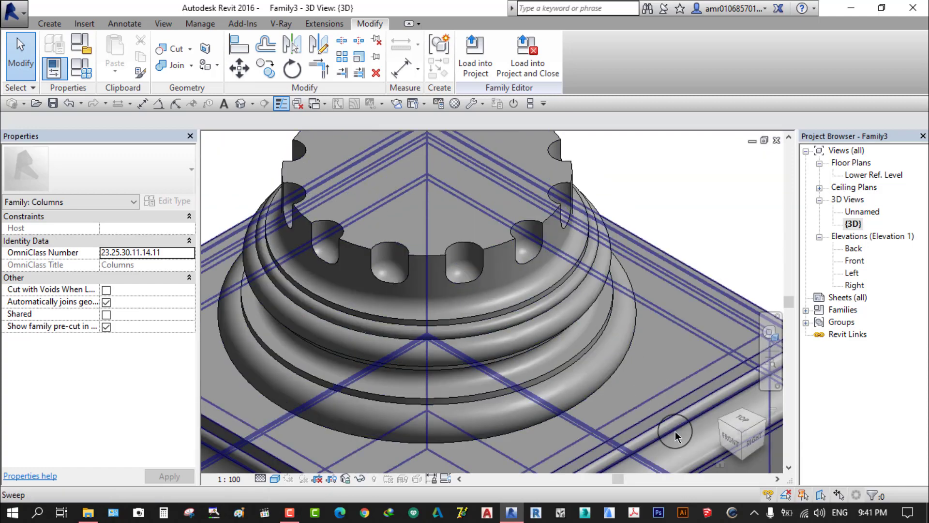
{"action": "left_click", "coordinate": [731, 441]}
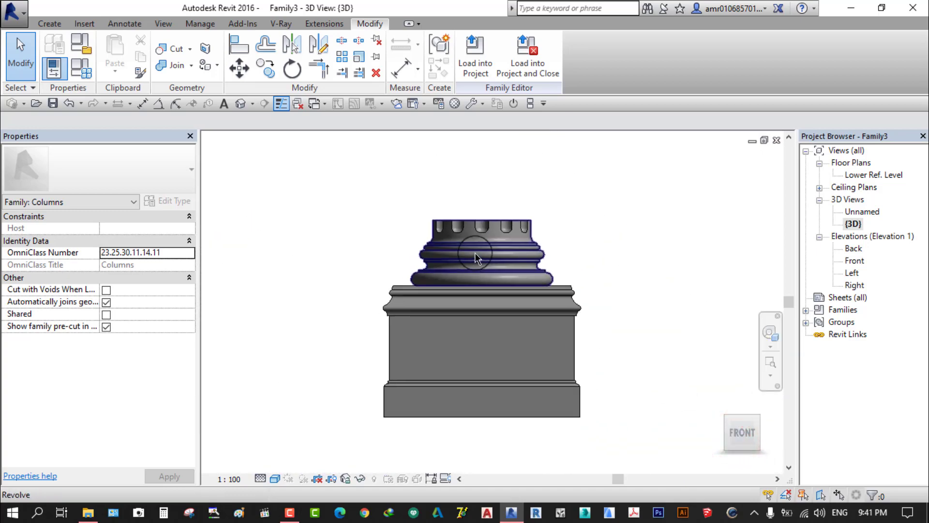
{"action": "scroll", "coordinate": [477, 261], "scroll_direction": "up", "scroll_amount": 1}
{"action": "scroll", "coordinate": [491, 288], "scroll_direction": "down", "scroll_amount": 2}
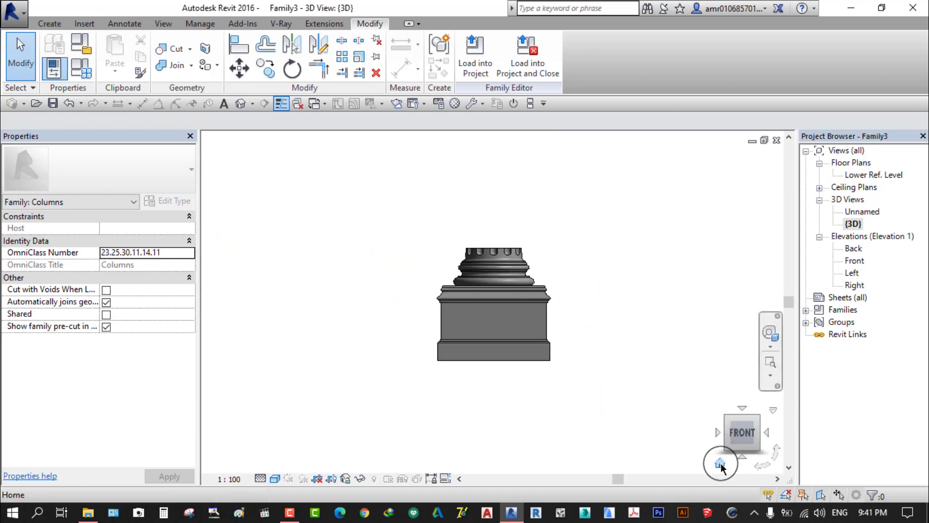
{"action": "left_click", "coordinate": [720, 463]}
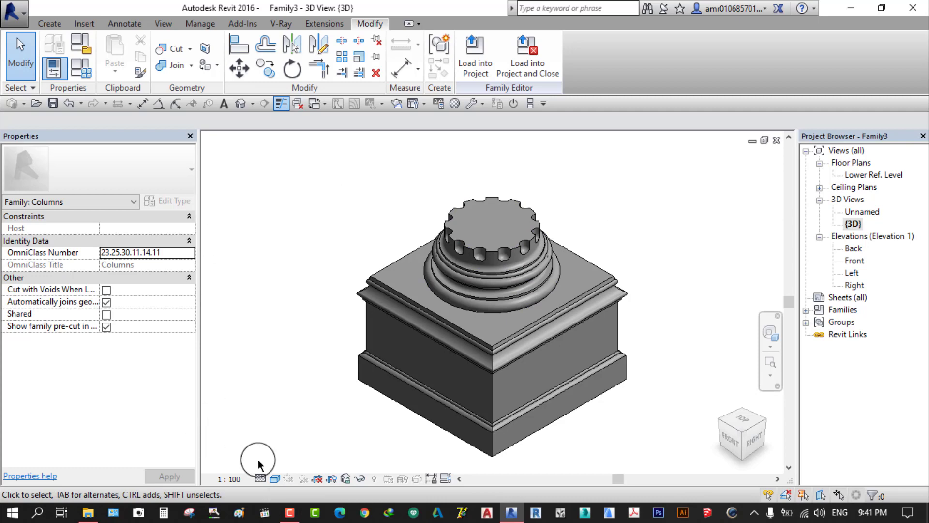
Switch the 3D view's visual style to Hidden Line
{"action": "left_click", "coordinate": [275, 479]}
{"action": "left_click", "coordinate": [308, 411]}
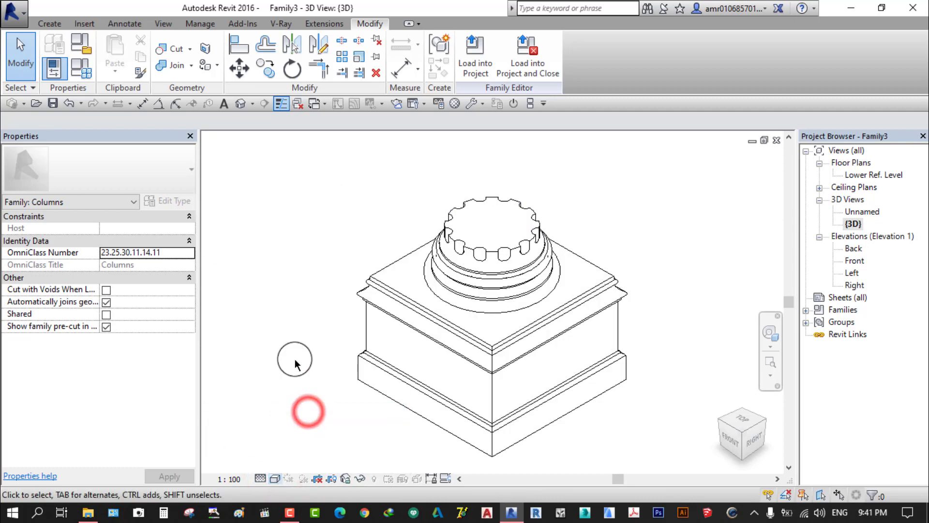
{"action": "left_click", "coordinate": [54, 28]}
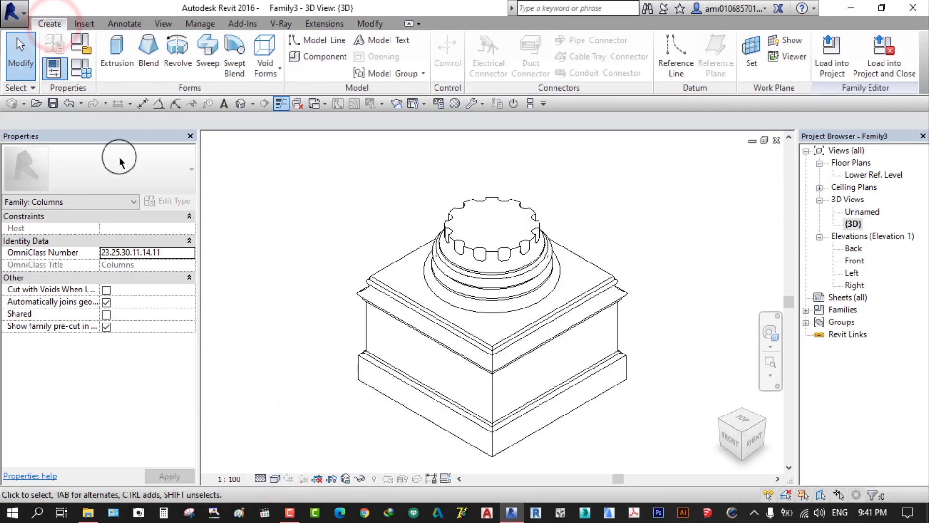
Save the family to the Desktop as Cloumn with maximum backups set to 1
{"action": "left_click", "coordinate": [115, 53]}
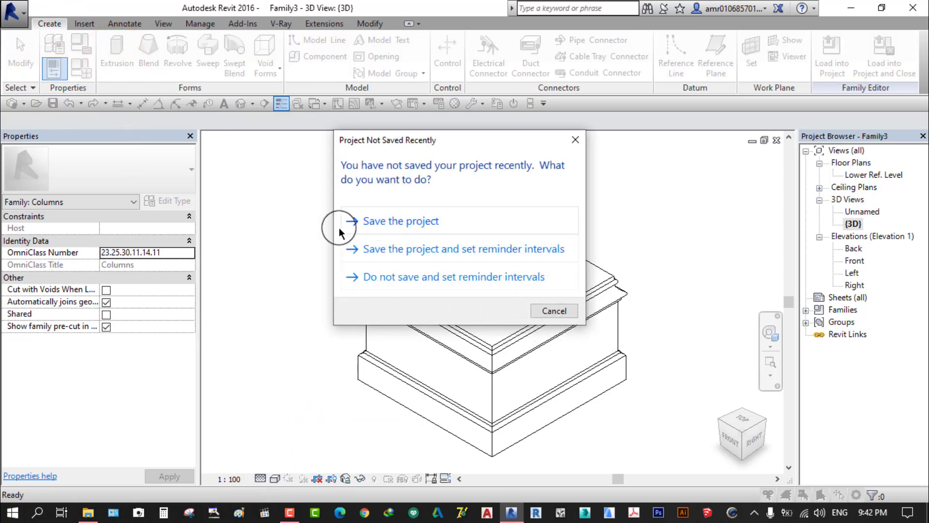
{"action": "left_click", "coordinate": [405, 221]}
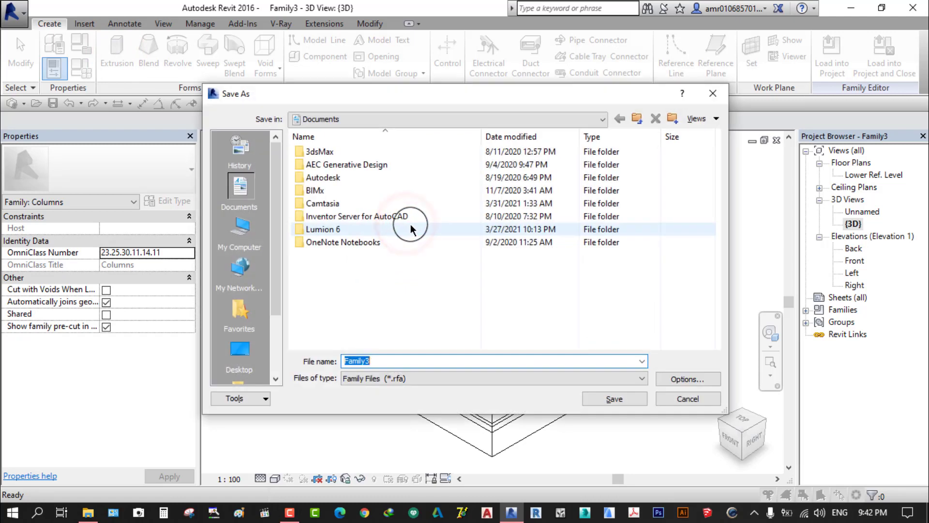
{"action": "left_click", "coordinate": [241, 357]}
{"action": "left_click", "coordinate": [683, 380]}
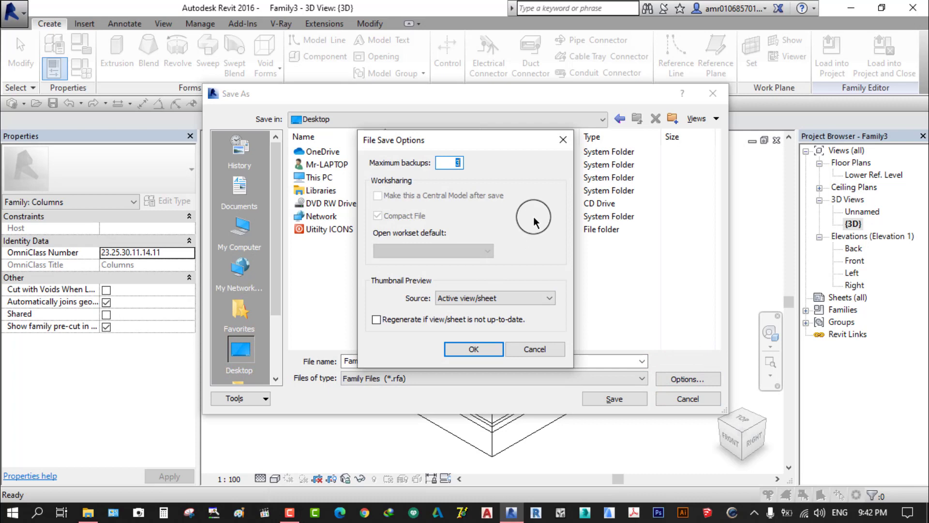
{"action": "type", "text": "1"}
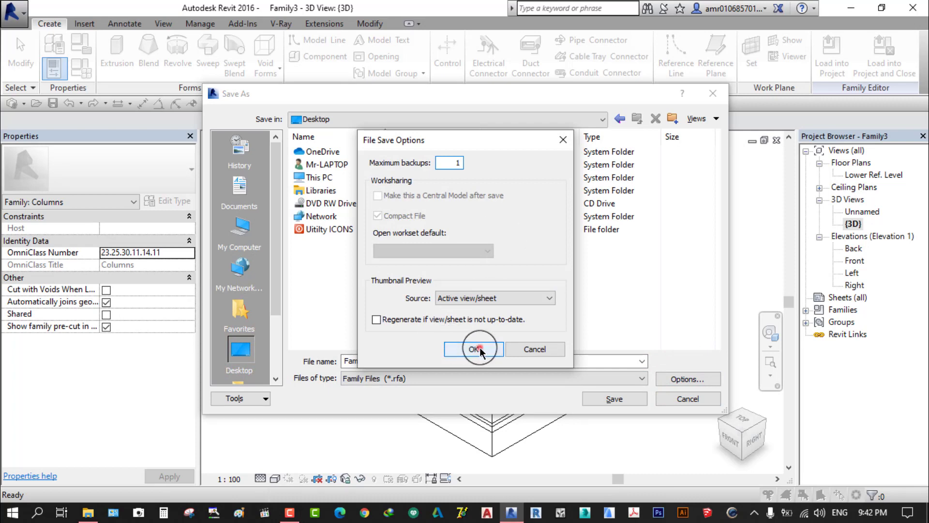
{"action": "left_click", "coordinate": [477, 349]}
{"action": "double_click", "coordinate": [410, 359]}
{"action": "type", "text": "Cloumn"}
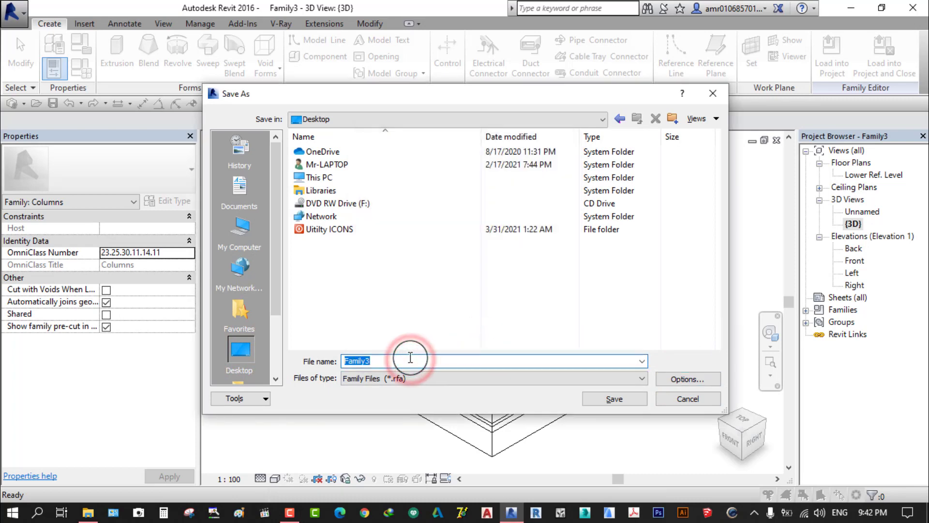
{"action": "left_click", "coordinate": [629, 398]}
{"action": "left_click", "coordinate": [117, 54]}
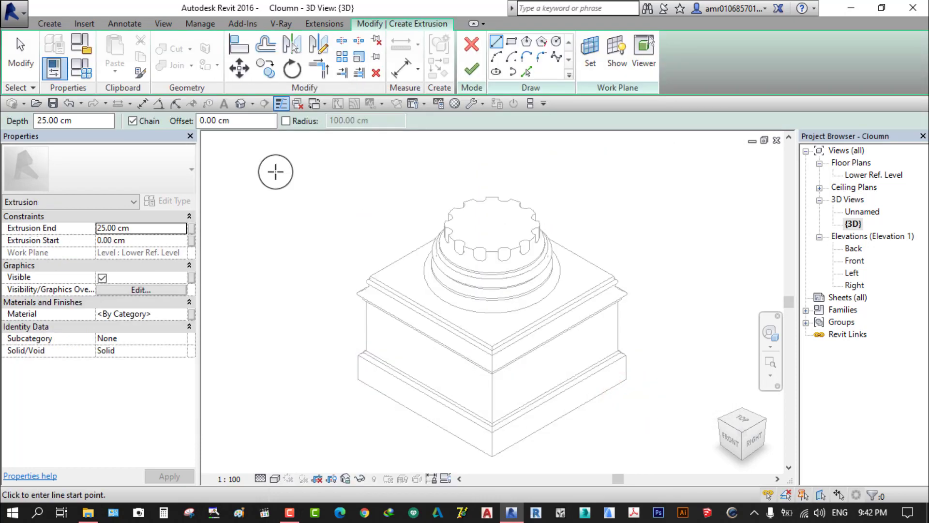
Set the extrusion work plane to the notched cylinder's top face and view from TOP
{"action": "middle_click_drag", "start_coordinate": [344, 185], "coordinate": [323, 226]}
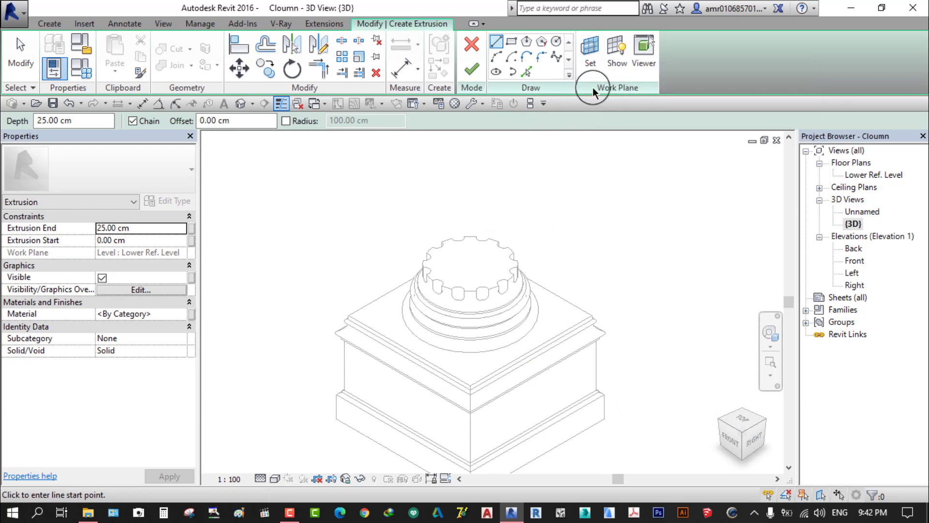
{"action": "left_click", "coordinate": [589, 64]}
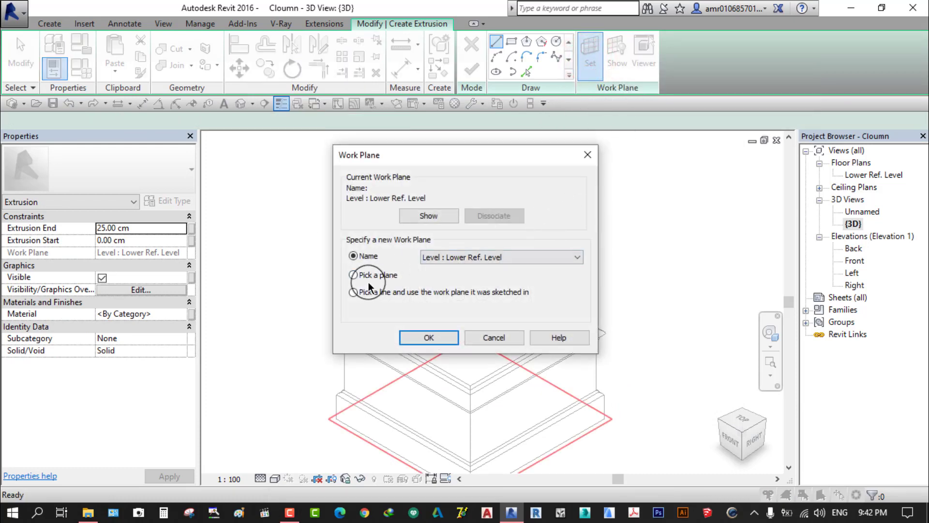
{"action": "left_click", "coordinate": [429, 337]}
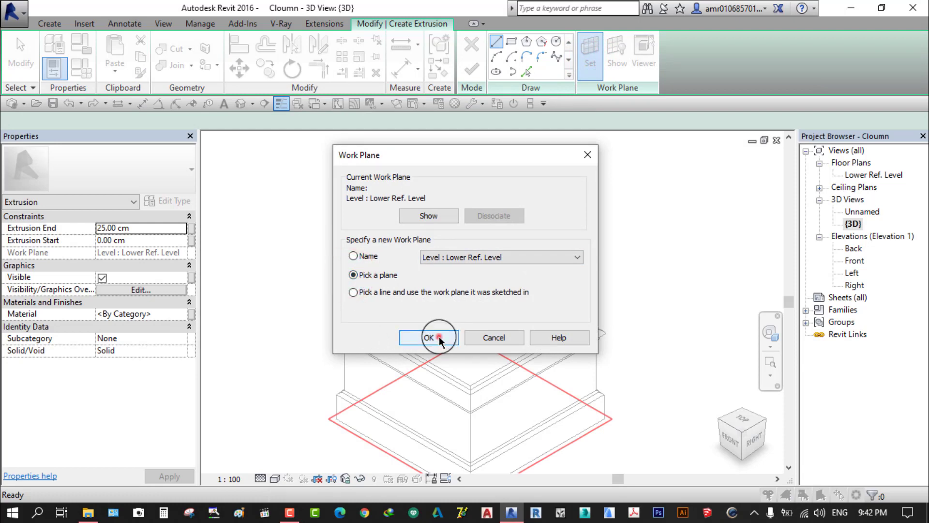
{"action": "scroll", "coordinate": [432, 235], "scroll_direction": "up", "scroll_amount": 1}
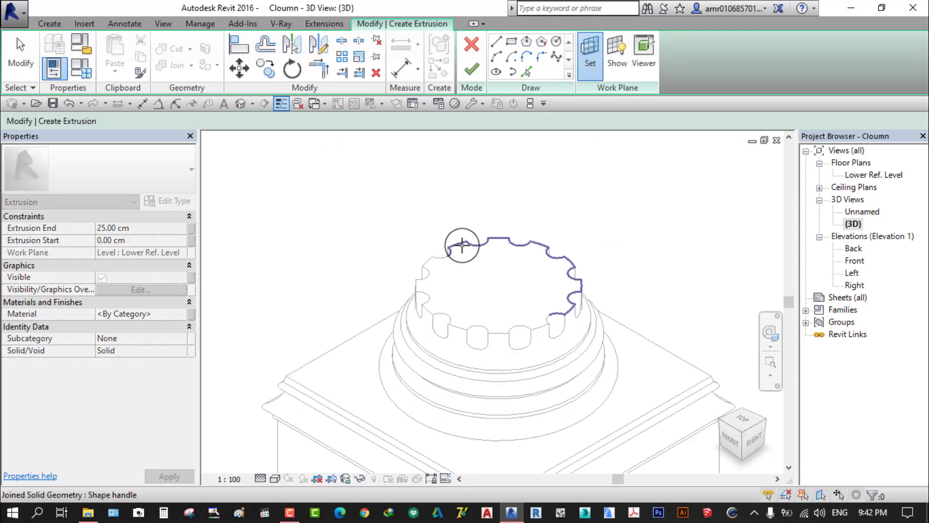
{"action": "left_click", "coordinate": [461, 245]}
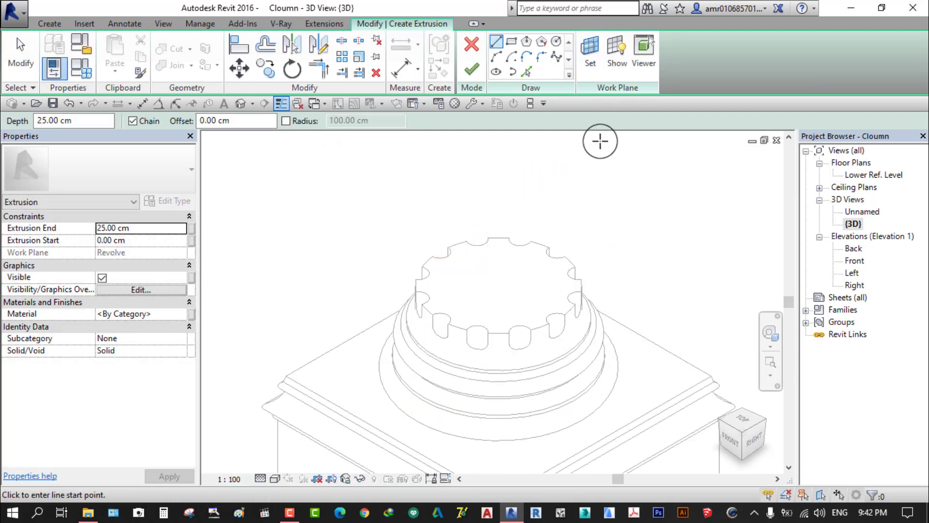
{"action": "left_click", "coordinate": [613, 55]}
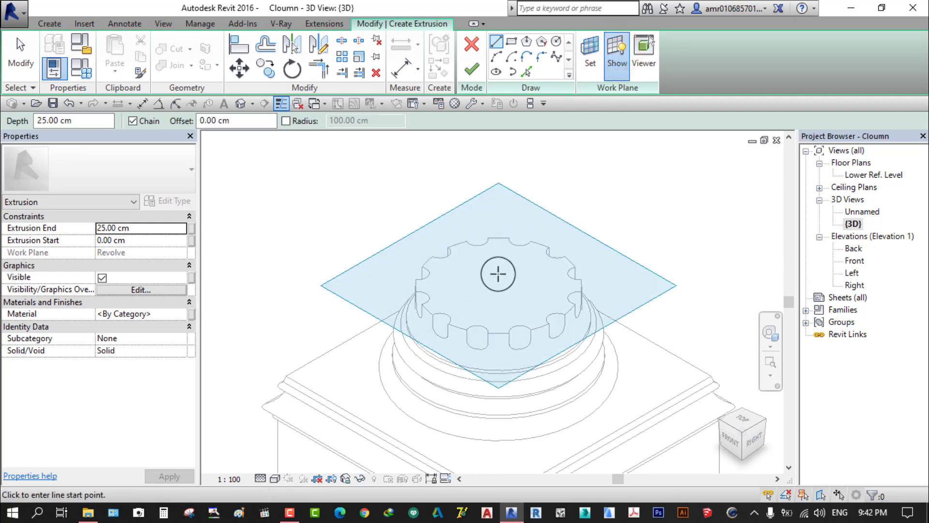
{"action": "left_click", "coordinate": [619, 55]}
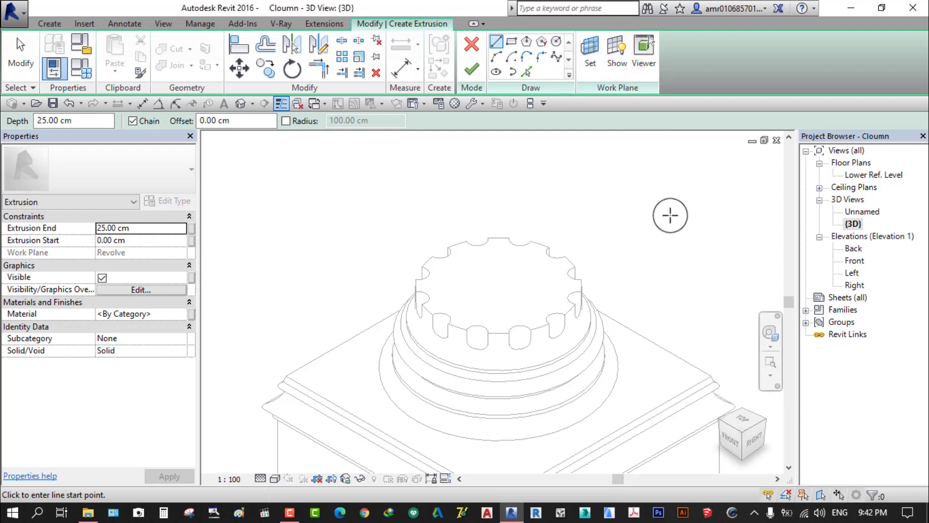
{"action": "left_click", "coordinate": [743, 424]}
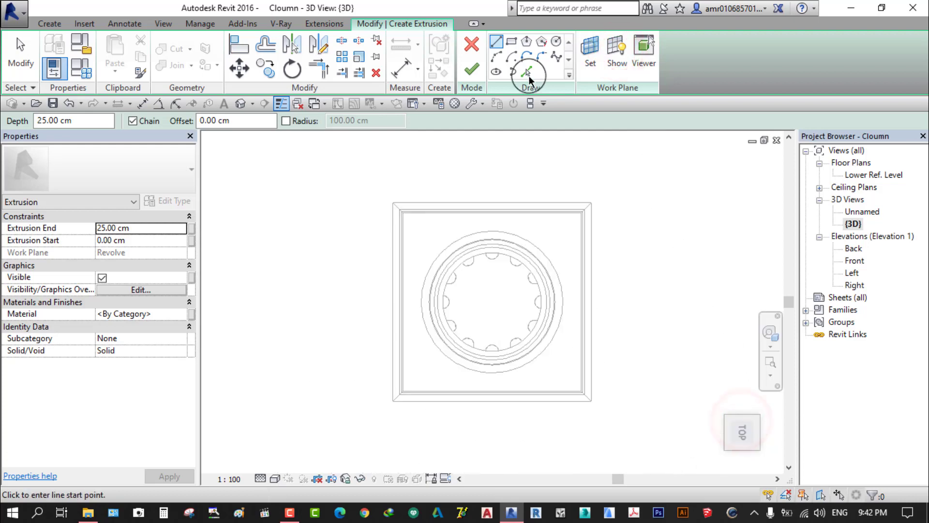
Pick the circle halves and the top and right flute semicircles into the sketch
{"action": "left_click", "coordinate": [526, 71]}
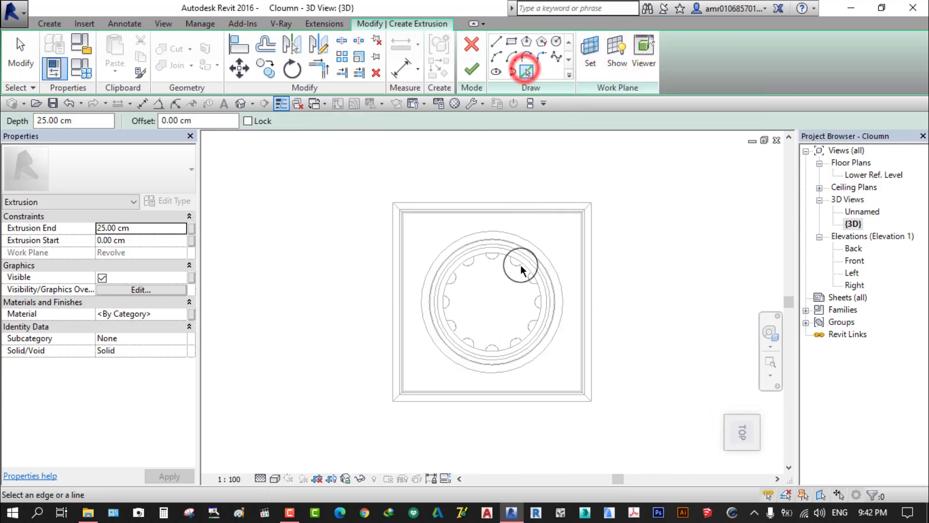
{"action": "scroll", "coordinate": [505, 295], "scroll_direction": "up", "scroll_amount": 4}
{"action": "left_click", "coordinate": [495, 228]}
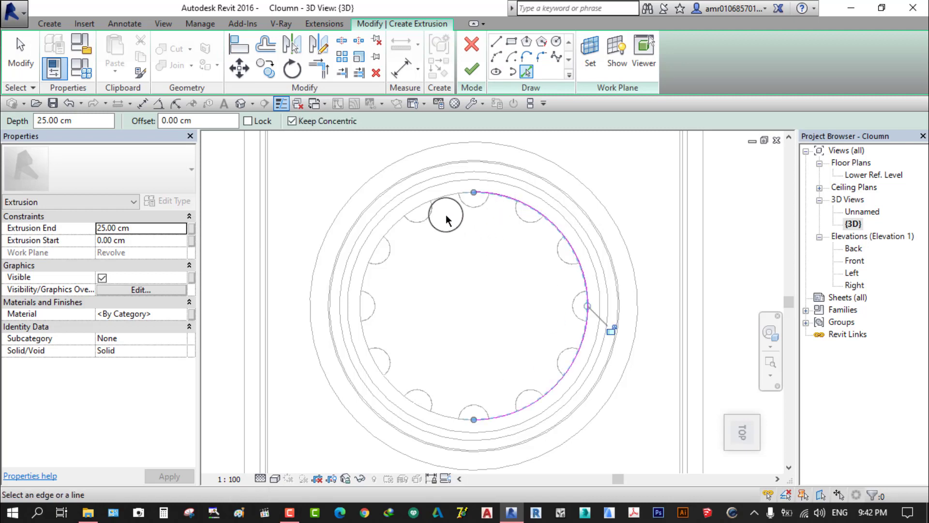
{"action": "left_click", "coordinate": [440, 196]}
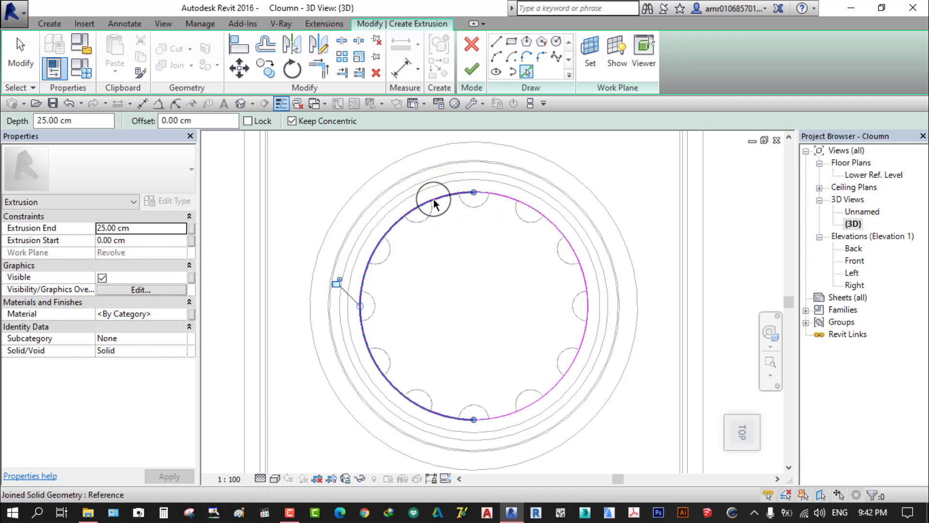
{"action": "scroll", "coordinate": [466, 242], "scroll_direction": "up", "scroll_amount": 2}
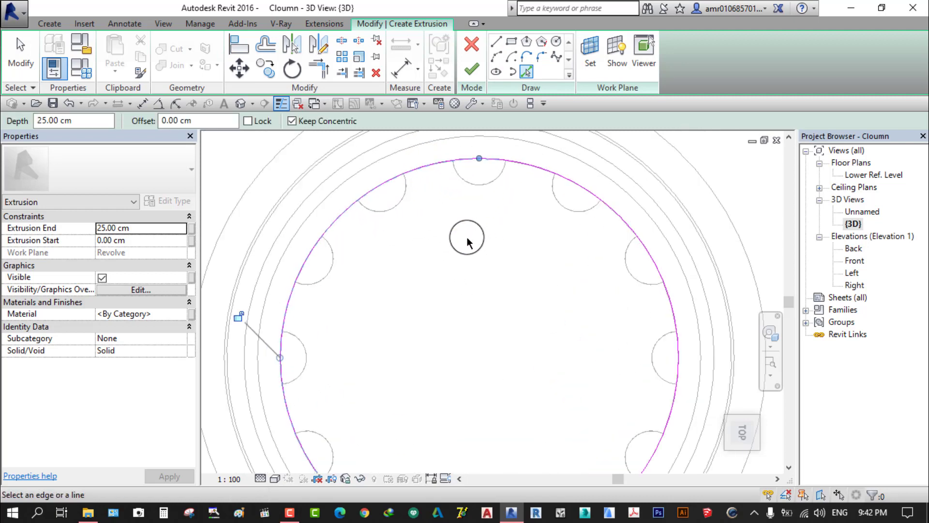
{"action": "left_click", "coordinate": [460, 182]}
{"action": "left_click", "coordinate": [494, 185]}
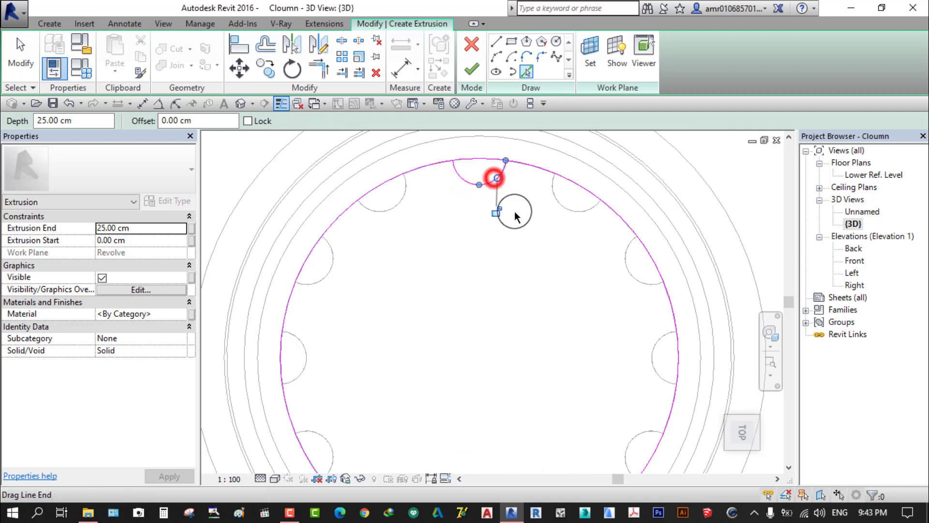
{"action": "left_click", "coordinate": [552, 190]}
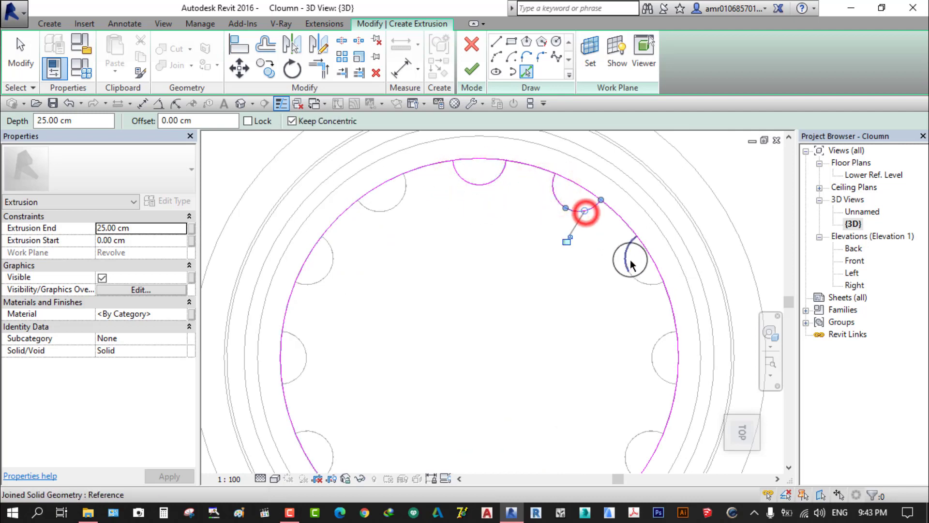
{"action": "left_click", "coordinate": [627, 247]}
{"action": "left_click", "coordinate": [645, 284]}
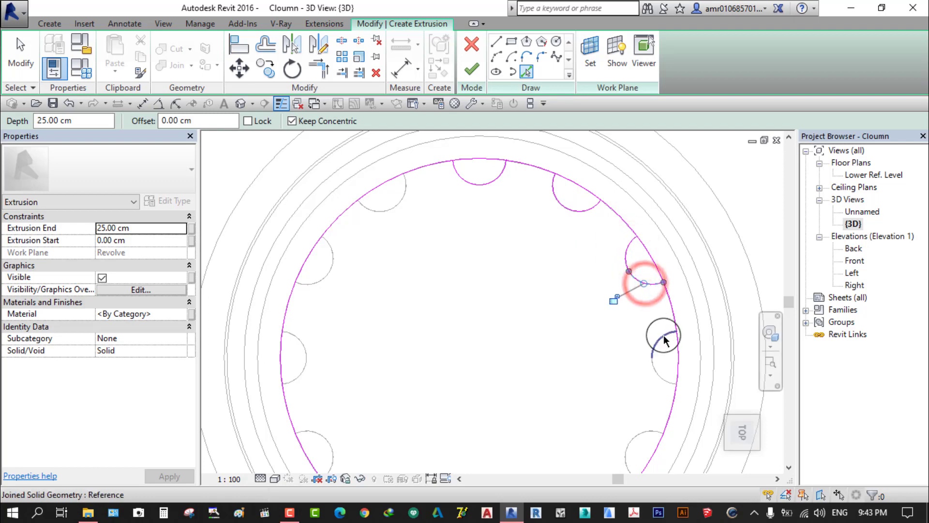
{"action": "left_click", "coordinate": [660, 332]}
{"action": "left_click", "coordinate": [659, 370]}
Pick the remaining right, left and top-left flute semicircles into the sketch
{"action": "mouse_move", "coordinate": [627, 382]}
{"action": "middle_mouse_down"}
{"action": "mouse_move", "coordinate": [585, 319]}
{"action": "mouse_move", "coordinate": [621, 309]}
{"action": "middle_mouse_up"}
{"action": "scroll", "coordinate": [621, 308], "scroll_direction": "up", "scroll_amount": 1}
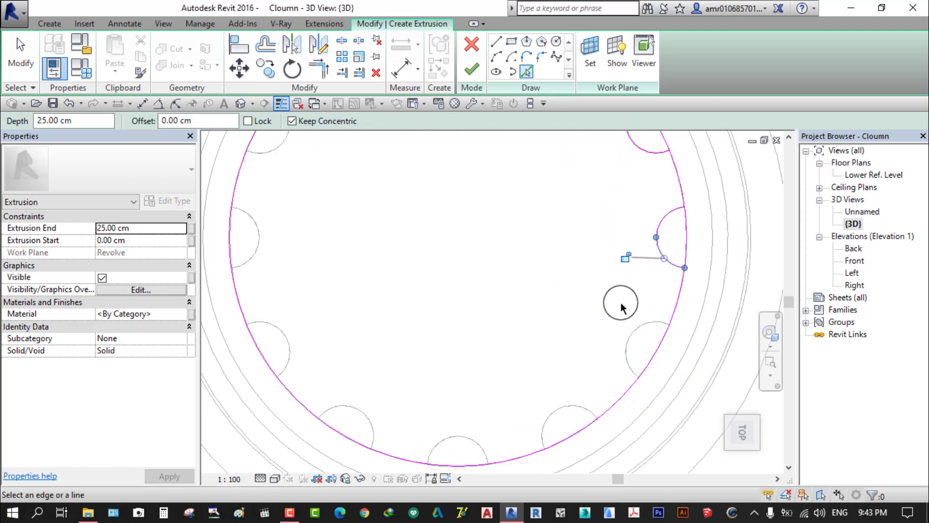
{"action": "left_click", "coordinate": [648, 324]}
{"action": "left_click", "coordinate": [284, 358]}
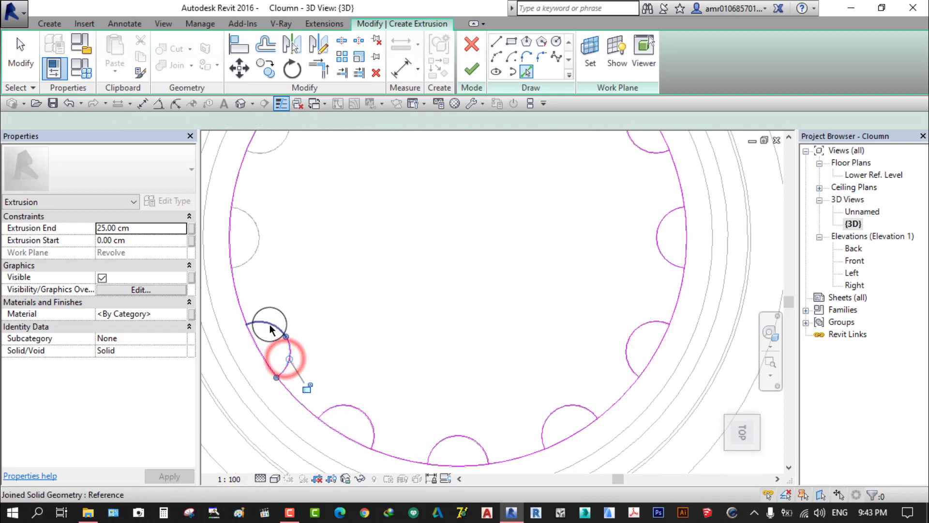
{"action": "left_click", "coordinate": [268, 323]}
{"action": "left_click", "coordinate": [249, 259]}
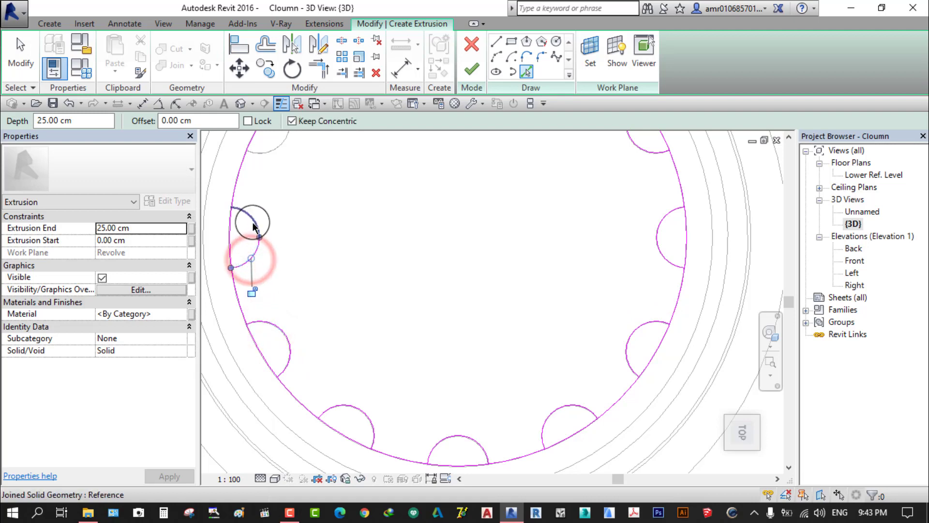
{"action": "left_click", "coordinate": [252, 220]}
{"action": "middle_click_drag", "start_coordinate": [305, 199], "coordinate": [311, 342]}
{"action": "left_click", "coordinate": [382, 203]}
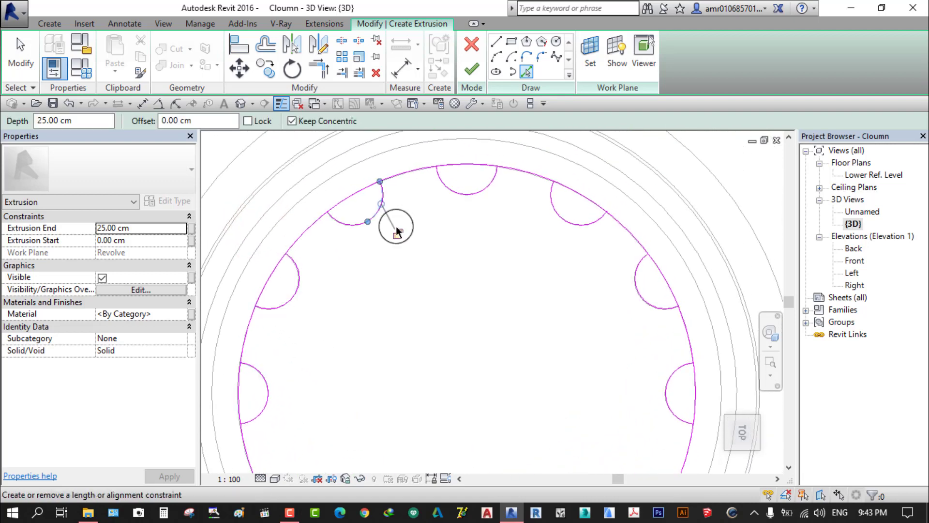
{"action": "scroll", "coordinate": [439, 229], "scroll_direction": "down", "scroll_amount": 2}
{"action": "middle_click_drag", "start_coordinate": [460, 264], "coordinate": [479, 247]}
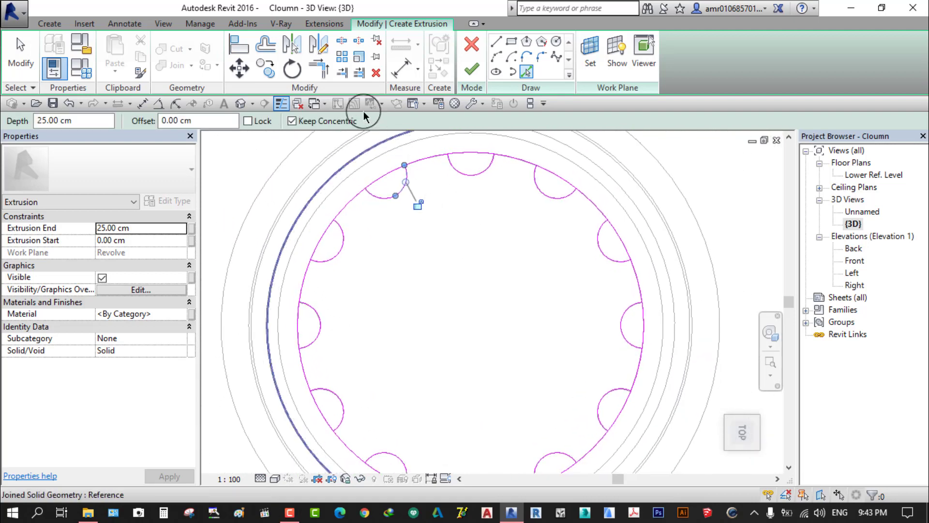
Split the large circle at each flute end around the ring
{"action": "left_click", "coordinate": [343, 42]}
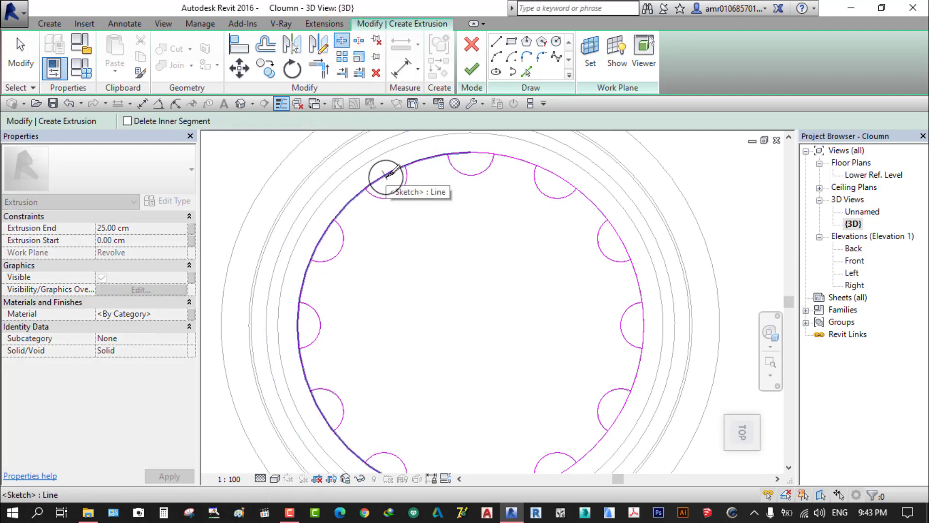
{"action": "left_click", "coordinate": [385, 175]}
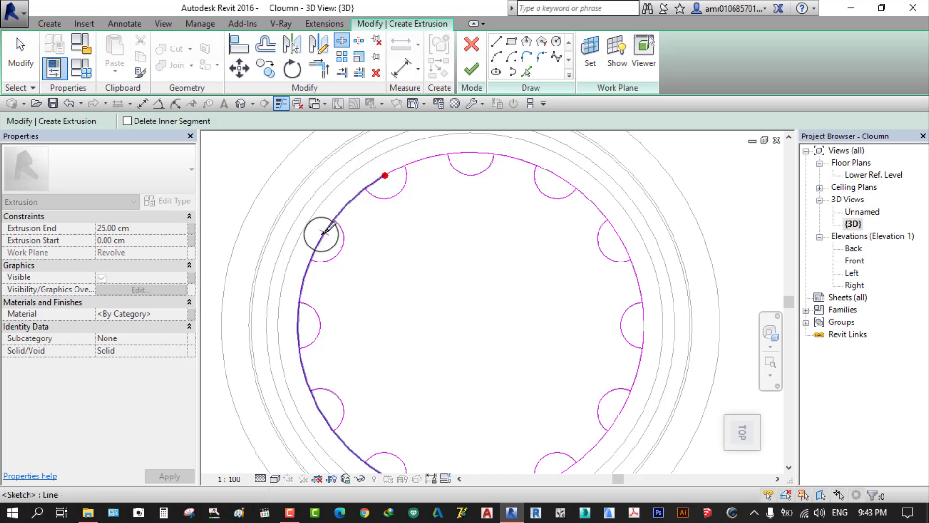
{"action": "left_click", "coordinate": [322, 236]}
{"action": "left_click", "coordinate": [298, 319]}
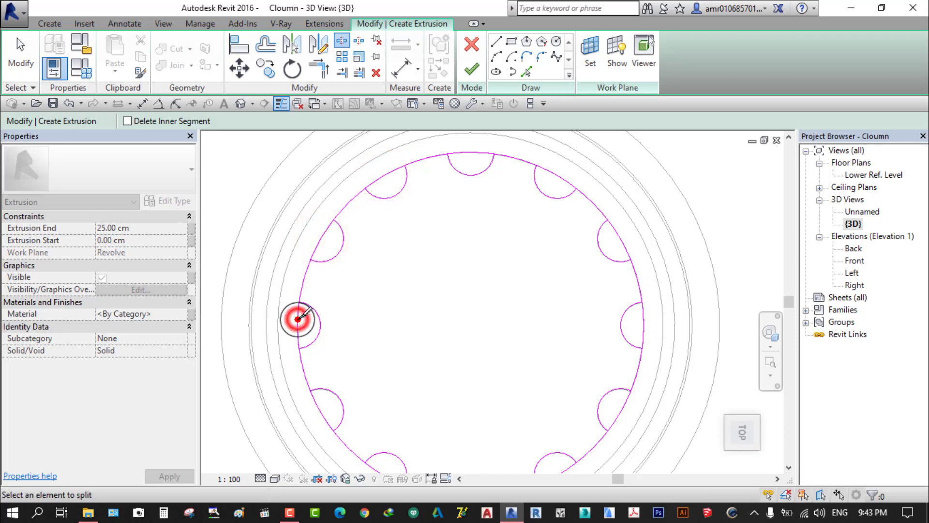
{"action": "middle_click_drag", "start_coordinate": [314, 407], "coordinate": [517, 405]}
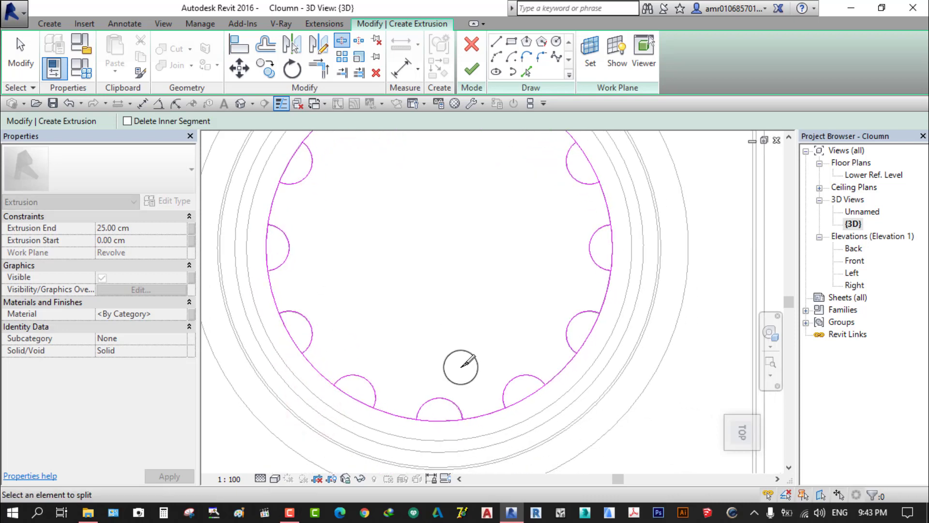
{"action": "left_click", "coordinate": [524, 398]}
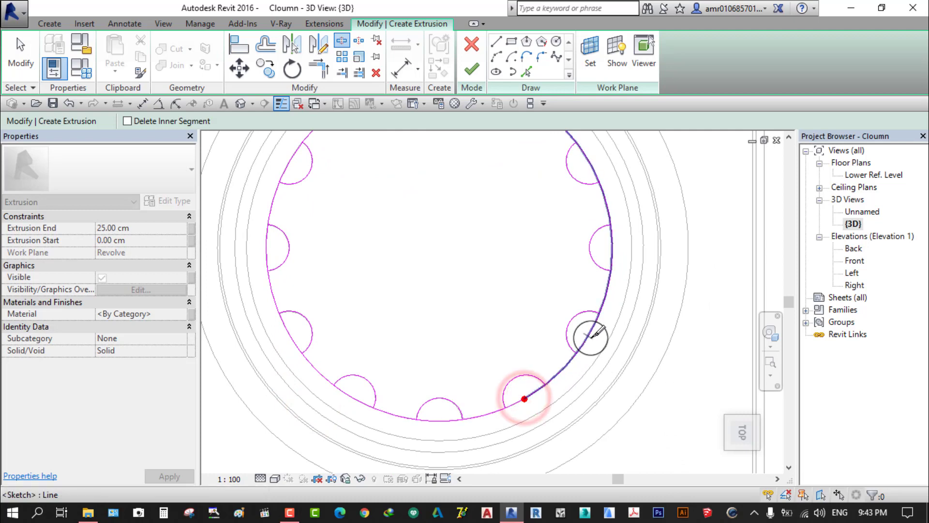
{"action": "left_click", "coordinate": [613, 248]}
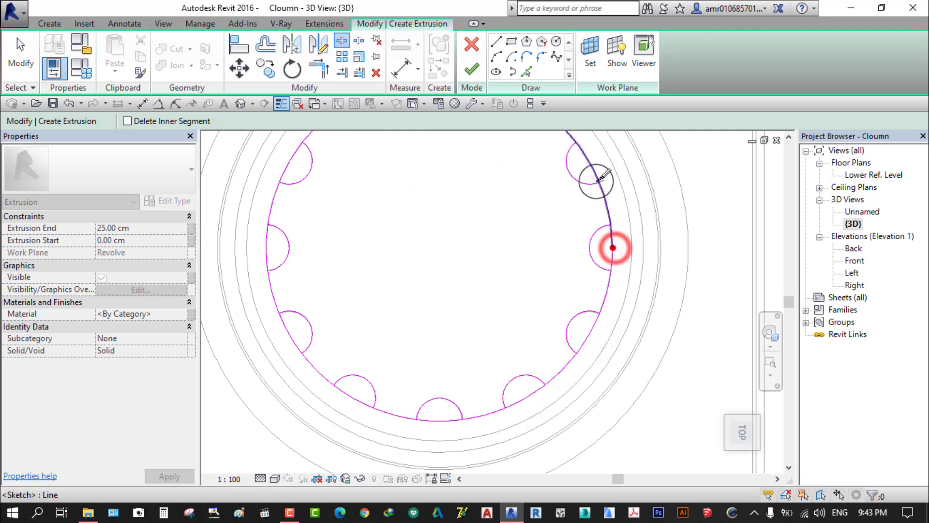
{"action": "left_click", "coordinate": [588, 163]}
{"action": "middle_click_drag", "start_coordinate": [588, 163], "coordinate": [683, 270]}
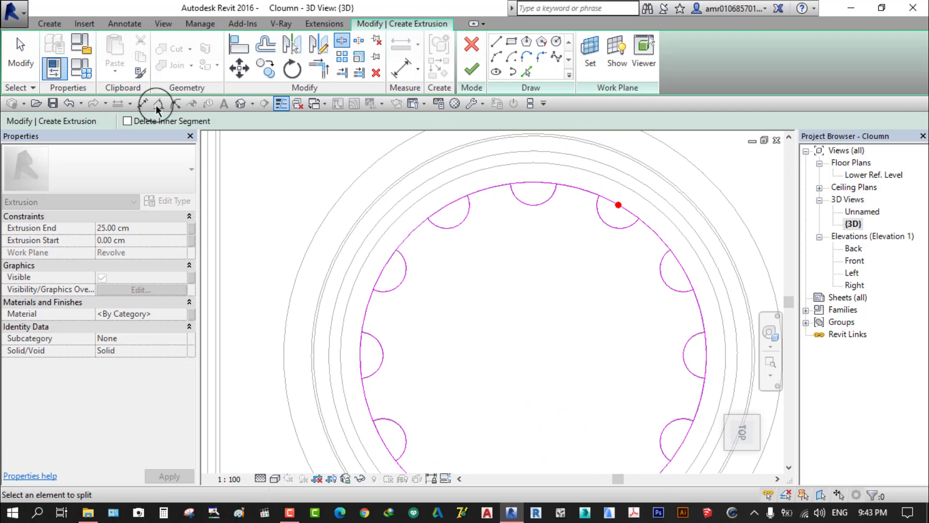
Trim circle segments and flute arcs into corners along the top of the ring
{"action": "left_click", "coordinate": [321, 70]}
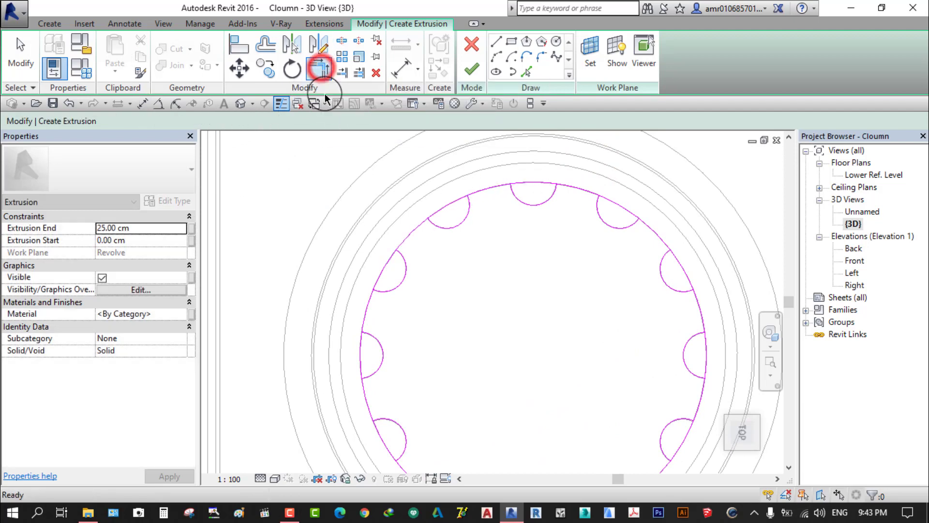
{"action": "scroll", "coordinate": [444, 252], "scroll_direction": "up", "scroll_amount": 2}
{"action": "left_click", "coordinate": [396, 228]}
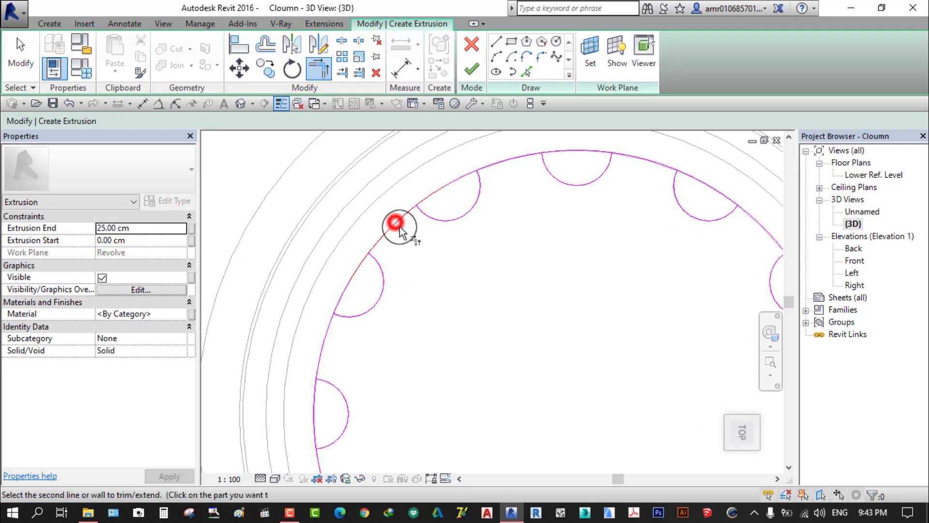
{"action": "left_click", "coordinate": [418, 213]}
{"action": "left_click", "coordinate": [477, 194]}
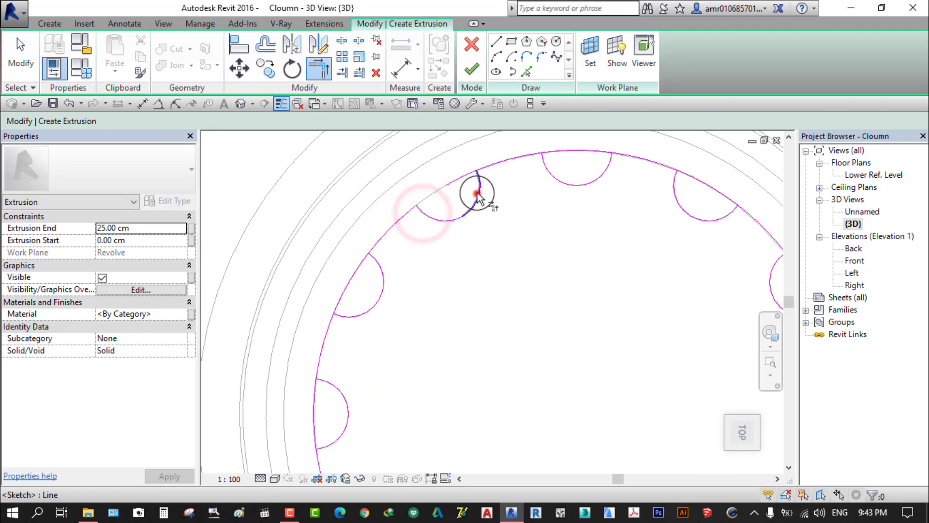
{"action": "left_click", "coordinate": [510, 159]}
{"action": "left_click", "coordinate": [548, 169]}
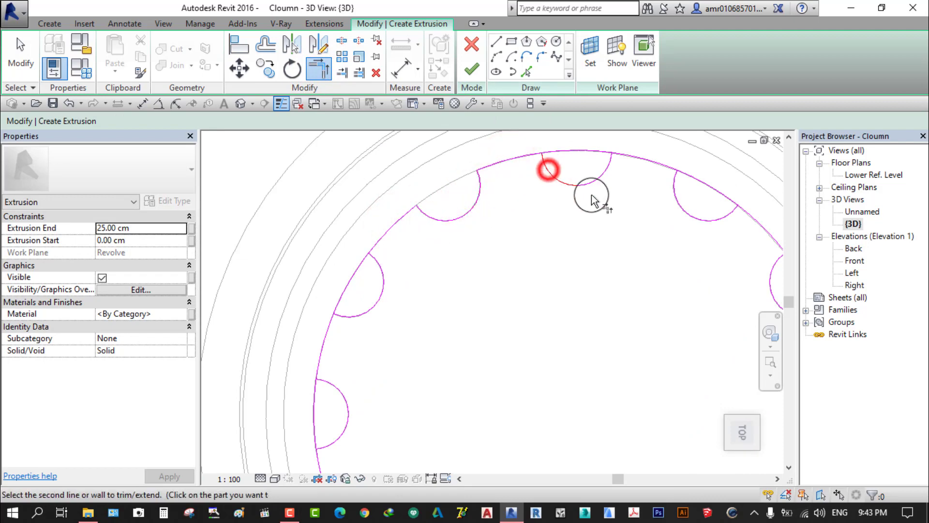
{"action": "left_click", "coordinate": [530, 155]}
{"action": "left_click", "coordinate": [603, 172]}
{"action": "left_click", "coordinate": [649, 161]}
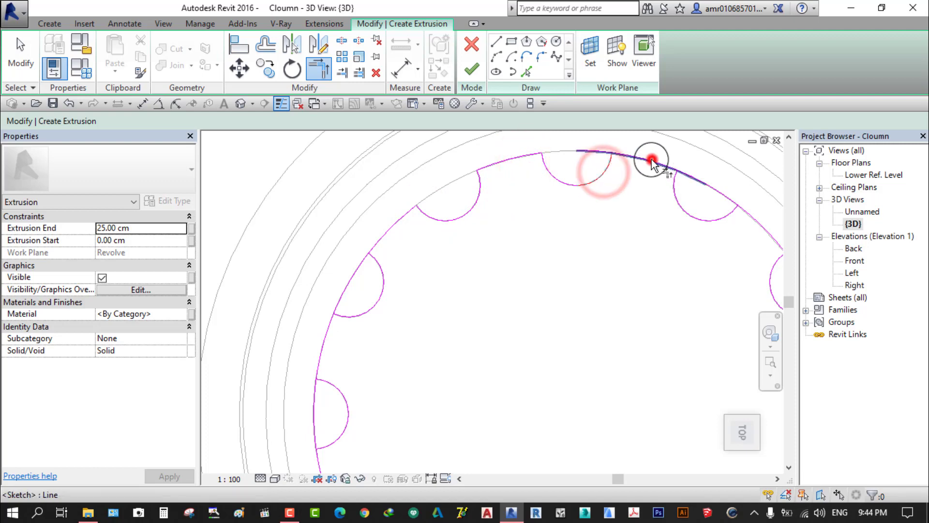
{"action": "left_click", "coordinate": [674, 196]}
{"action": "middle_click_drag", "start_coordinate": [674, 196], "coordinate": [616, 207]}
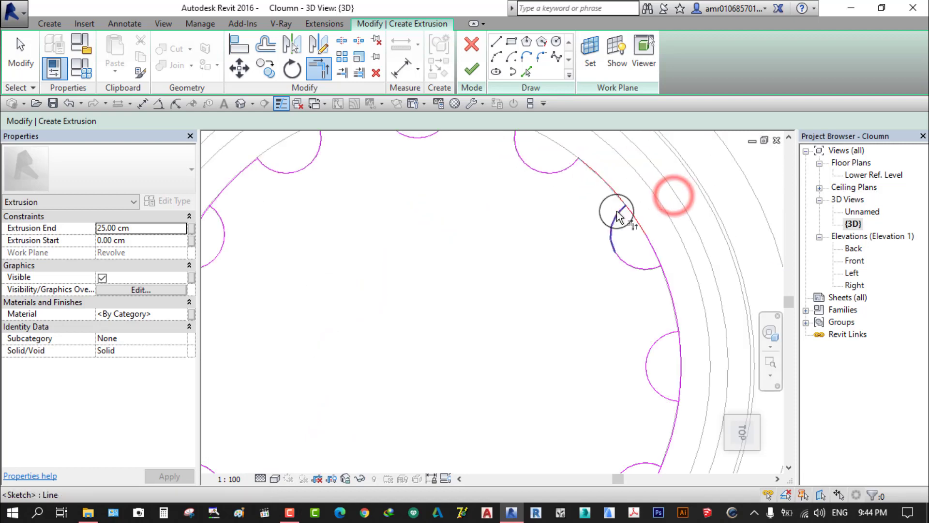
Trim the right-side circle segments and flutes into corners
{"action": "left_click", "coordinate": [616, 208]}
{"action": "left_click", "coordinate": [634, 266]}
{"action": "left_click", "coordinate": [663, 291]}
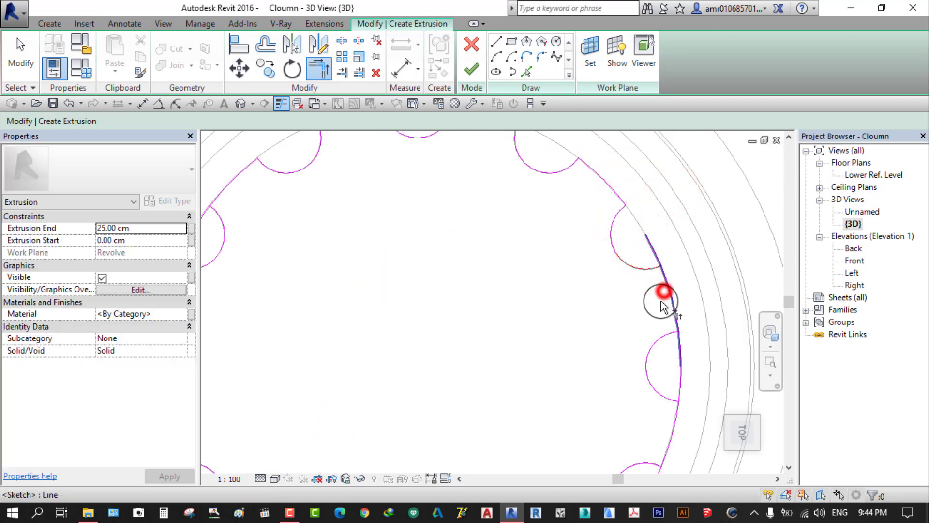
{"action": "left_click", "coordinate": [660, 337]}
{"action": "left_click", "coordinate": [671, 312]}
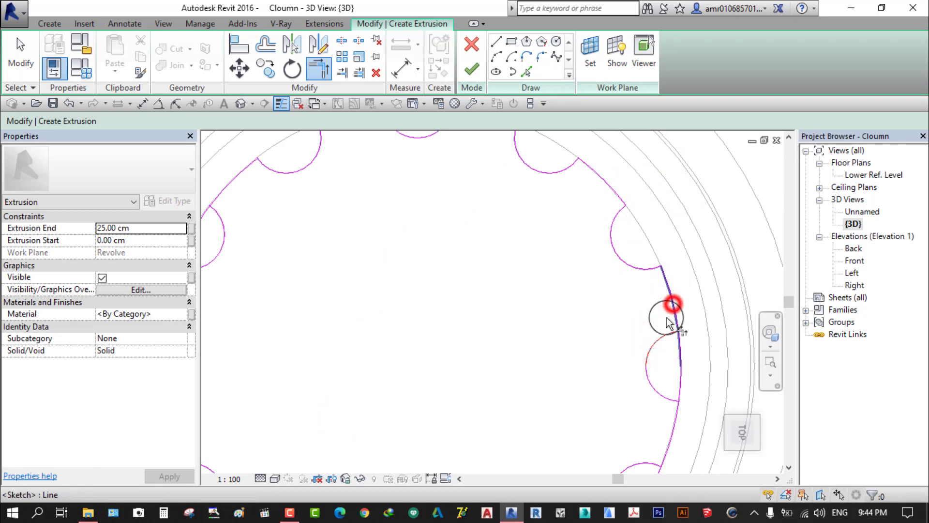
{"action": "left_click", "coordinate": [652, 387]}
{"action": "left_click", "coordinate": [671, 421]}
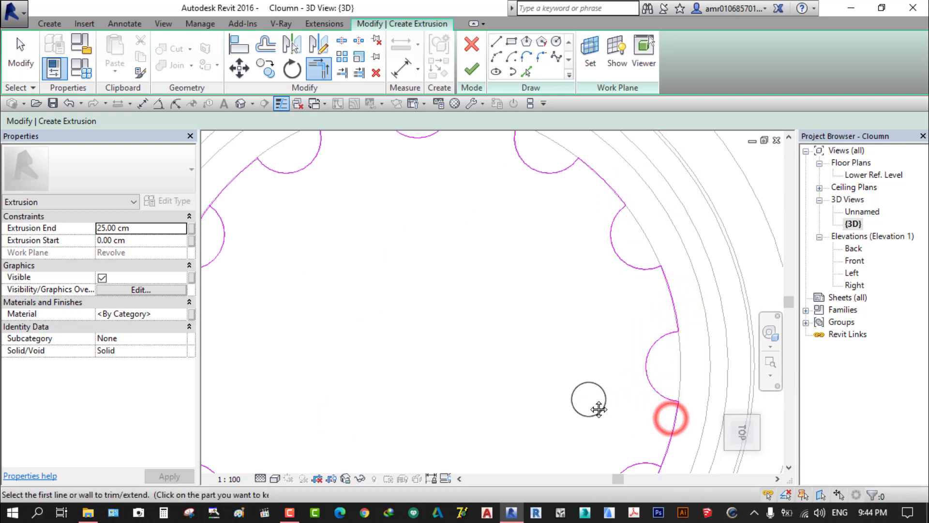
{"action": "middle_click_drag", "start_coordinate": [598, 394], "coordinate": [614, 245]}
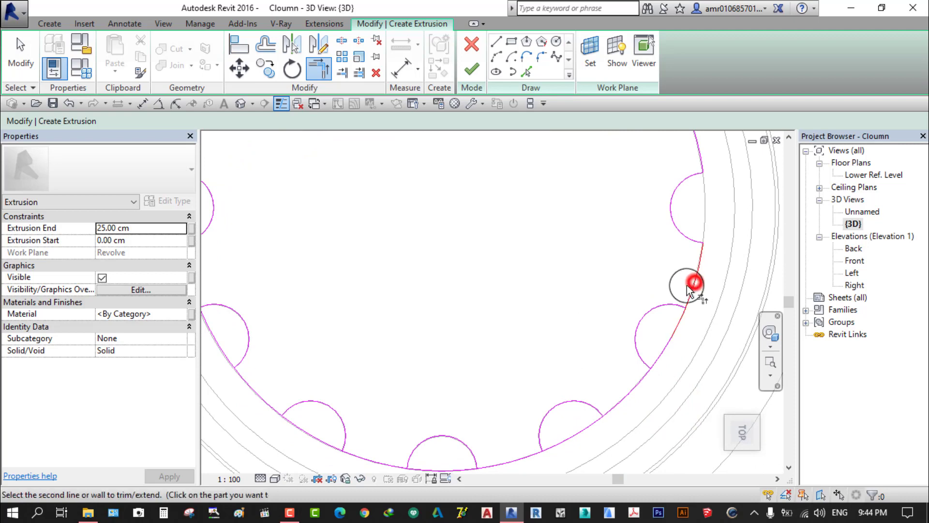
{"action": "left_click", "coordinate": [659, 310]}
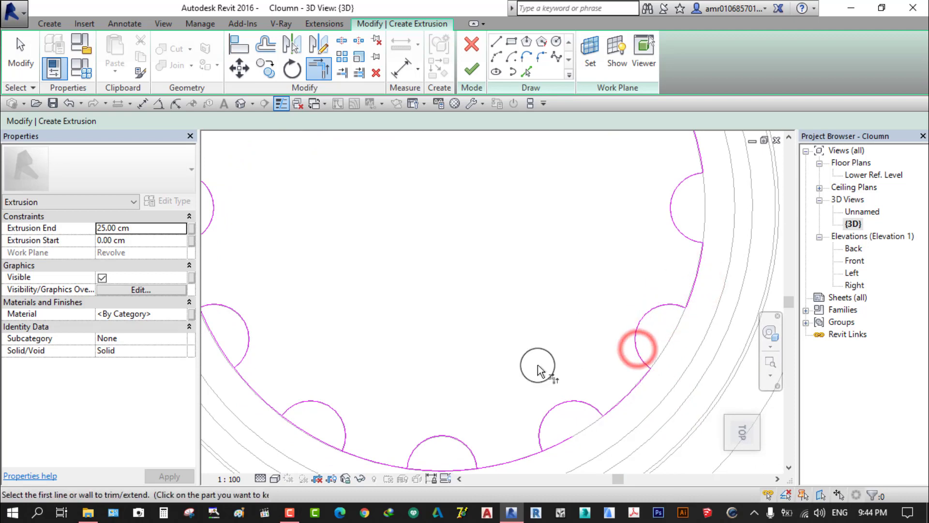
{"action": "middle_click_drag", "start_coordinate": [541, 370], "coordinate": [649, 249]}
{"action": "left_click", "coordinate": [646, 304]}
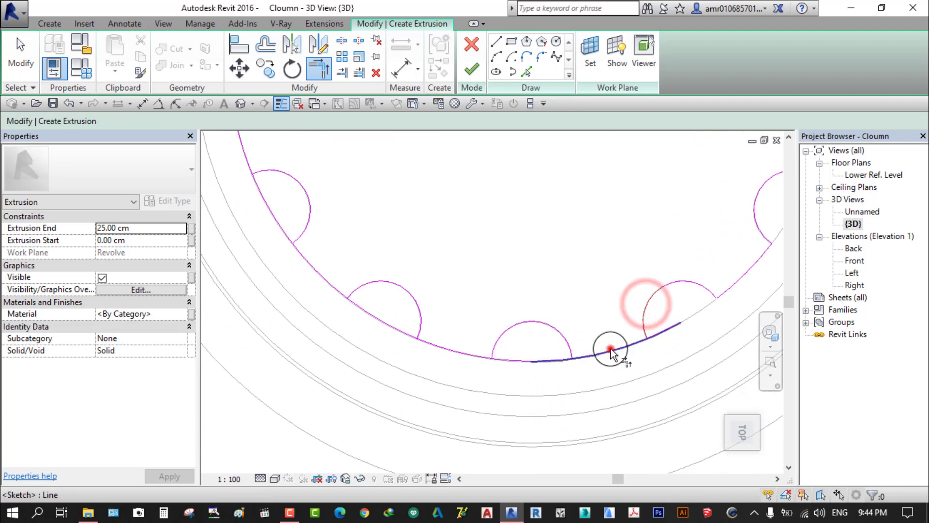
{"action": "left_click", "coordinate": [610, 352]}
Trim the lower and left flutes to the circle, closing the notched loop
{"action": "left_click", "coordinate": [561, 333]}
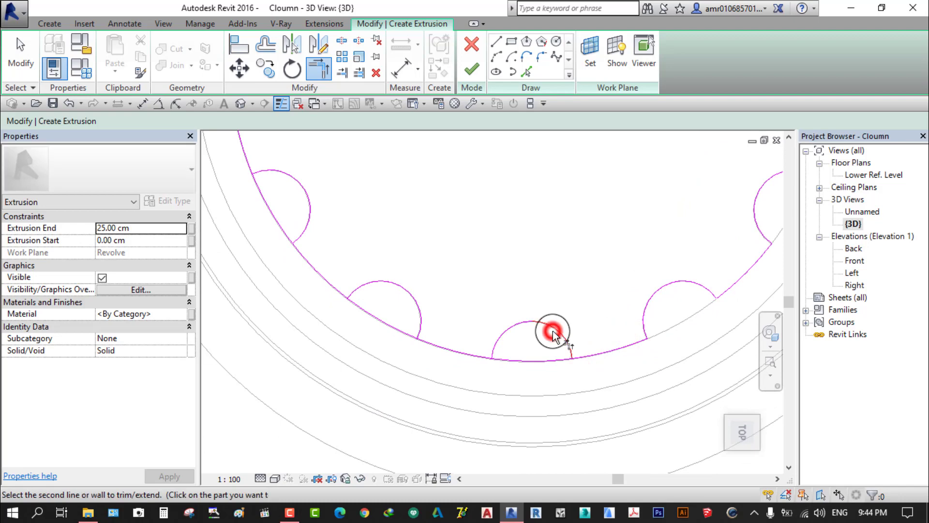
{"action": "left_click", "coordinate": [591, 355]}
{"action": "left_click", "coordinate": [506, 334]}
{"action": "left_click", "coordinate": [452, 353]}
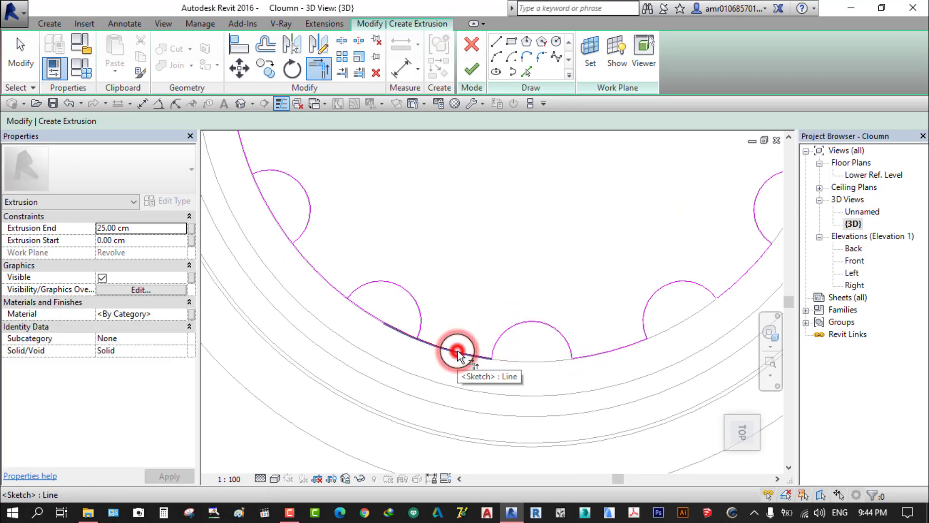
{"action": "left_click", "coordinate": [420, 320]}
{"action": "left_click", "coordinate": [375, 283]}
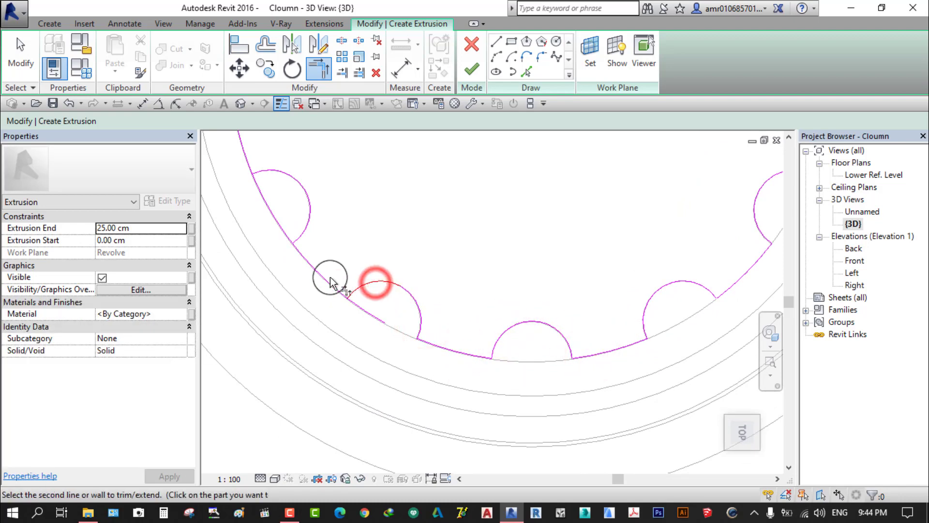
{"action": "left_click", "coordinate": [322, 280]}
{"action": "left_click", "coordinate": [266, 276]}
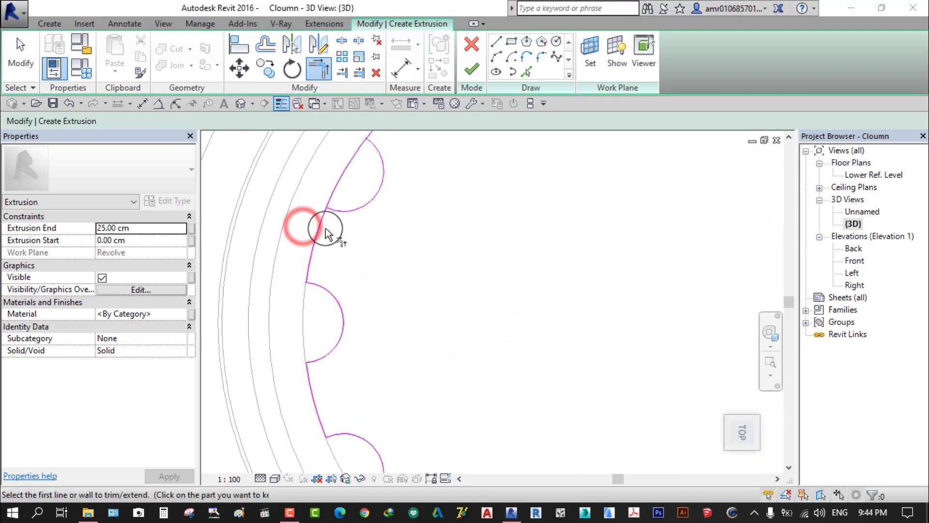
{"action": "left_click", "coordinate": [321, 224]}
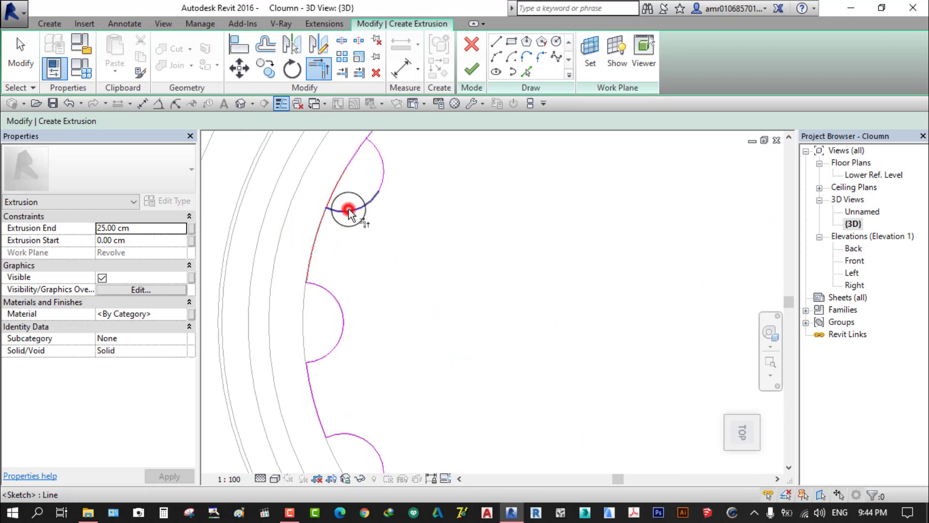
{"action": "left_click", "coordinate": [348, 211]}
{"action": "scroll", "coordinate": [342, 312], "scroll_direction": "down", "scroll_amount": 2}
{"action": "scroll", "coordinate": [332, 315], "scroll_direction": "down", "scroll_amount": 2}
{"action": "scroll", "coordinate": [334, 315], "scroll_direction": "down", "scroll_amount": 2}
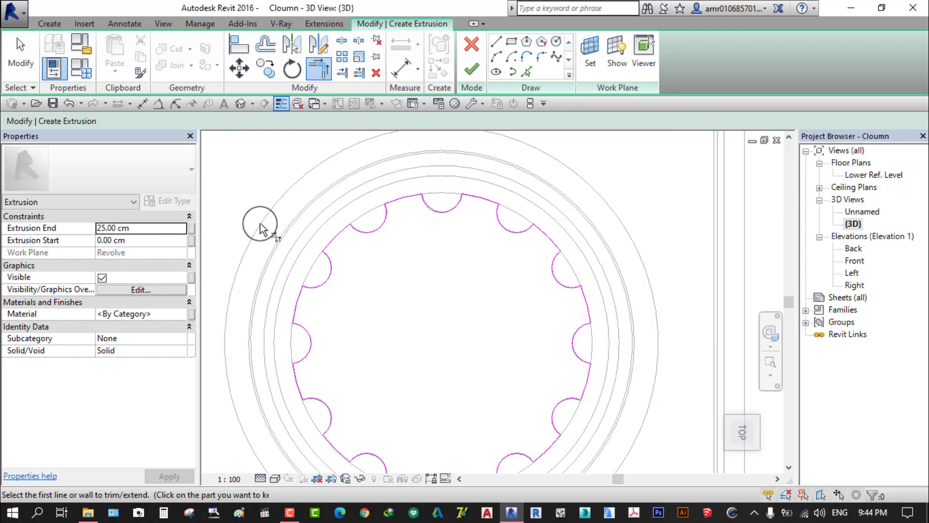
{"action": "left_click", "coordinate": [147, 227]}
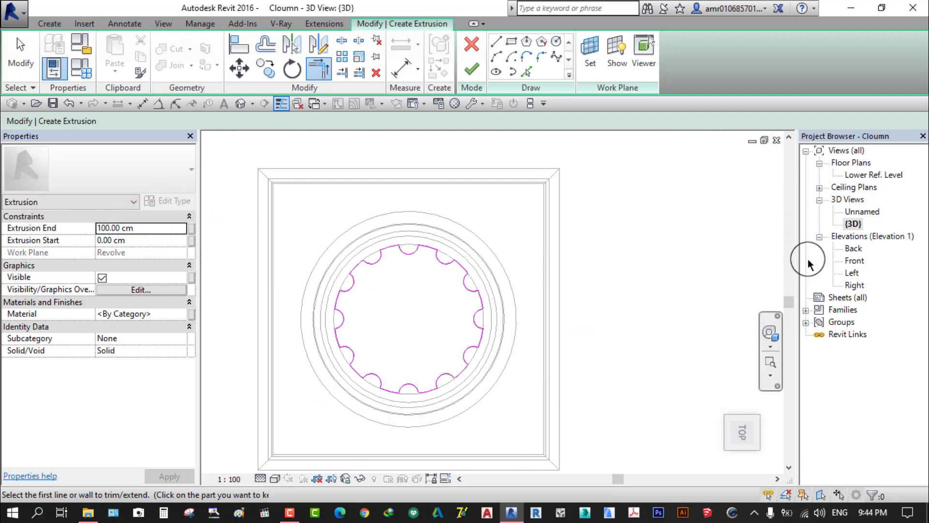
Set the extrusion end to 100 cm and finish the fluted shaft extrusion
{"action": "double_click", "coordinate": [854, 261]}
{"action": "left_click", "coordinate": [469, 69]}
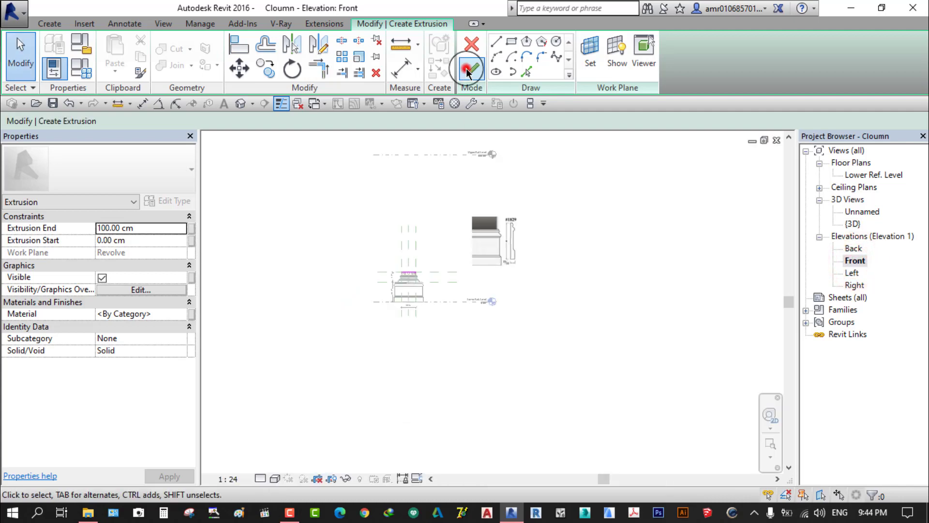
{"action": "key", "text": "z"}
{"action": "key", "text": "f"}
{"action": "left_click", "coordinate": [469, 216]}
Delete the reference raster image from the Front elevation
{"action": "middle_click_drag", "start_coordinate": [486, 226], "coordinate": [450, 283]}
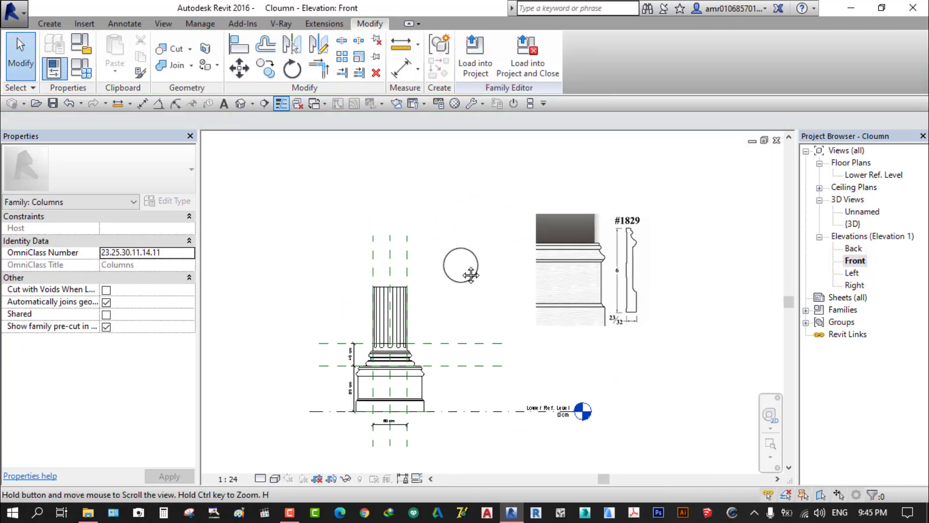
{"action": "left_click", "coordinate": [576, 266]}
{"action": "left_click", "coordinate": [376, 75]}
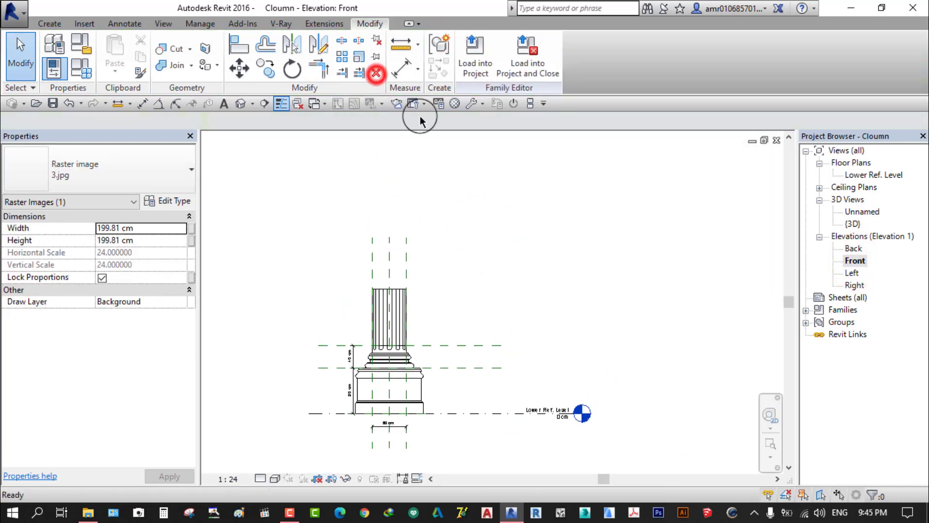
{"action": "left_click", "coordinate": [240, 104]}
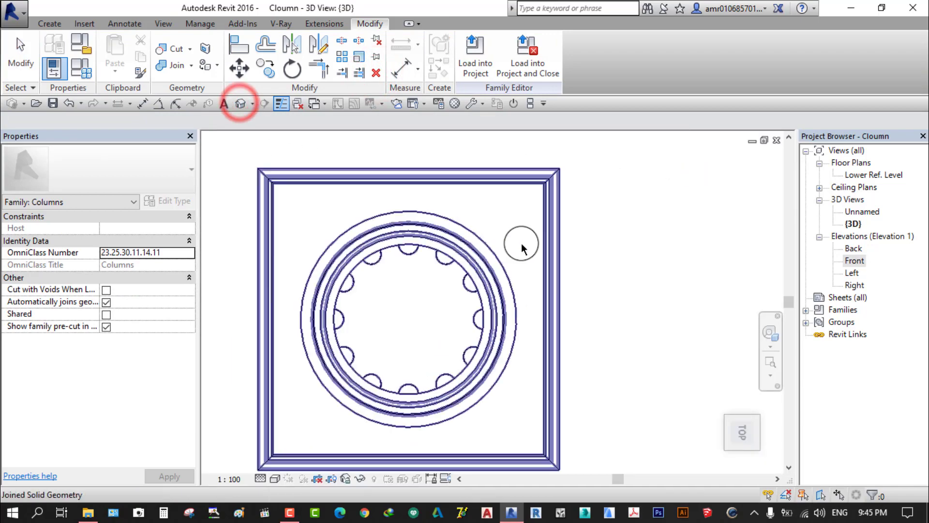
{"action": "left_click", "coordinate": [719, 463]}
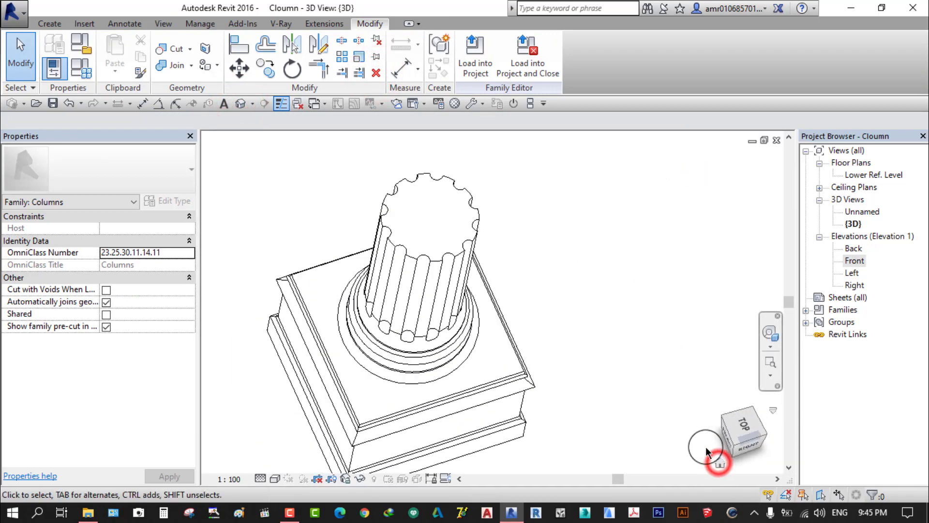
{"action": "scroll", "coordinate": [434, 323], "scroll_direction": "up", "scroll_amount": 5}
{"action": "scroll", "coordinate": [434, 323], "scroll_direction": "up", "scroll_amount": 3}
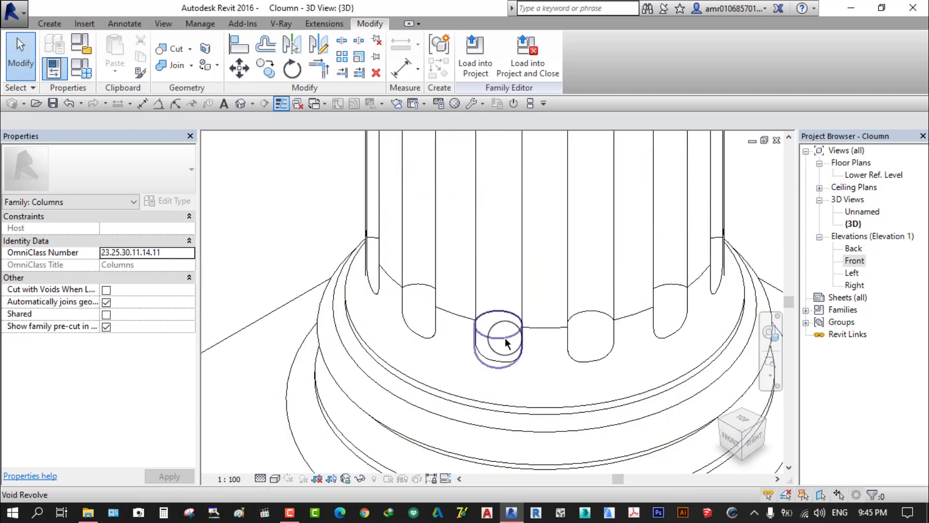
{"action": "scroll", "coordinate": [503, 341], "scroll_direction": "down", "scroll_amount": 5}
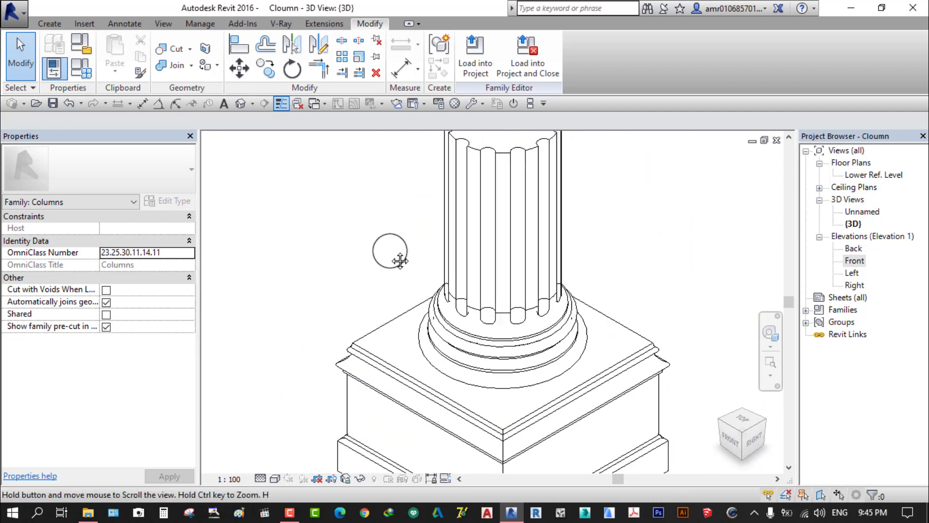
{"action": "middle_click_drag", "start_coordinate": [387, 253], "coordinate": [379, 259]}
{"action": "scroll", "coordinate": [477, 254], "scroll_direction": "down", "scroll_amount": 2}
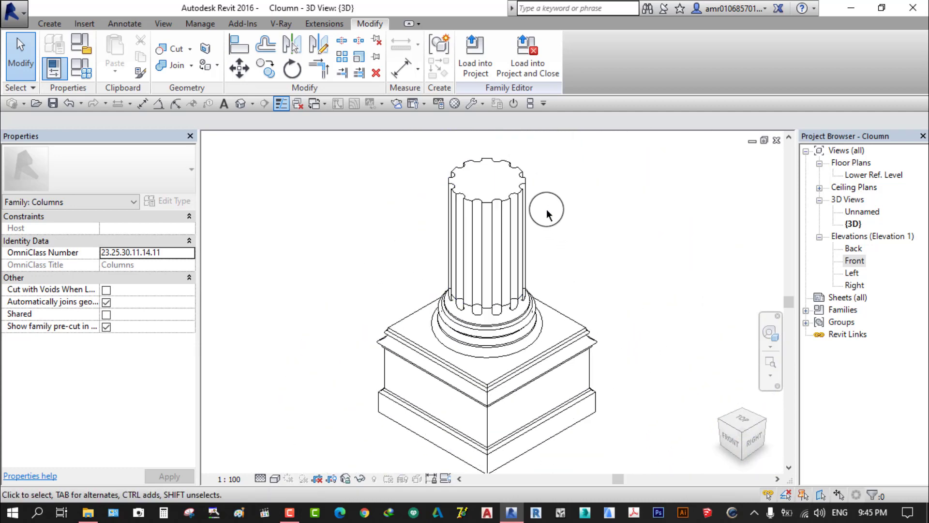
{"action": "scroll", "coordinate": [494, 223], "scroll_direction": "up", "scroll_amount": 2}
{"action": "scroll", "coordinate": [469, 205], "scroll_direction": "up", "scroll_amount": 2}
{"action": "scroll", "coordinate": [439, 241], "scroll_direction": "up", "scroll_amount": 2}
{"action": "scroll", "coordinate": [382, 246], "scroll_direction": "down", "scroll_amount": 2}
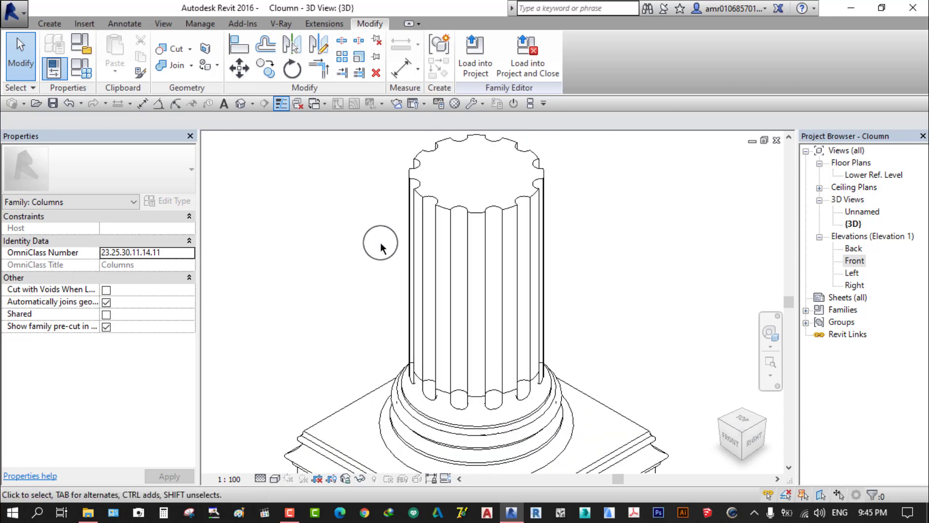
{"action": "scroll", "coordinate": [376, 252], "scroll_direction": "down", "scroll_amount": 2}
{"action": "scroll", "coordinate": [365, 265], "scroll_direction": "down", "scroll_amount": 2}
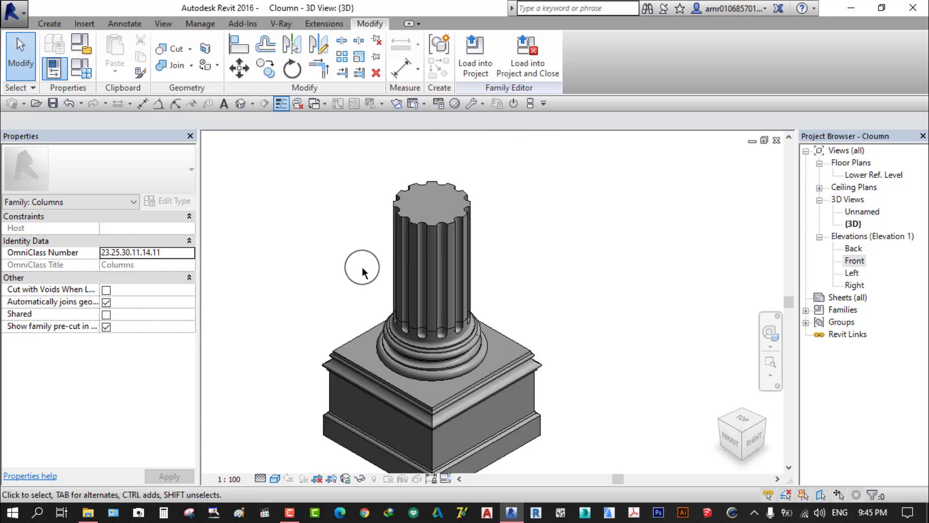
{"action": "scroll", "coordinate": [437, 301], "scroll_direction": "up", "scroll_amount": 4}
{"action": "scroll", "coordinate": [426, 300], "scroll_direction": "down", "scroll_amount": 2}
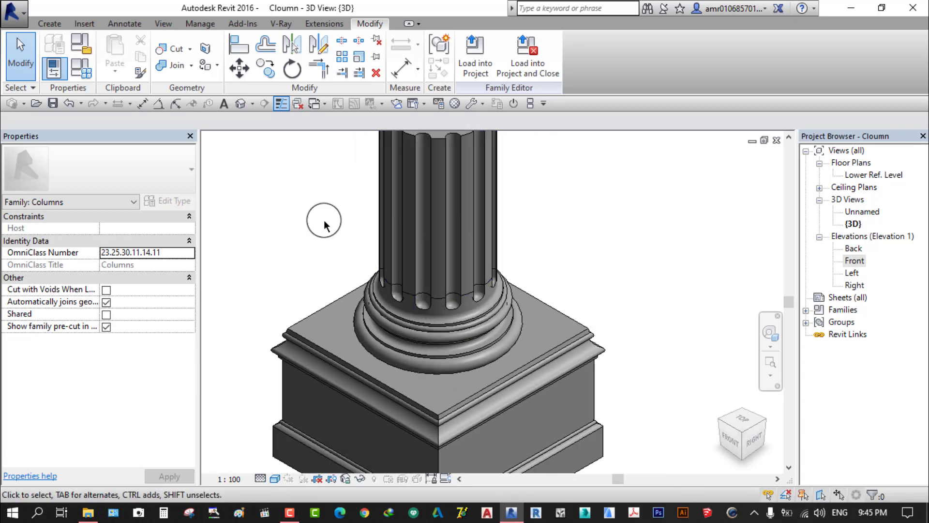
{"action": "middle_click_drag", "start_coordinate": [315, 205], "coordinate": [384, 254]}
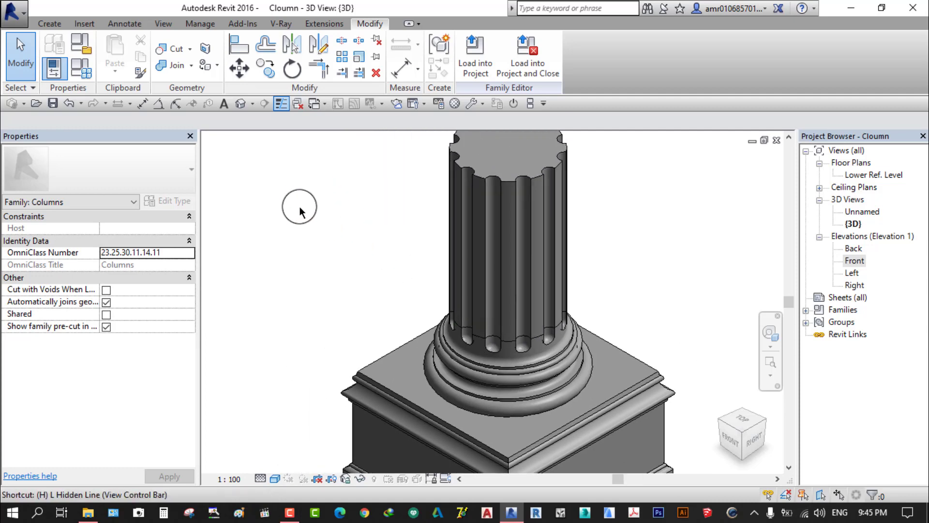
{"action": "key", "text": "l"}
Join the fluted shaft extrusion to the revolved base mouldings
{"action": "left_click", "coordinate": [172, 70]}
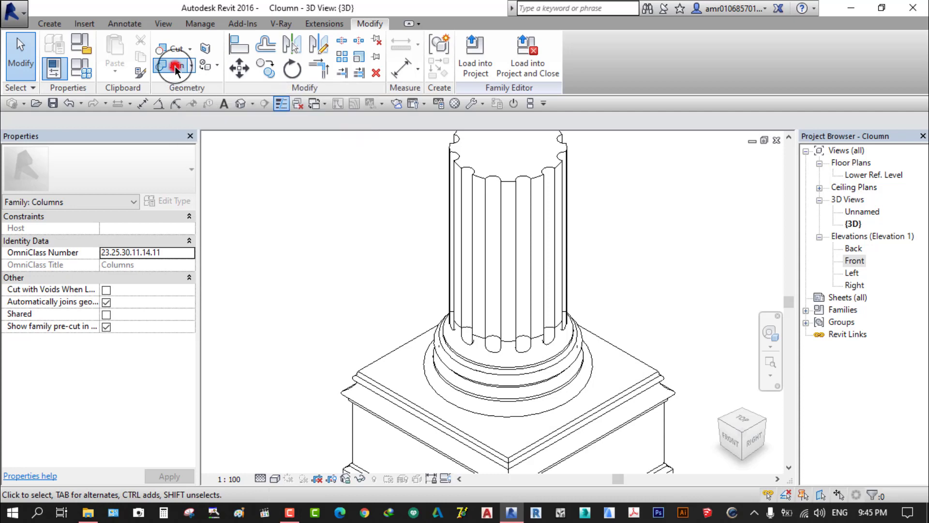
{"action": "left_click", "coordinate": [458, 170]}
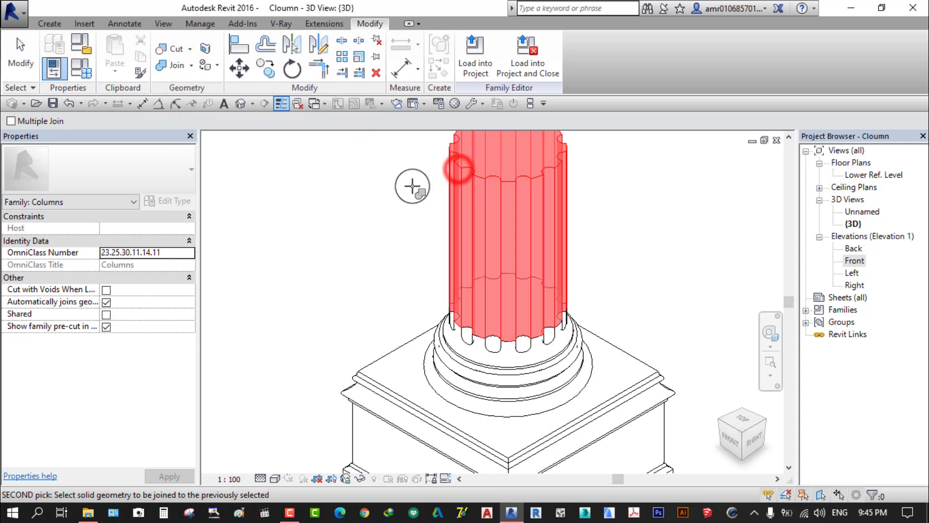
{"action": "left_click", "coordinate": [452, 360]}
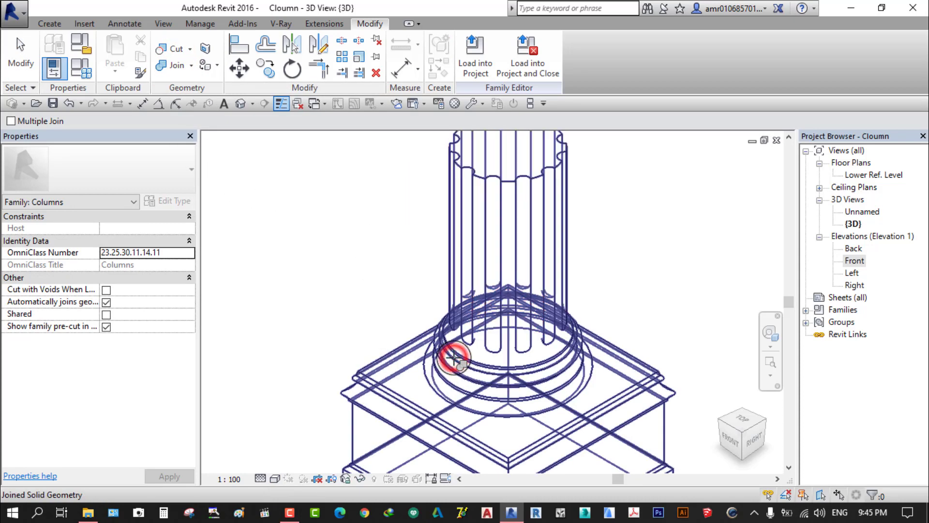
{"action": "scroll", "coordinate": [490, 346], "scroll_direction": "up", "scroll_amount": 2}
{"action": "scroll", "coordinate": [303, 253], "scroll_direction": "up", "scroll_amount": 3}
{"action": "scroll", "coordinate": [236, 207], "scroll_direction": "down", "scroll_amount": 3}
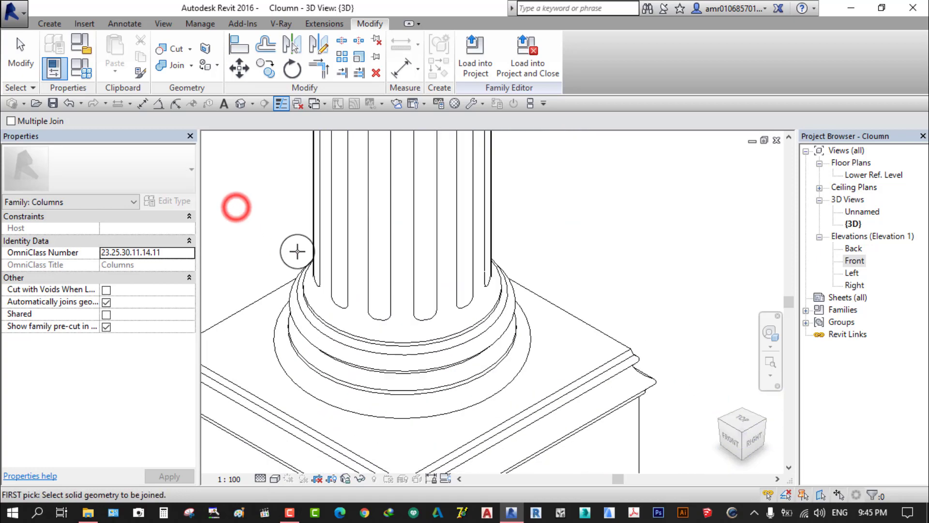
{"action": "scroll", "coordinate": [301, 249], "scroll_direction": "down", "scroll_amount": 2}
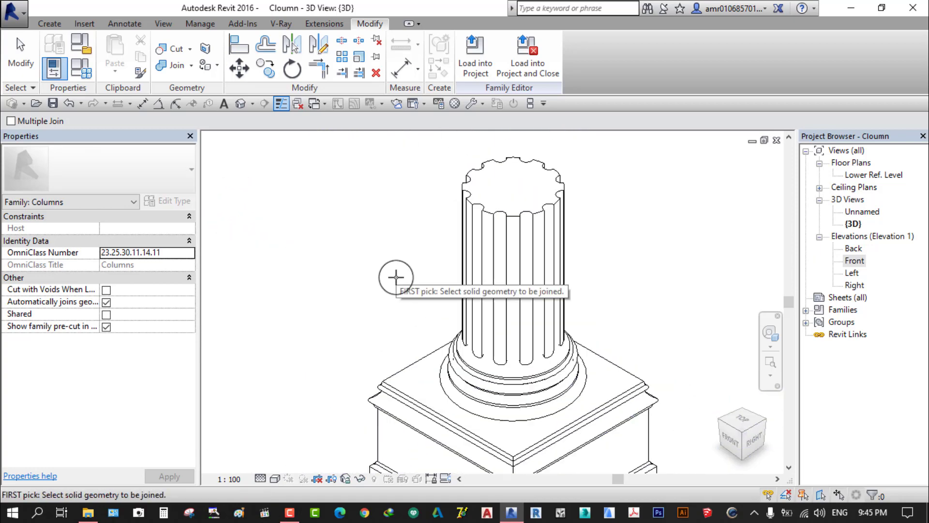
{"action": "key", "text": "Return"}
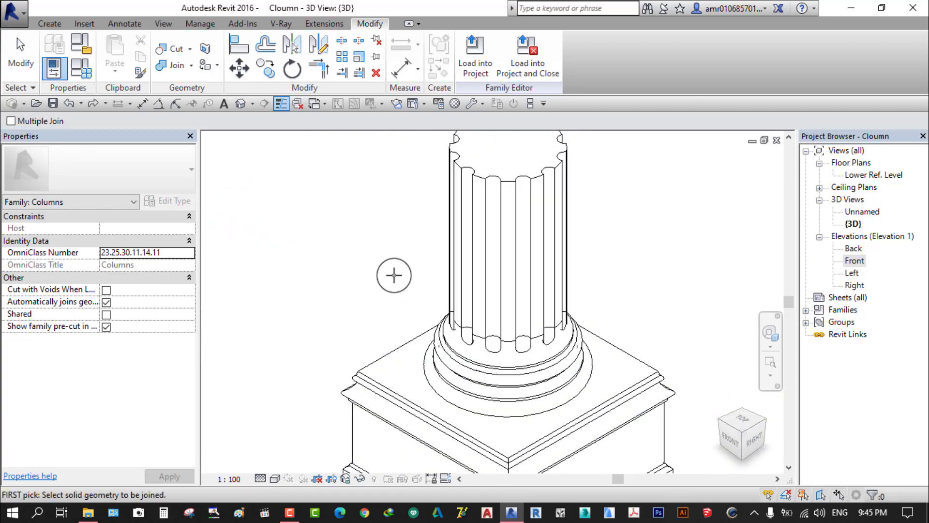
{"action": "left_click", "coordinate": [3, 58]}
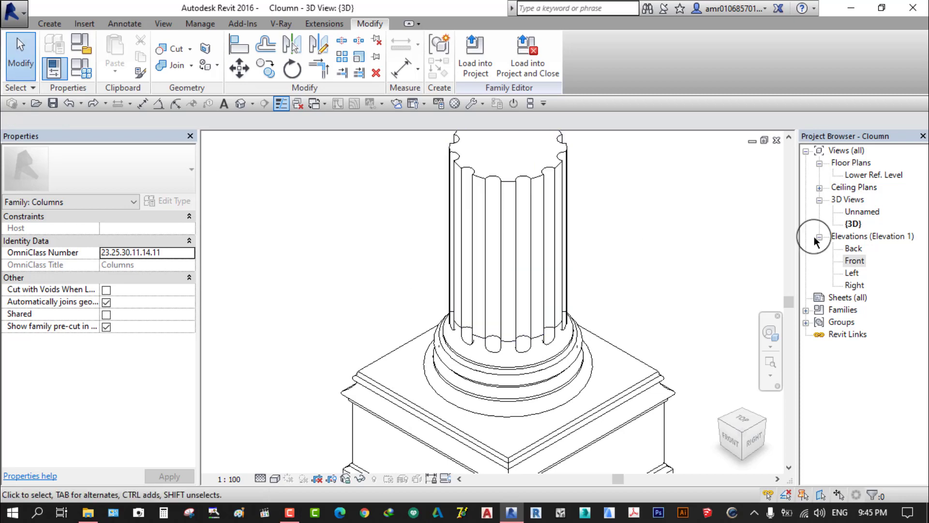
In the Front elevation, drag the shaft extrusion's top handle up to make the column much taller
{"action": "double_click", "coordinate": [854, 262]}
{"action": "left_click", "coordinate": [373, 322]}
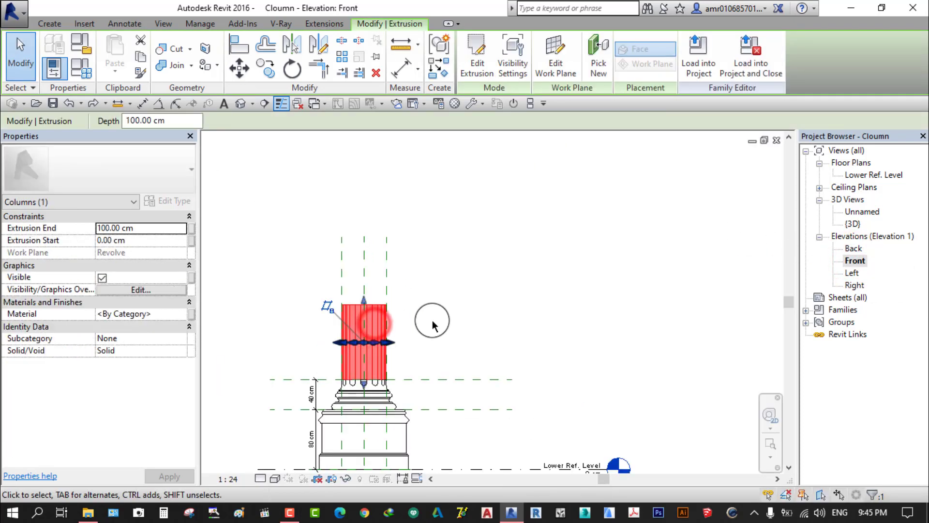
{"action": "scroll", "coordinate": [432, 325], "scroll_direction": "down", "scroll_amount": 2}
{"action": "left_click_drag", "start_coordinate": [400, 310], "coordinate": [425, 201]}
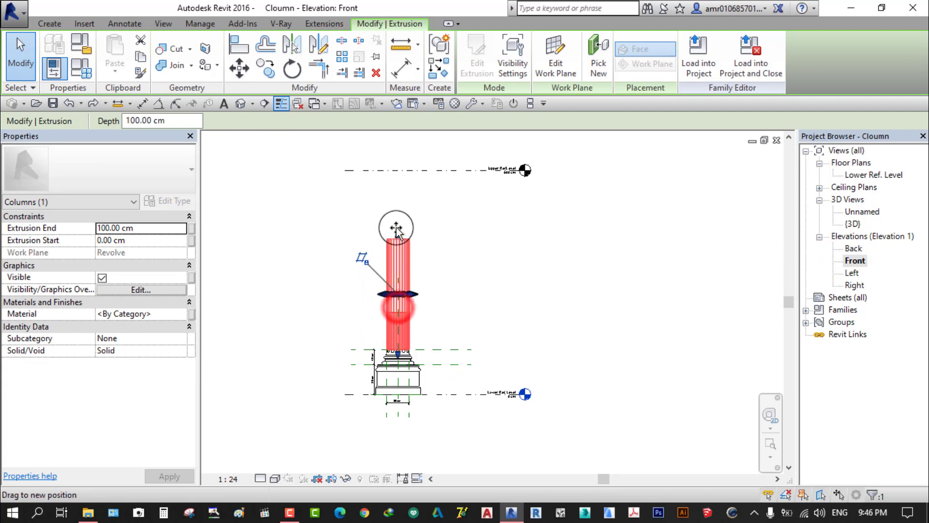
{"action": "left_click", "coordinate": [429, 201]}
{"action": "middle_click_drag", "start_coordinate": [429, 202], "coordinate": [451, 261]}
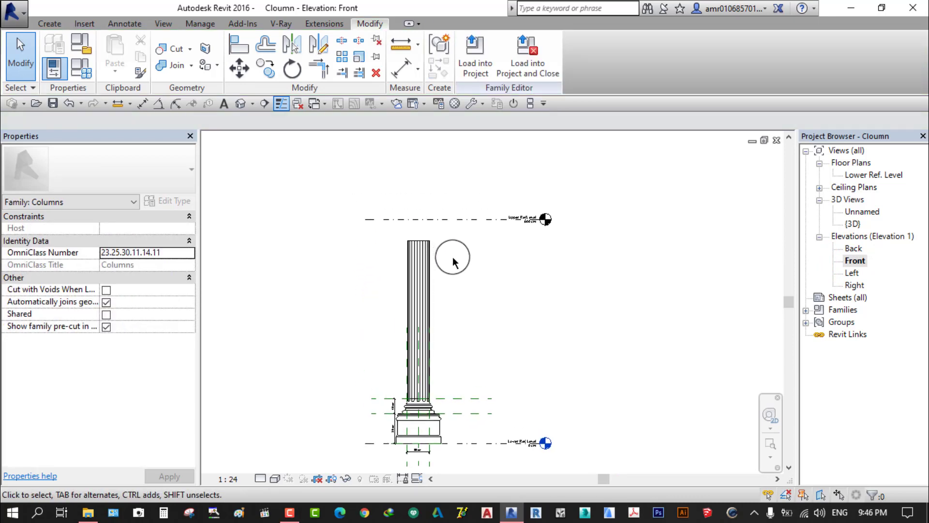
{"action": "scroll", "coordinate": [453, 262], "scroll_direction": "down", "scroll_amount": 2}
{"action": "scroll", "coordinate": [430, 404], "scroll_direction": "up", "scroll_amount": 1}
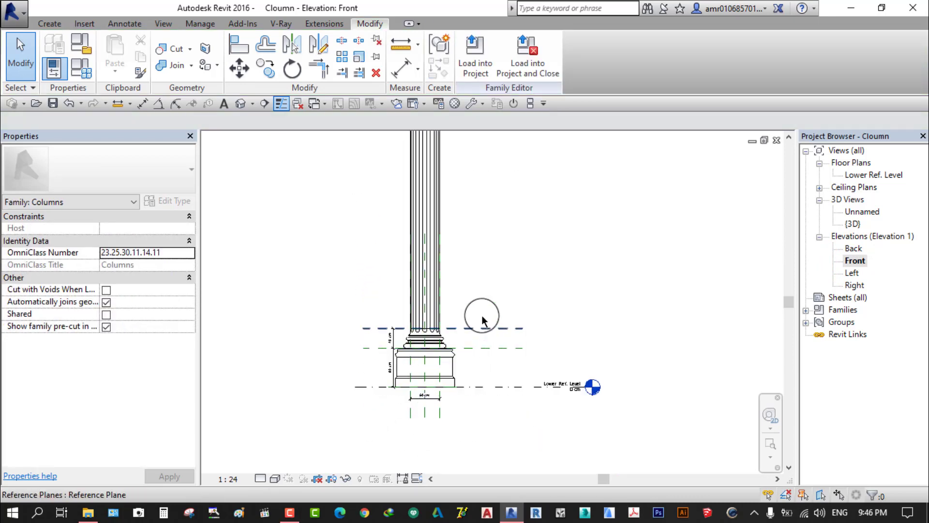
{"action": "scroll", "coordinate": [481, 315], "scroll_direction": "up", "scroll_amount": 1}
{"action": "scroll", "coordinate": [485, 307], "scroll_direction": "up", "scroll_amount": 1}
{"action": "scroll", "coordinate": [486, 264], "scroll_direction": "down", "scroll_amount": 1}
{"action": "scroll", "coordinate": [477, 244], "scroll_direction": "down", "scroll_amount": 1}
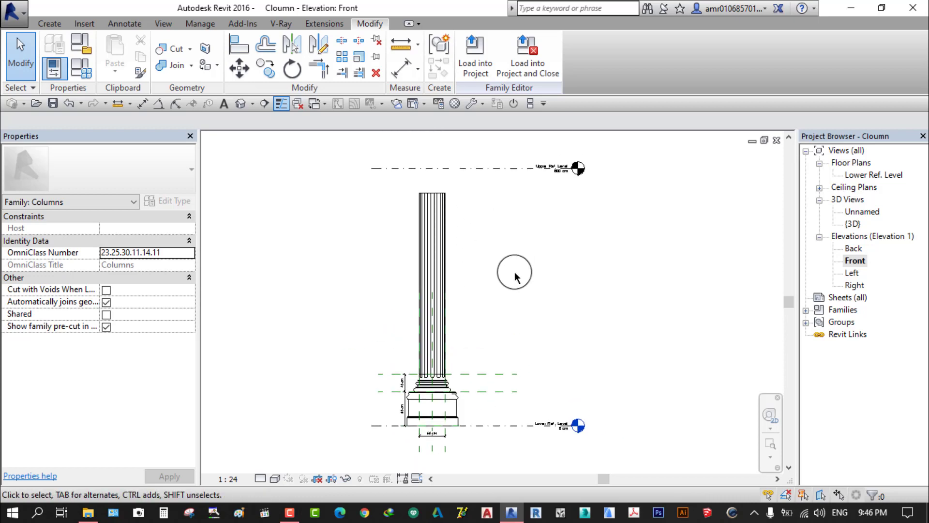
Draw a horizontal reference plane across the shaft top, set 60 cm below Upper Ref Level
{"action": "left_click", "coordinate": [492, 373]}
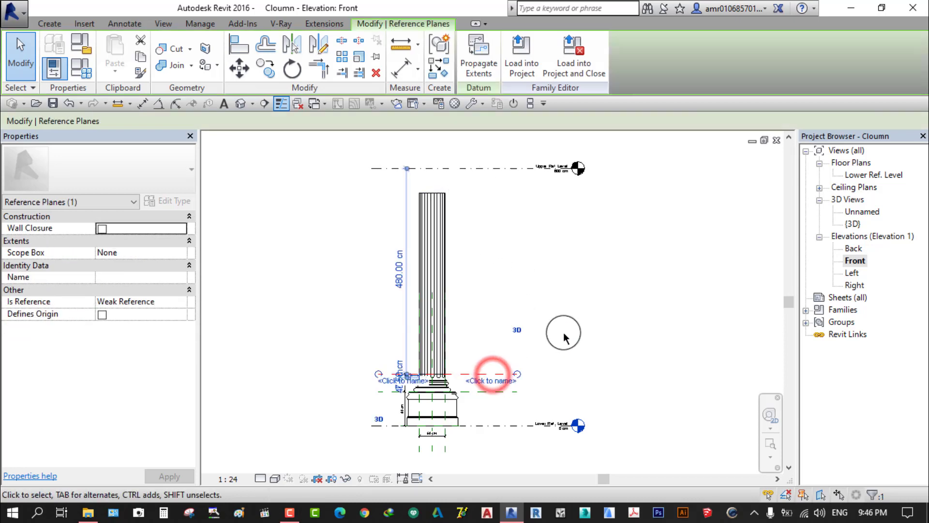
{"action": "left_click", "coordinate": [437, 72]}
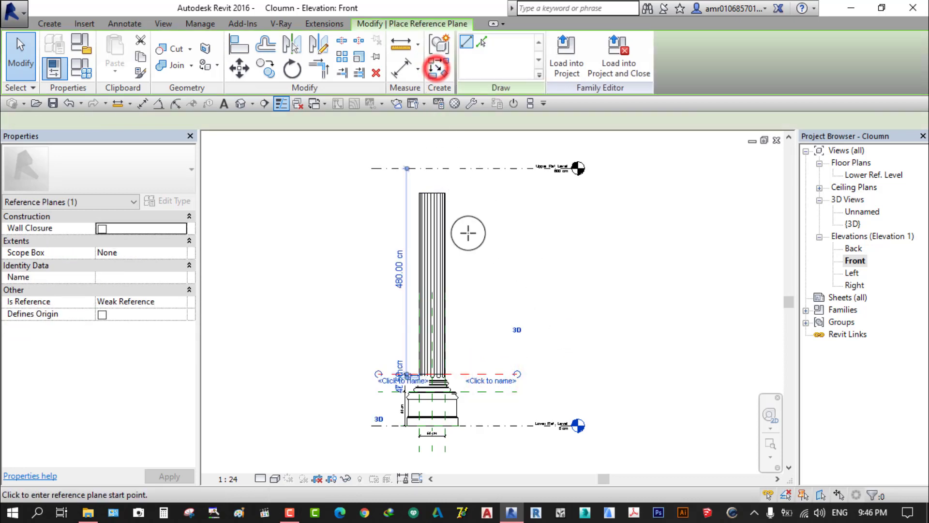
{"action": "scroll", "coordinate": [378, 194], "scroll_direction": "up", "scroll_amount": 2}
{"action": "left_click", "coordinate": [374, 198]}
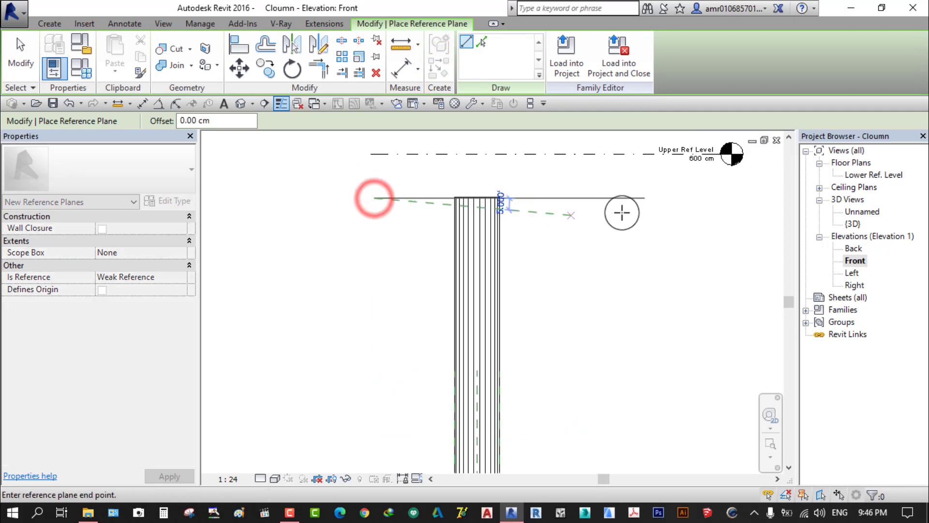
{"action": "left_click", "coordinate": [641, 198]}
{"action": "left_click", "coordinate": [420, 180]}
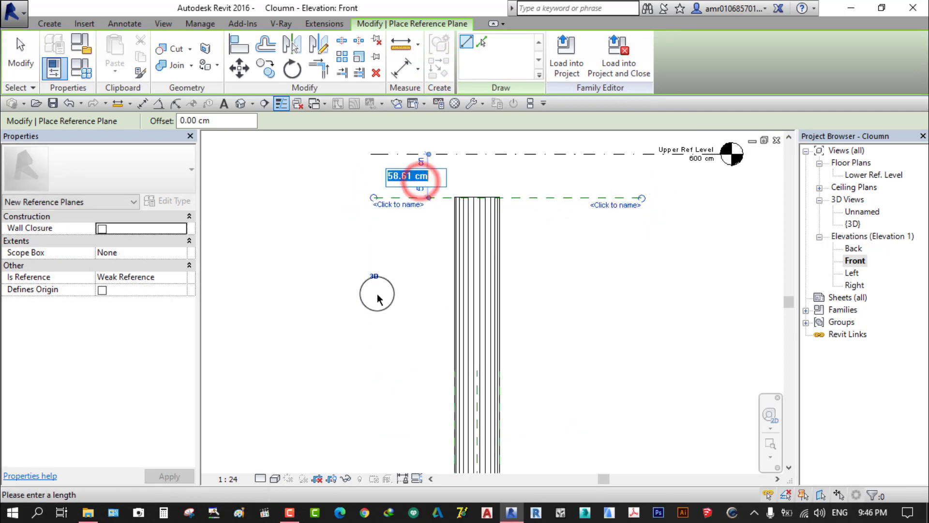
{"action": "scroll", "coordinate": [367, 295], "scroll_direction": "down", "scroll_amount": 1}
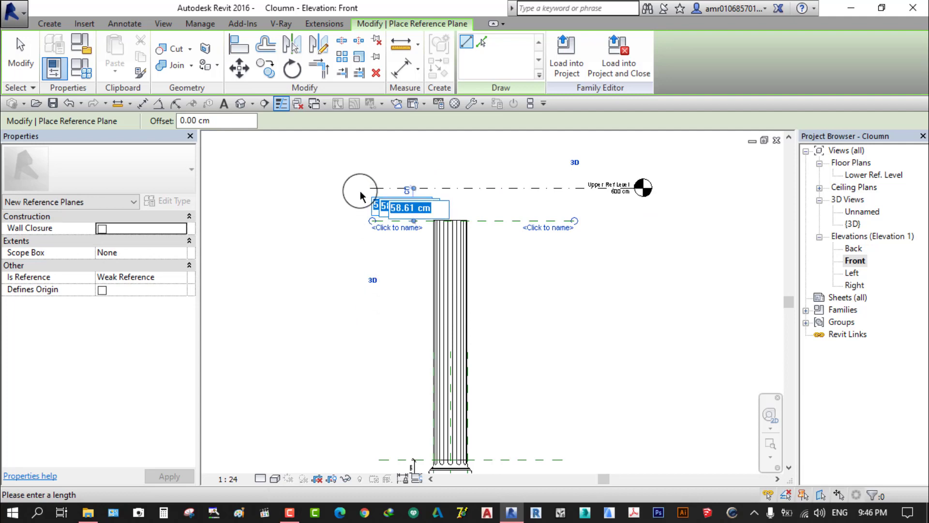
{"action": "scroll", "coordinate": [361, 196], "scroll_direction": "up", "scroll_amount": 2}
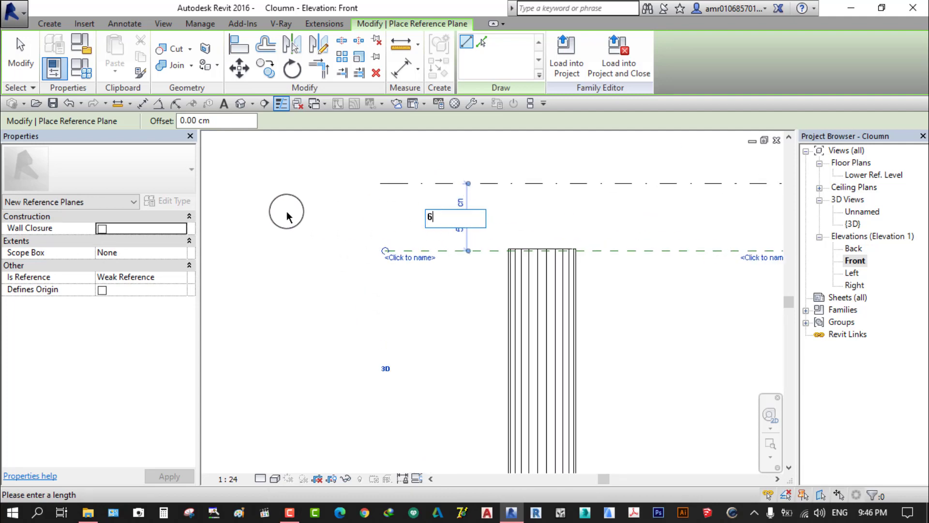
{"action": "type", "text": "0"}
{"action": "key", "text": "Return"}
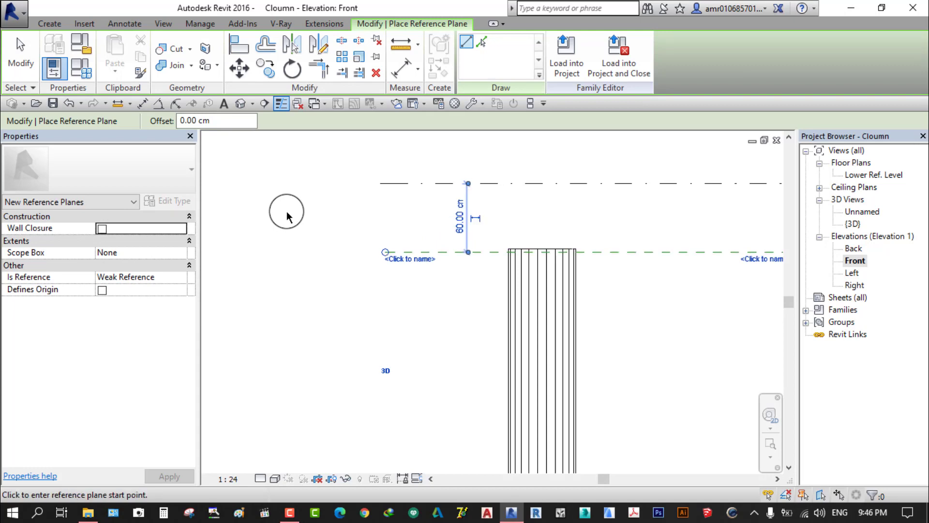
{"action": "key", "text": "Escape"}
{"action": "key", "text": "Escape"}
{"action": "left_click", "coordinate": [565, 309]}
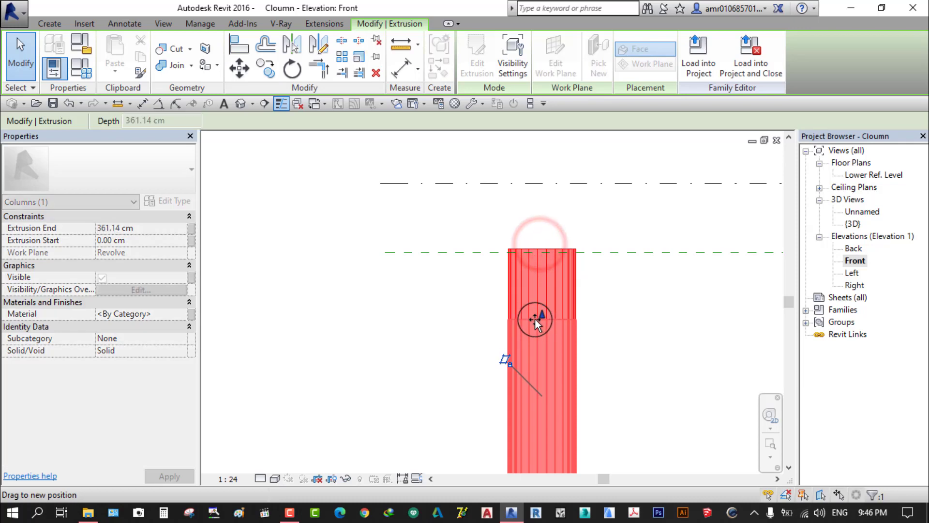
Align the fluted shaft's top edge to the new 60 cm reference plane and lock it
{"action": "scroll", "coordinate": [535, 318], "scroll_direction": "down", "scroll_amount": 2}
{"action": "left_click", "coordinate": [499, 323]}
{"action": "middle_click_drag", "start_coordinate": [403, 364], "coordinate": [474, 330]}
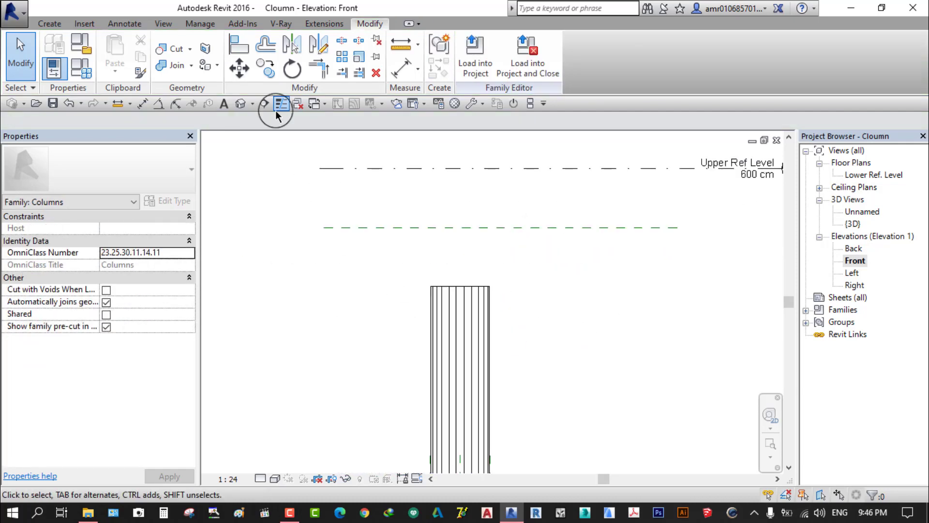
{"action": "key", "text": "a"}
{"action": "key", "text": "l"}
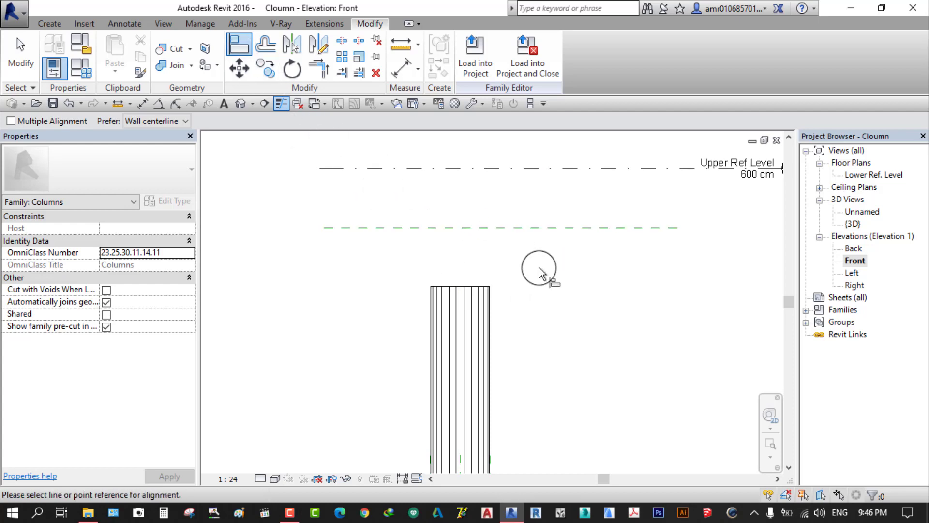
{"action": "left_click", "coordinate": [530, 228]}
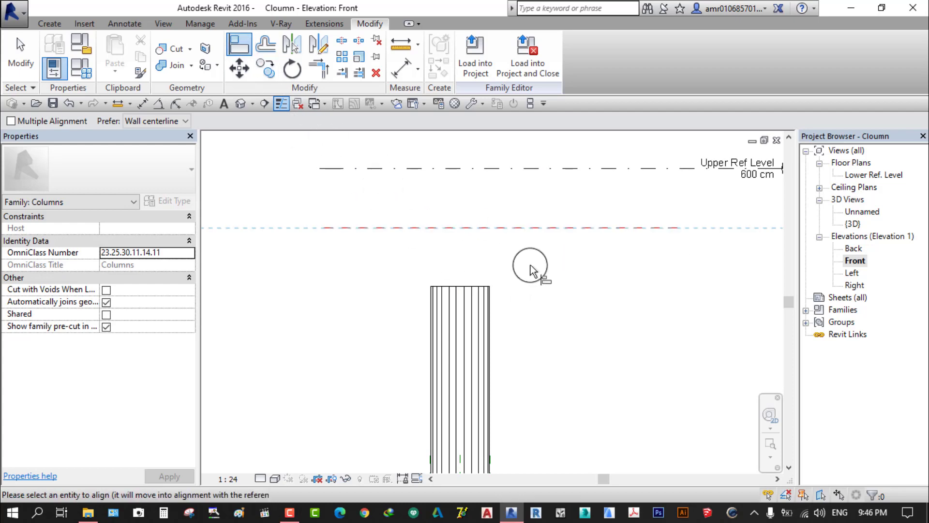
{"action": "left_click", "coordinate": [462, 286]}
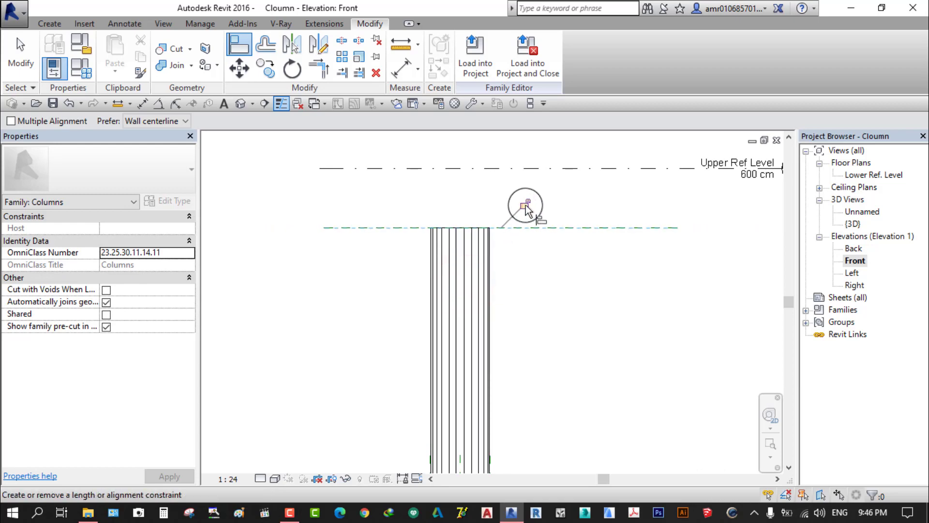
{"action": "middle_click_drag", "start_coordinate": [543, 279], "coordinate": [533, 317]}
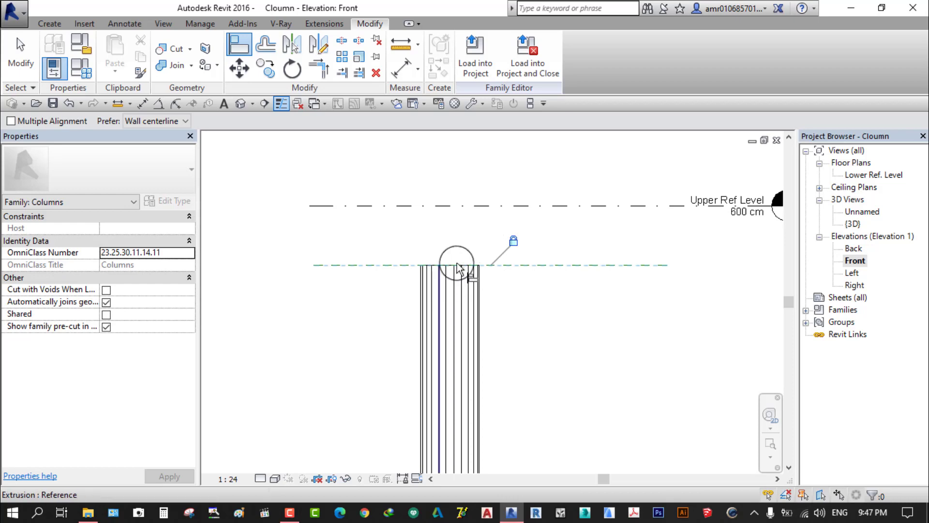
{"action": "left_click", "coordinate": [445, 332]}
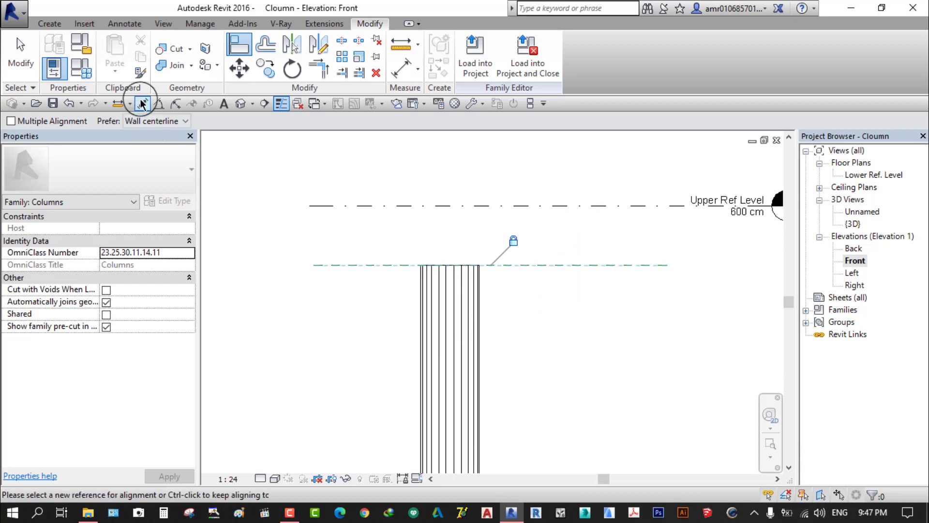
Dimension the 60 cm gap between the new reference plane and the Upper Ref Level
{"action": "left_click", "coordinate": [142, 103]}
{"action": "left_click", "coordinate": [557, 266]}
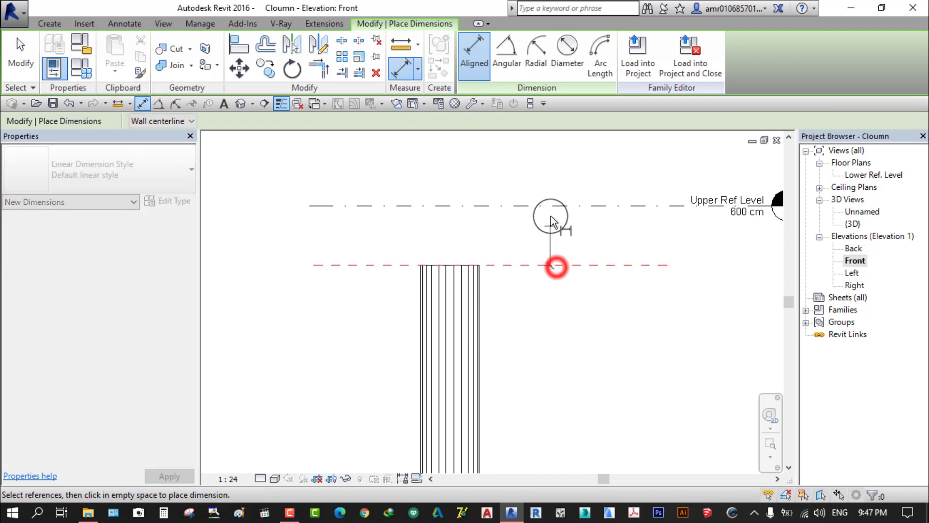
{"action": "left_click", "coordinate": [557, 205]}
{"action": "left_click", "coordinate": [558, 237]}
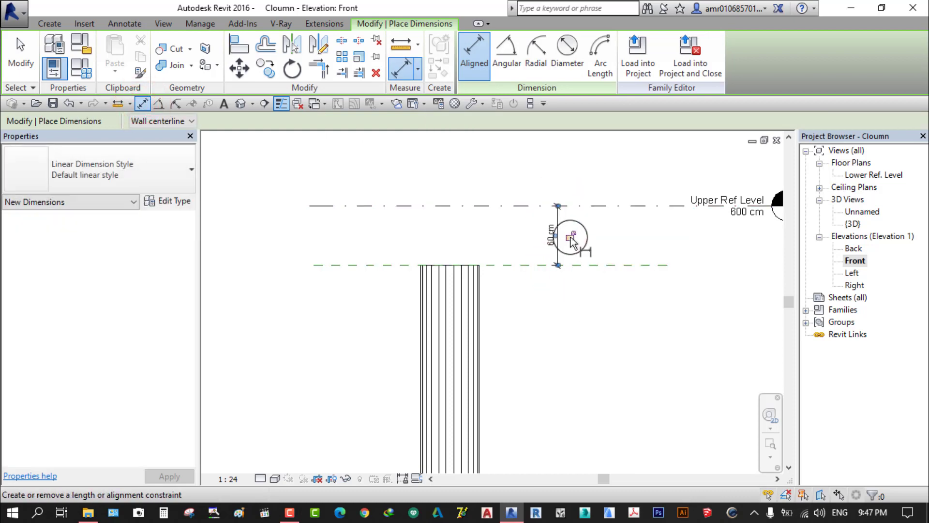
{"action": "key", "text": "Escape"}
Drag the Upper Ref Level upward to 703.21 cm so the locked shaft stretches
{"action": "scroll", "coordinate": [549, 332], "scroll_direction": "down", "scroll_amount": 1}
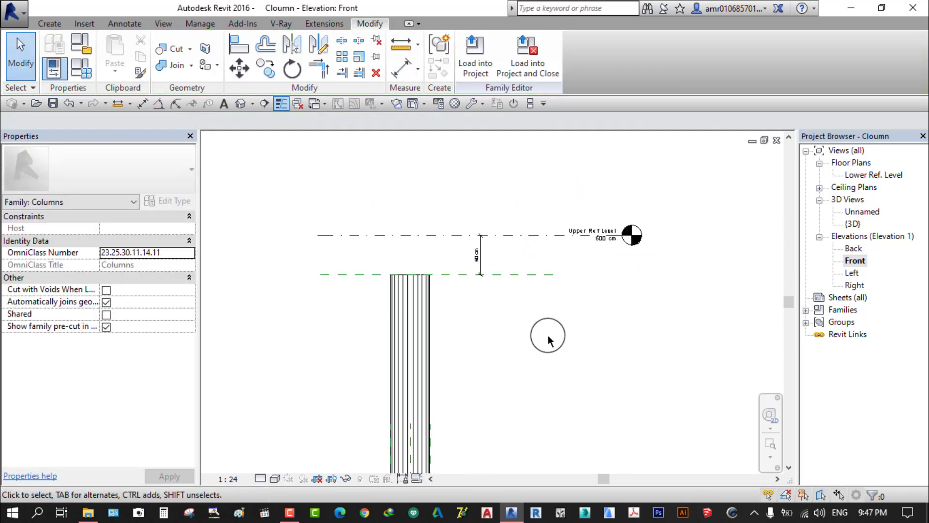
{"action": "scroll", "coordinate": [521, 303], "scroll_direction": "down", "scroll_amount": 1}
{"action": "scroll", "coordinate": [538, 224], "scroll_direction": "up", "scroll_amount": 1}
{"action": "scroll", "coordinate": [626, 229], "scroll_direction": "up", "scroll_amount": 2}
{"action": "scroll", "coordinate": [619, 278], "scroll_direction": "up", "scroll_amount": 3}
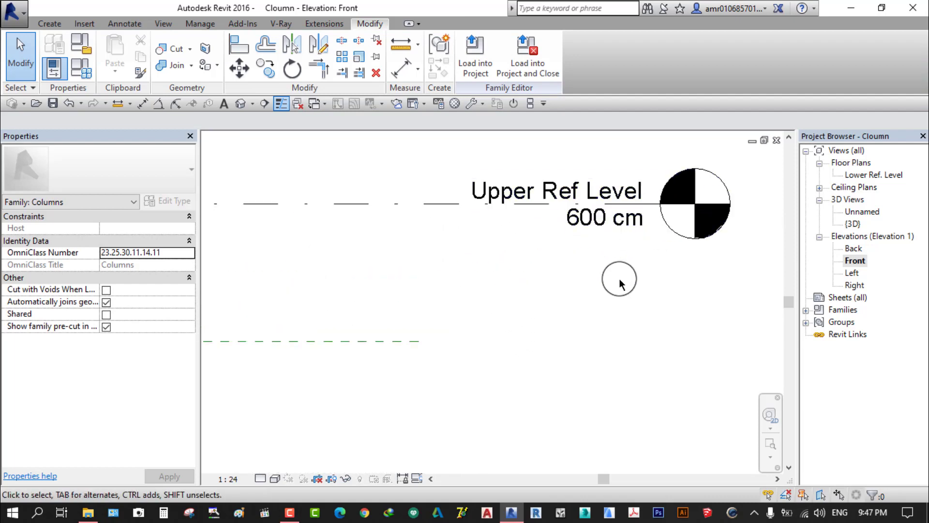
{"action": "scroll", "coordinate": [619, 280], "scroll_direction": "down", "scroll_amount": 4}
{"action": "scroll", "coordinate": [612, 289], "scroll_direction": "up", "scroll_amount": 1}
{"action": "scroll", "coordinate": [556, 316], "scroll_direction": "down", "scroll_amount": 2}
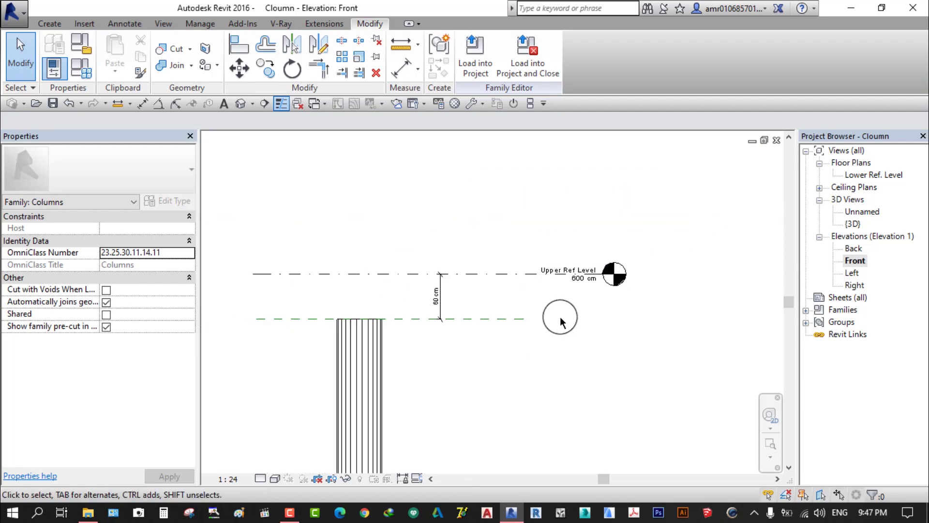
{"action": "scroll", "coordinate": [503, 270], "scroll_direction": "down", "scroll_amount": 2}
{"action": "left_click", "coordinate": [521, 293]}
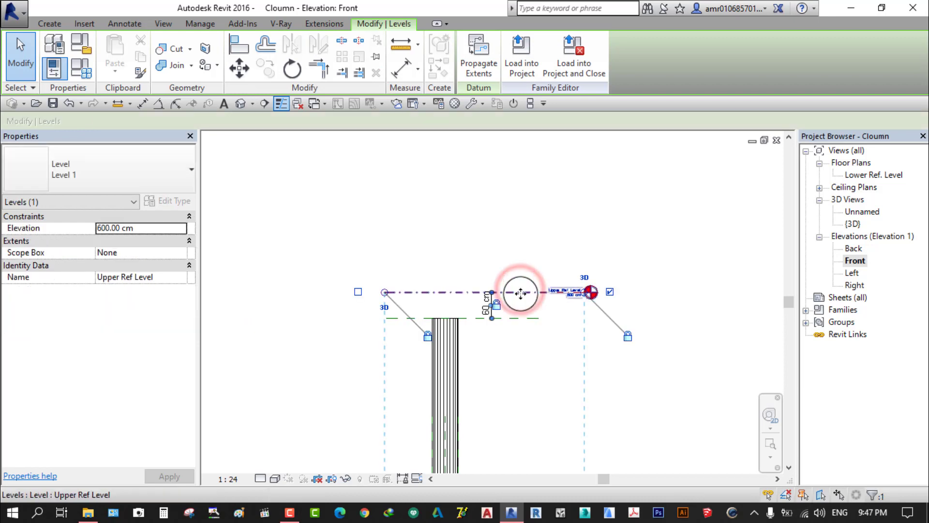
{"action": "left_click_drag", "start_coordinate": [520, 292], "coordinate": [544, 360]}
Inspect the column base by selecting the base moulding and the revolve above it
{"action": "scroll", "coordinate": [544, 361], "scroll_direction": "down", "scroll_amount": 1}
{"action": "middle_click_drag", "start_coordinate": [544, 361], "coordinate": [540, 306]}
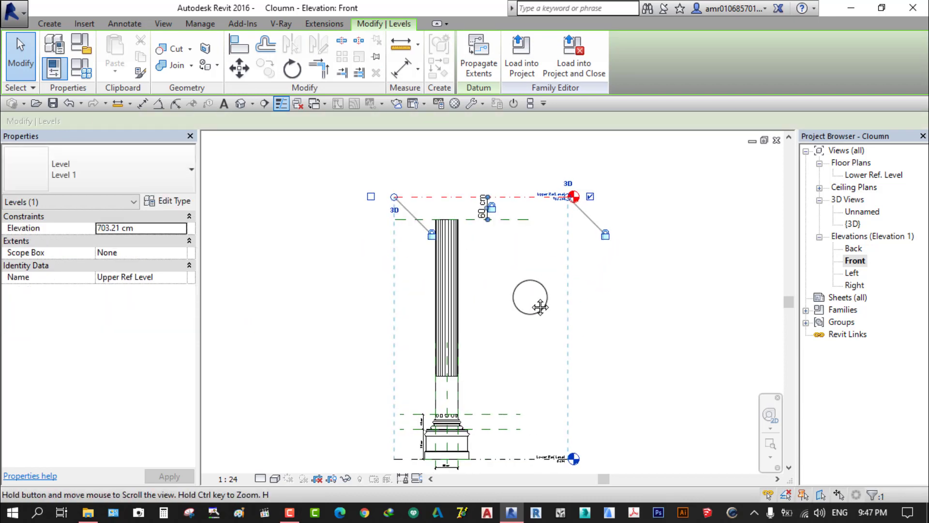
{"action": "scroll", "coordinate": [459, 416], "scroll_direction": "up", "scroll_amount": 2}
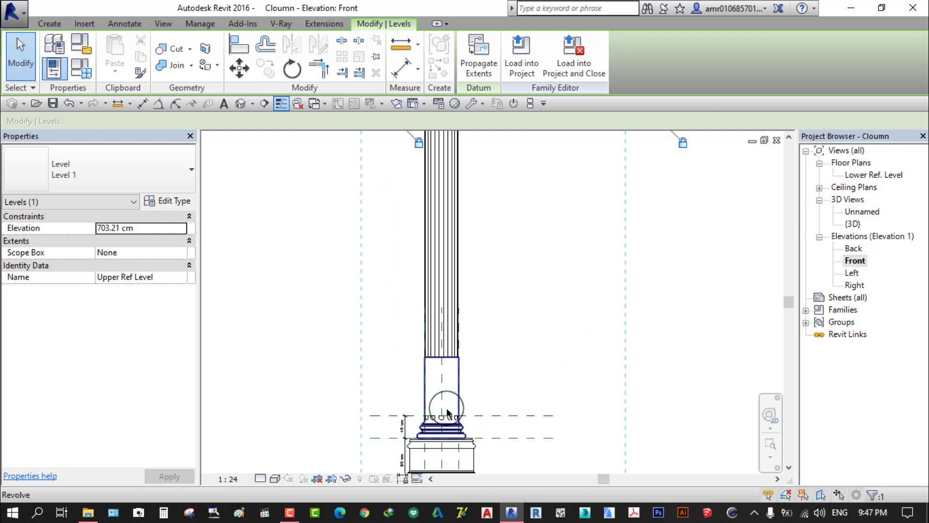
{"action": "left_click", "coordinate": [446, 412]}
{"action": "scroll", "coordinate": [484, 387], "scroll_direction": "up", "scroll_amount": 2}
{"action": "left_click", "coordinate": [583, 333]}
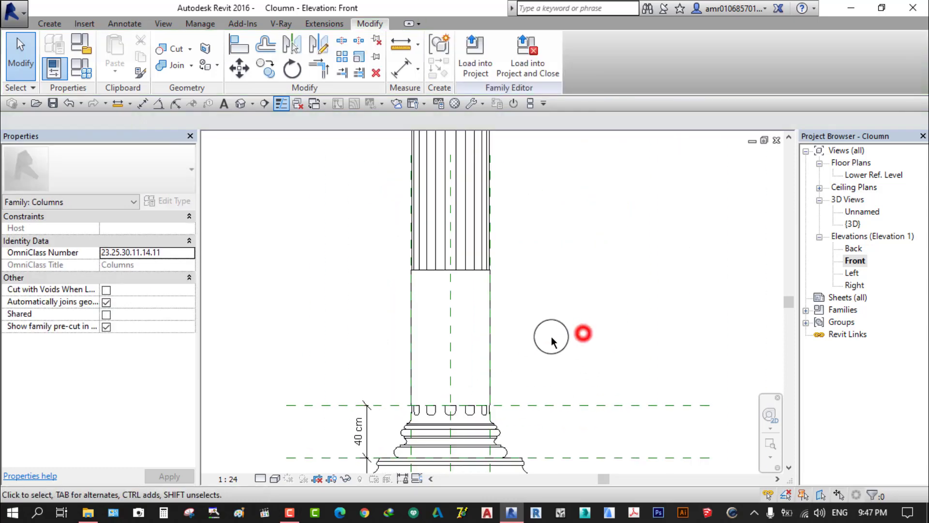
{"action": "left_click", "coordinate": [492, 327]}
{"action": "middle_click_drag", "start_coordinate": [480, 355], "coordinate": [501, 306]}
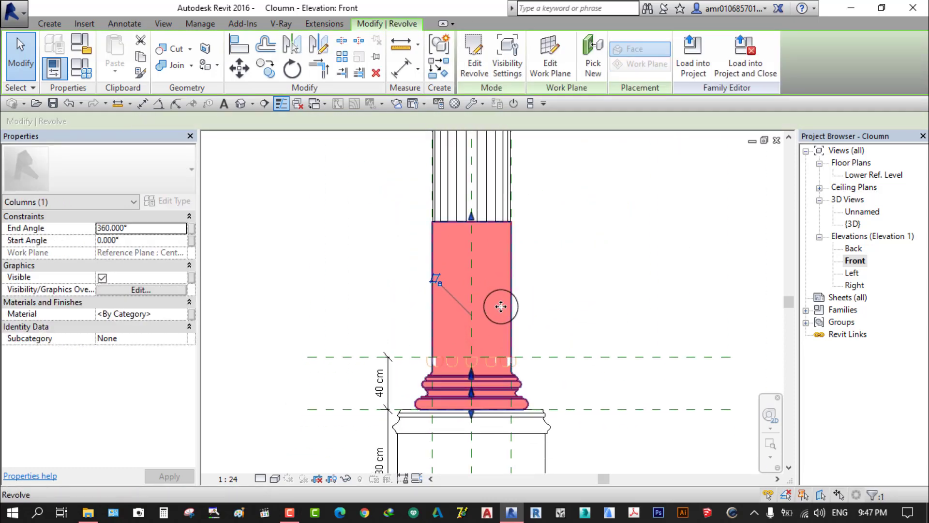
{"action": "left_click", "coordinate": [535, 345]}
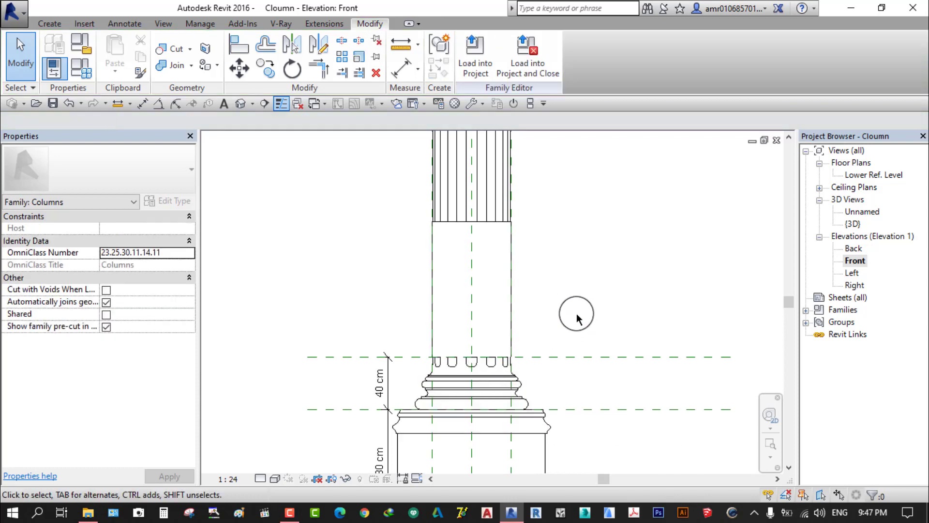
{"action": "scroll", "coordinate": [577, 323], "scroll_direction": "up", "scroll_amount": 1}
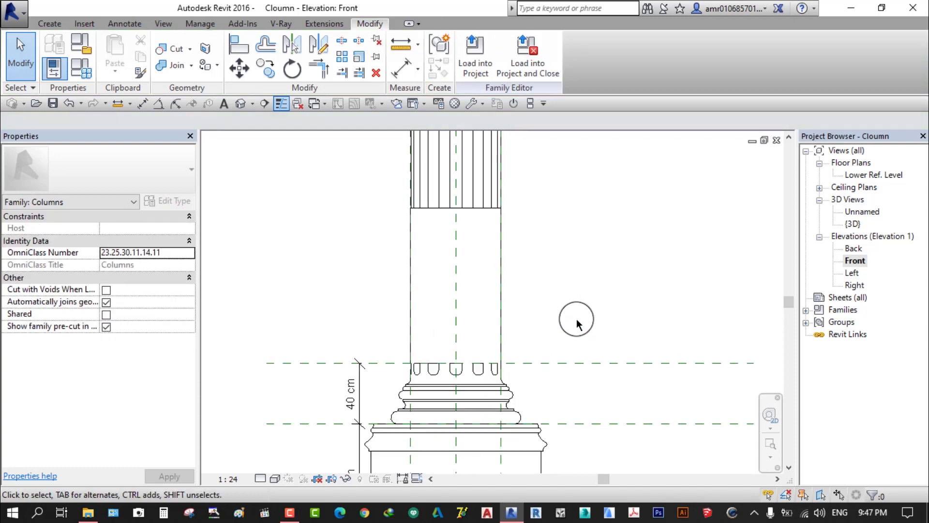
Align the short front base flutes up to the upper fluting's bottom edge and lock them
{"action": "left_click", "coordinate": [239, 46]}
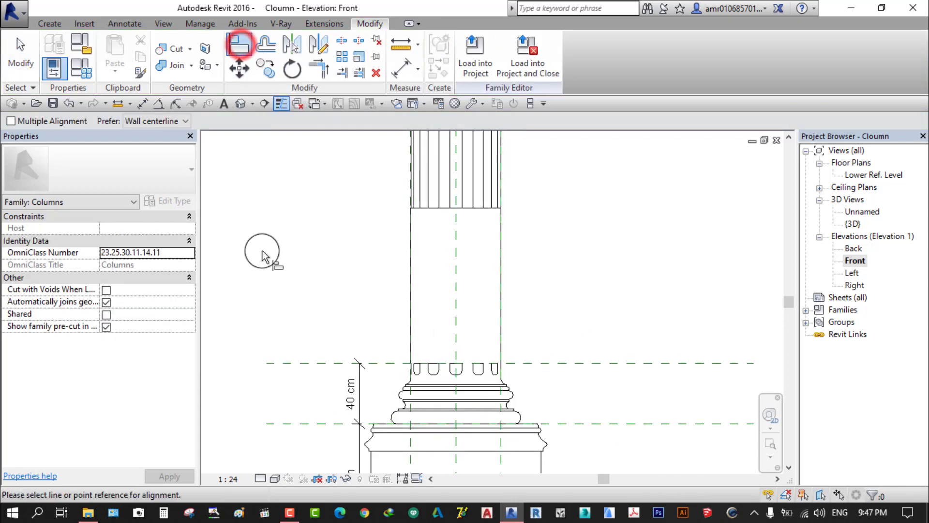
{"action": "left_click", "coordinate": [432, 216]}
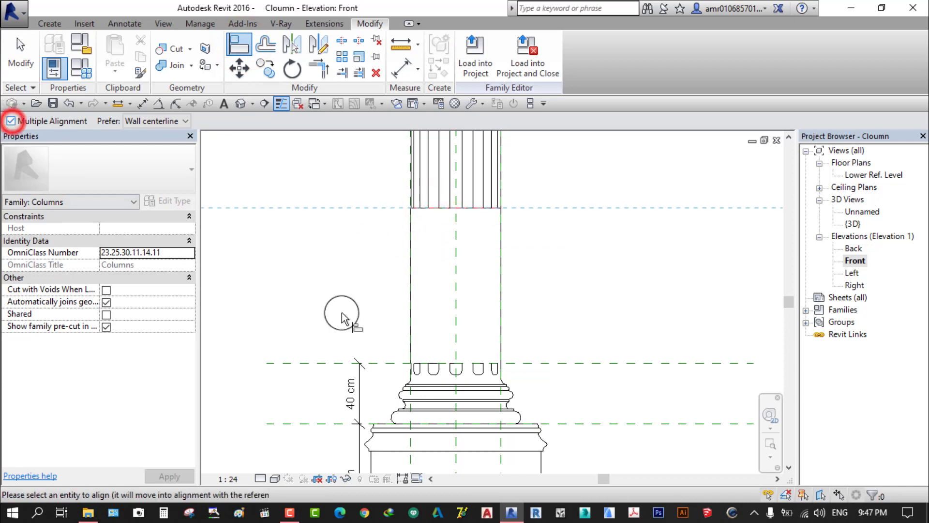
{"action": "scroll", "coordinate": [417, 373], "scroll_direction": "up", "scroll_amount": 2}
{"action": "scroll", "coordinate": [438, 345], "scroll_direction": "down", "scroll_amount": 1}
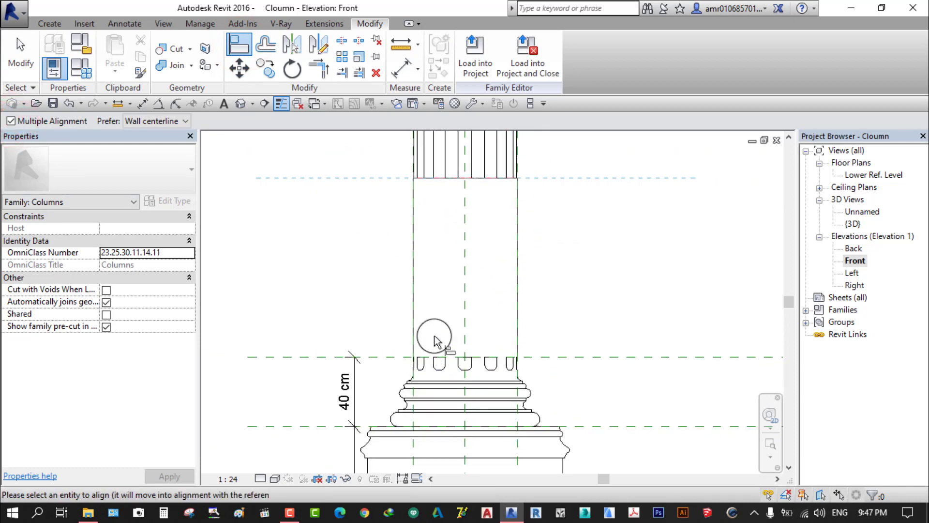
{"action": "scroll", "coordinate": [430, 345], "scroll_direction": "down", "scroll_amount": 1}
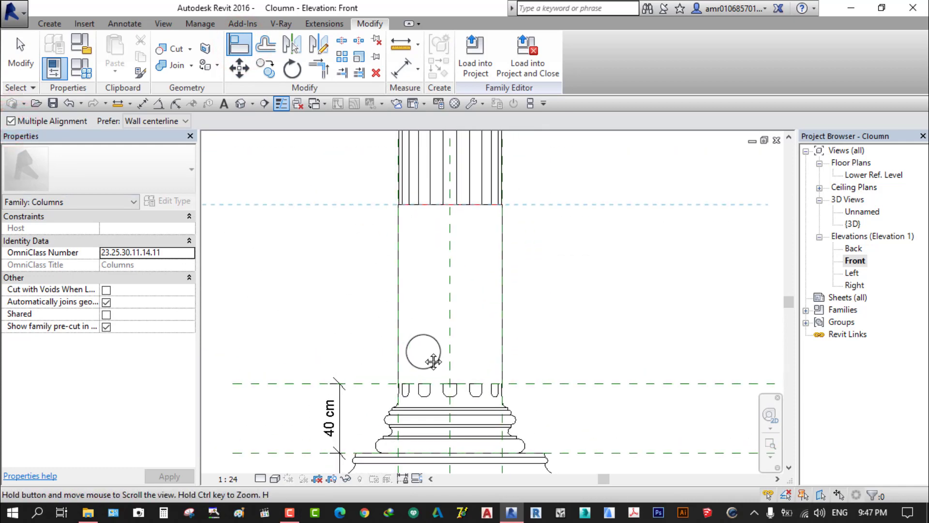
{"action": "left_click", "coordinate": [426, 387]}
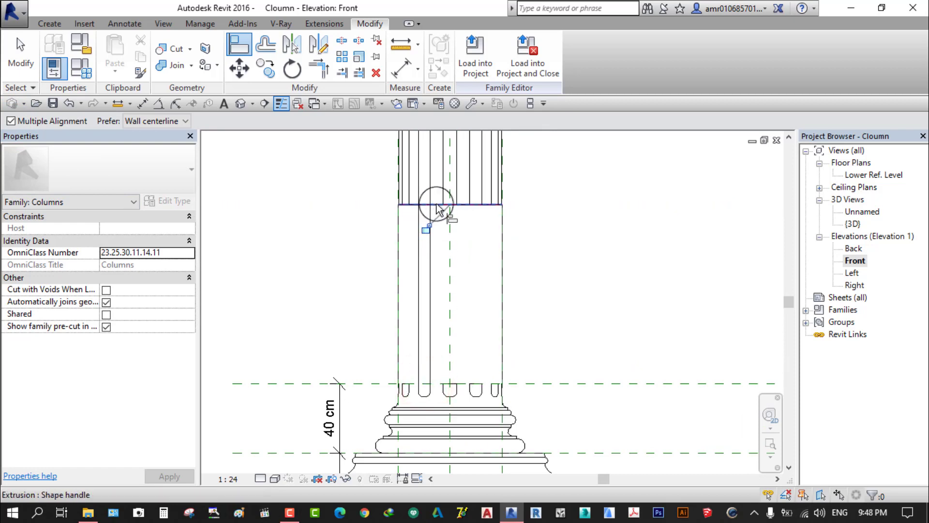
{"action": "left_click", "coordinate": [447, 382]}
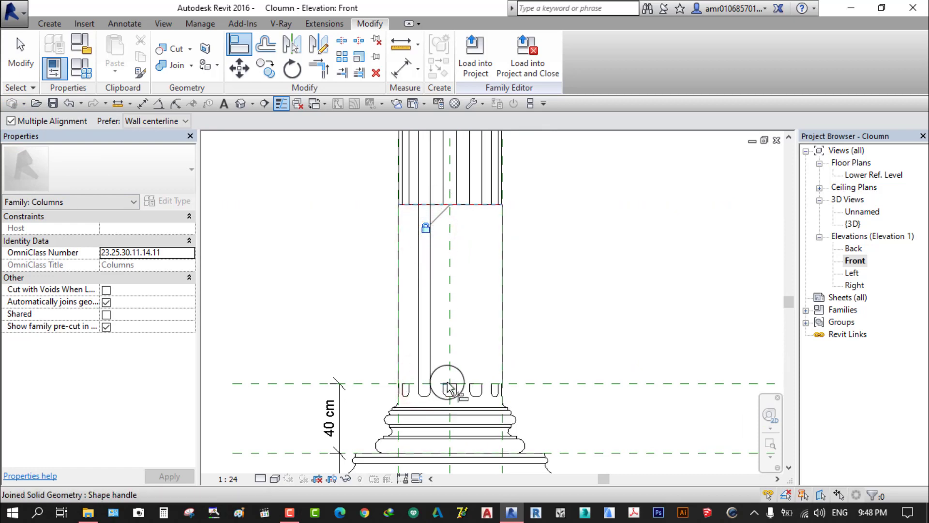
{"action": "left_click", "coordinate": [426, 229]}
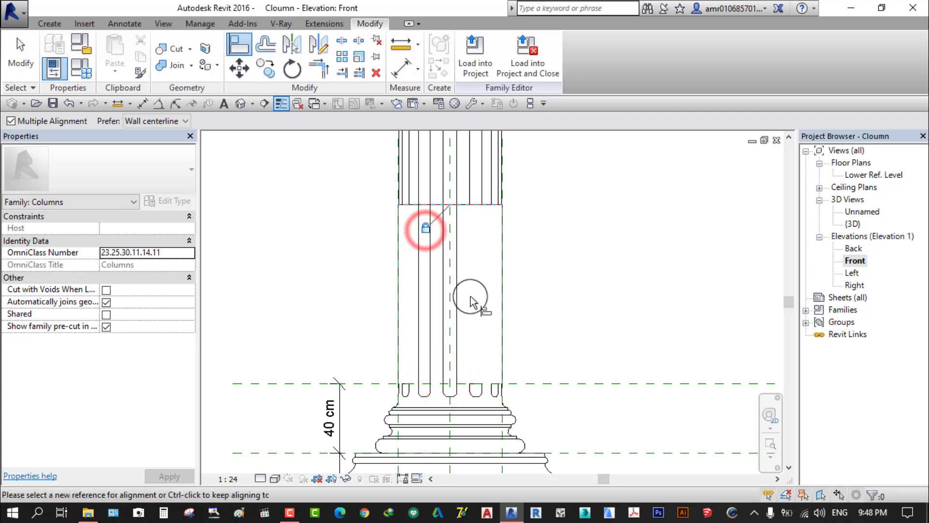
{"action": "left_click", "coordinate": [475, 383]}
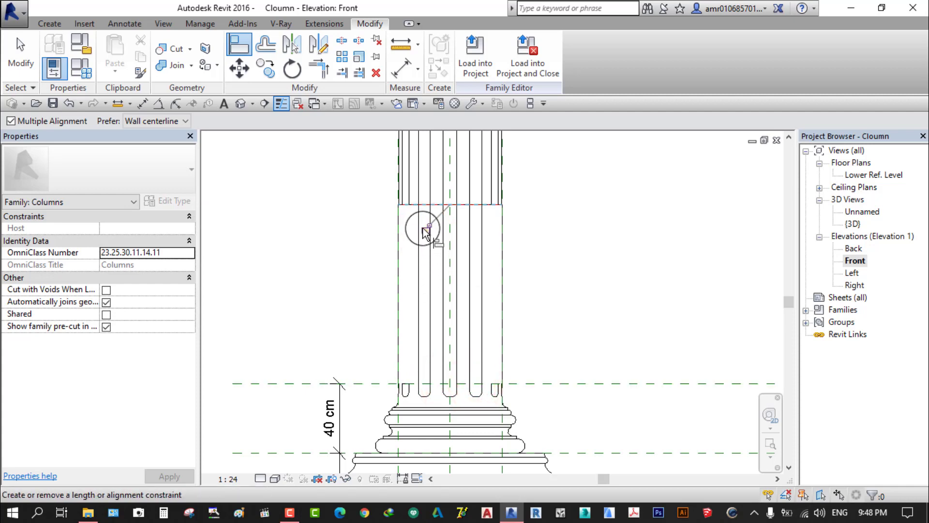
{"action": "left_click", "coordinate": [497, 385]}
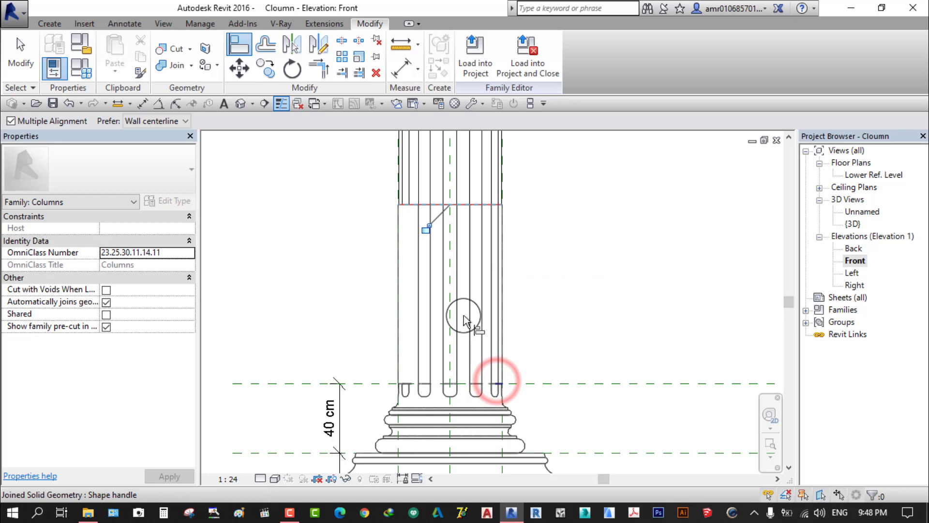
{"action": "left_click", "coordinate": [427, 229]}
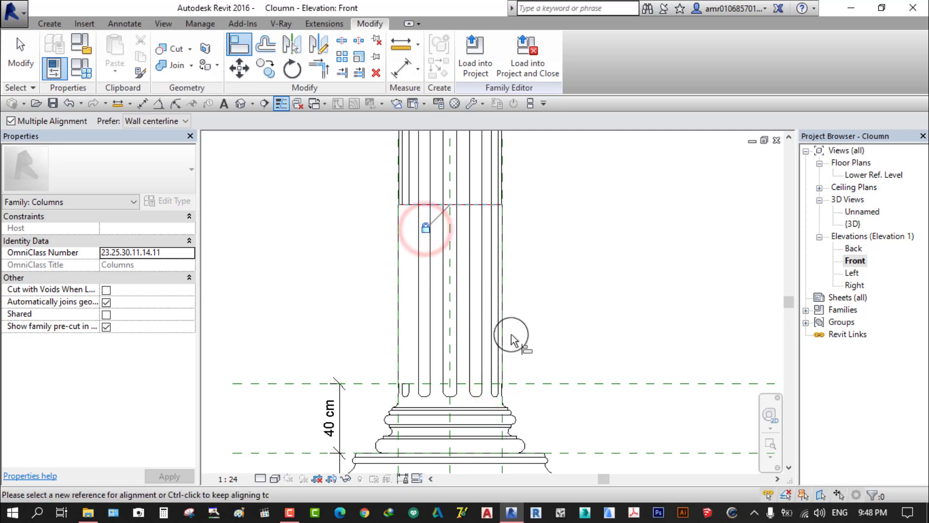
{"action": "left_click", "coordinate": [425, 231]}
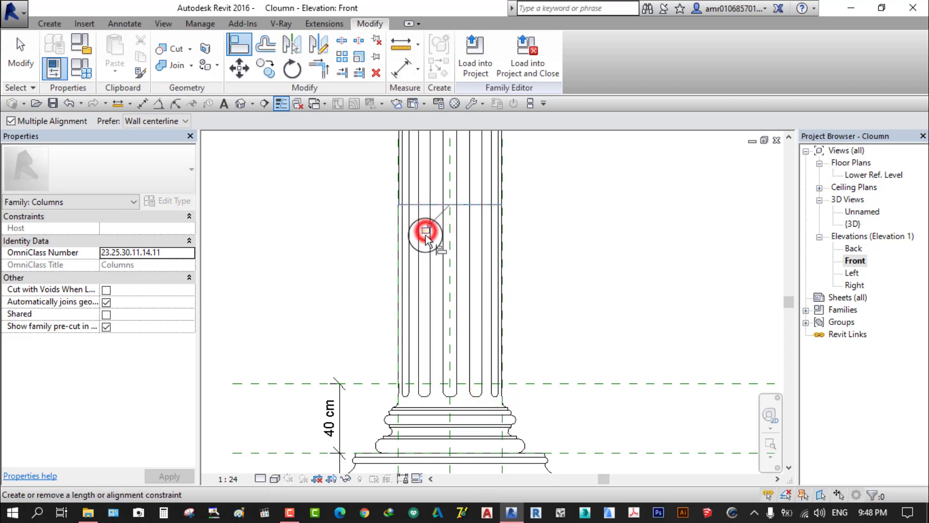
{"action": "left_click", "coordinate": [399, 384]}
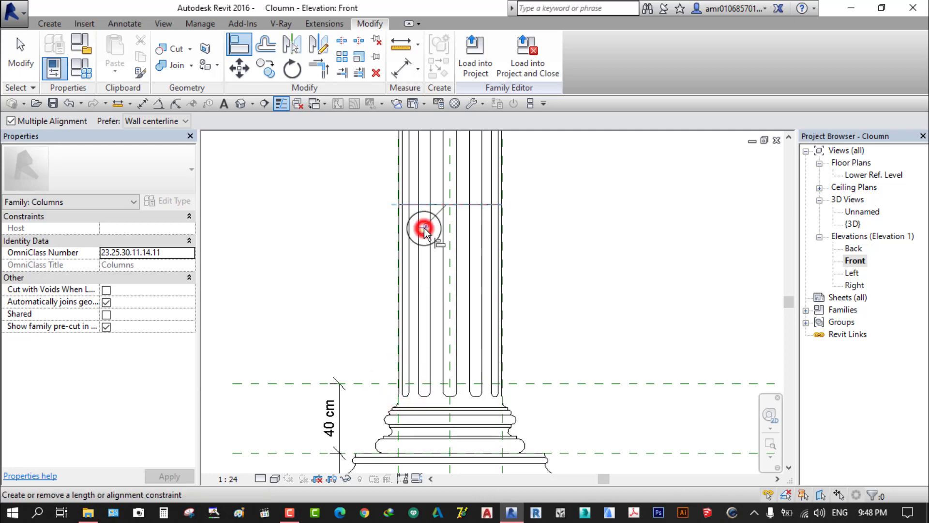
Open the Back elevation in Hidden Line style, framed on the column shaft
{"action": "double_click", "coordinate": [854, 249]}
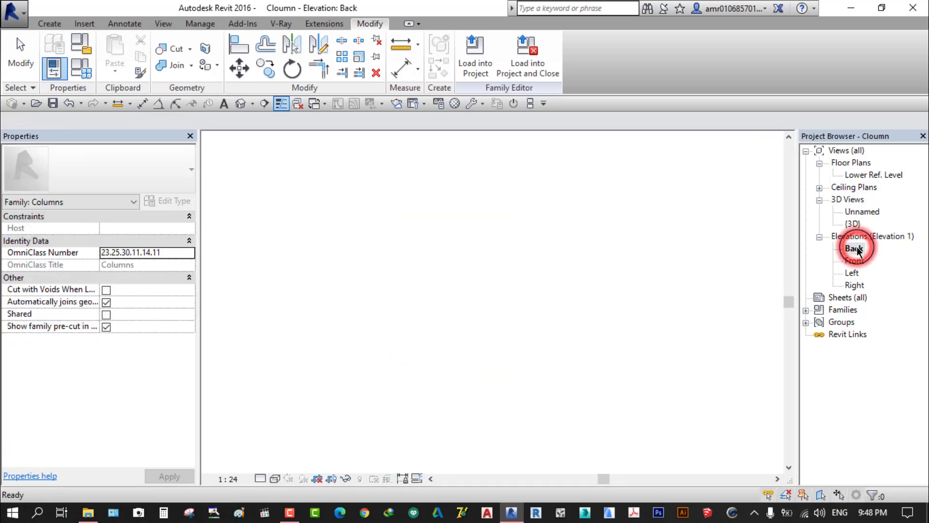
{"action": "left_click", "coordinate": [274, 479]}
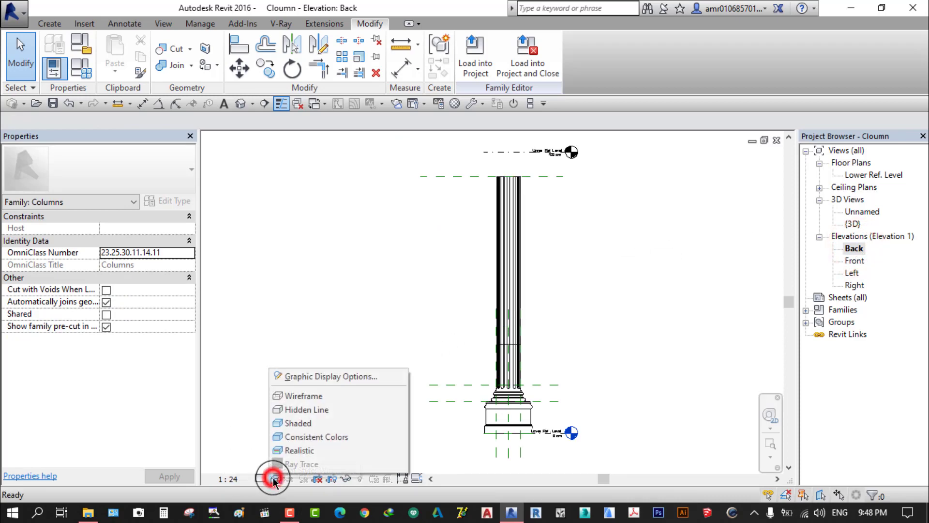
{"action": "left_click", "coordinate": [304, 410]}
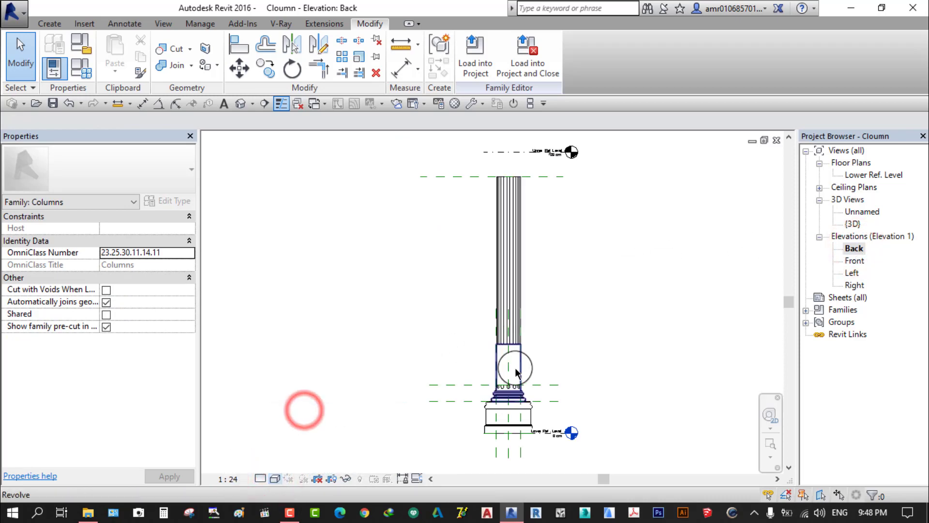
{"action": "scroll", "coordinate": [519, 363], "scroll_direction": "up", "scroll_amount": 3}
{"action": "scroll", "coordinate": [606, 367], "scroll_direction": "up", "scroll_amount": 3}
{"action": "middle_click_drag", "start_coordinate": [606, 367], "coordinate": [614, 326]}
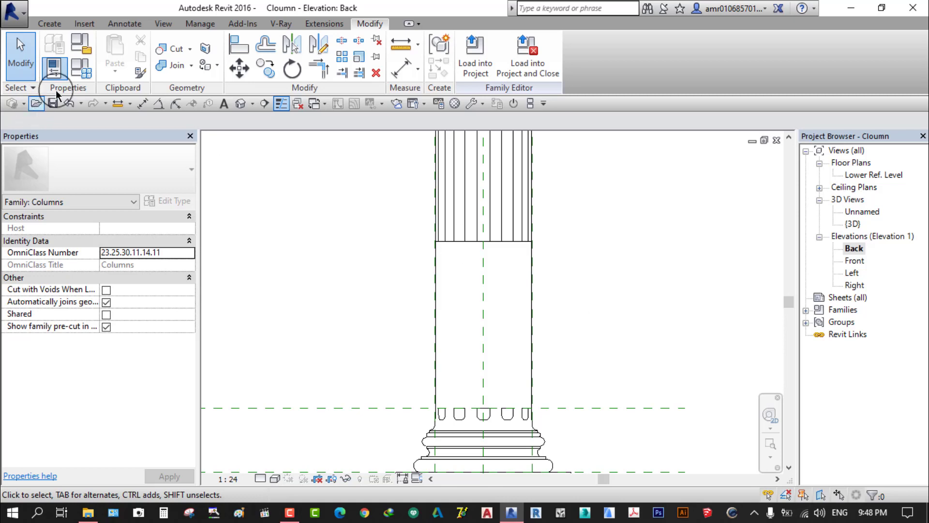
Align the first back base flute to the upper fluting's bottom edge and lock it
{"action": "left_click", "coordinate": [237, 48]}
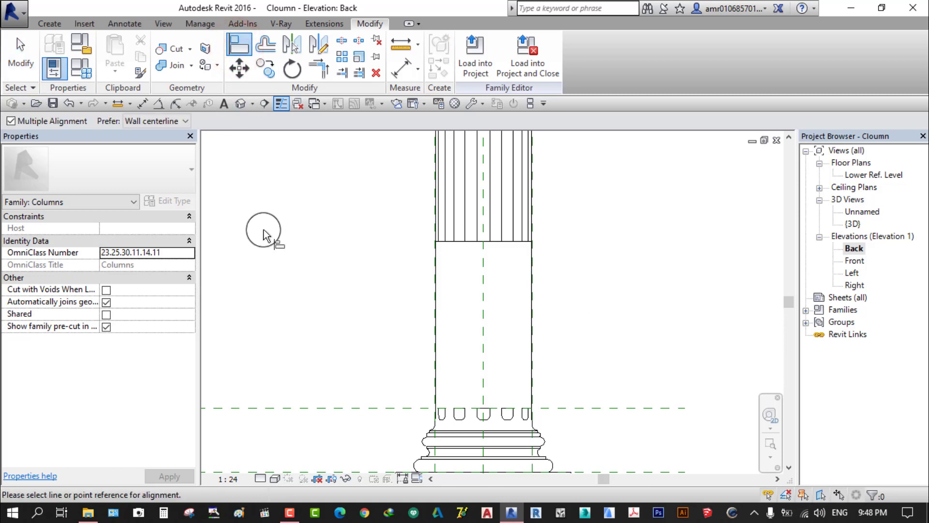
{"action": "left_click", "coordinate": [458, 241]}
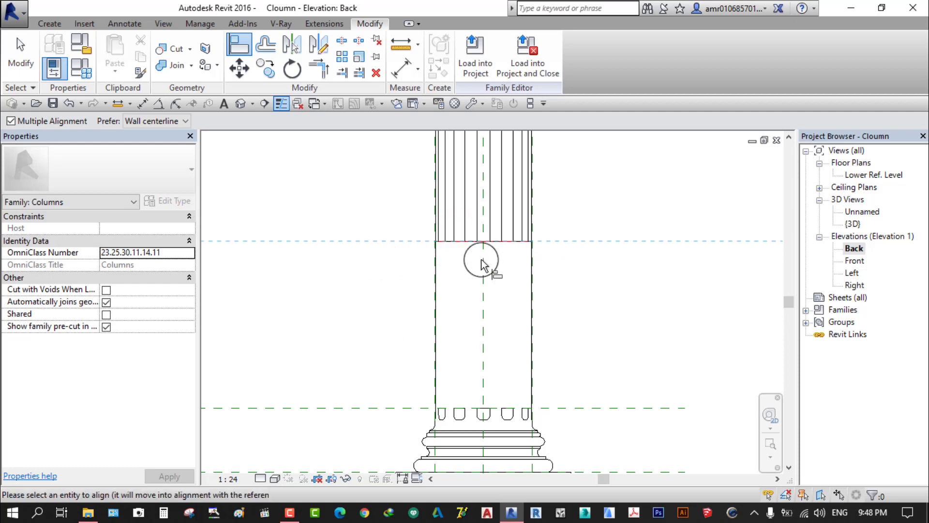
{"action": "scroll", "coordinate": [481, 264], "scroll_direction": "down", "scroll_amount": 2}
{"action": "scroll", "coordinate": [504, 367], "scroll_direction": "up", "scroll_amount": 1}
{"action": "scroll", "coordinate": [472, 373], "scroll_direction": "up", "scroll_amount": 1}
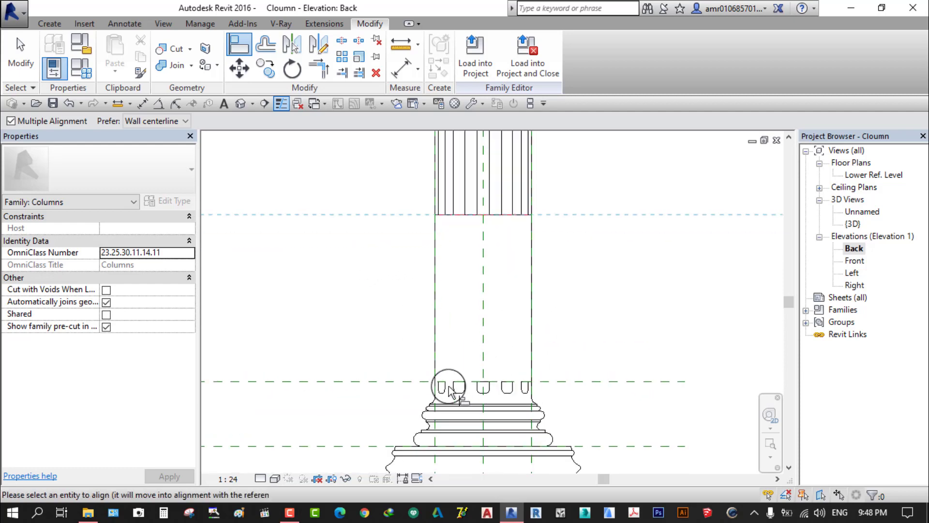
{"action": "scroll", "coordinate": [445, 385], "scroll_direction": "up", "scroll_amount": 1}
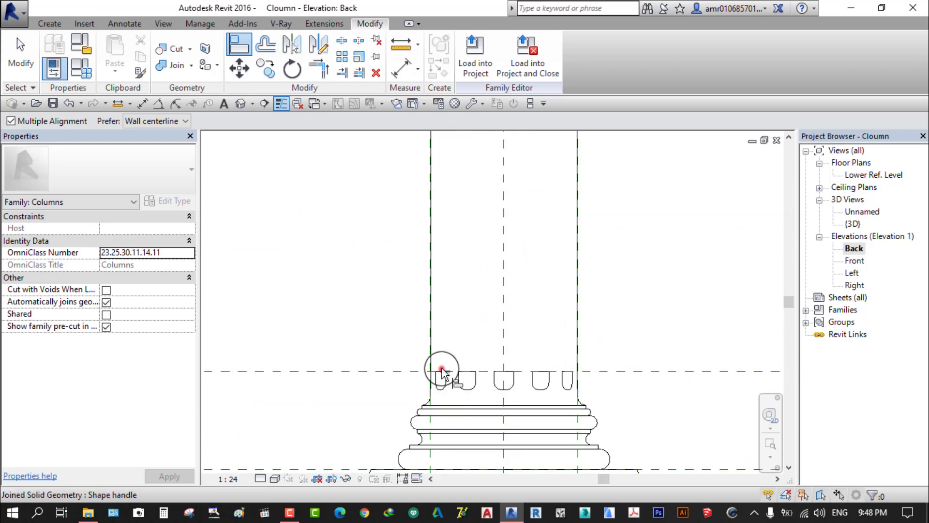
{"action": "scroll", "coordinate": [441, 373], "scroll_direction": "down", "scroll_amount": 1}
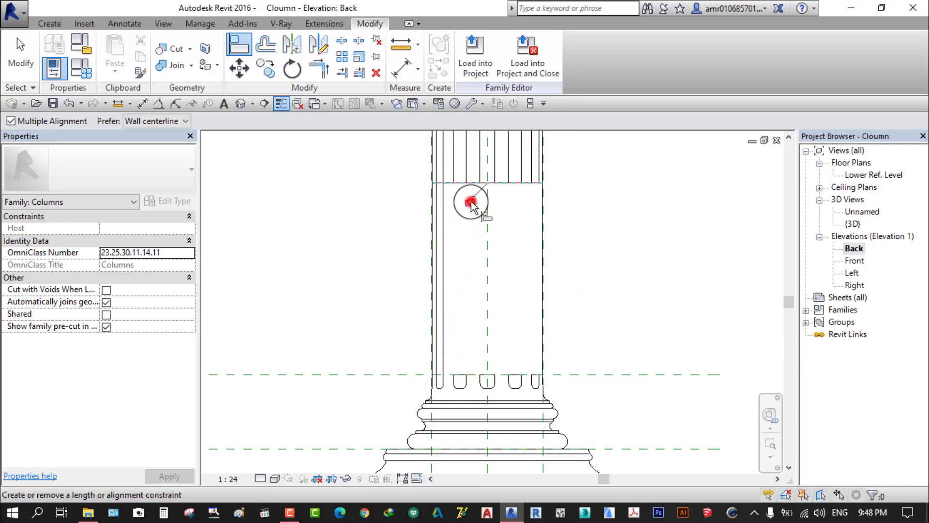
{"action": "left_click", "coordinate": [459, 374]}
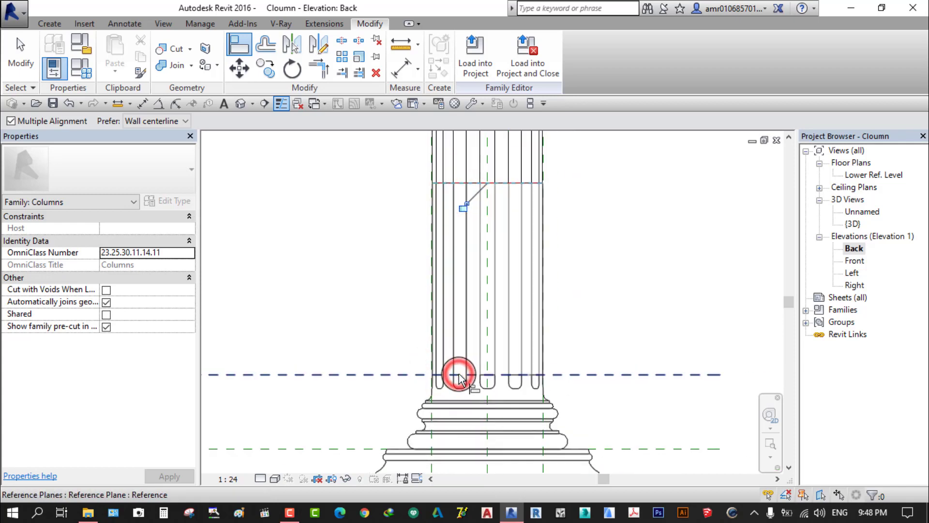
{"action": "left_click", "coordinate": [463, 206]}
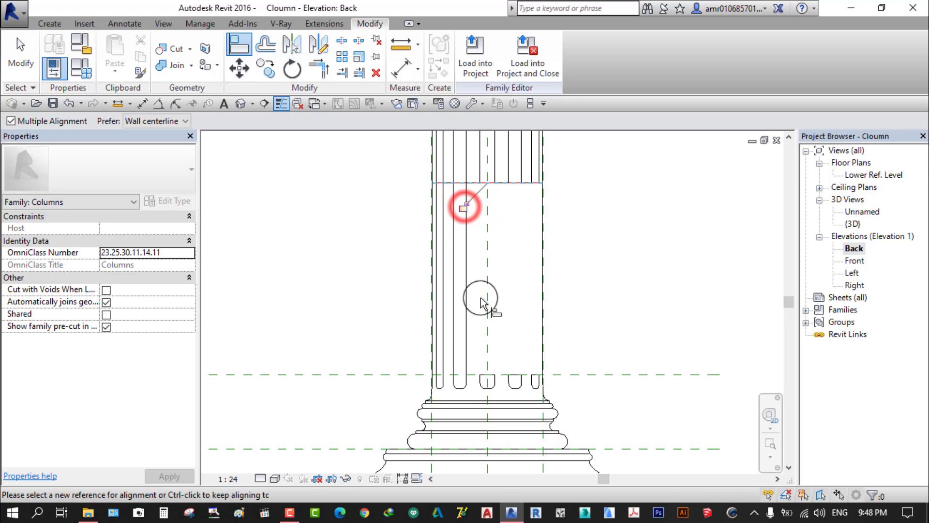
Align and lock the remaining two back base flutes to the same fluting edge
{"action": "left_click", "coordinate": [490, 374]}
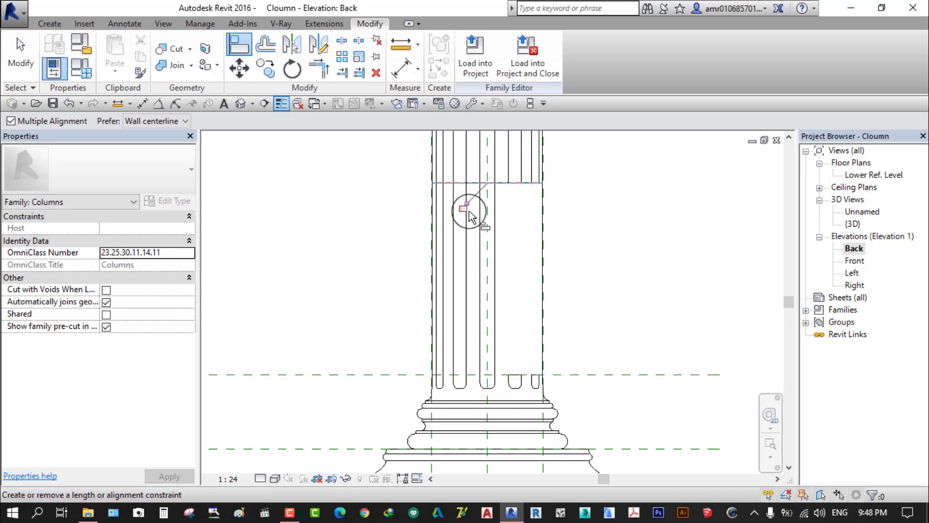
{"action": "left_click", "coordinate": [463, 207]}
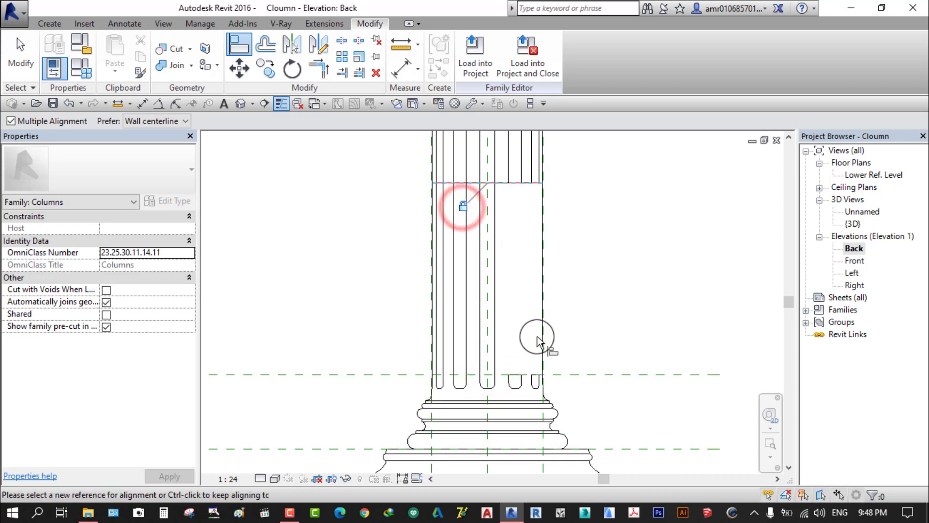
{"action": "left_click", "coordinate": [517, 375]}
{"action": "left_click", "coordinate": [462, 208]}
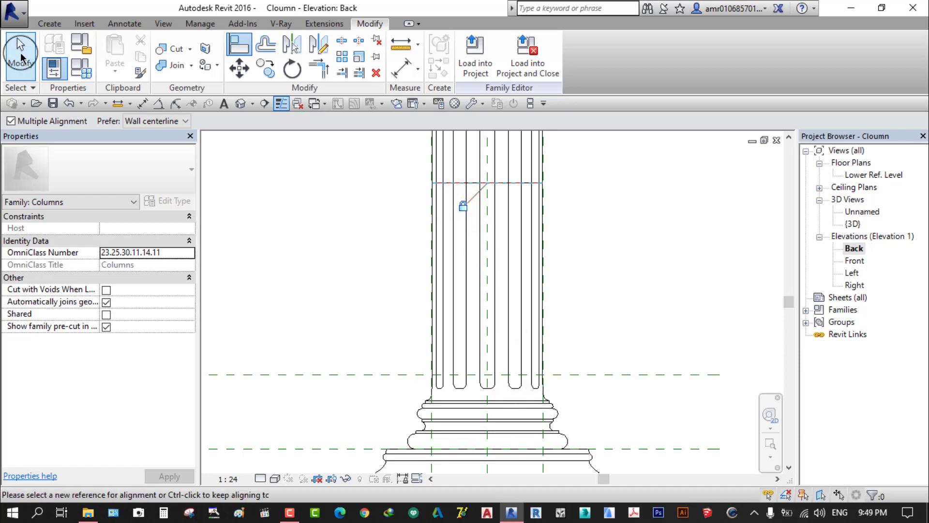
{"action": "left_click", "coordinate": [21, 55]}
{"action": "scroll", "coordinate": [284, 269], "scroll_direction": "down", "scroll_amount": 3}
Orbit and zoom the default 3D view to inspect the fluted column
{"action": "left_click", "coordinate": [247, 105]}
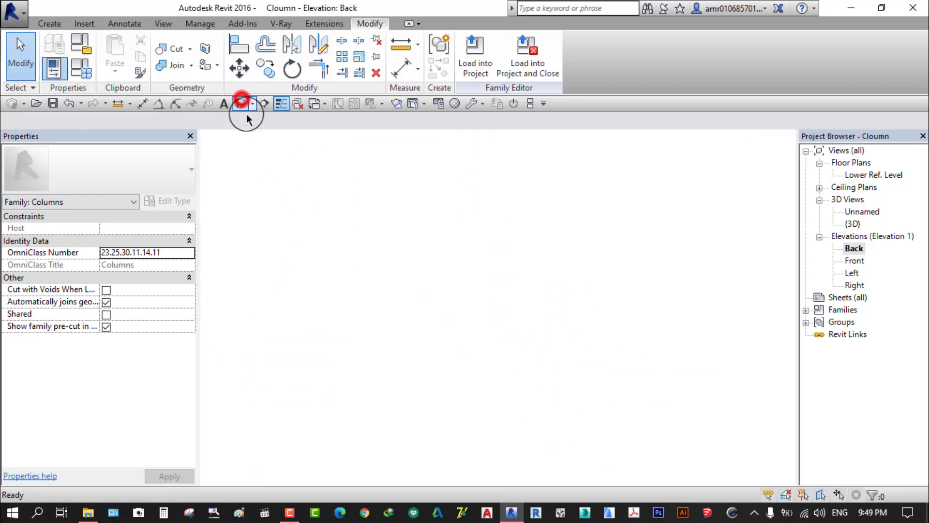
{"action": "mouse_move", "coordinate": [419, 255]}
{"action": "middle_mouse_down", "text": "shift"}
{"action": "mouse_move", "coordinate": [406, 266]}
{"action": "mouse_move", "coordinate": [563, 283]}
{"action": "middle_mouse_up", "text": "shift"}
{"action": "scroll", "coordinate": [564, 288], "scroll_direction": "down", "scroll_amount": 2}
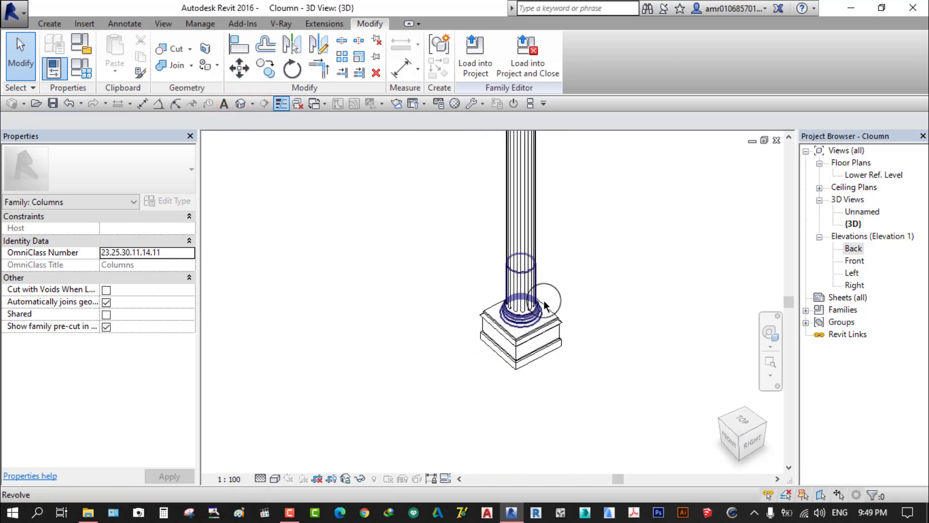
{"action": "scroll", "coordinate": [552, 300], "scroll_direction": "down", "scroll_amount": 2}
{"action": "scroll", "coordinate": [532, 310], "scroll_direction": "up", "scroll_amount": 1}
{"action": "scroll", "coordinate": [513, 317], "scroll_direction": "up", "scroll_amount": 2}
{"action": "scroll", "coordinate": [512, 318], "scroll_direction": "up", "scroll_amount": 1}
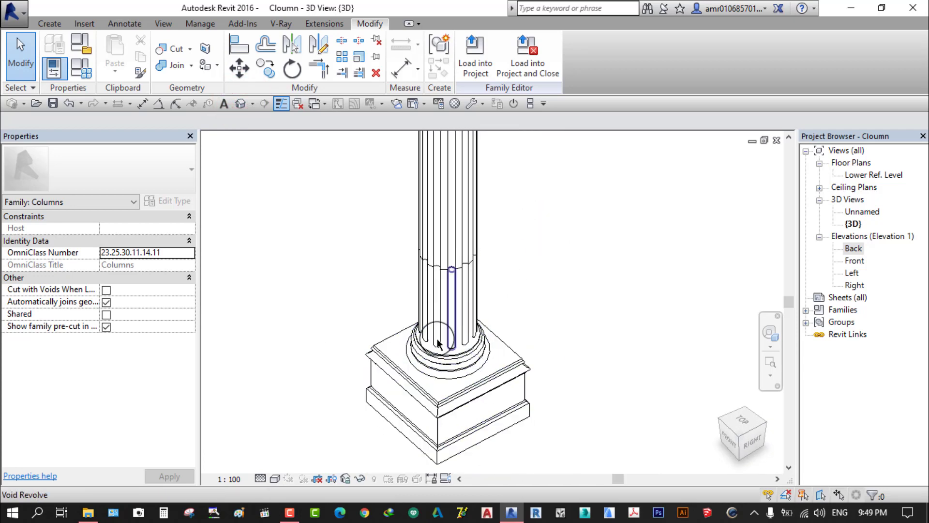
{"action": "scroll", "coordinate": [446, 324], "scroll_direction": "down", "scroll_amount": 1}
{"action": "scroll", "coordinate": [443, 315], "scroll_direction": "up", "scroll_amount": 2}
{"action": "scroll", "coordinate": [438, 310], "scroll_direction": "down", "scroll_amount": 1}
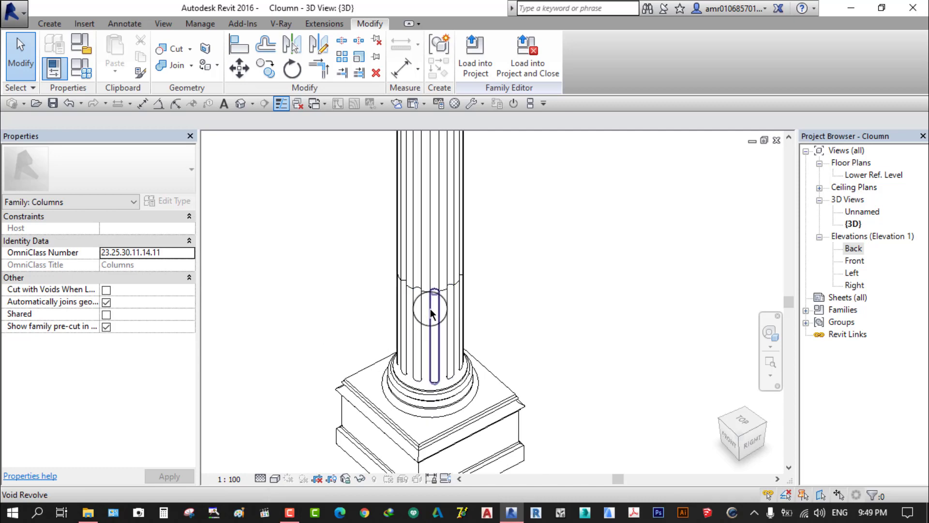
{"action": "scroll", "coordinate": [440, 334], "scroll_direction": "up", "scroll_amount": 1}
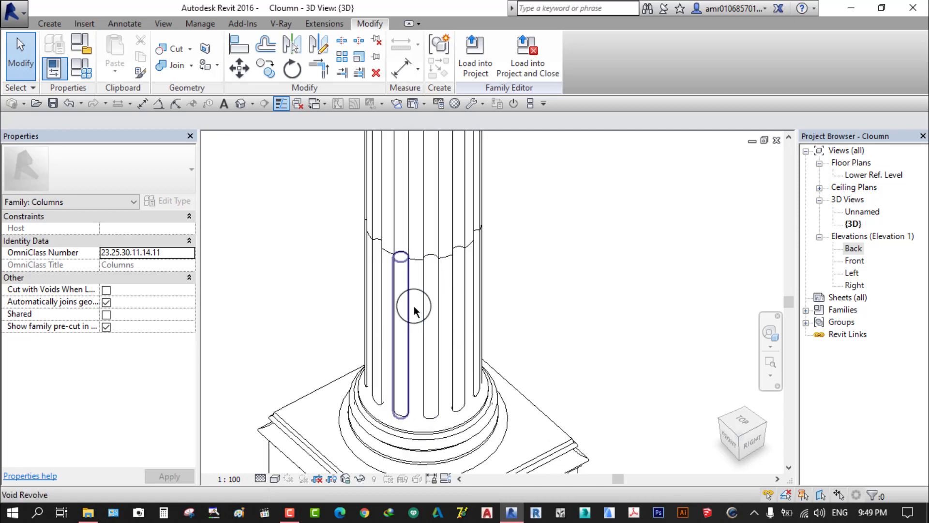
{"action": "scroll", "coordinate": [414, 306], "scroll_direction": "down", "scroll_amount": 1}
{"action": "scroll", "coordinate": [634, 281], "scroll_direction": "down", "scroll_amount": 2}
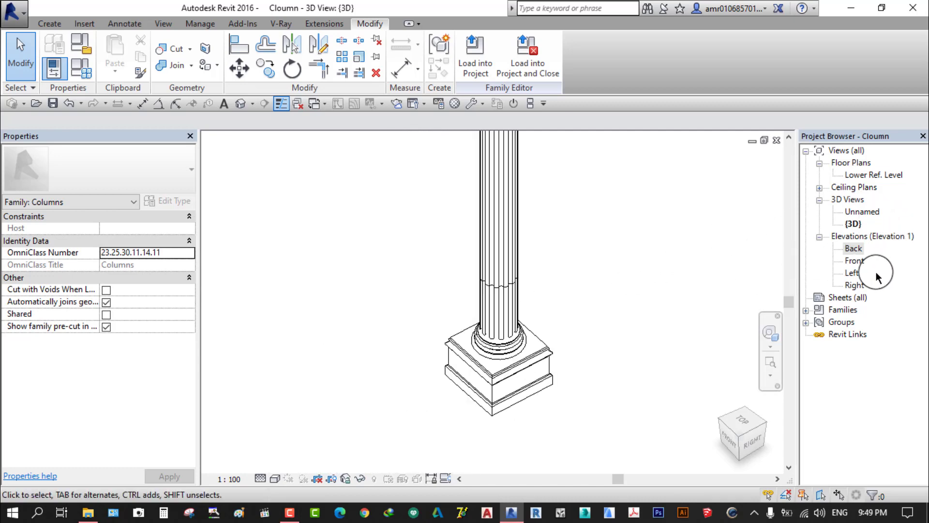
Open the Front elevation with the whole column centred in view
{"action": "double_click", "coordinate": [855, 260]}
{"action": "scroll", "coordinate": [431, 259], "scroll_direction": "up", "scroll_amount": 2}
{"action": "scroll", "coordinate": [436, 259], "scroll_direction": "up", "scroll_amount": 1}
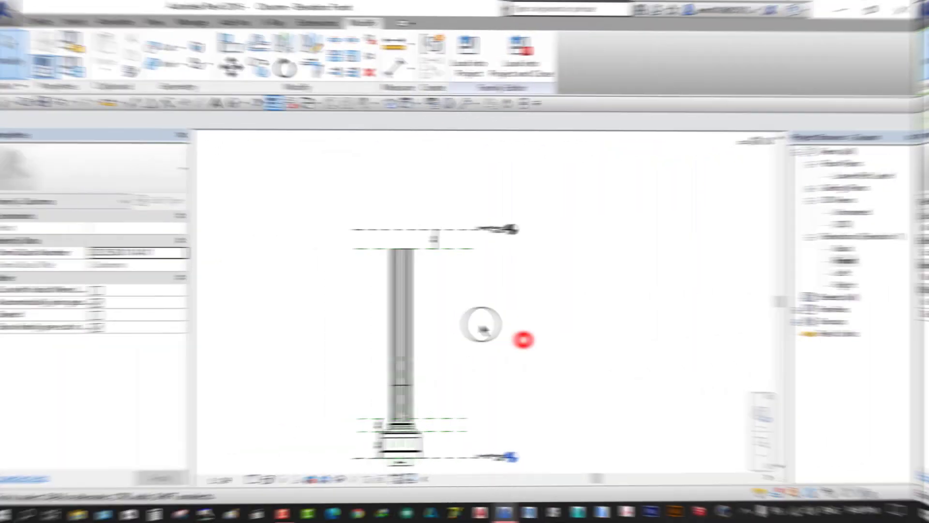
{"action": "middle_click_drag", "start_coordinate": [461, 349], "coordinate": [526, 355]}
{"action": "scroll", "coordinate": [556, 291], "scroll_direction": "down", "scroll_amount": 1}
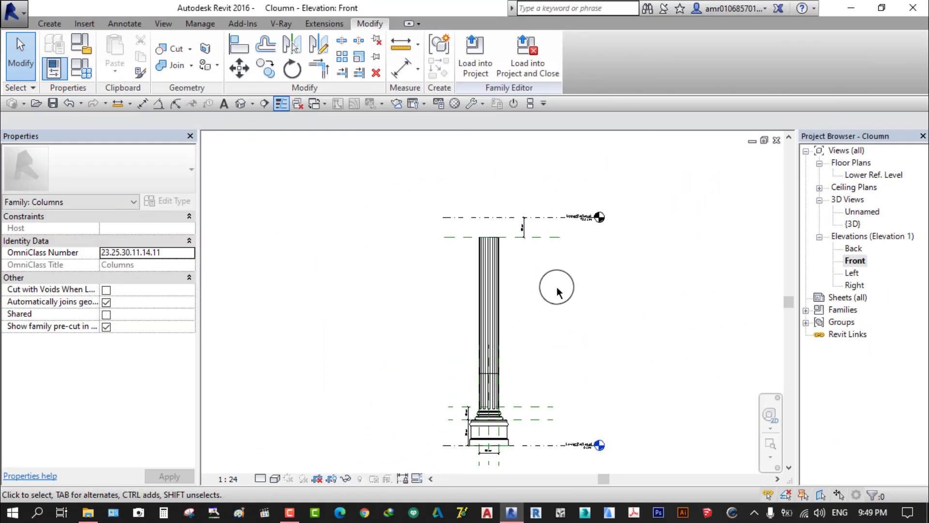
{"action": "middle_click_drag", "start_coordinate": [557, 287], "coordinate": [529, 310]}
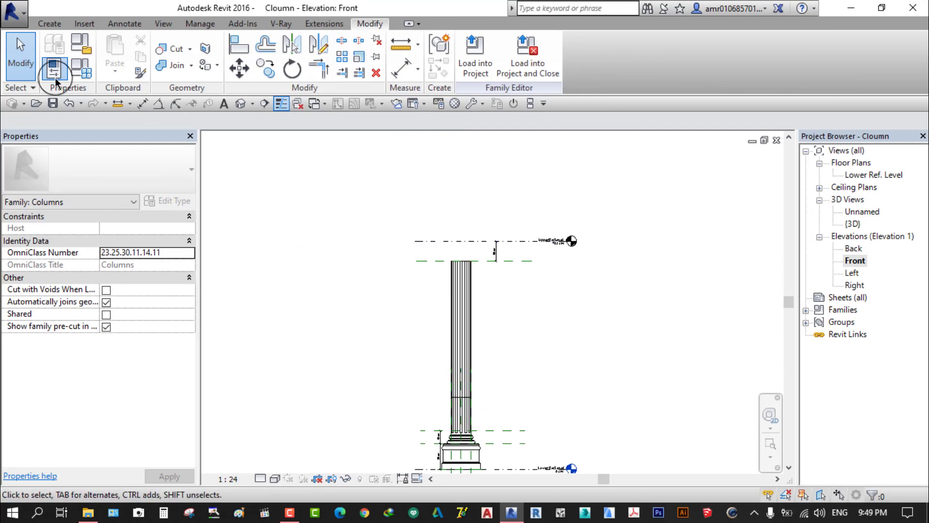
Show the Create tools, then bring up the Advaced Videos-0032 folder in File Explorer
{"action": "left_click", "coordinate": [49, 23]}
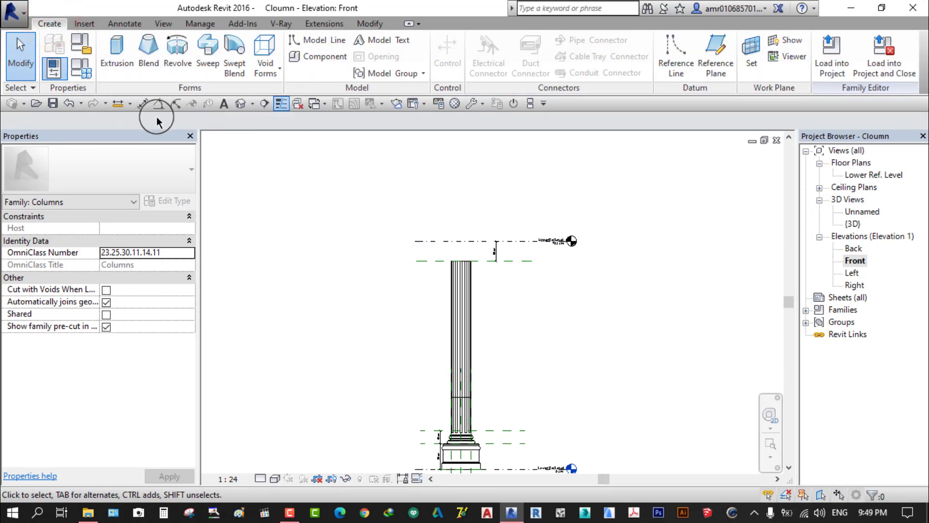
{"action": "left_click", "coordinate": [673, 234]}
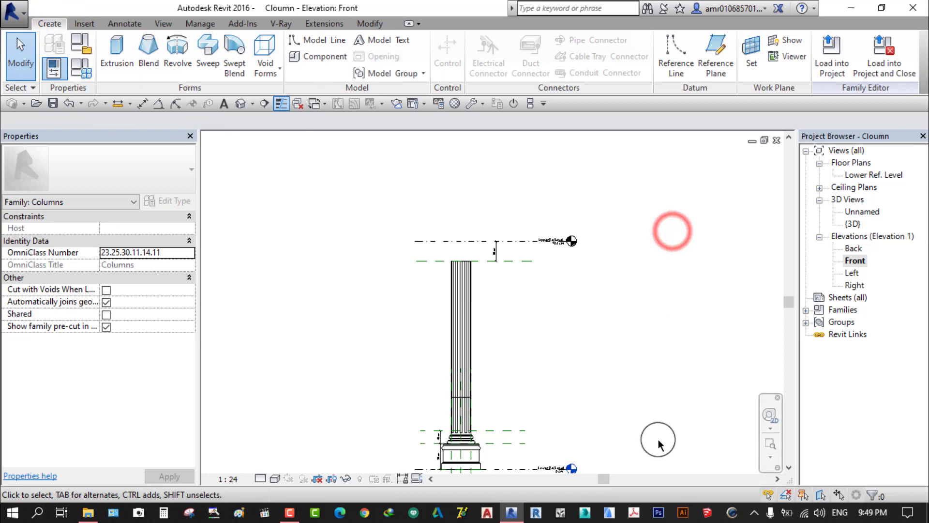
{"action": "left_click", "coordinate": [88, 513]}
Drag the Amrou_TOP_ Col Classical capital family from File Explorer into Revit
{"action": "left_click", "coordinate": [539, 445]}
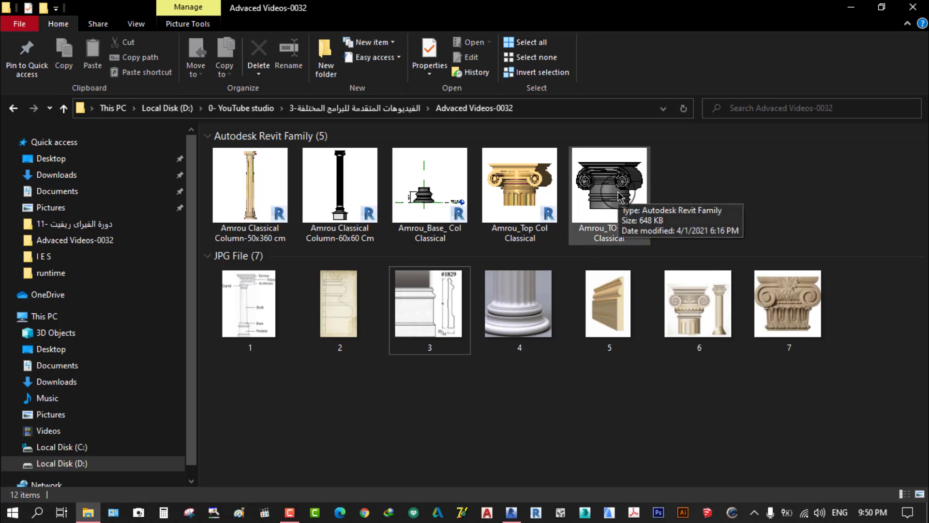
{"action": "mouse_move", "coordinate": [617, 193]}
{"action": "left_mouse_down"}
{"action": "mouse_move", "coordinate": [588, 323]}
{"action": "mouse_move", "coordinate": [556, 319]}
{"action": "left_mouse_up"}
{"action": "left_click_drag", "start_coordinate": [605, 255], "coordinate": [605, 252]}
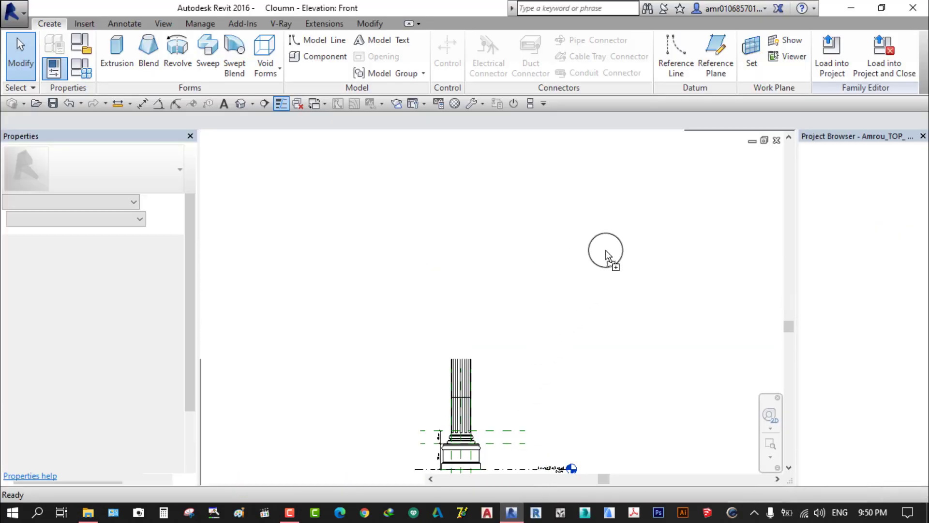
Load the capital into the column family and place it at the plan centre
{"action": "left_click", "coordinate": [884, 52]}
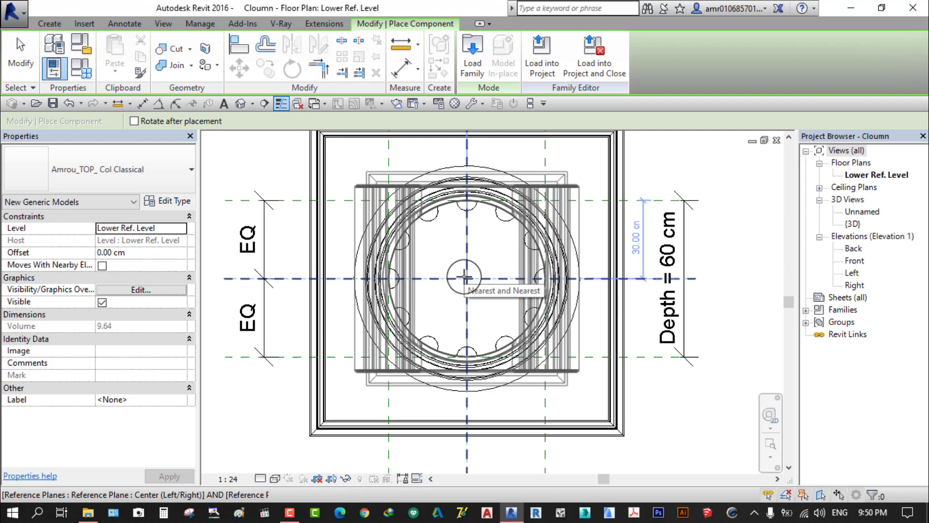
{"action": "left_click", "coordinate": [465, 305]}
{"action": "key", "text": "Escape"}
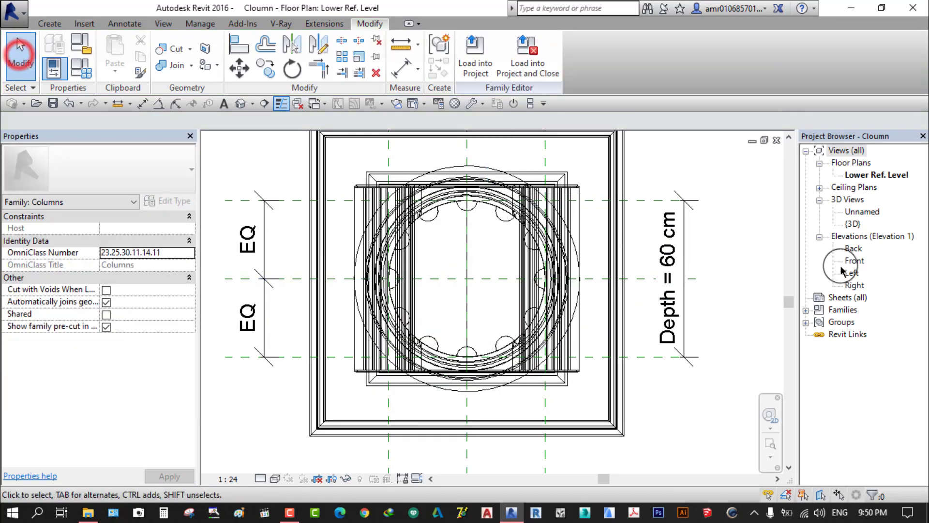
Show the Front elevation in Wireframe visual style
{"action": "double_click", "coordinate": [853, 261]}
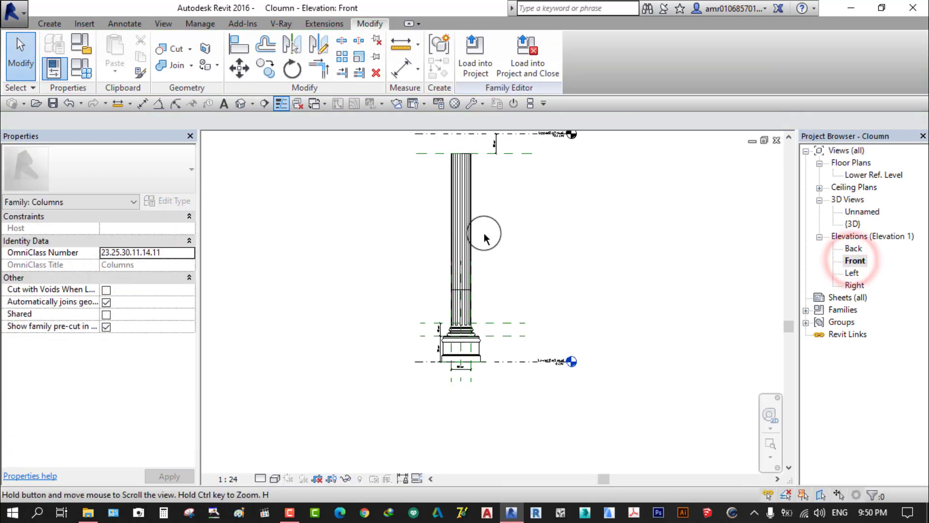
{"action": "left_click", "coordinate": [274, 479]}
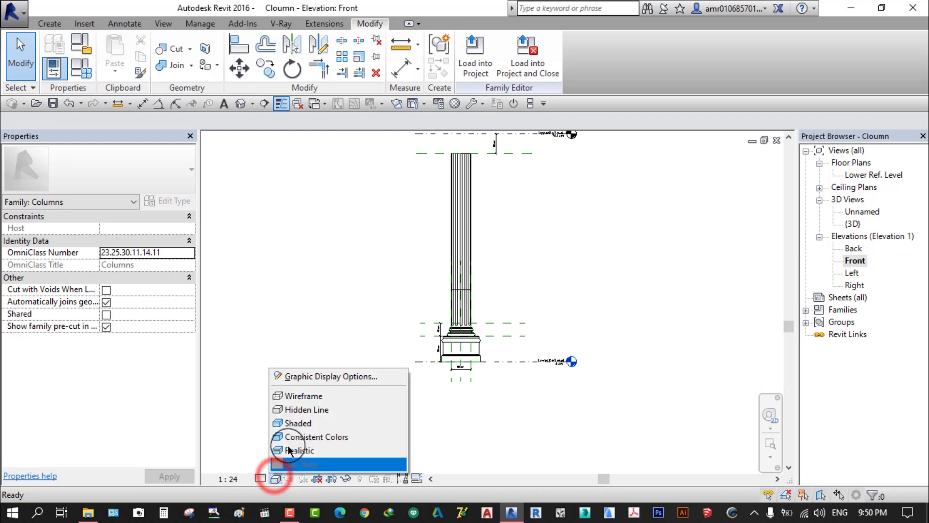
{"action": "left_click", "coordinate": [300, 394]}
{"action": "scroll", "coordinate": [486, 369], "scroll_direction": "up", "scroll_amount": 3}
Move the capital straight up above the Upper Ref Level
{"action": "left_click", "coordinate": [550, 322]}
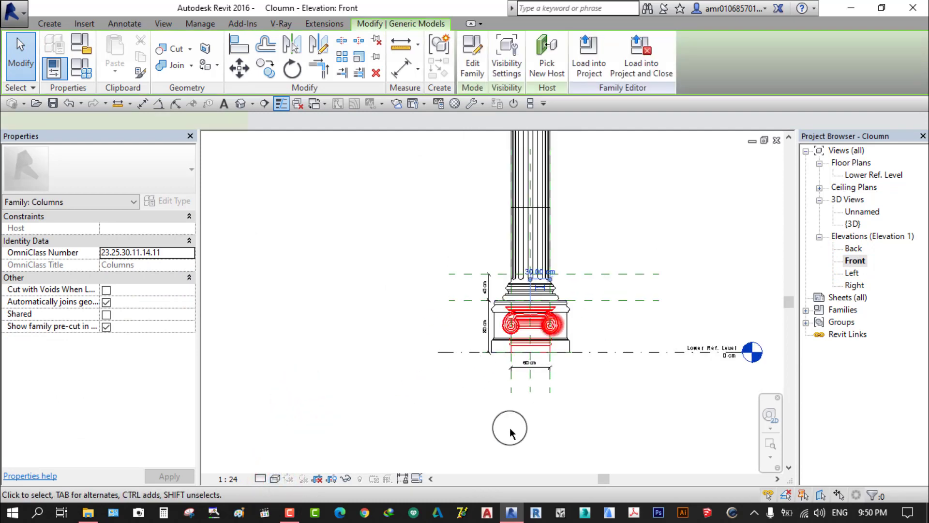
{"action": "scroll", "coordinate": [500, 427], "scroll_direction": "down", "scroll_amount": 3}
{"action": "left_click", "coordinate": [231, 72]}
{"action": "left_click", "coordinate": [421, 385]}
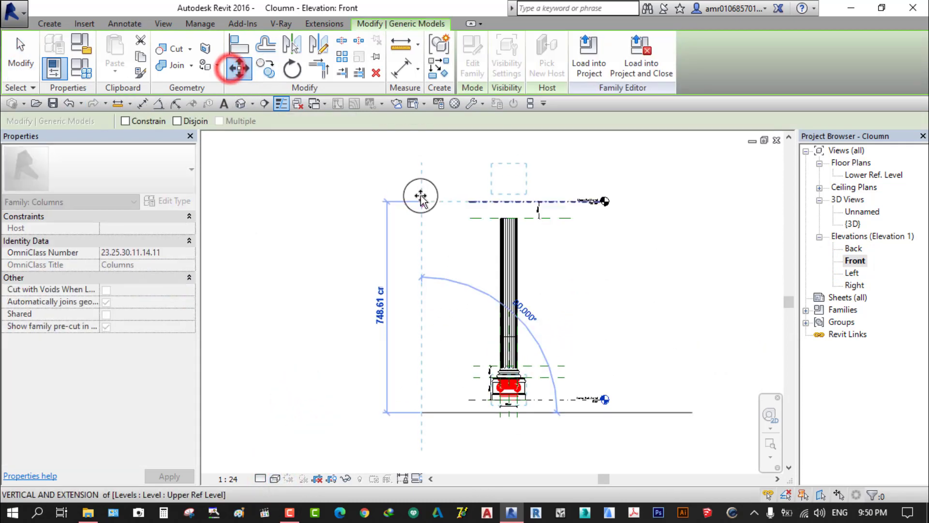
{"action": "left_click", "coordinate": [421, 191]}
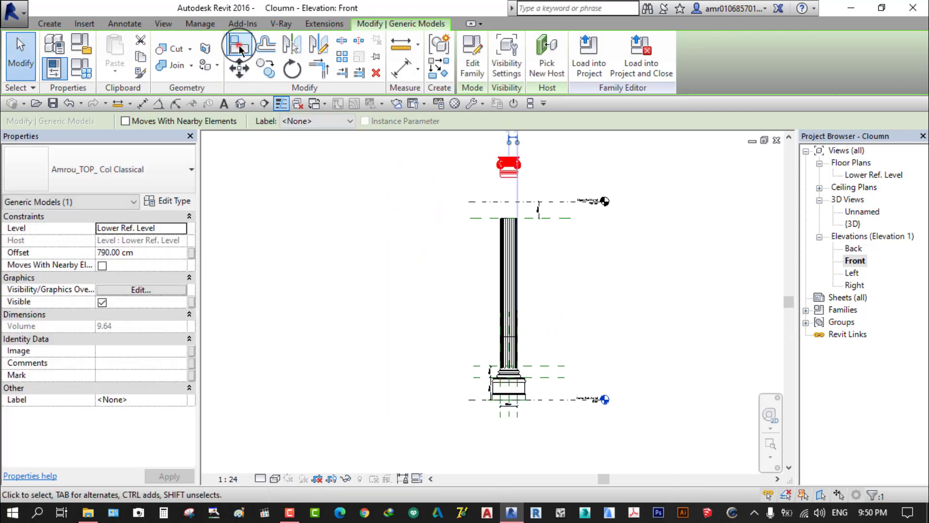
Align the capital's base down onto the upper reference plane atop the shaft
{"action": "left_click", "coordinate": [239, 48]}
{"action": "scroll", "coordinate": [535, 242], "scroll_direction": "up", "scroll_amount": 2}
{"action": "left_click", "coordinate": [525, 202]}
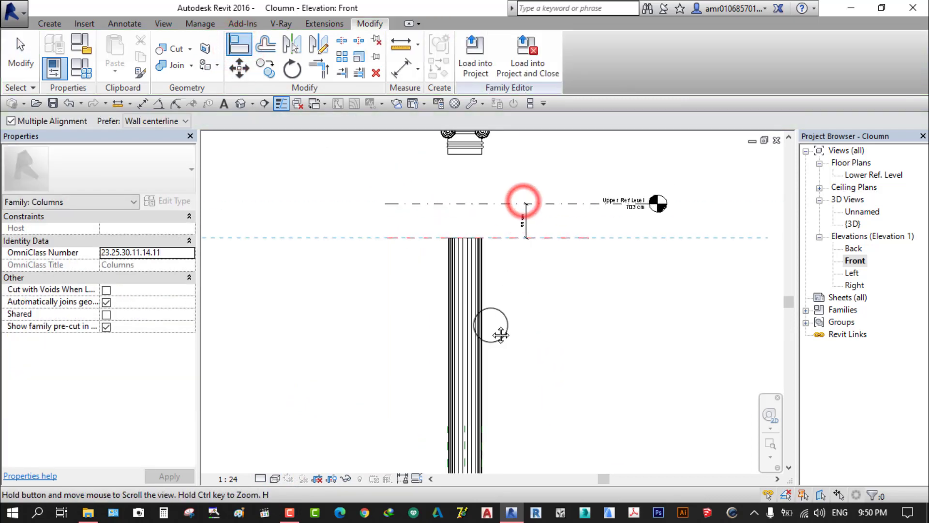
{"action": "middle_click_drag", "start_coordinate": [500, 334], "coordinate": [459, 426]}
{"action": "left_click", "coordinate": [425, 244]}
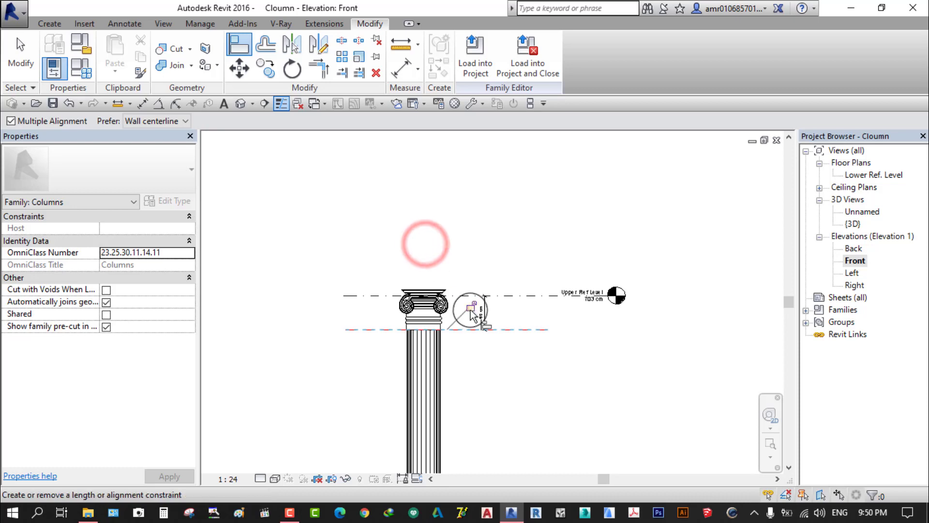
{"action": "key", "text": "Escape"}
{"action": "scroll", "coordinate": [429, 231], "scroll_direction": "down", "scroll_amount": 3}
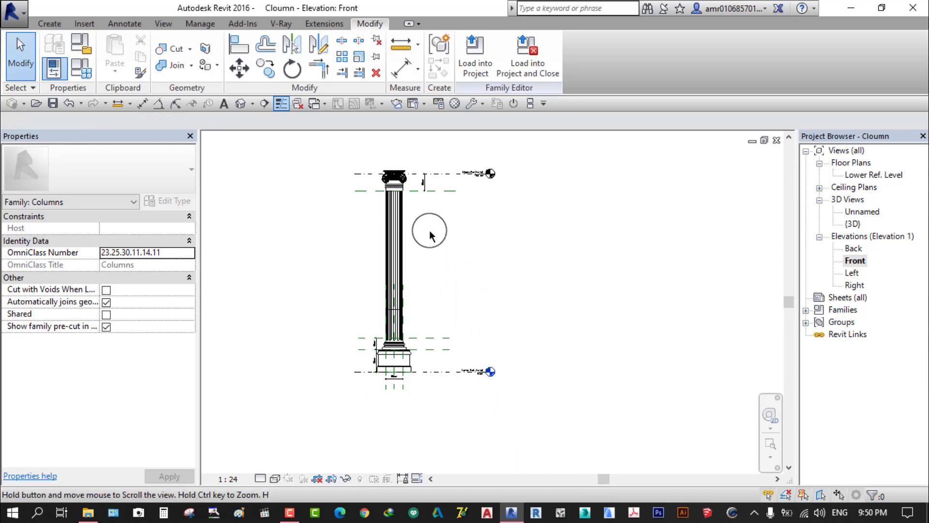
{"action": "scroll", "coordinate": [407, 203], "scroll_direction": "up", "scroll_amount": 2}
{"action": "scroll", "coordinate": [407, 202], "scroll_direction": "down", "scroll_amount": 1}
Join the fluted shaft to the base in the 3D view, then return to Front elevation
{"action": "left_click", "coordinate": [239, 105]}
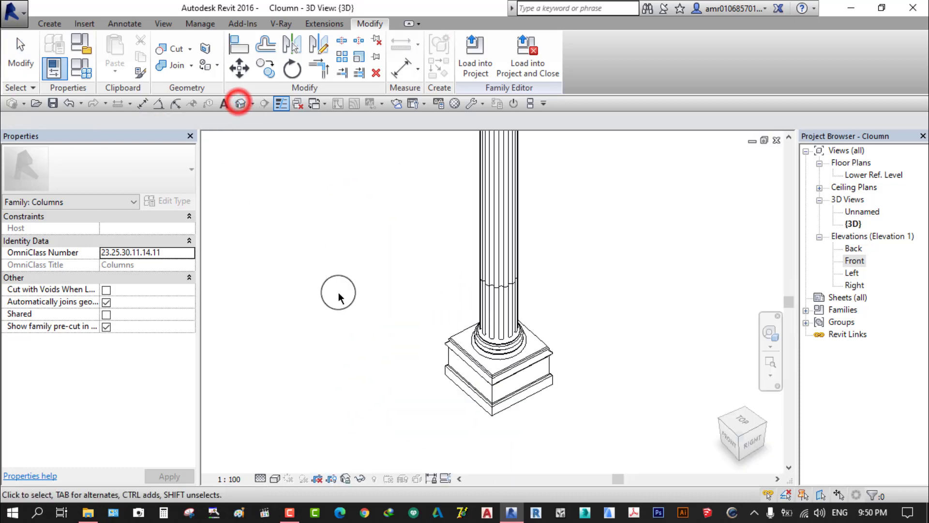
{"action": "left_click", "coordinate": [719, 466]}
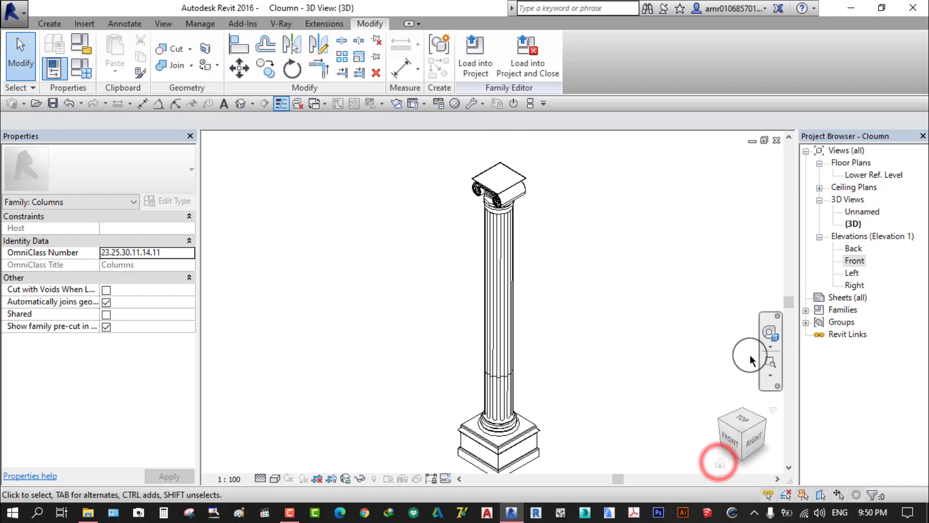
{"action": "left_click", "coordinate": [769, 362]}
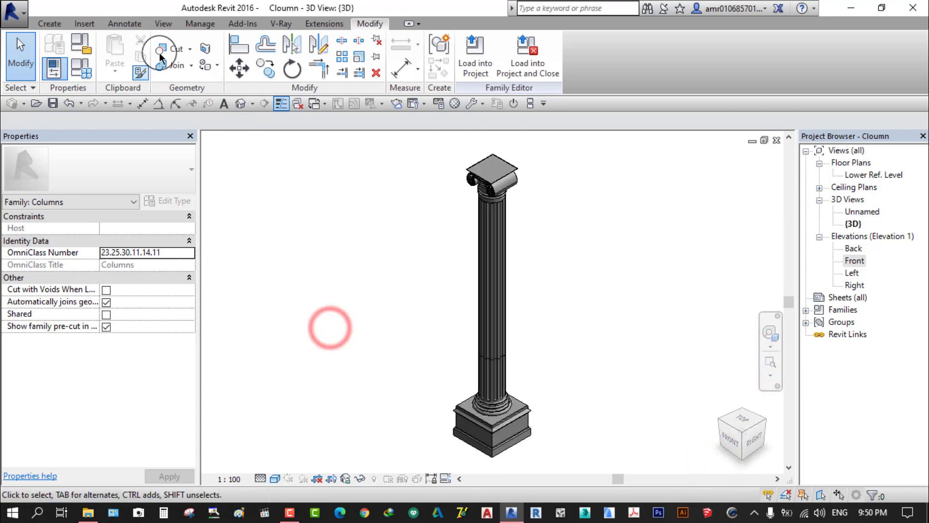
{"action": "left_click", "coordinate": [174, 65]}
{"action": "left_click", "coordinate": [497, 272]}
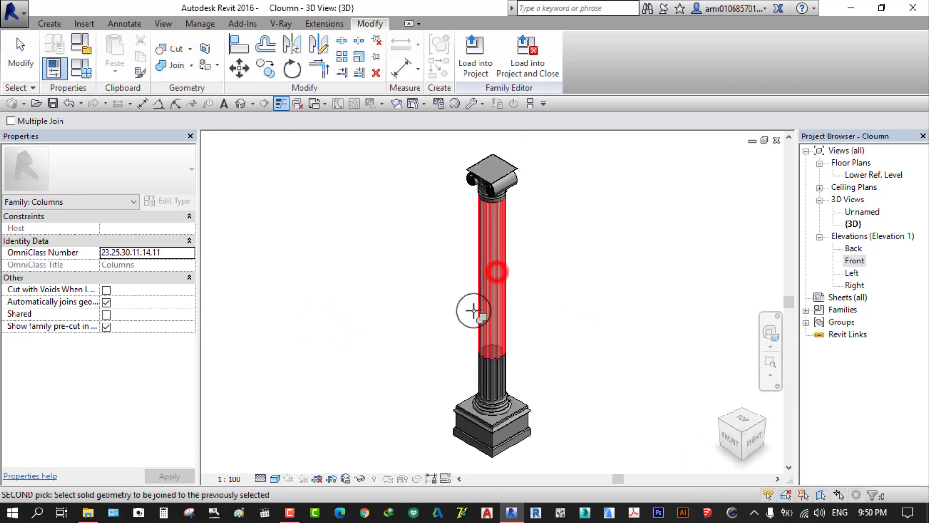
{"action": "left_click", "coordinate": [494, 382]}
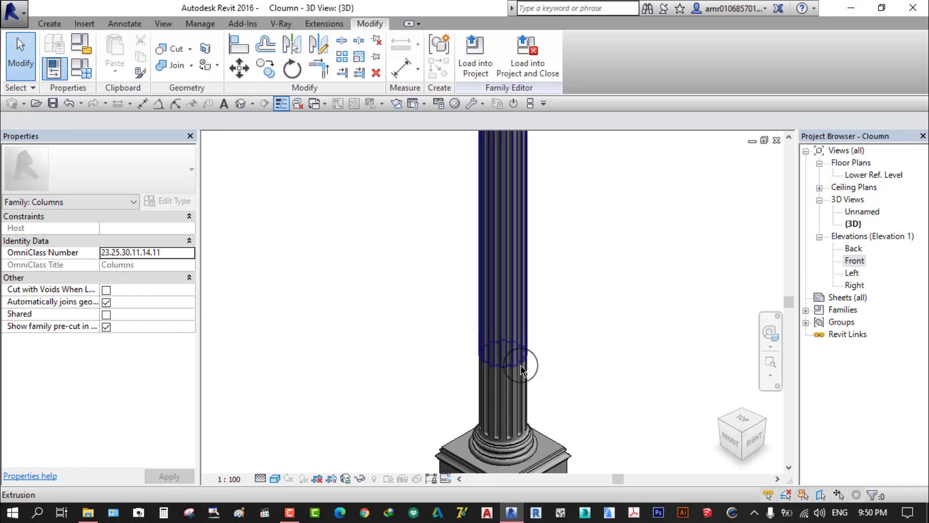
{"action": "double_click", "coordinate": [854, 260]}
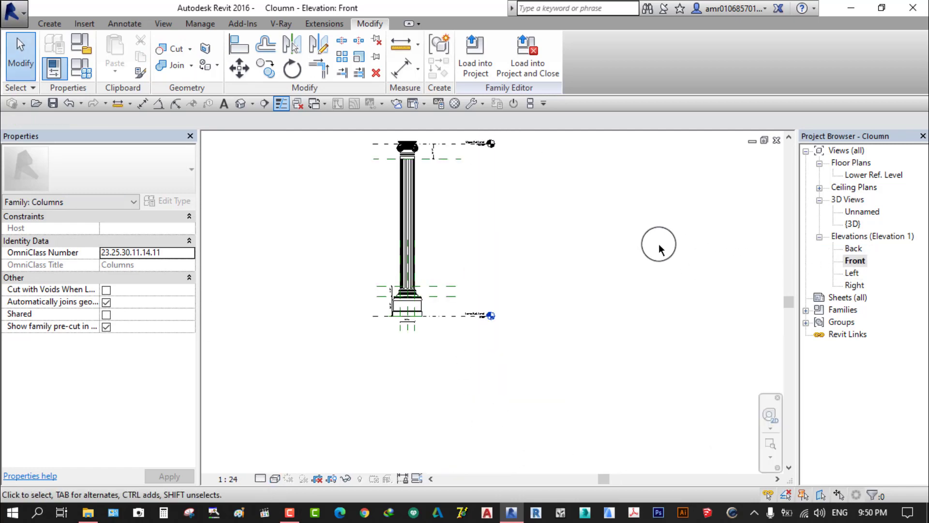
In Front elevation, delete the existing capital from the top of the fluted column
{"action": "scroll", "coordinate": [656, 315], "scroll_direction": "up", "scroll_amount": 2}
{"action": "scroll", "coordinate": [373, 311], "scroll_direction": "up", "scroll_amount": 2}
{"action": "scroll", "coordinate": [466, 222], "scroll_direction": "up", "scroll_amount": 2}
{"action": "scroll", "coordinate": [467, 187], "scroll_direction": "up", "scroll_amount": 2}
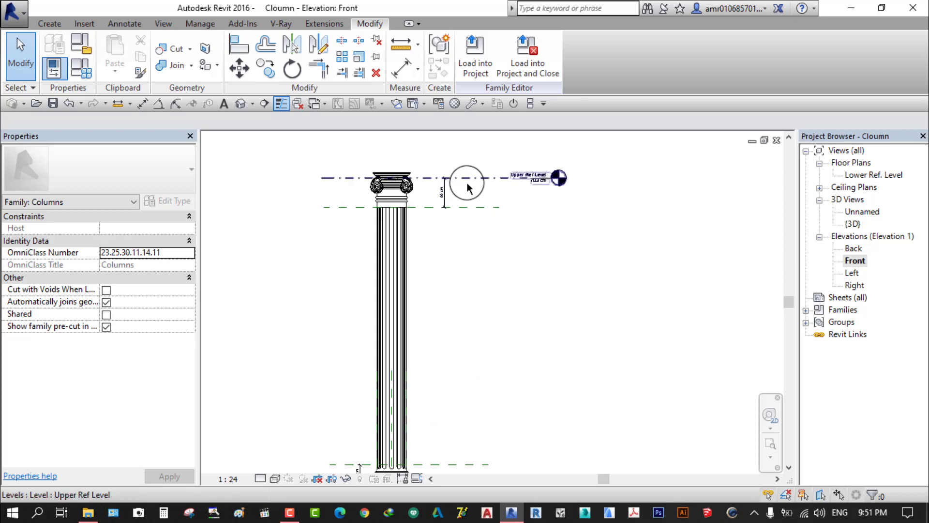
{"action": "scroll", "coordinate": [460, 256], "scroll_direction": "down", "scroll_amount": 2}
{"action": "scroll", "coordinate": [539, 358], "scroll_direction": "down", "scroll_amount": 1}
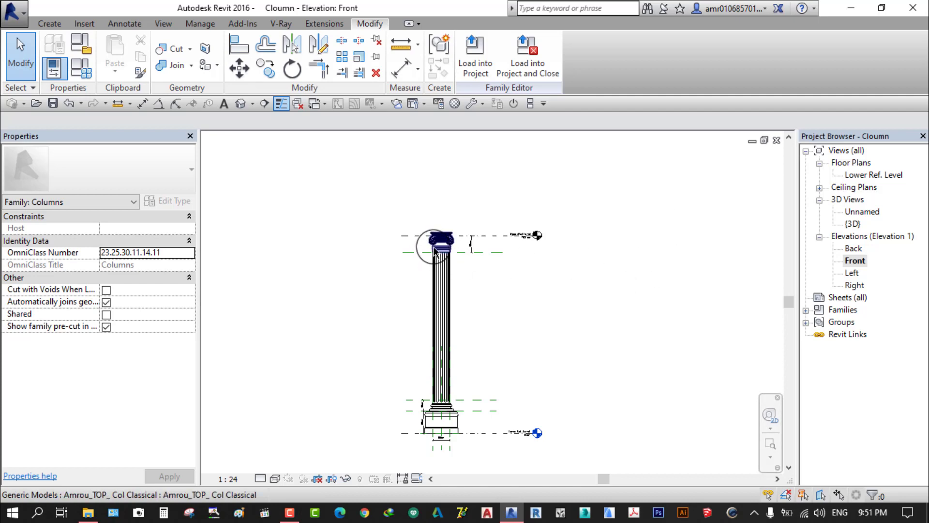
{"action": "scroll", "coordinate": [438, 252], "scroll_direction": "up", "scroll_amount": 2}
{"action": "scroll", "coordinate": [527, 246], "scroll_direction": "up", "scroll_amount": 2}
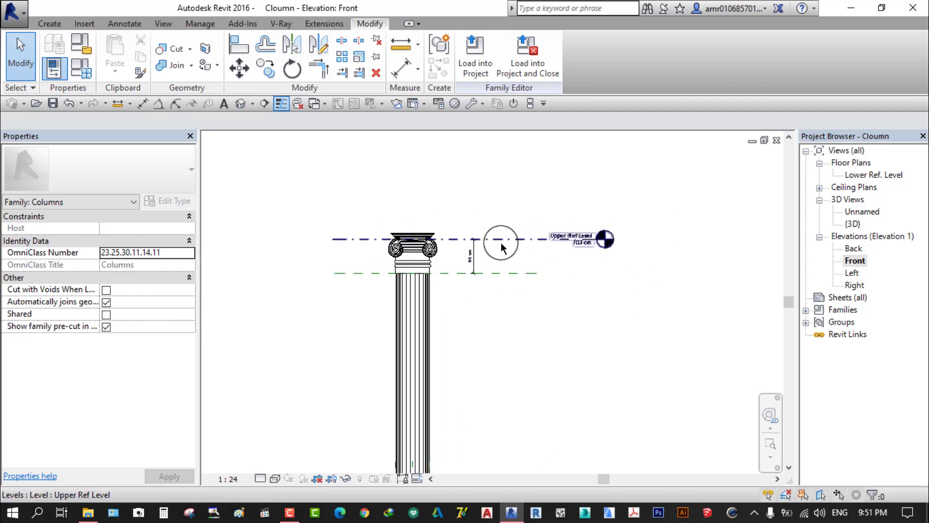
{"action": "scroll", "coordinate": [501, 271], "scroll_direction": "down", "scroll_amount": 2}
{"action": "scroll", "coordinate": [503, 319], "scroll_direction": "down", "scroll_amount": 1}
{"action": "middle_click_drag", "start_coordinate": [508, 336], "coordinate": [595, 325]}
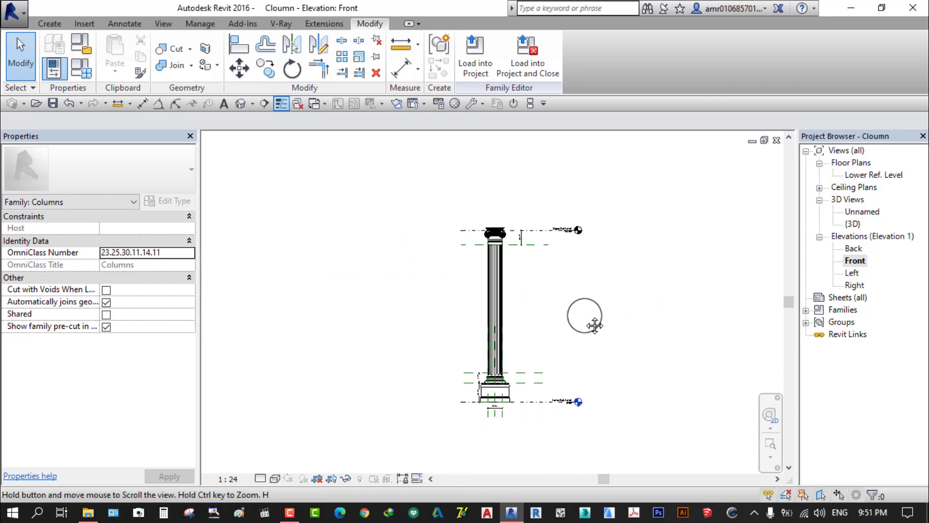
{"action": "scroll", "coordinate": [445, 218], "scroll_direction": "up", "scroll_amount": 2}
{"action": "scroll", "coordinate": [484, 242], "scroll_direction": "up", "scroll_amount": 1}
{"action": "left_click", "coordinate": [537, 268]}
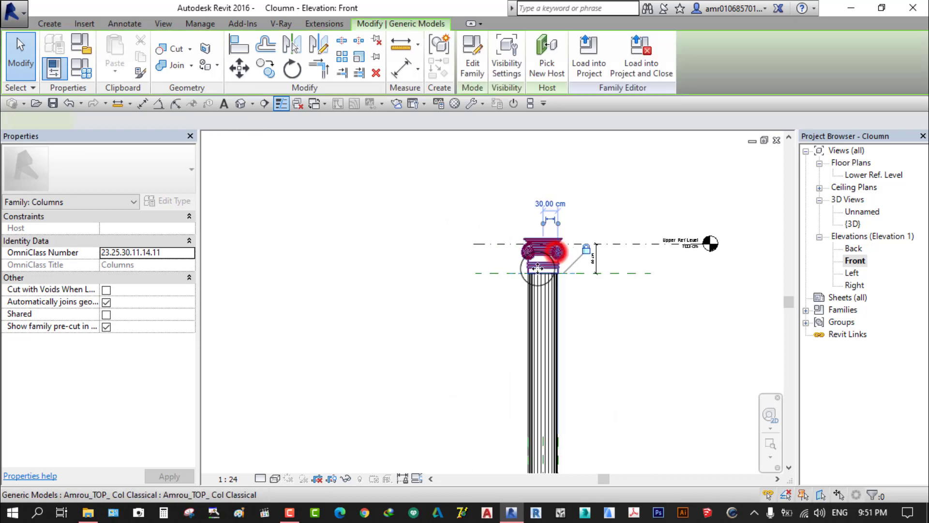
{"action": "left_click", "coordinate": [377, 74]}
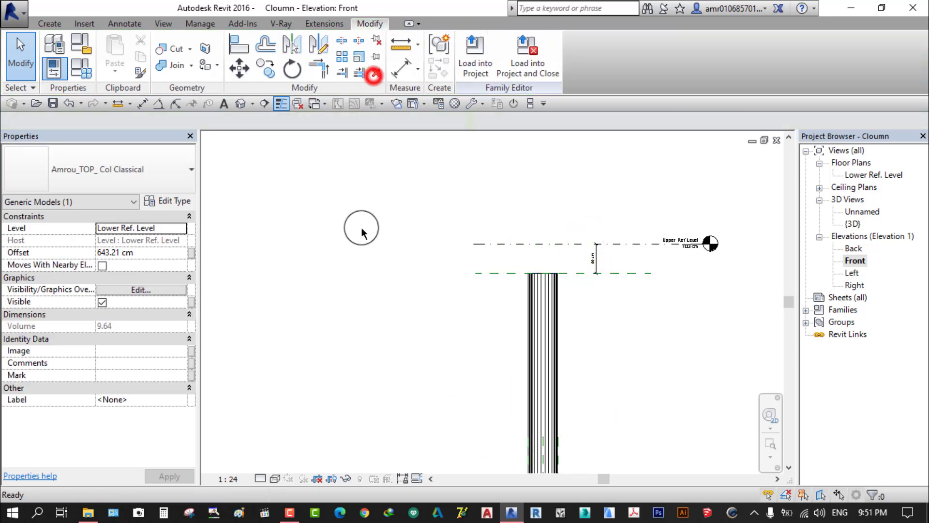
Open the Lower Ref. Level floor plan, then switch to File Explorer
{"action": "double_click", "coordinate": [863, 176]}
{"action": "scroll", "coordinate": [500, 341], "scroll_direction": "up", "scroll_amount": 2}
{"action": "scroll", "coordinate": [500, 342], "scroll_direction": "up", "scroll_amount": 3}
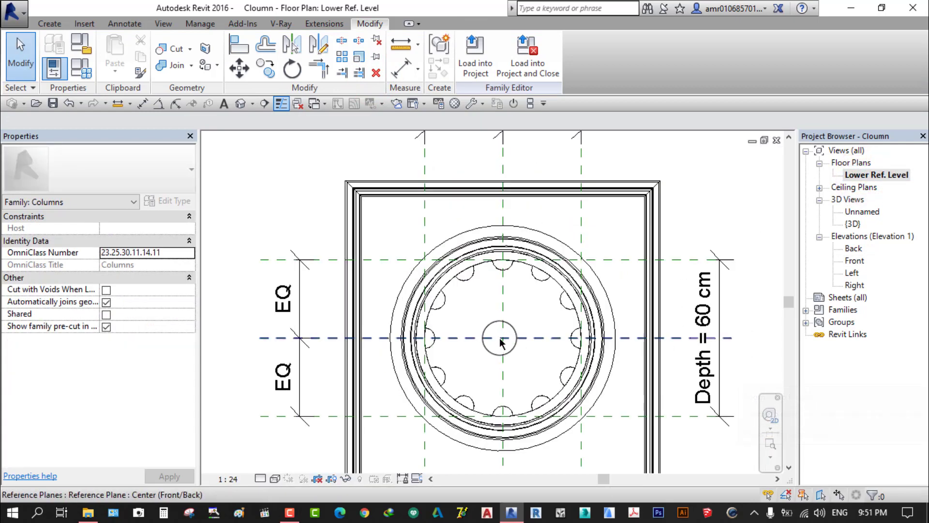
{"action": "scroll", "coordinate": [500, 342], "scroll_direction": "down", "scroll_amount": 1}
{"action": "scroll", "coordinate": [465, 351], "scroll_direction": "down", "scroll_amount": 2}
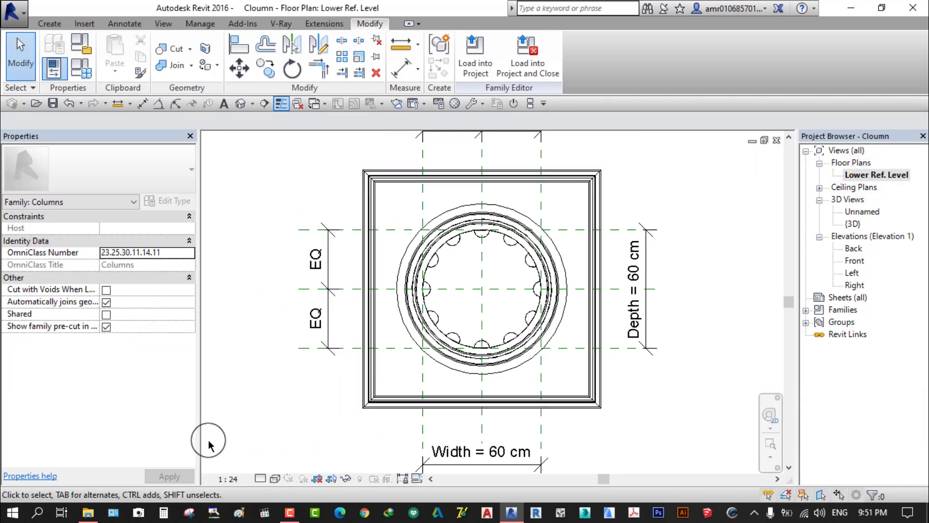
{"action": "left_click", "coordinate": [88, 513]}
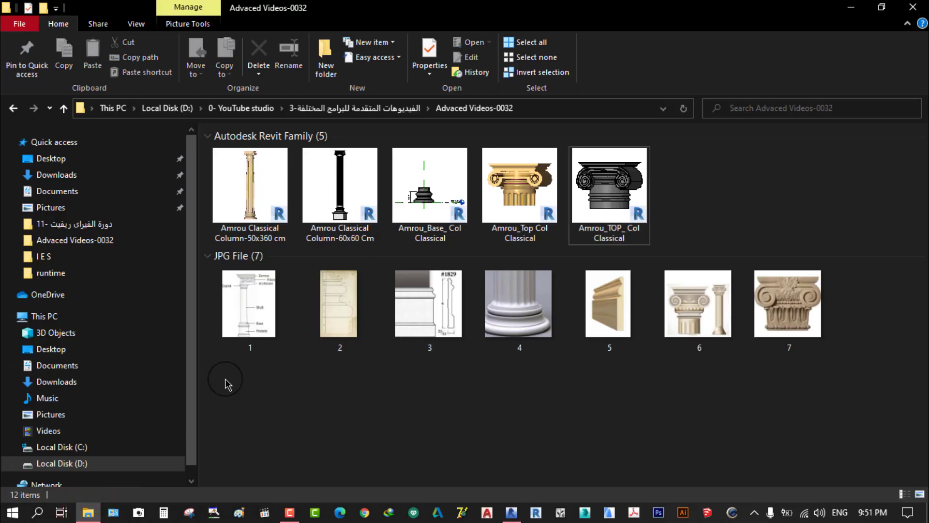
From D:\2-WORK\AREVIT\1- FAMILY\Amrou Revit Families\Classical Columns, drag Corinthium Capital 60 D into Revit
{"action": "mouse_move", "coordinate": [44, 316]}
{"action": "left_click", "coordinate": [175, 108]}
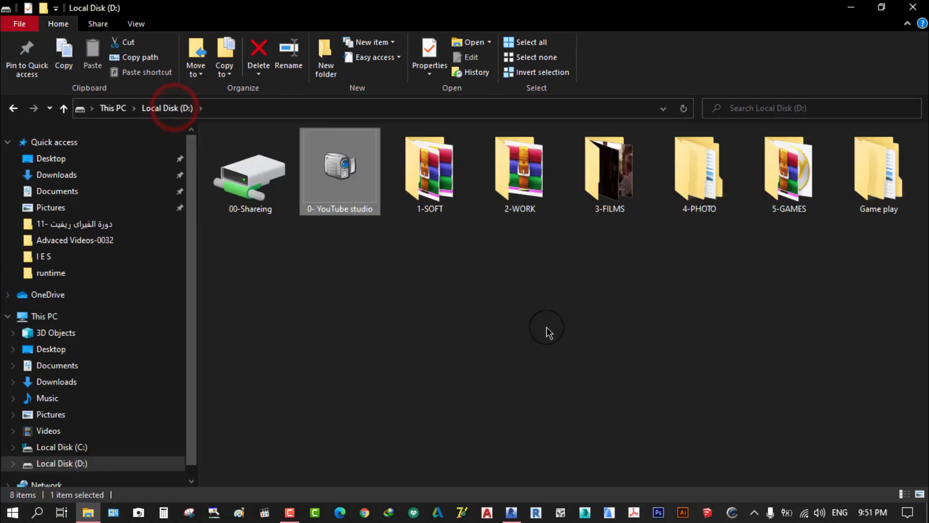
{"action": "double_click", "coordinate": [504, 185]}
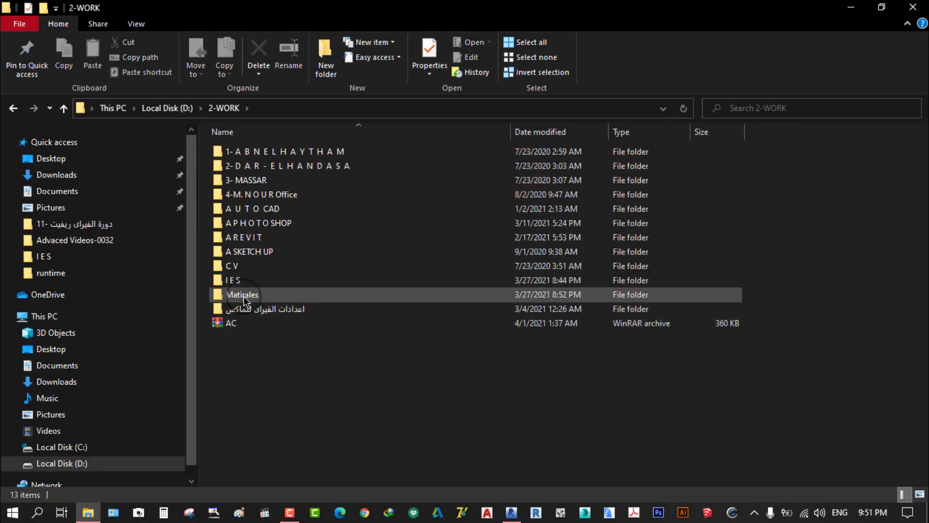
{"action": "double_click", "coordinate": [247, 237]}
{"action": "double_click", "coordinate": [315, 191]}
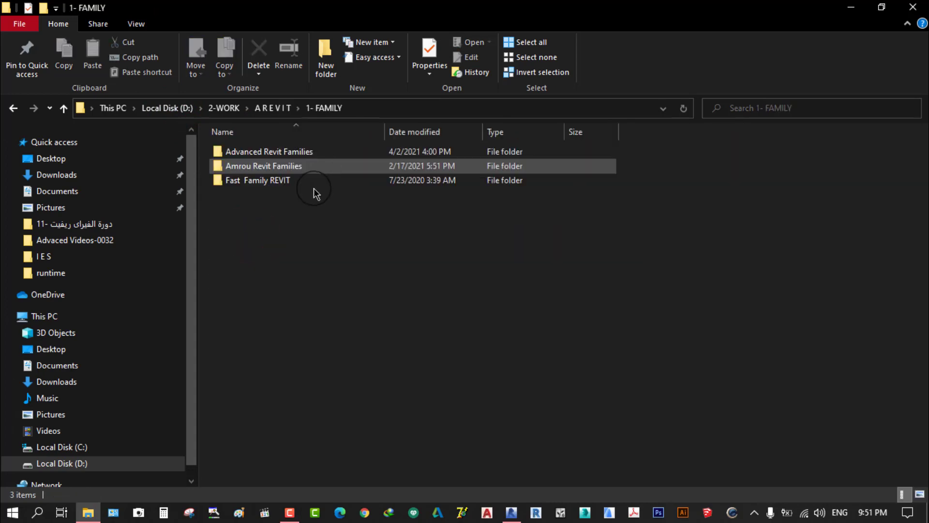
{"action": "double_click", "coordinate": [270, 151]}
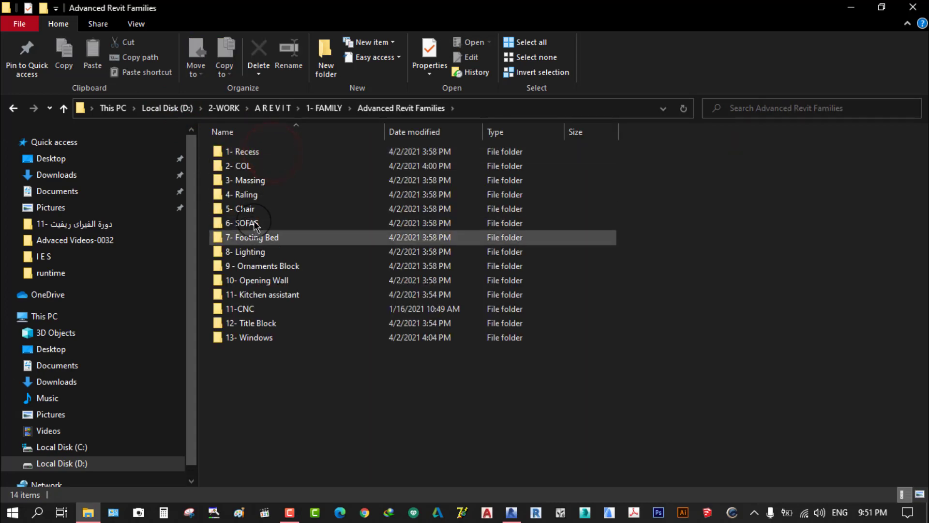
{"action": "double_click", "coordinate": [254, 166]}
{"action": "key", "text": "BackSpace"}
{"action": "key", "text": "BackSpace"}
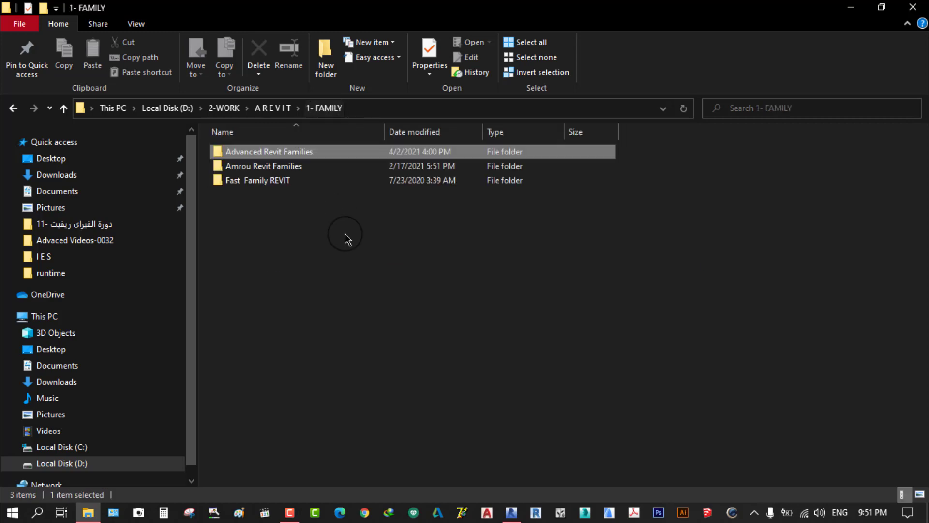
{"action": "double_click", "coordinate": [263, 166]}
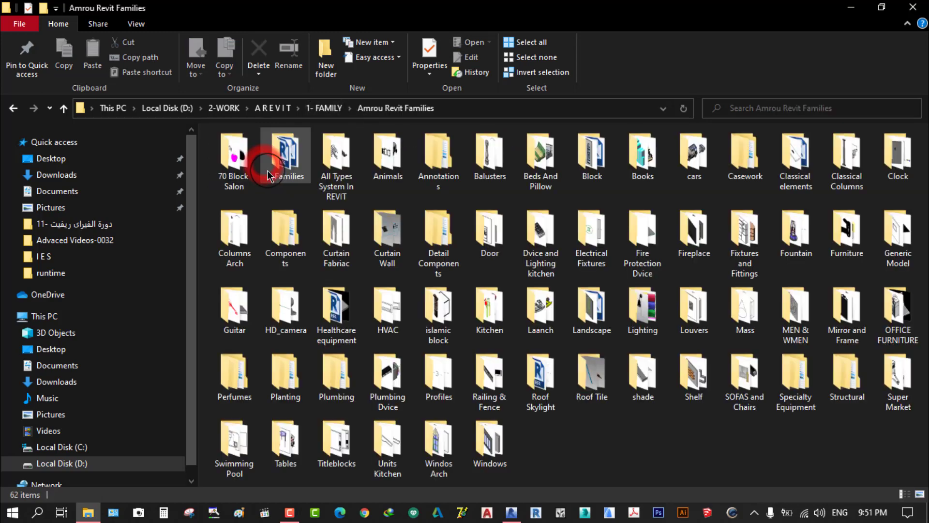
{"action": "double_click", "coordinate": [847, 155]}
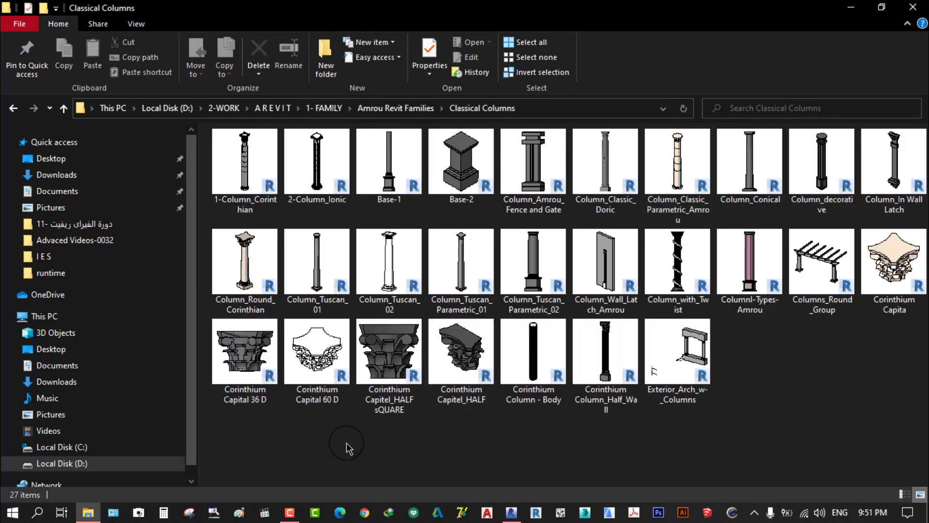
{"action": "mouse_move", "coordinate": [316, 361]}
{"action": "left_mouse_down"}
{"action": "mouse_move", "coordinate": [513, 517]}
{"action": "mouse_move", "coordinate": [603, 364]}
{"action": "left_mouse_up"}
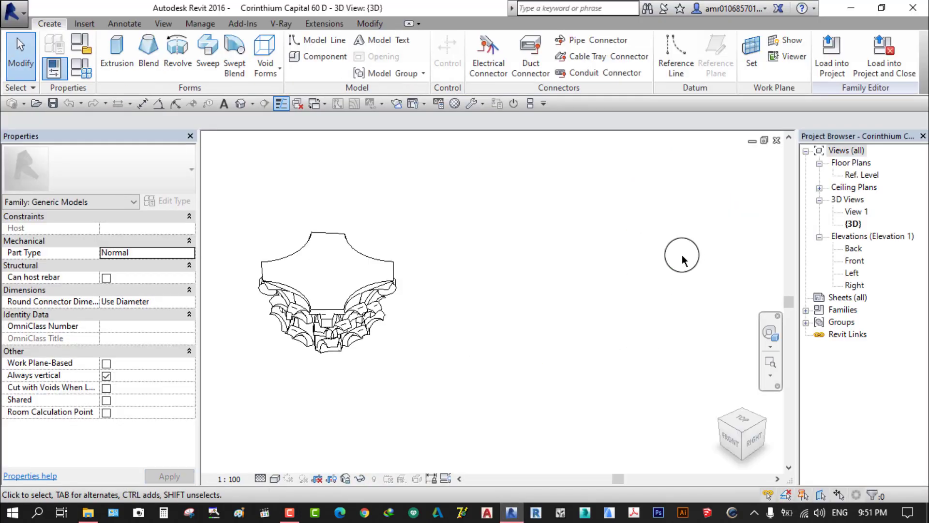
Load Corinthium Capital 60 D into the column family, placing one at the plan centre
{"action": "left_click", "coordinate": [771, 360]}
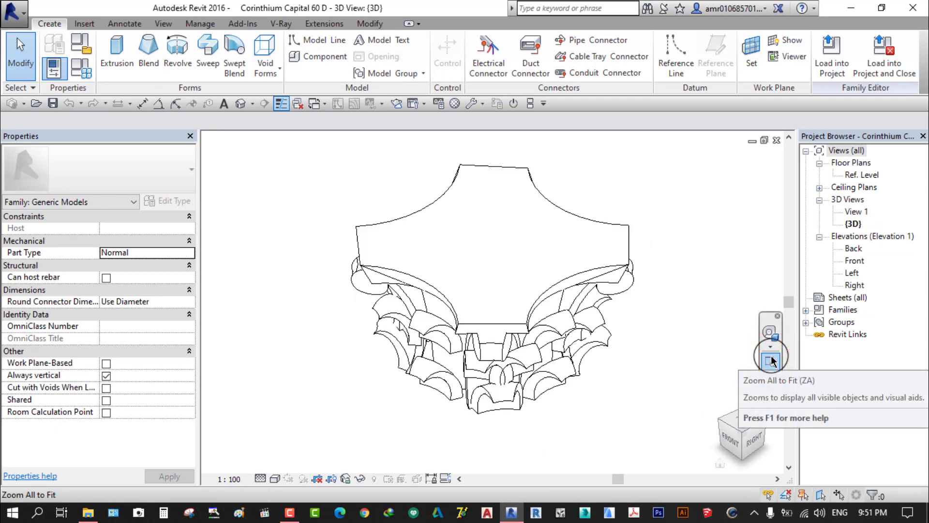
{"action": "left_click", "coordinate": [885, 54]}
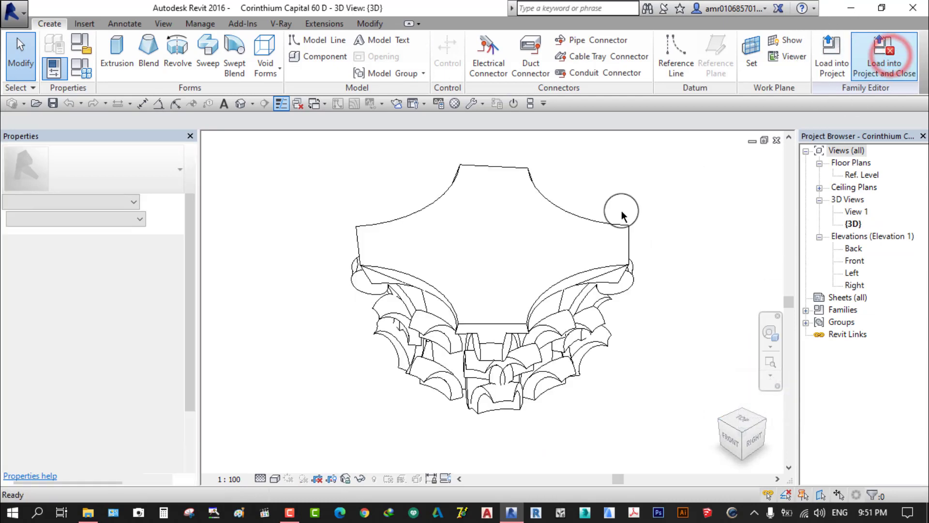
{"action": "scroll", "coordinate": [484, 232], "scroll_direction": "up", "scroll_amount": 3}
{"action": "scroll", "coordinate": [425, 255], "scroll_direction": "up", "scroll_amount": 3}
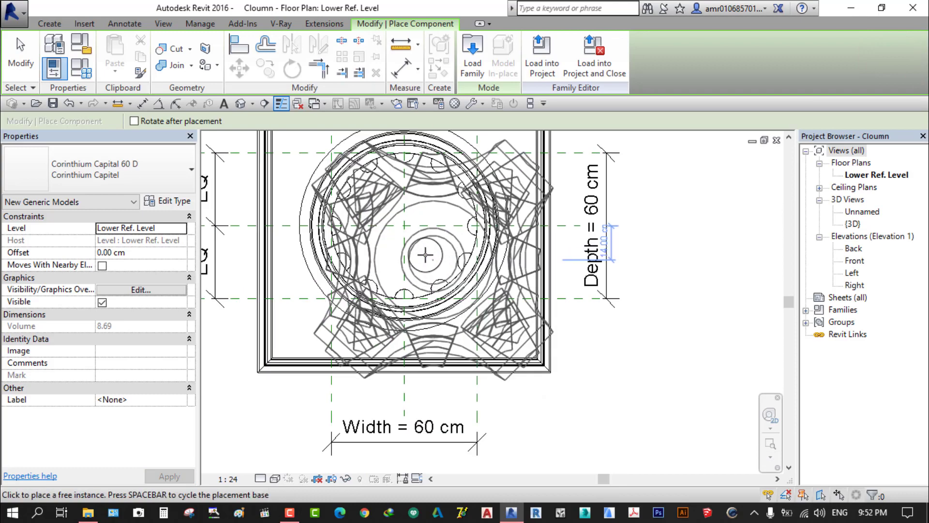
{"action": "left_click", "coordinate": [404, 225]}
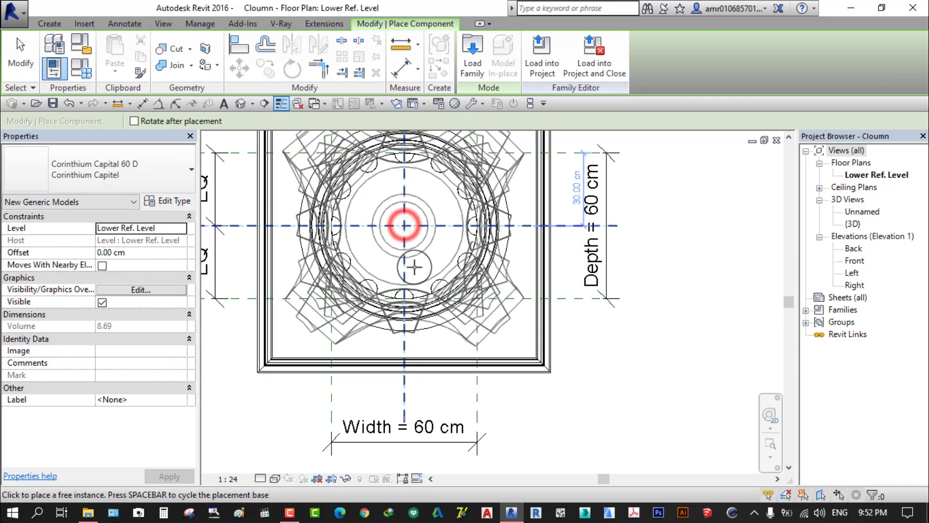
{"action": "key", "text": "Escape"}
{"action": "key", "text": "Escape"}
{"action": "double_click", "coordinate": [855, 261]}
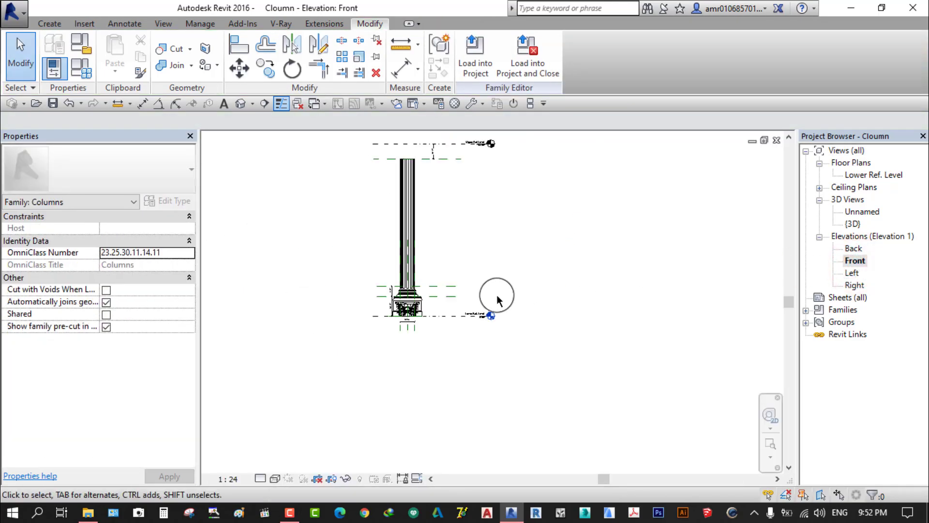
Move the placed capital up to the top of the column shaft
{"action": "left_click", "coordinate": [479, 290]}
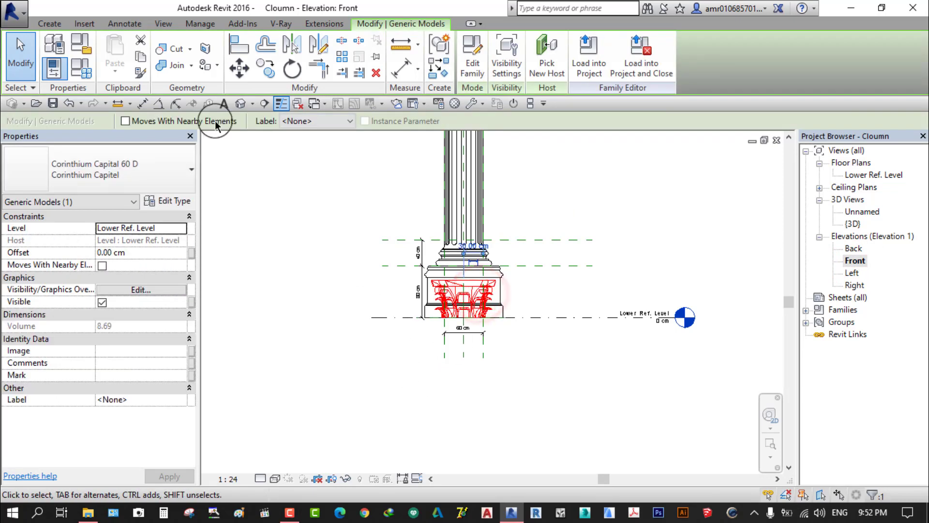
{"action": "left_click", "coordinate": [240, 69]}
{"action": "left_click", "coordinate": [338, 322]}
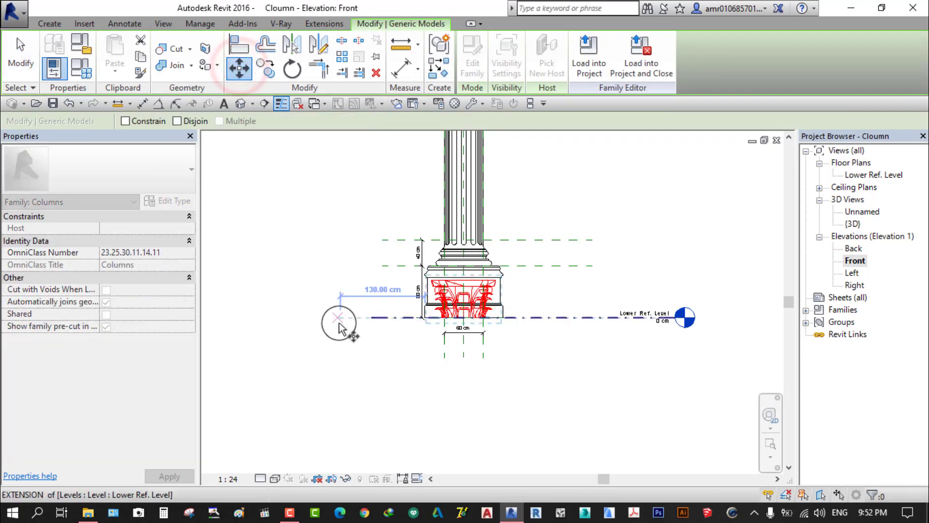
{"action": "left_click", "coordinate": [353, 186]}
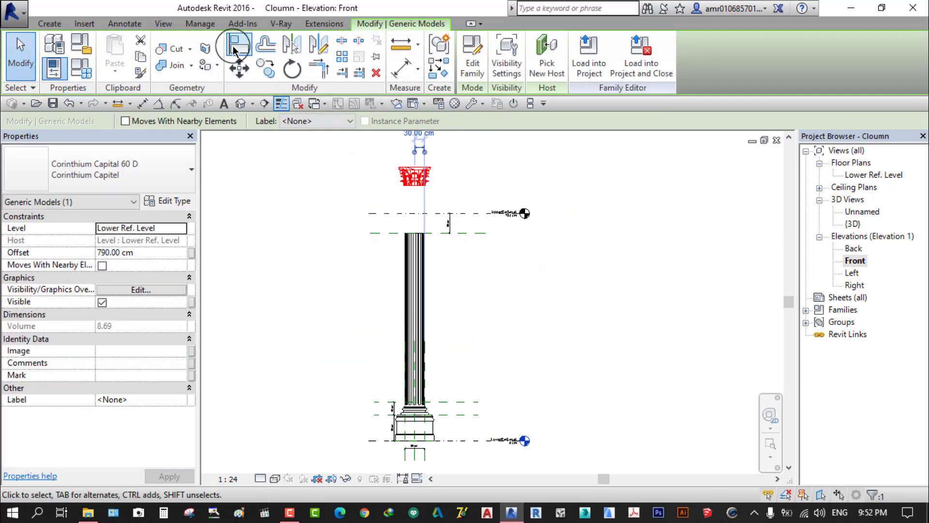
Align the capital to the reference plane and lock the alignment
{"action": "left_click", "coordinate": [239, 44]}
{"action": "scroll", "coordinate": [382, 201], "scroll_direction": "up", "scroll_amount": 3}
{"action": "scroll", "coordinate": [399, 214], "scroll_direction": "up", "scroll_amount": 2}
{"action": "left_click", "coordinate": [484, 299]}
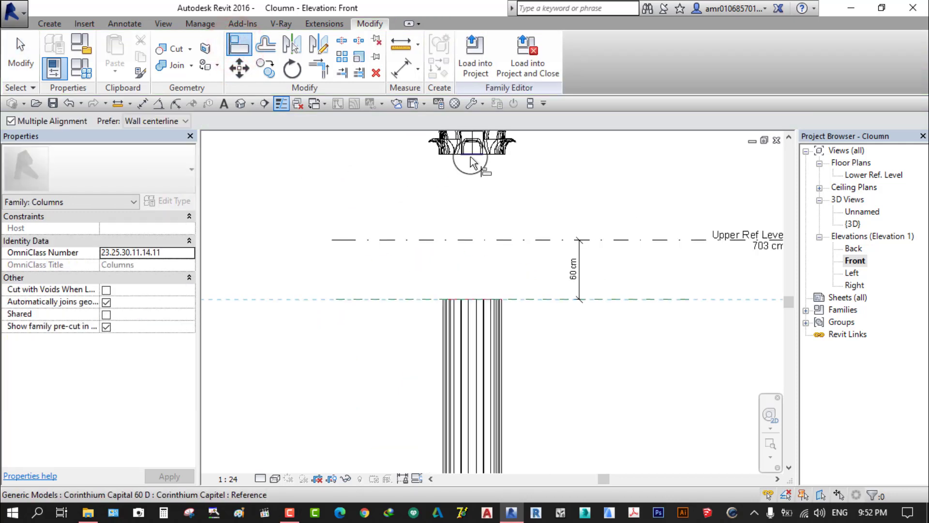
{"action": "left_click", "coordinate": [471, 152]}
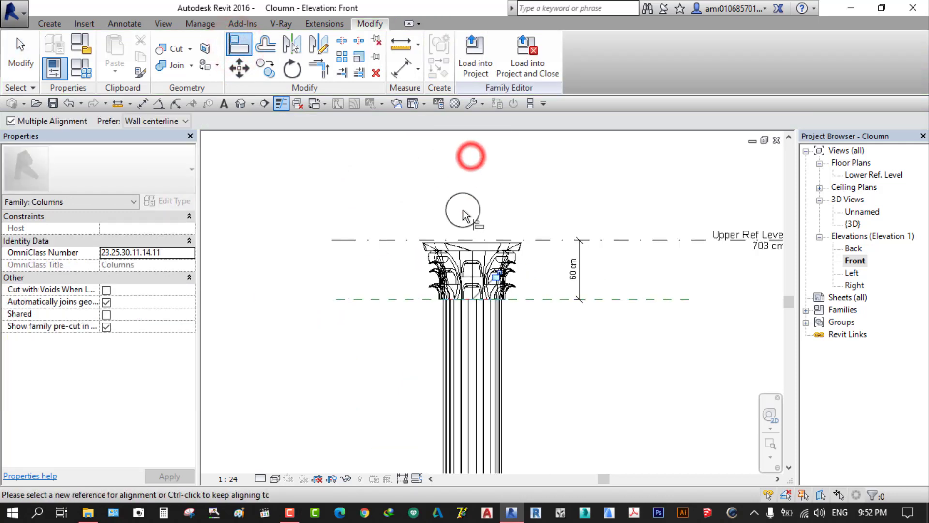
{"action": "left_click", "coordinate": [494, 277]}
{"action": "key", "text": "Escape"}
Drag the Upper Ref Level to about 650 cm
{"action": "scroll", "coordinate": [603, 269], "scroll_direction": "up", "scroll_amount": 2}
{"action": "left_click", "coordinate": [616, 231]}
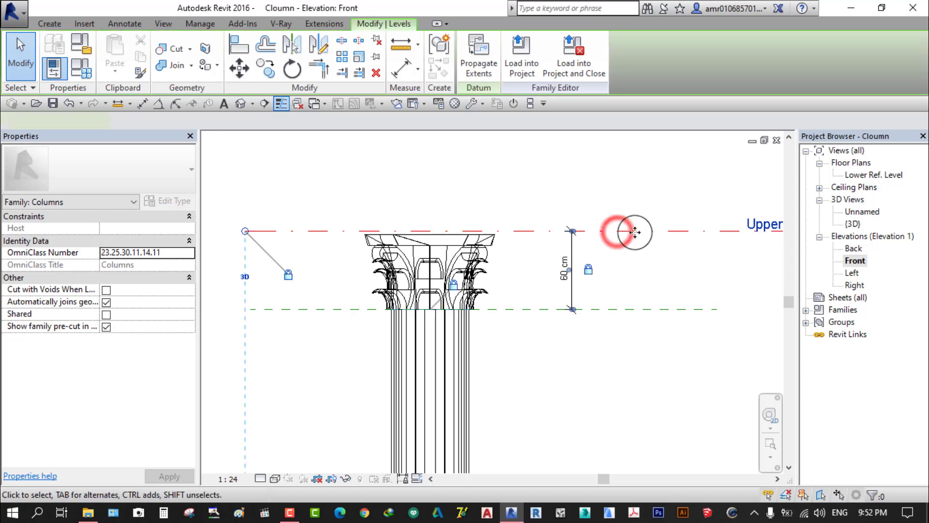
{"action": "left_click_drag", "start_coordinate": [623, 231], "coordinate": [617, 285]}
{"action": "scroll", "coordinate": [616, 284], "scroll_direction": "down", "scroll_amount": 2}
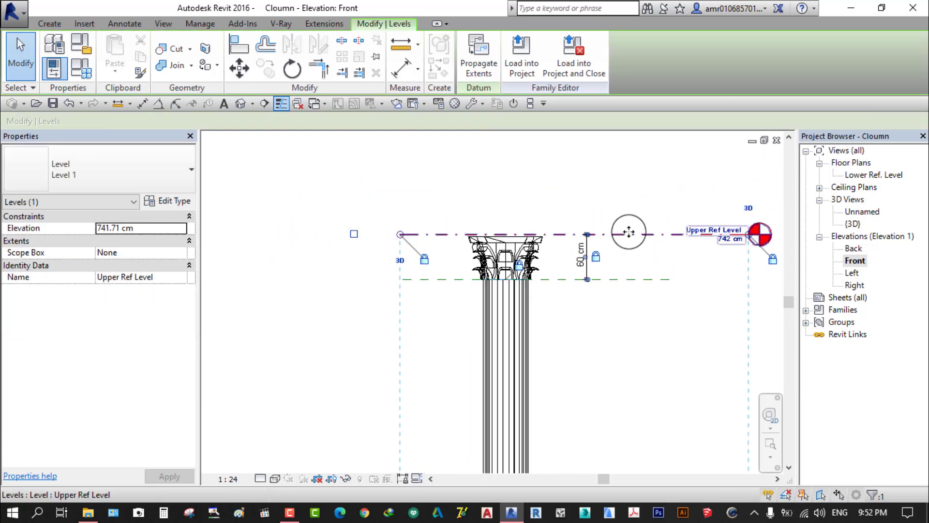
{"action": "left_click_drag", "start_coordinate": [621, 236], "coordinate": [621, 303]}
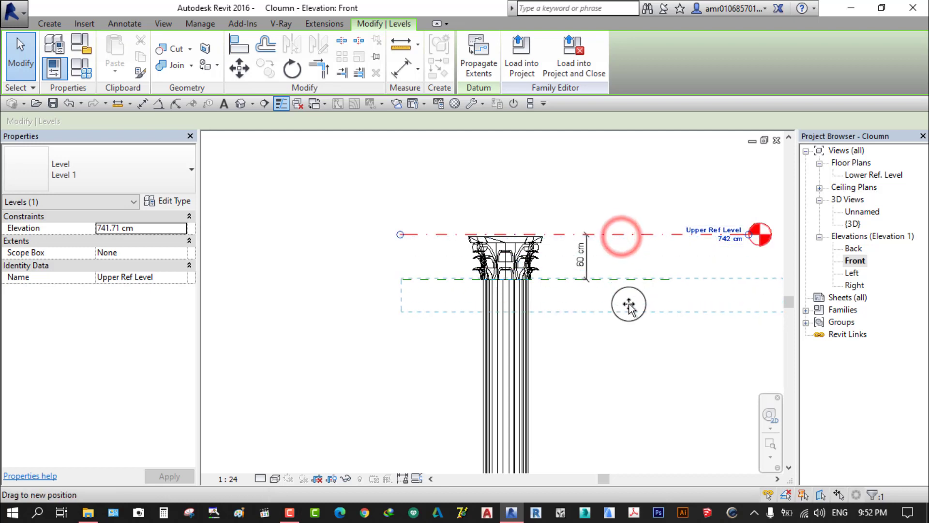
{"action": "scroll", "coordinate": [608, 246], "scroll_direction": "down", "scroll_amount": 1}
{"action": "scroll", "coordinate": [605, 242], "scroll_direction": "down", "scroll_amount": 2}
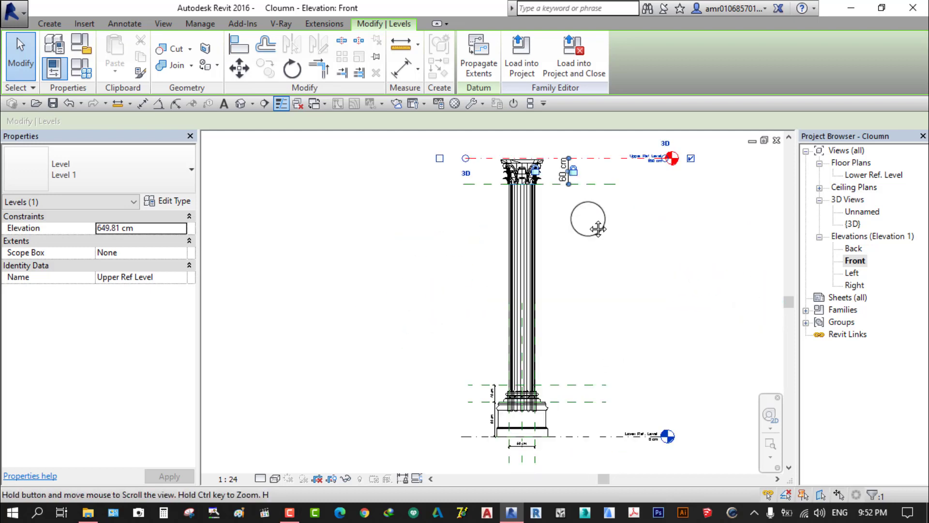
{"action": "middle_click_drag", "start_coordinate": [596, 235], "coordinate": [595, 329]}
{"action": "scroll", "coordinate": [527, 319], "scroll_direction": "up", "scroll_amount": 3}
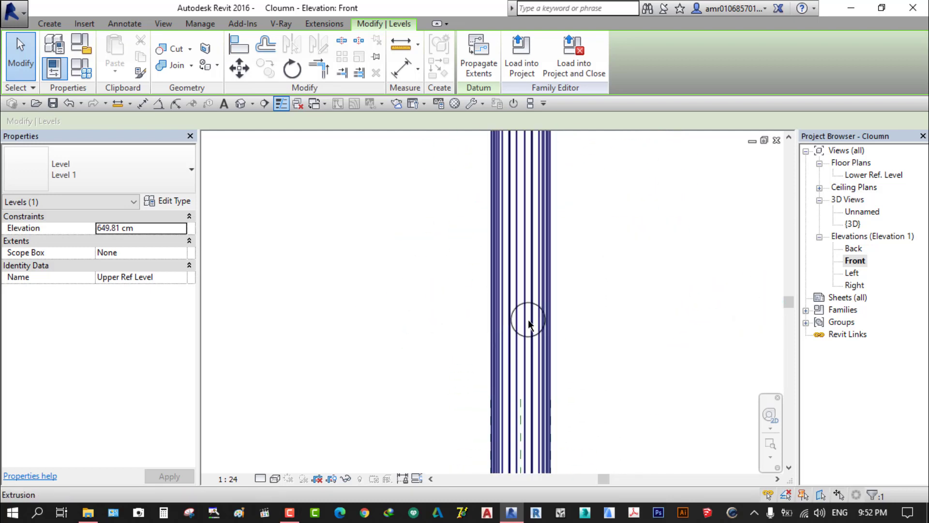
{"action": "scroll", "coordinate": [546, 397], "scroll_direction": "down", "scroll_amount": 3}
{"action": "scroll", "coordinate": [531, 450], "scroll_direction": "up", "scroll_amount": 2}
{"action": "scroll", "coordinate": [531, 454], "scroll_direction": "down", "scroll_amount": 2}
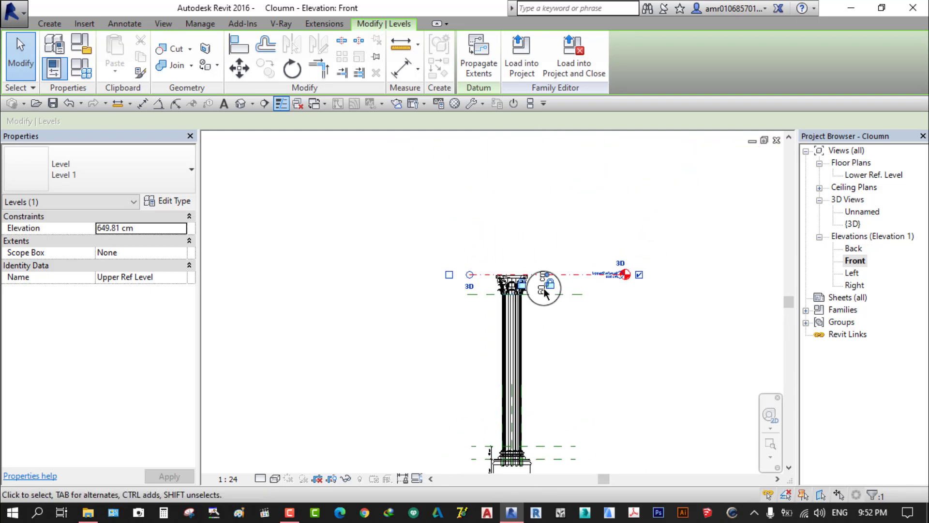
{"action": "scroll", "coordinate": [539, 269], "scroll_direction": "up", "scroll_amount": 3}
Reselect the Upper Ref Level and cancel a further move, keeping it at 650 cm
{"action": "left_click", "coordinate": [585, 192]}
{"action": "scroll", "coordinate": [659, 285], "scroll_direction": "up", "scroll_amount": 2}
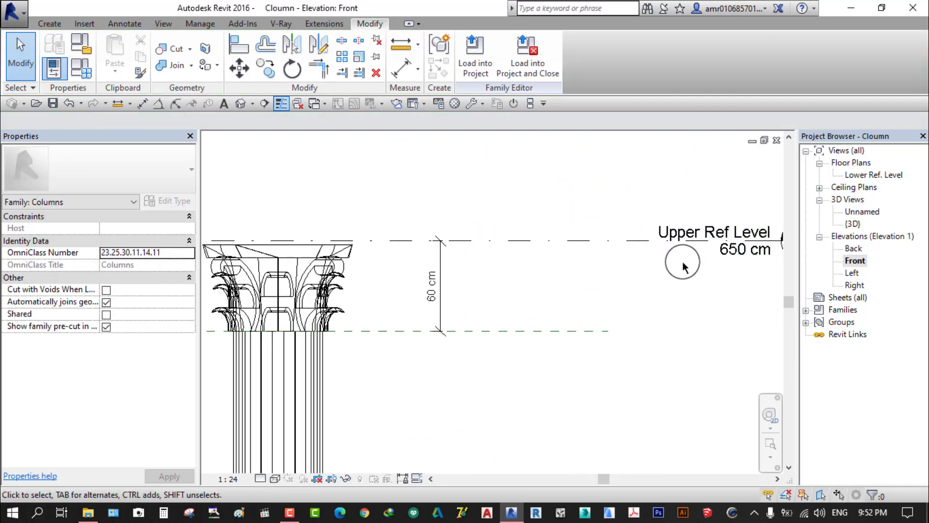
{"action": "scroll", "coordinate": [682, 269], "scroll_direction": "up", "scroll_amount": 1}
{"action": "scroll", "coordinate": [681, 269], "scroll_direction": "down", "scroll_amount": 2}
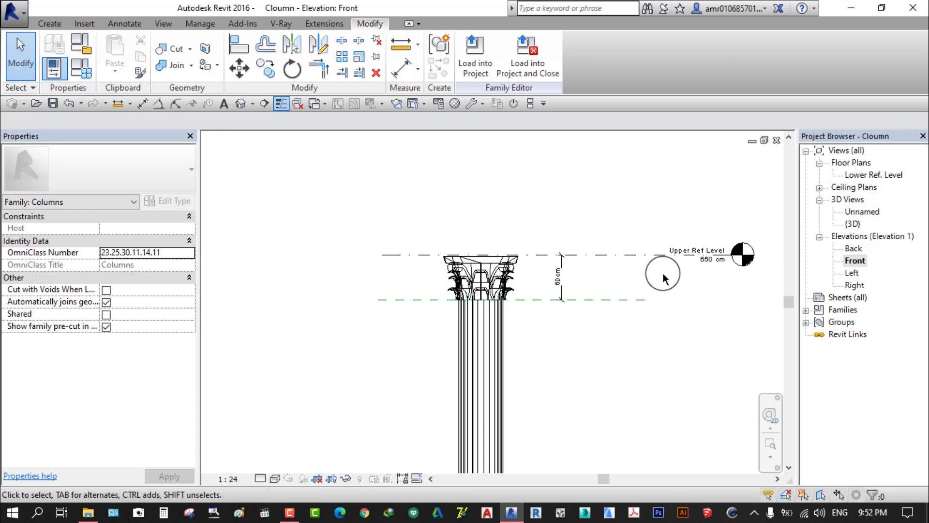
{"action": "left_click", "coordinate": [601, 255]}
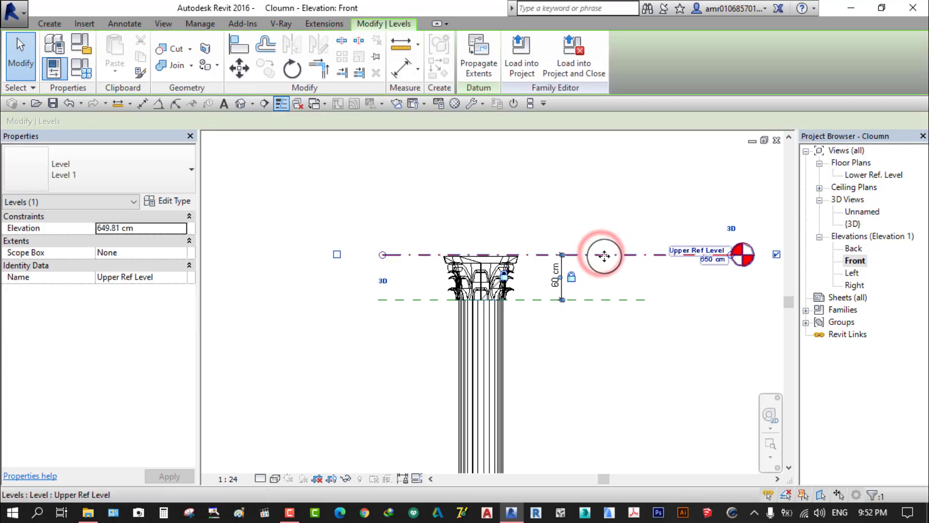
{"action": "mouse_move", "coordinate": [601, 257]}
{"action": "left_mouse_down"}
{"action": "mouse_move", "coordinate": [600, 358]}
{"action": "mouse_move", "coordinate": [608, 337]}
{"action": "left_mouse_up"}
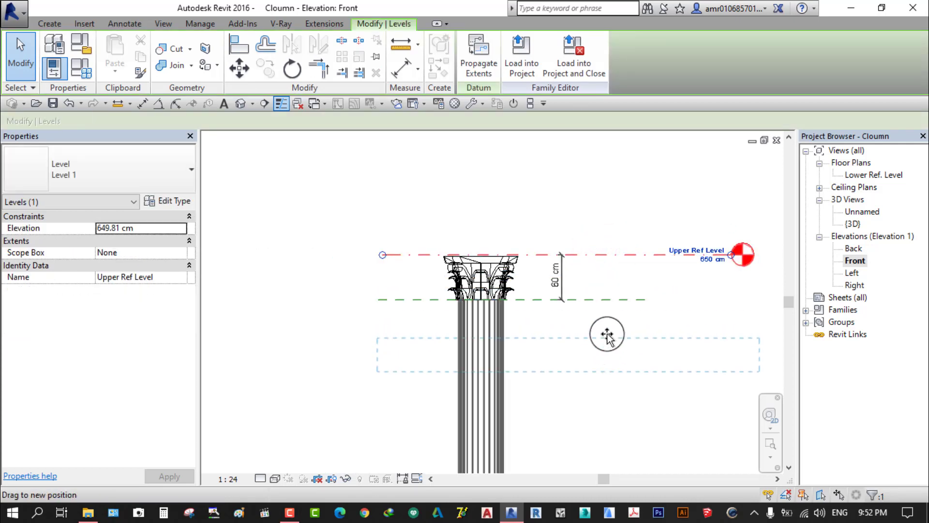
{"action": "key", "text": "Escape"}
{"action": "scroll", "coordinate": [610, 329], "scroll_direction": "up", "scroll_amount": 2}
{"action": "scroll", "coordinate": [503, 280], "scroll_direction": "down", "scroll_amount": 2}
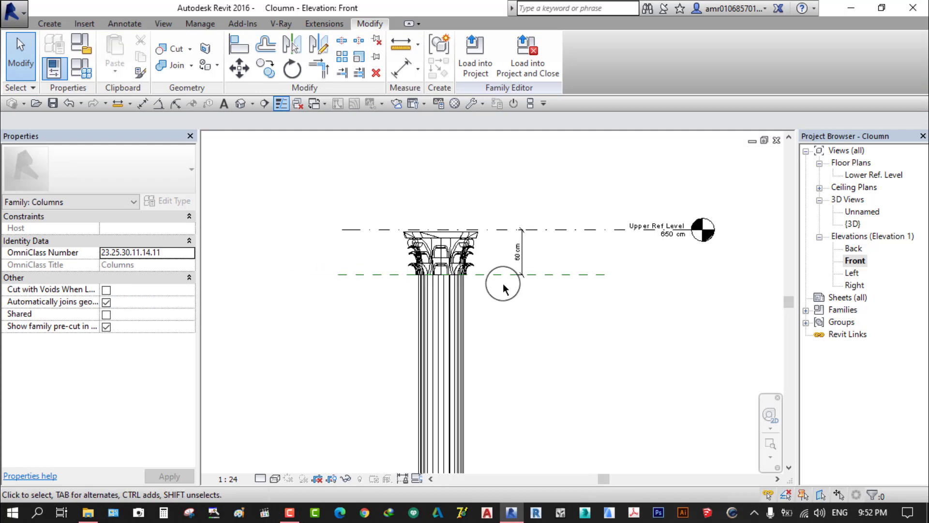
Open the Unnamed 3D view, fit the column, and apply Shaded visual style (SD)
{"action": "left_click", "coordinate": [239, 103]}
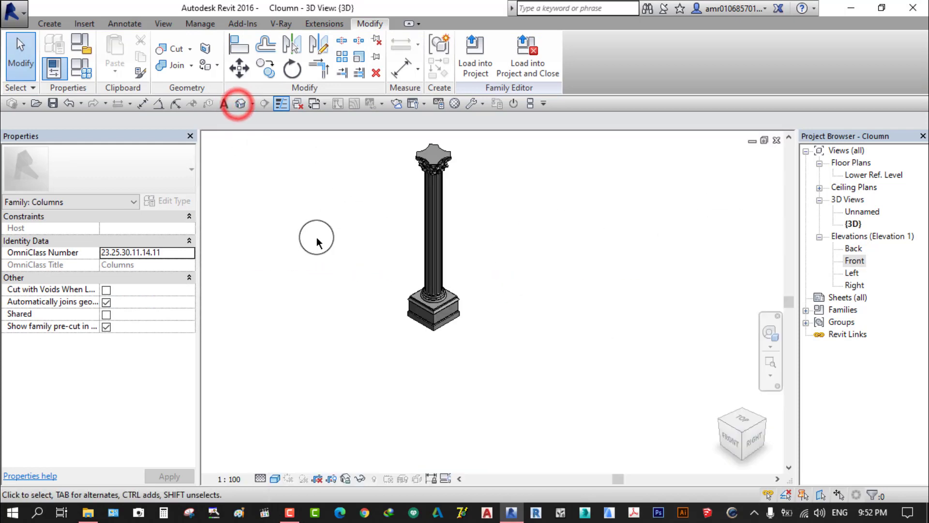
{"action": "double_click", "coordinate": [864, 213]}
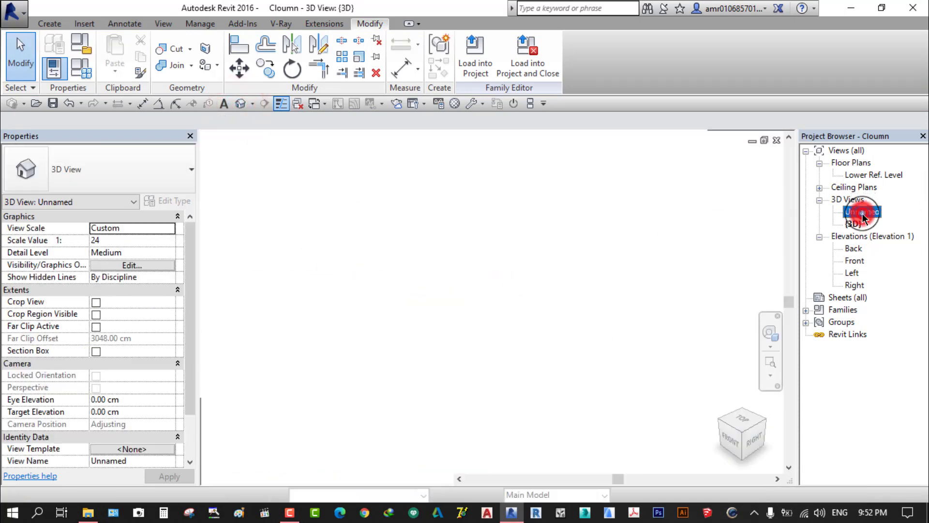
{"action": "left_click", "coordinate": [770, 366]}
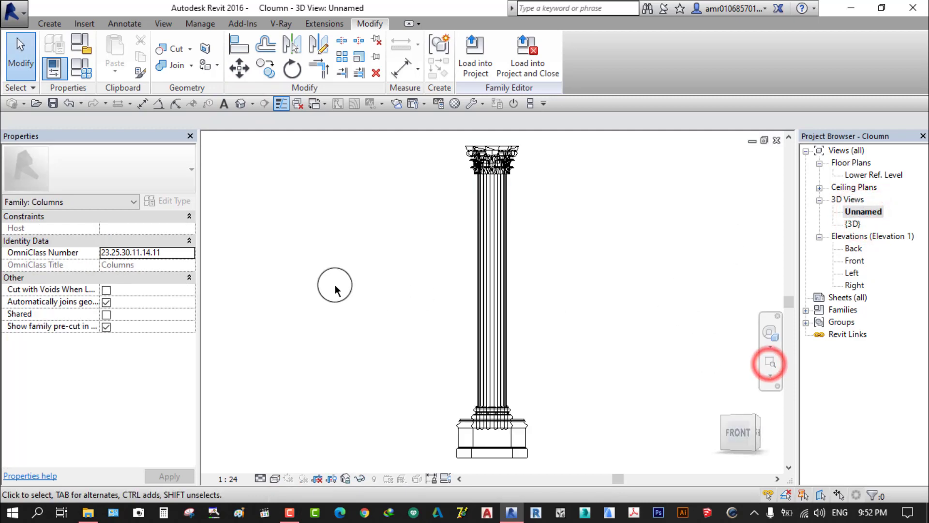
{"action": "key", "text": "s"}
{"action": "key", "text": "d"}
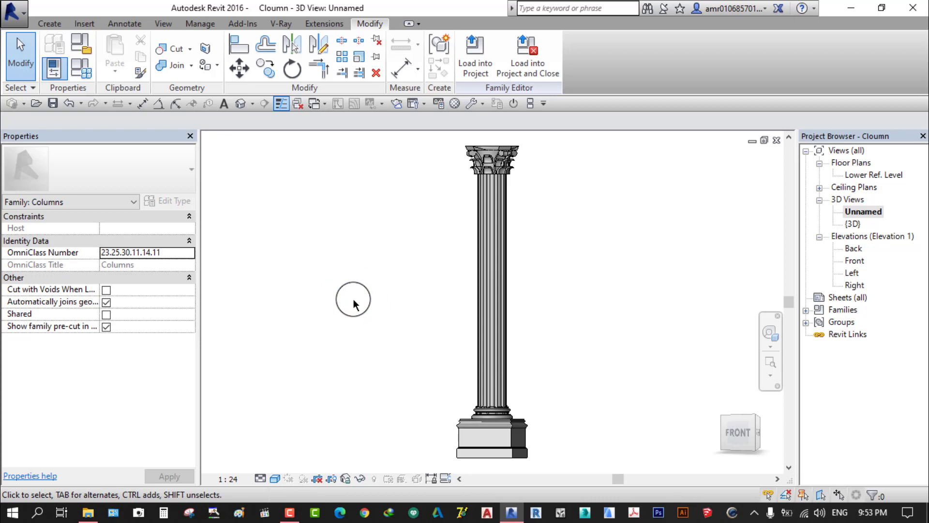
Zoom and pan in to inspect the Corinthian capital closely
{"action": "left_click", "coordinate": [587, 340]}
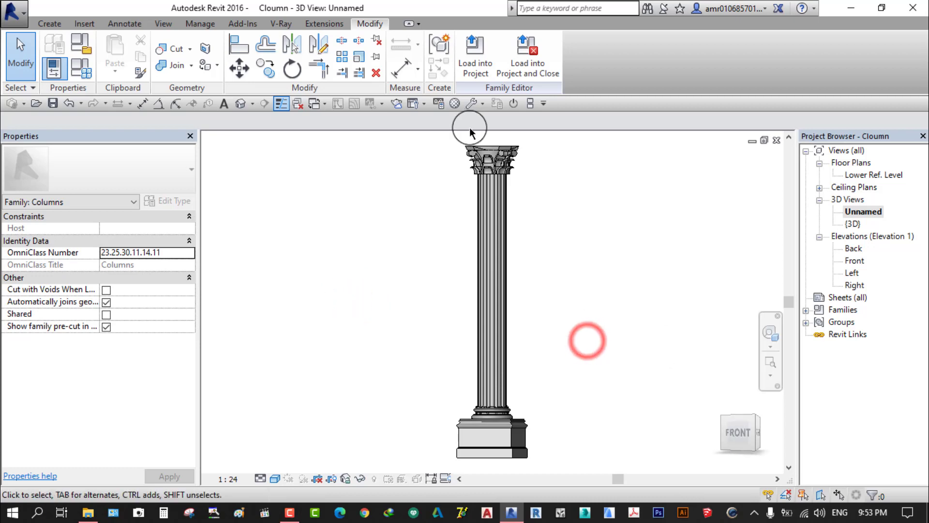
{"action": "scroll", "coordinate": [570, 199], "scroll_direction": "up", "scroll_amount": 3}
{"action": "middle_click_drag", "start_coordinate": [570, 199], "coordinate": [616, 365]}
{"action": "scroll", "coordinate": [441, 262], "scroll_direction": "up", "scroll_amount": 2}
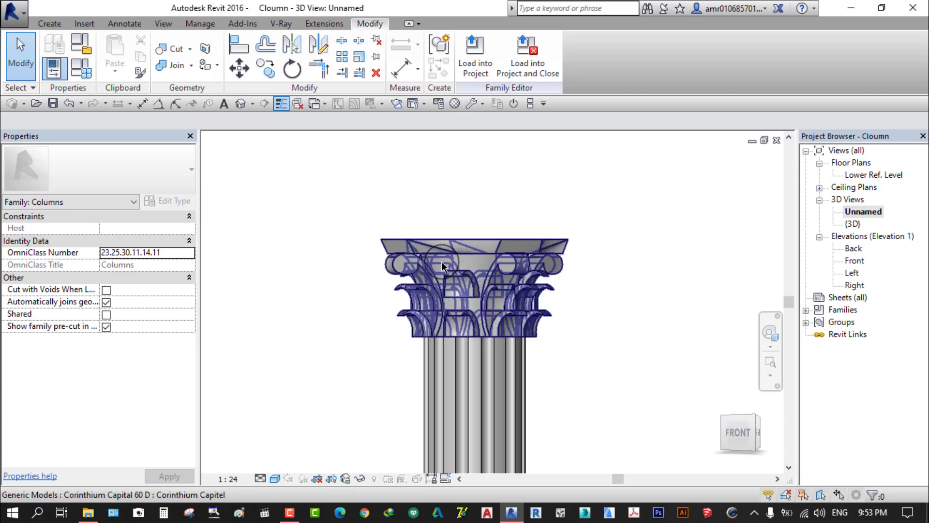
{"action": "scroll", "coordinate": [629, 317], "scroll_direction": "up", "scroll_amount": 2}
{"action": "middle_click_drag", "start_coordinate": [626, 315], "coordinate": [591, 280]}
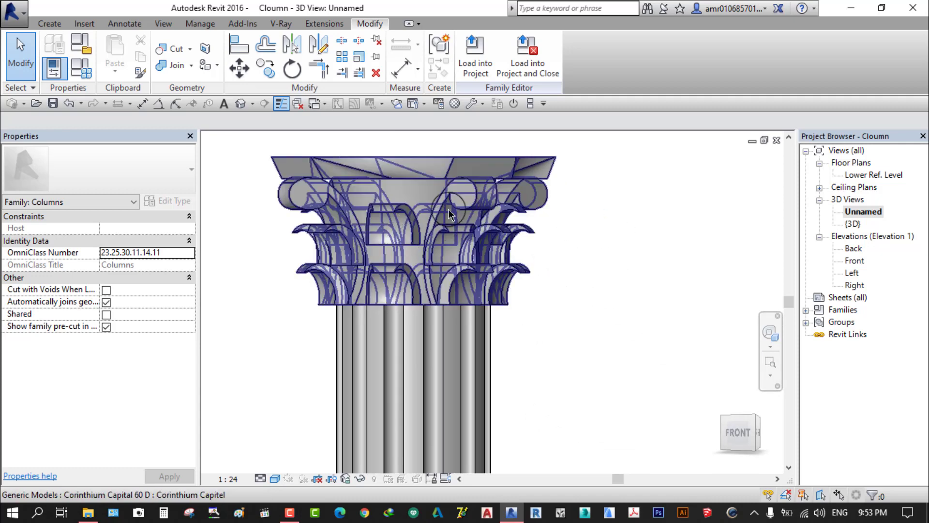
{"action": "scroll", "coordinate": [555, 209], "scroll_direction": "down", "scroll_amount": 2}
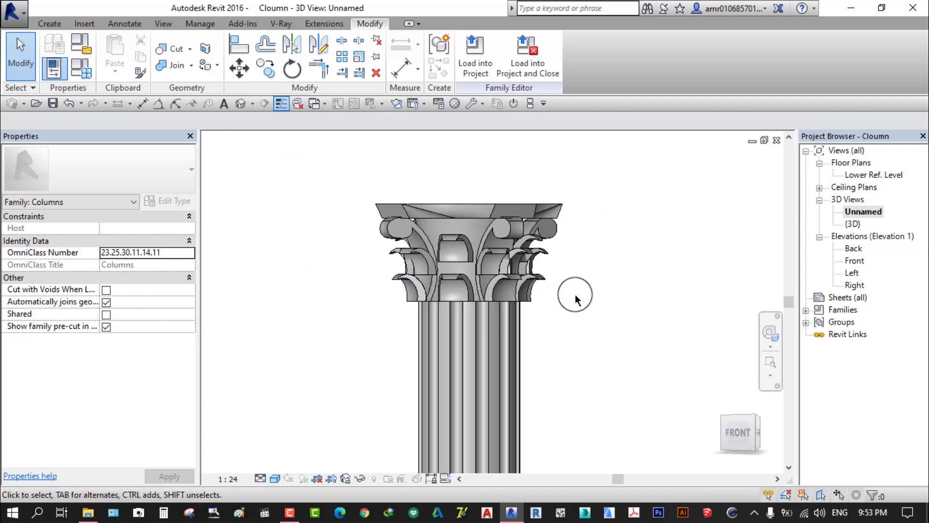
{"action": "middle_click_drag", "start_coordinate": [562, 300], "coordinate": [599, 274]}
Zoom to fit (ZF) the complete column with base, shaft and capital
{"action": "left_click", "coordinate": [770, 362]}
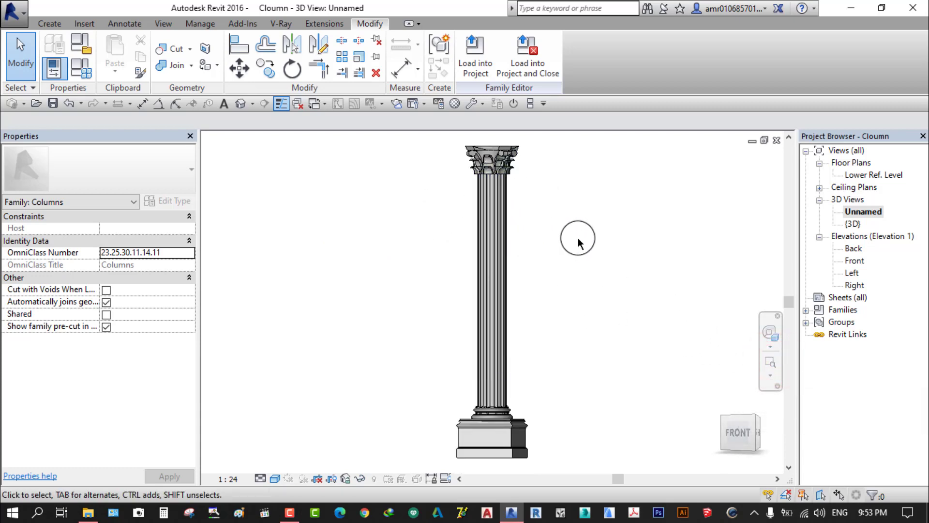
{"action": "scroll", "coordinate": [495, 166], "scroll_direction": "up", "scroll_amount": 3}
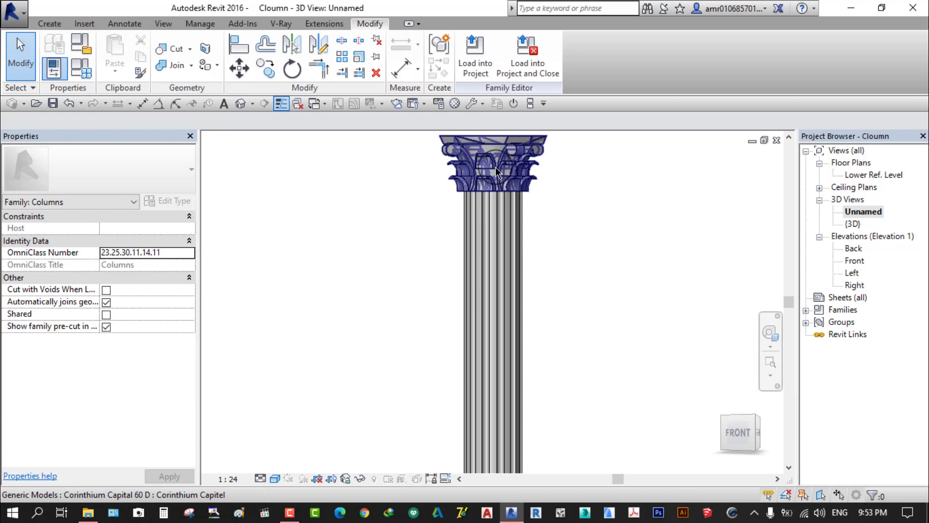
{"action": "scroll", "coordinate": [495, 167], "scroll_direction": "down", "scroll_amount": 3}
{"action": "scroll", "coordinate": [575, 206], "scroll_direction": "down", "scroll_amount": 1}
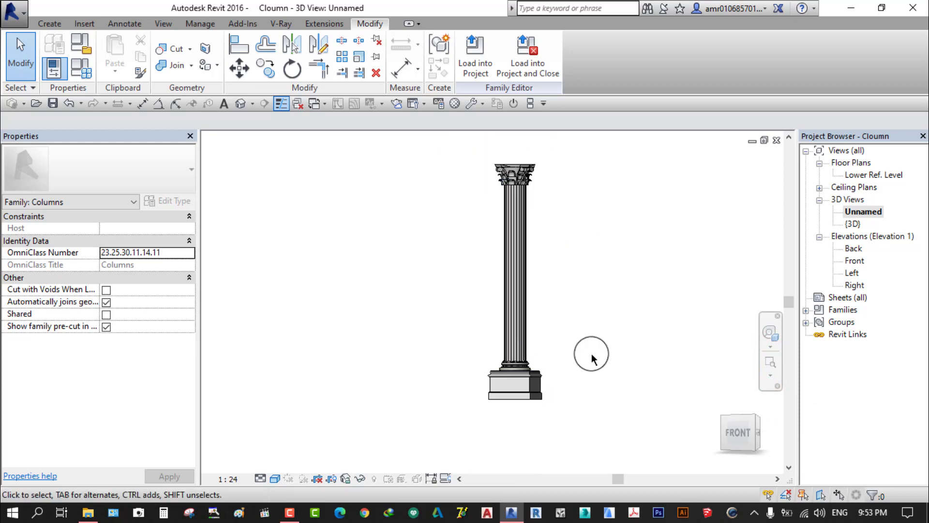
{"action": "scroll", "coordinate": [561, 325], "scroll_direction": "up", "scroll_amount": 1}
{"action": "key", "text": "z"}
{"action": "key", "text": "f"}
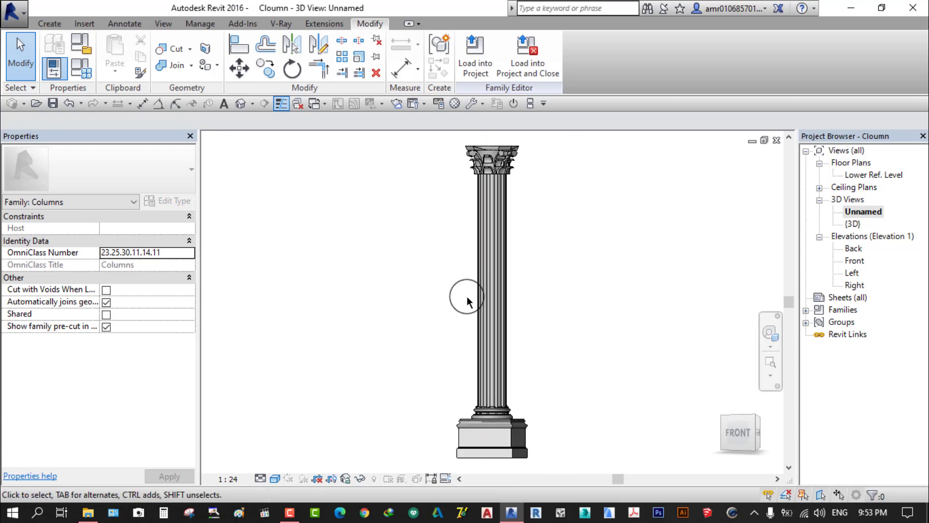
{"action": "scroll", "coordinate": [416, 273], "scroll_direction": "down", "scroll_amount": 1}
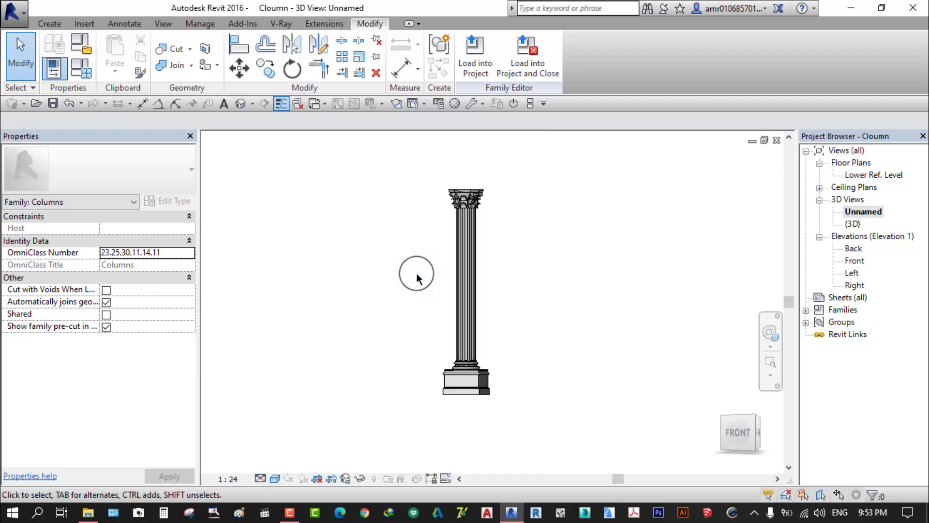
{"action": "left_click", "coordinate": [771, 361]}
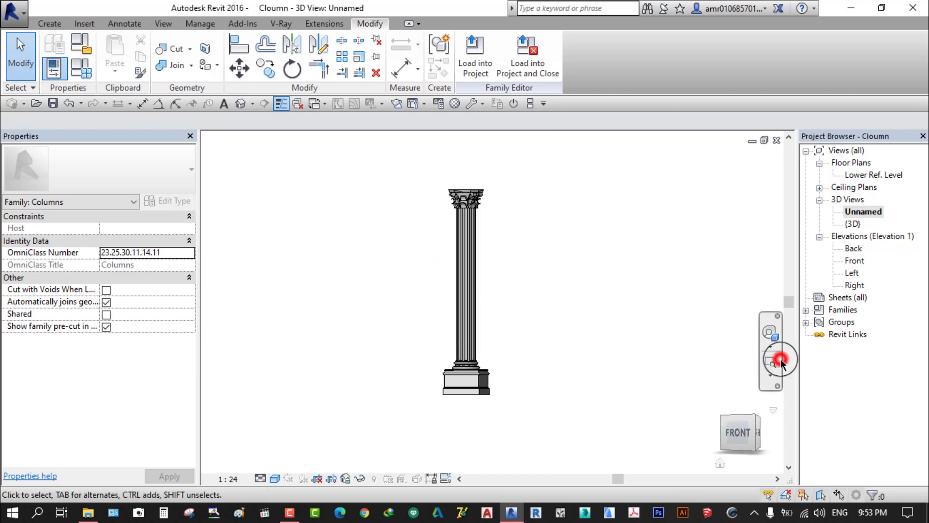